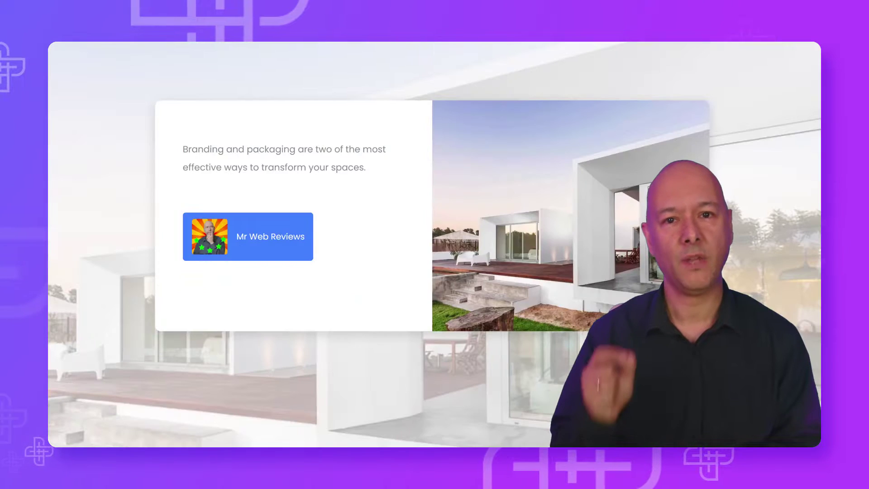
Preview the demo form's account menu, forgot-password view, and input, button, link, arrow and tab styling sections.
{"action": "left_click", "coordinate": [302, 247]}
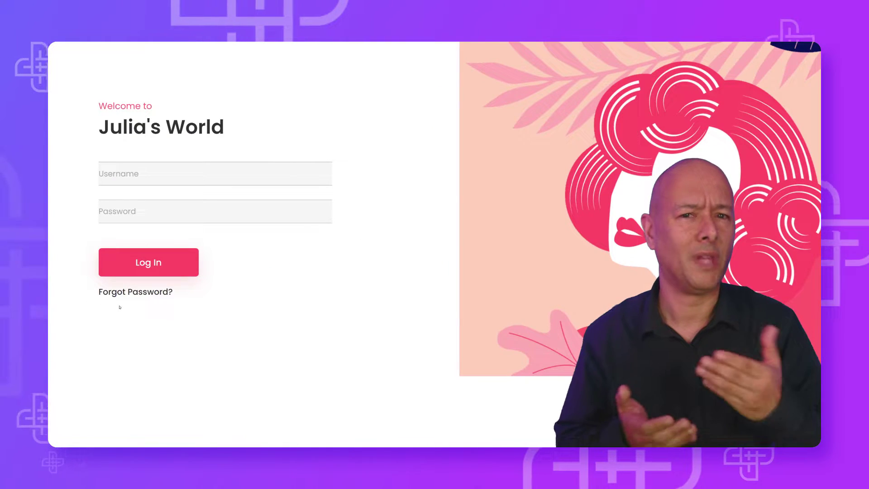
{"action": "left_click", "coordinate": [130, 292]}
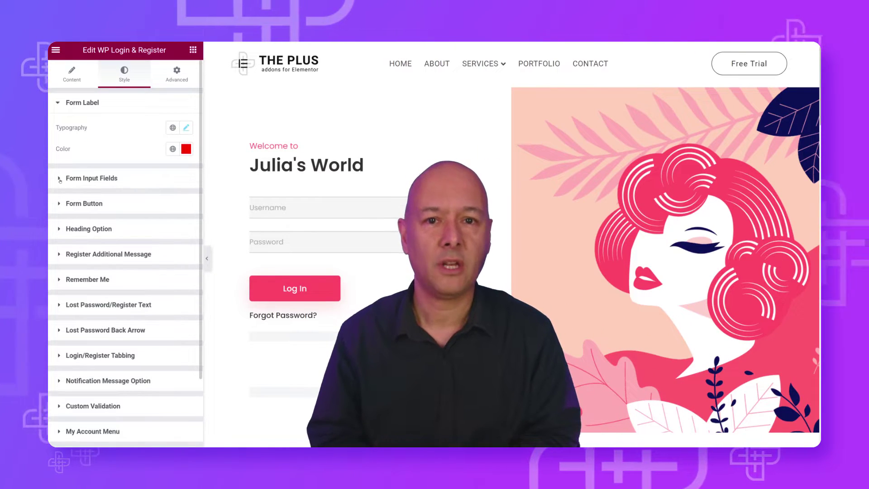
{"action": "left_click", "coordinate": [59, 178]}
{"action": "left_click", "coordinate": [58, 131]}
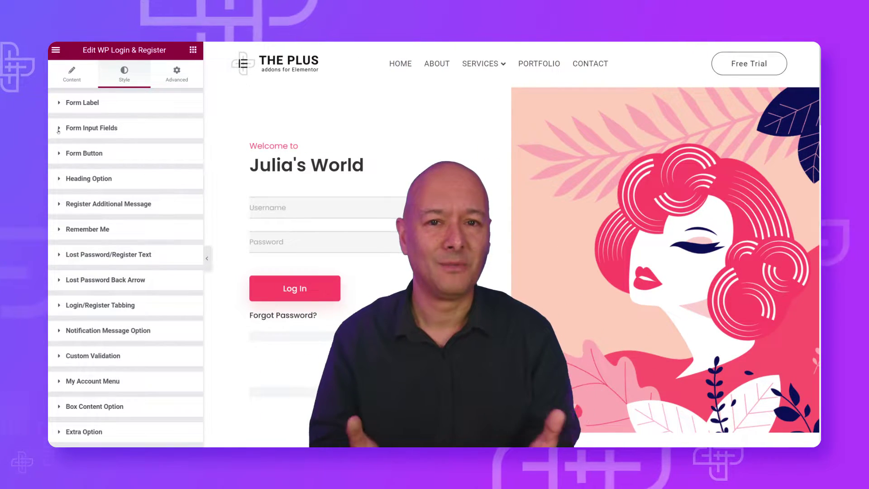
{"action": "left_click", "coordinate": [58, 154]}
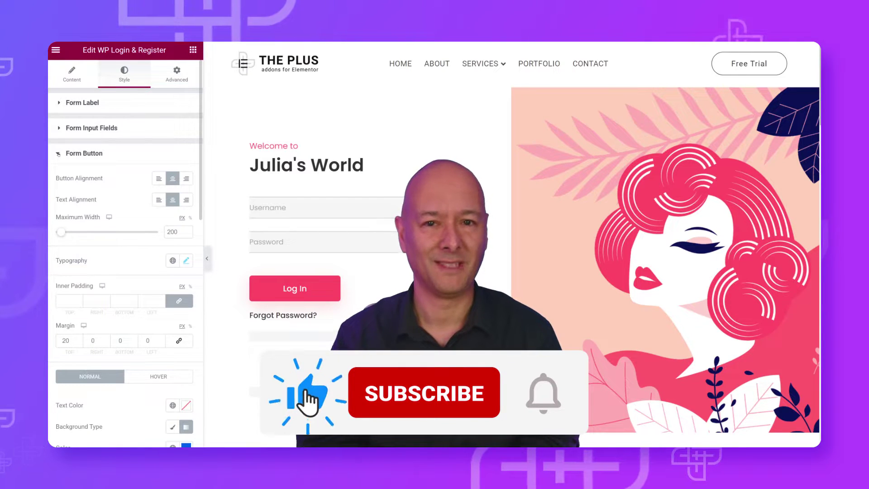
{"action": "left_click", "coordinate": [58, 157]}
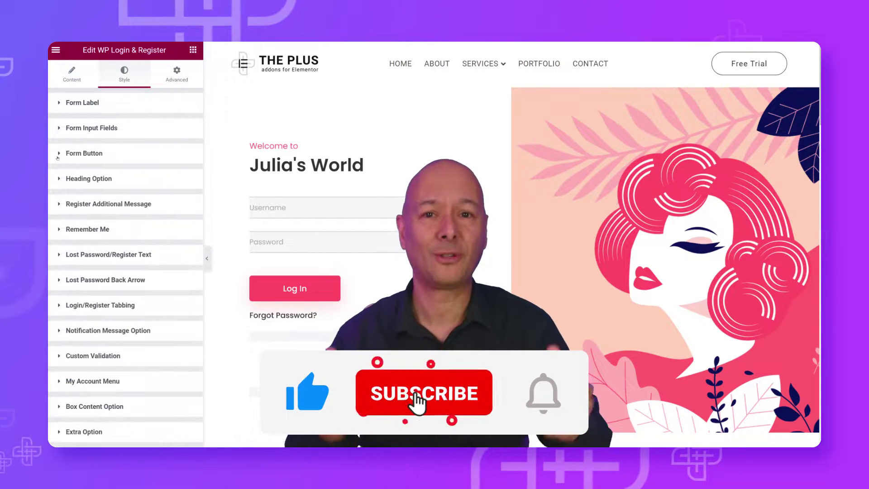
{"action": "left_click", "coordinate": [58, 255]}
{"action": "left_click", "coordinate": [58, 254]}
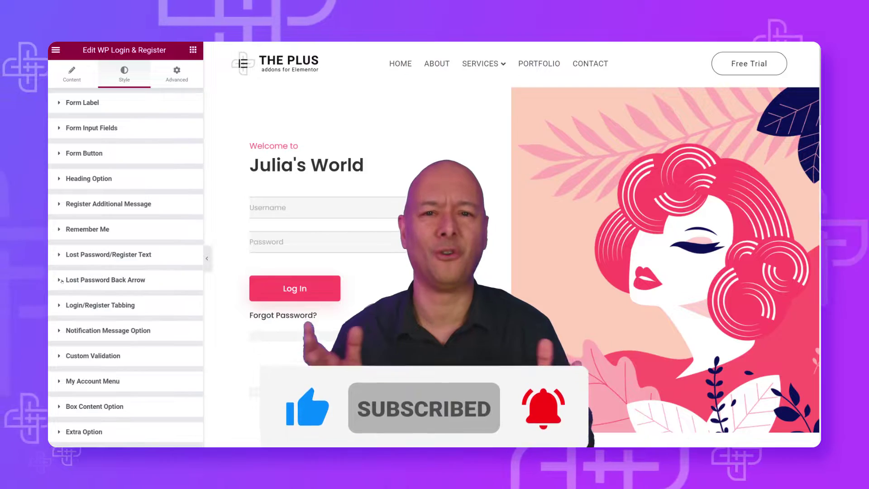
{"action": "left_click", "coordinate": [59, 280]}
{"action": "left_click", "coordinate": [59, 281]}
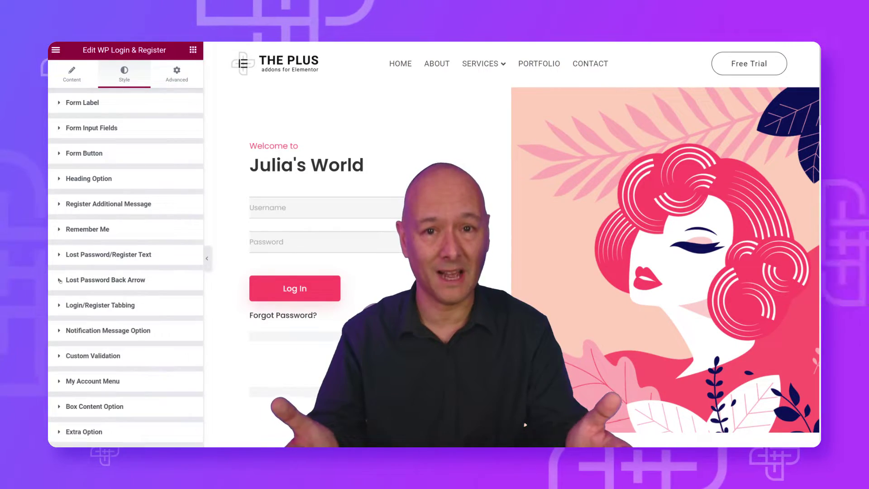
{"action": "left_click", "coordinate": [58, 305]}
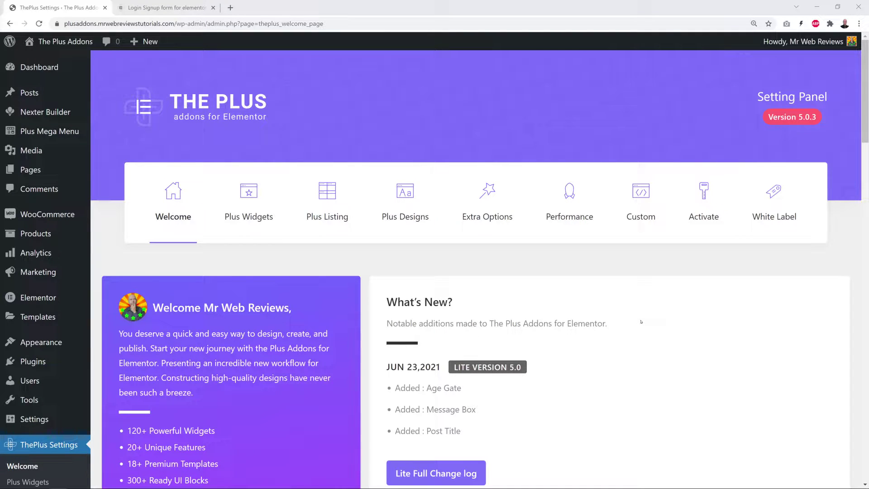
Search the Plus widgets for 'login', then purge all of the plugin's cached files.
{"action": "left_click", "coordinate": [272, 214]}
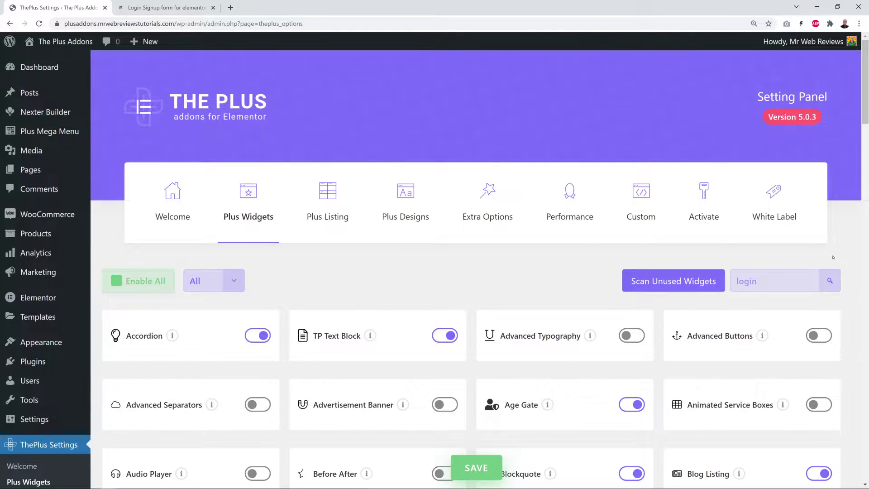
{"action": "type", "text": "login"}
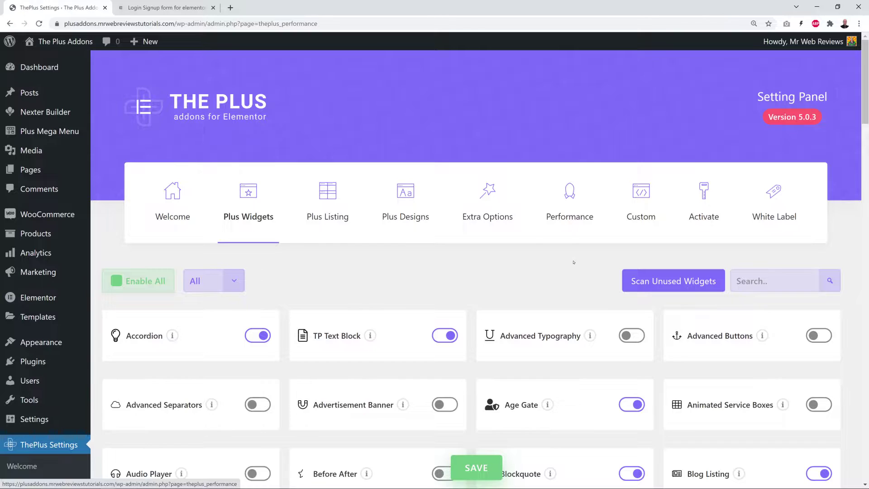
{"action": "left_click", "coordinate": [306, 446]}
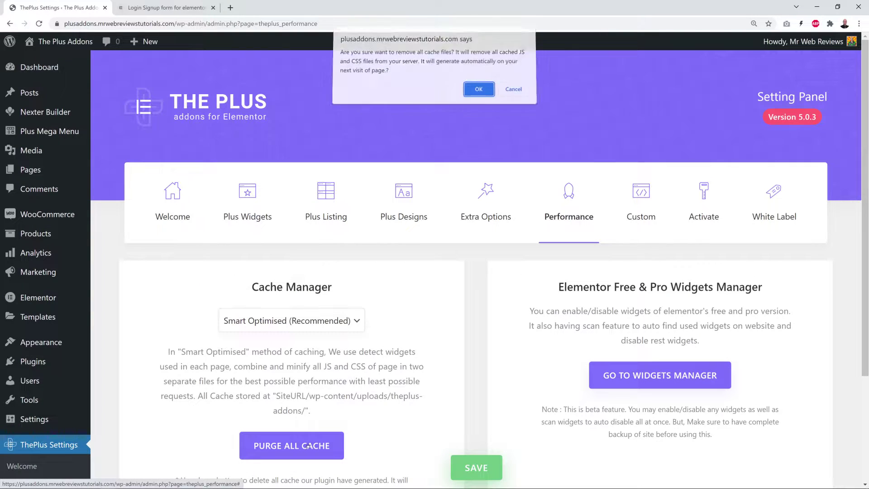
{"action": "left_click", "coordinate": [474, 91]}
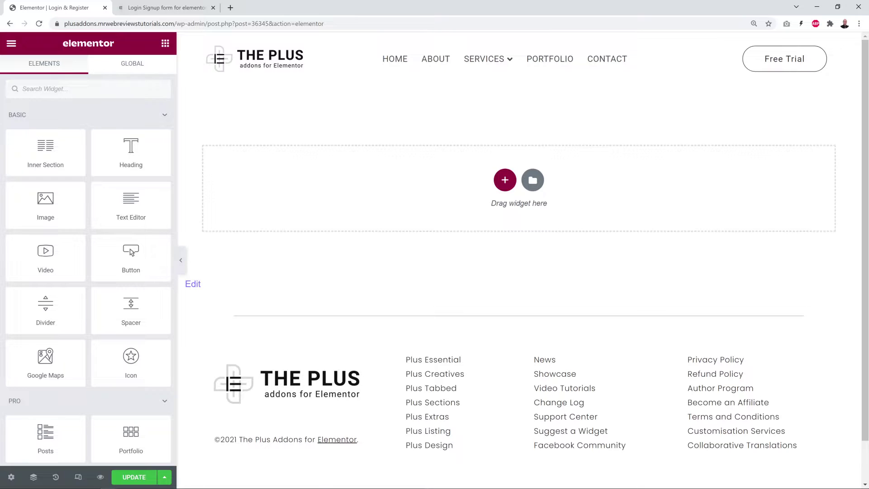
Copy the 'Login to Fly Mind' demo design from the login widget's demo page, then return to Elementor.
{"action": "left_click", "coordinate": [156, 4]}
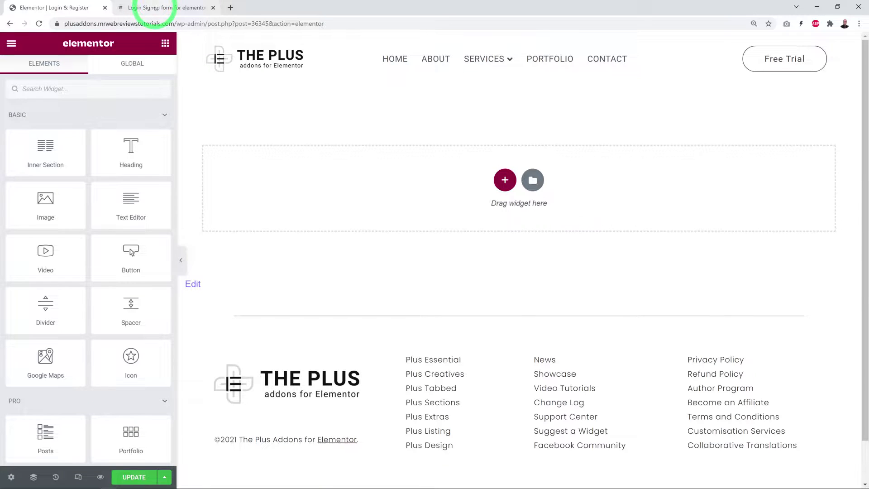
{"action": "left_click", "coordinate": [156, 7]}
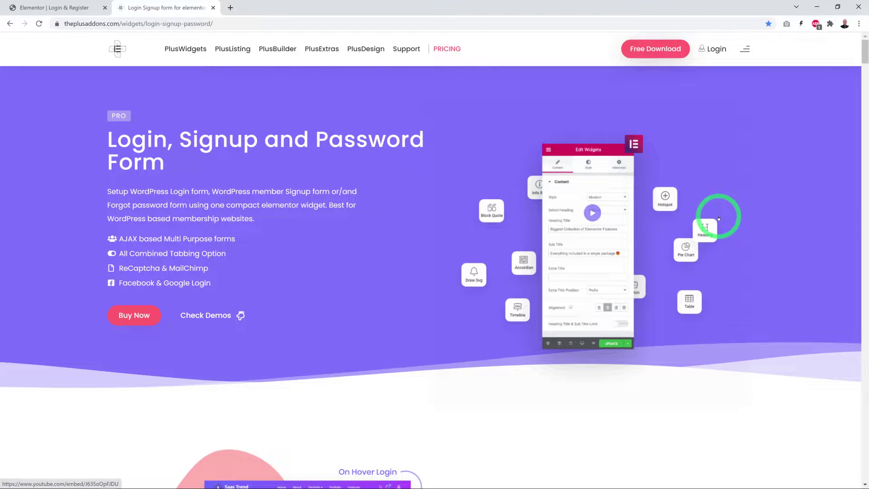
{"action": "scroll", "coordinate": [724, 202], "scroll_direction": "down", "scroll_amount": 8}
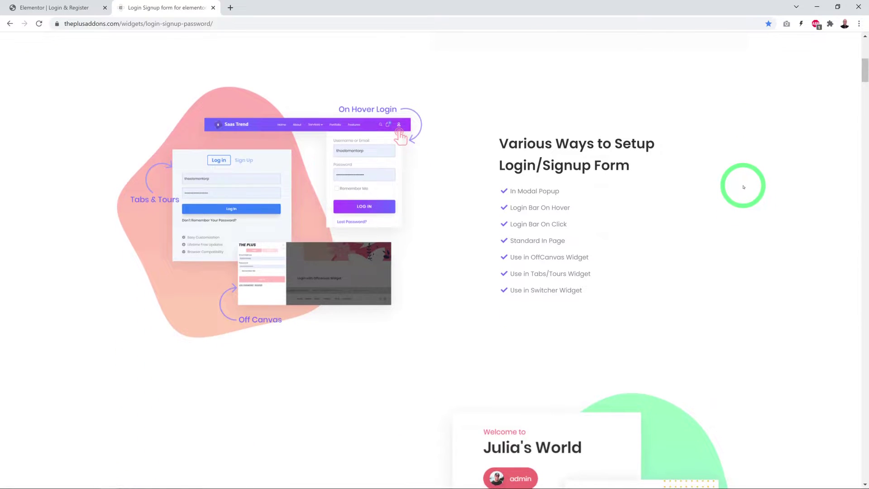
{"action": "scroll", "coordinate": [743, 187], "scroll_direction": "down", "scroll_amount": 13}
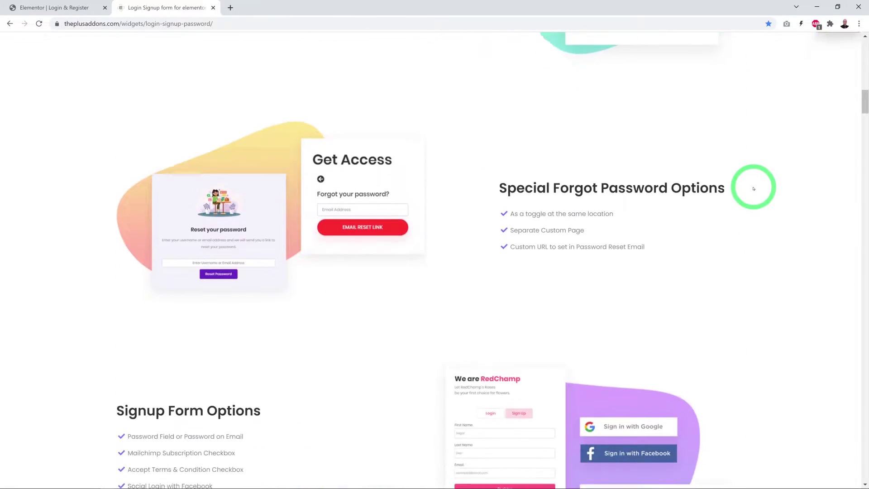
{"action": "scroll", "coordinate": [753, 188], "scroll_direction": "down", "scroll_amount": 12}
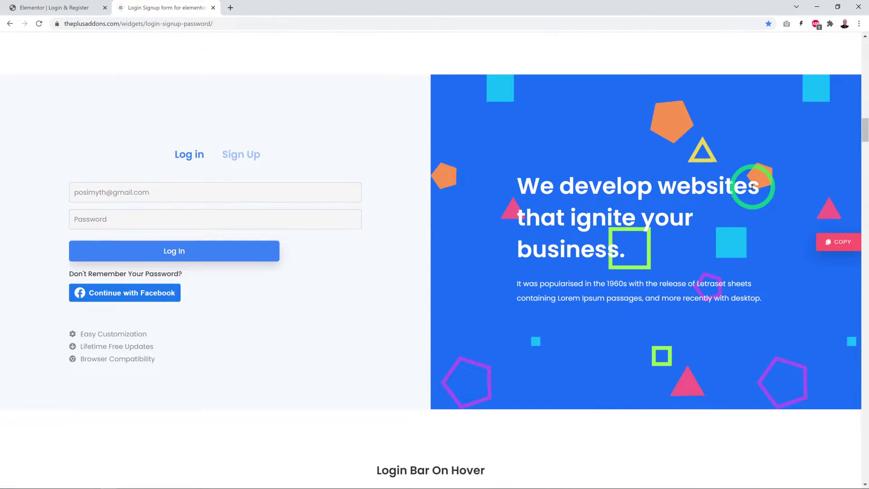
{"action": "scroll", "coordinate": [753, 187], "scroll_direction": "down", "scroll_amount": 13}
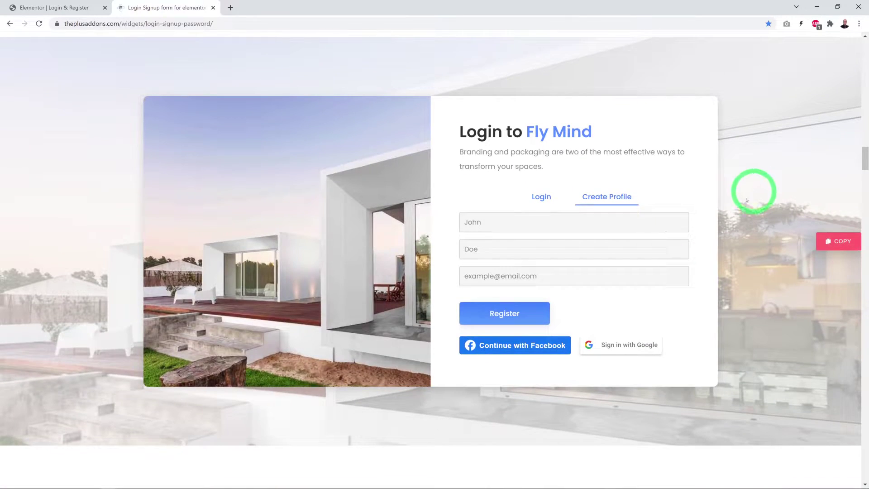
{"action": "left_click", "coordinate": [539, 199]}
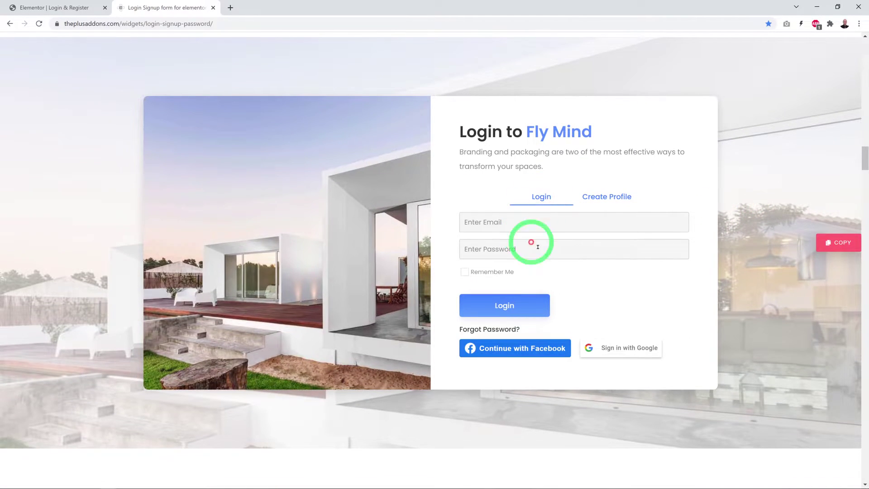
{"action": "left_click", "coordinate": [604, 200]}
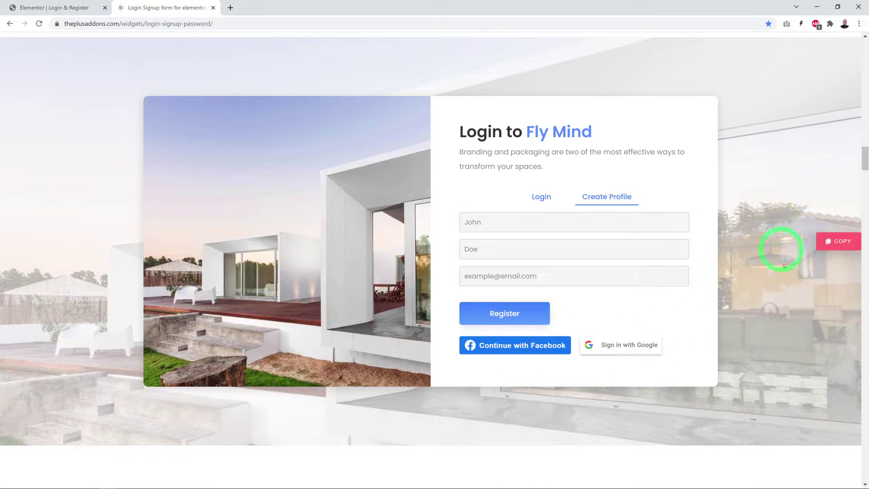
{"action": "left_click", "coordinate": [839, 242]}
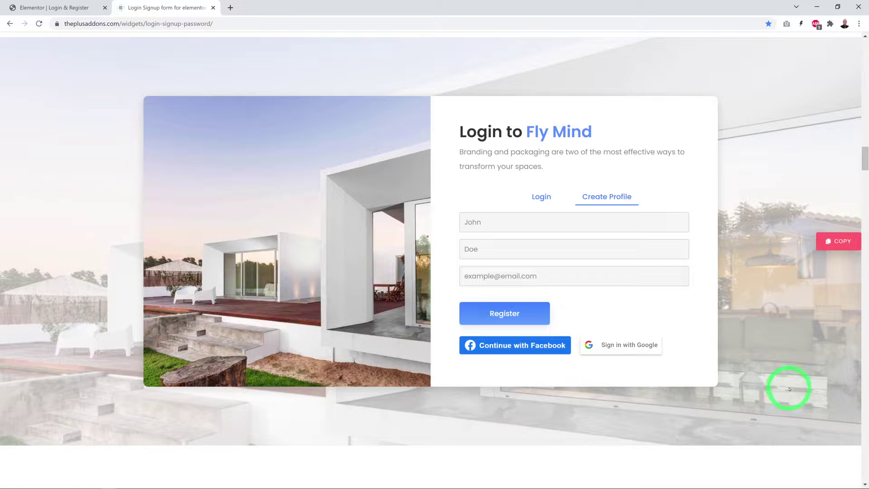
{"action": "left_click", "coordinate": [54, 7]}
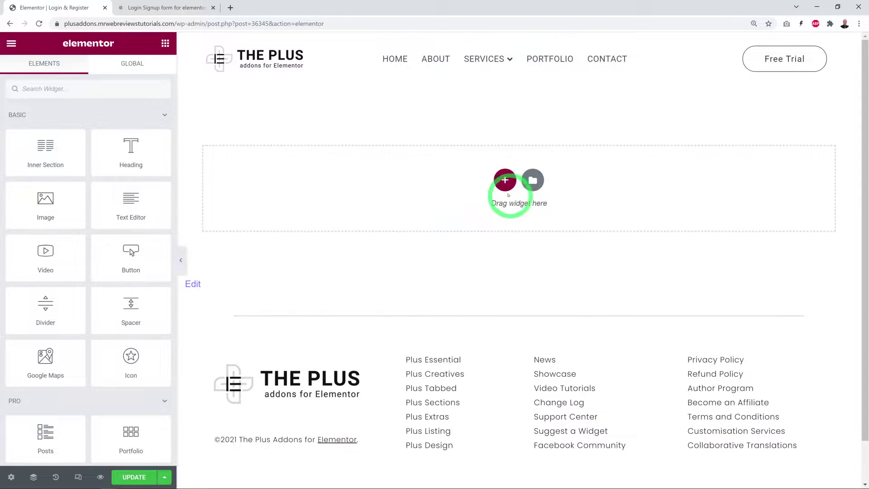
Plus Paste the Fly Mind login card into a new one-column section and edit its login widget.
{"action": "left_click", "coordinate": [505, 180]}
{"action": "left_click", "coordinate": [381, 210]}
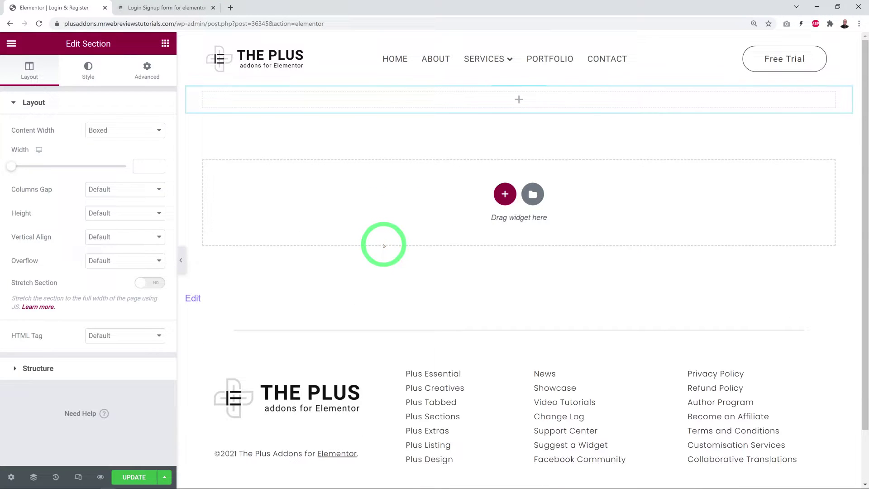
{"action": "right_click", "coordinate": [303, 104]}
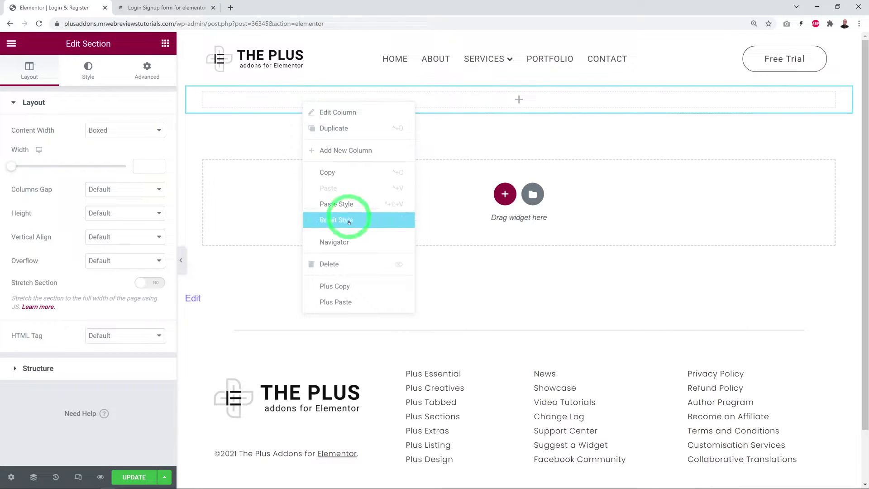
{"action": "left_click", "coordinate": [382, 303]}
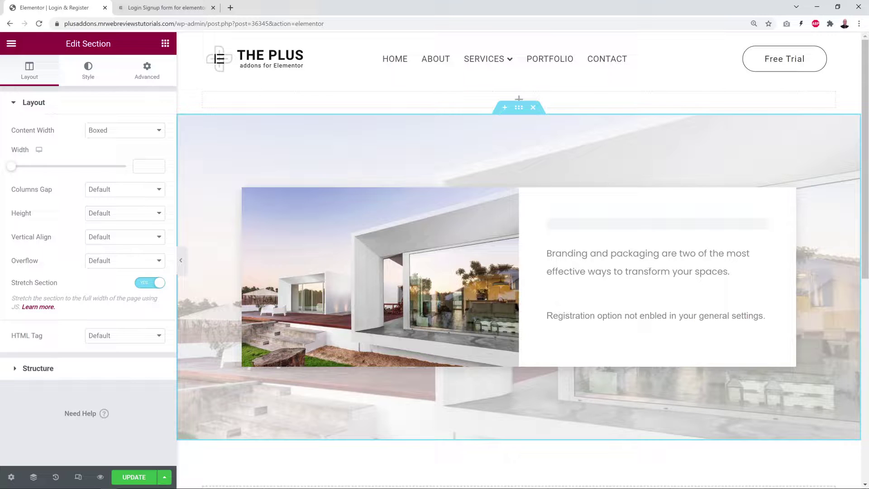
{"action": "left_click", "coordinate": [761, 307]}
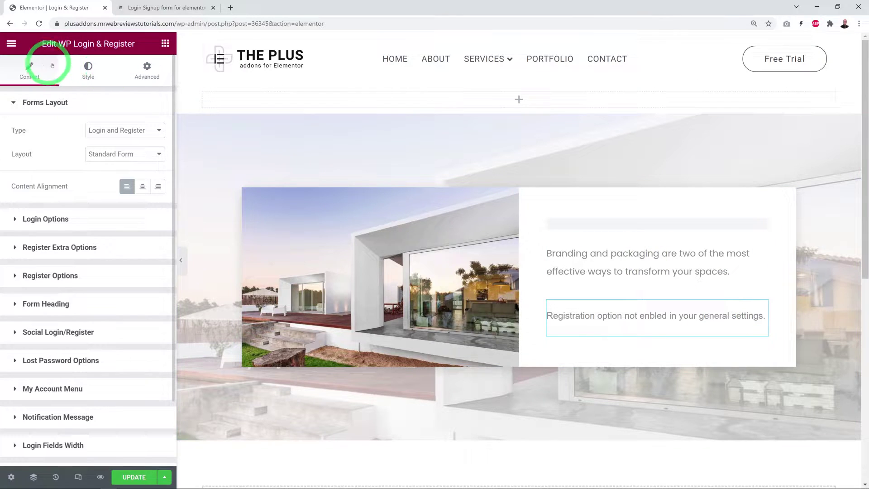
{"action": "left_click", "coordinate": [165, 44]}
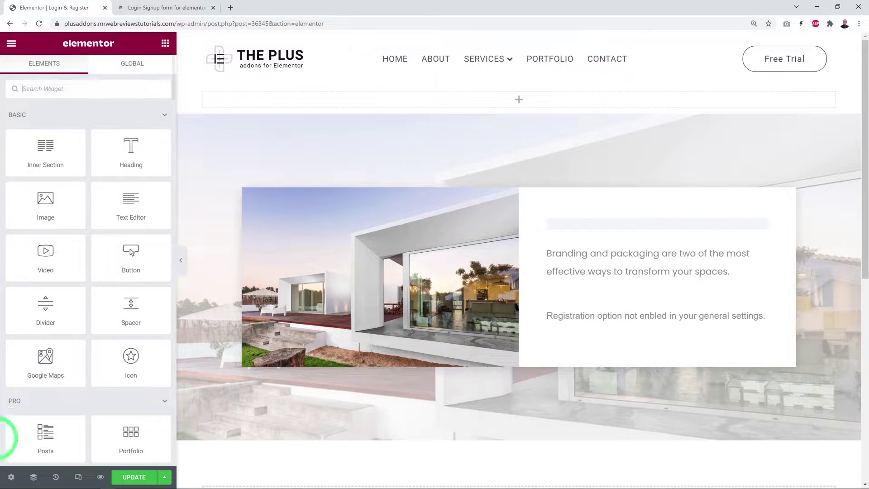
{"action": "left_click", "coordinate": [96, 90]}
{"action": "type", "text": "login"}
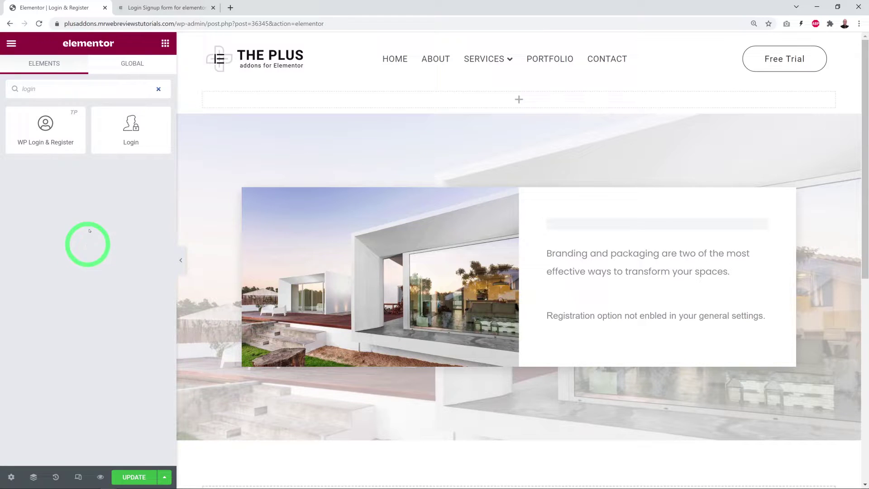
{"action": "left_click_drag", "start_coordinate": [47, 132], "coordinate": [368, 99]}
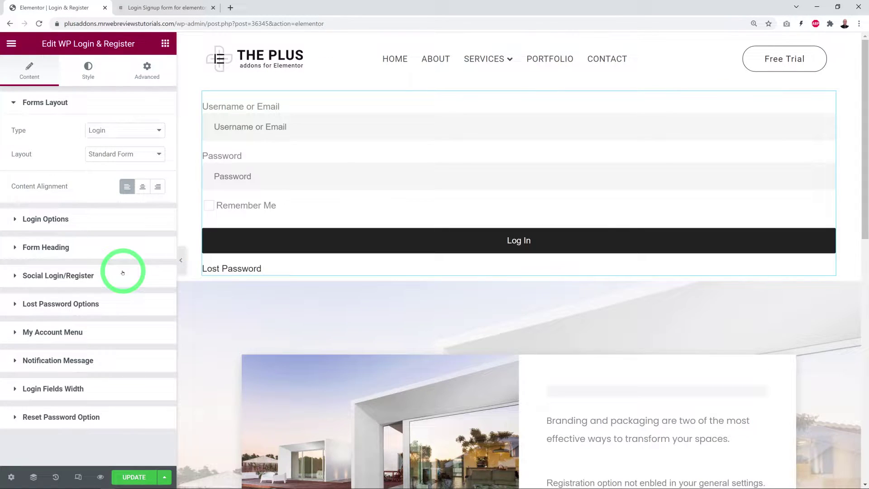
{"action": "key", "text": "ctrl+z"}
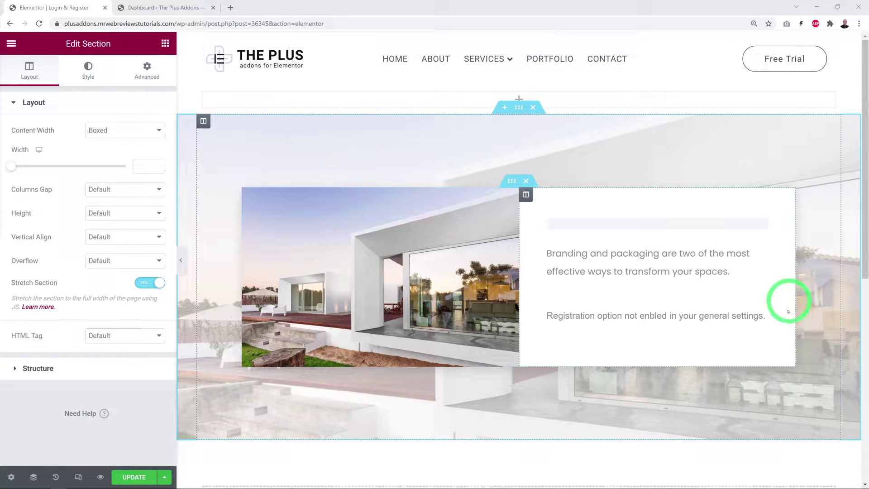
{"action": "left_click", "coordinate": [762, 308]}
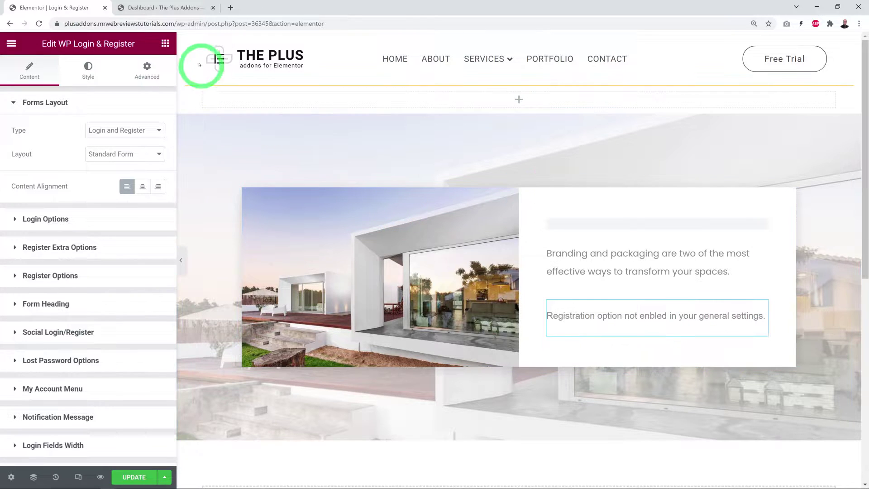
Tick 'Anyone can register' in General Settings, save, and reload the Elementor editor.
{"action": "left_click", "coordinate": [163, 8]}
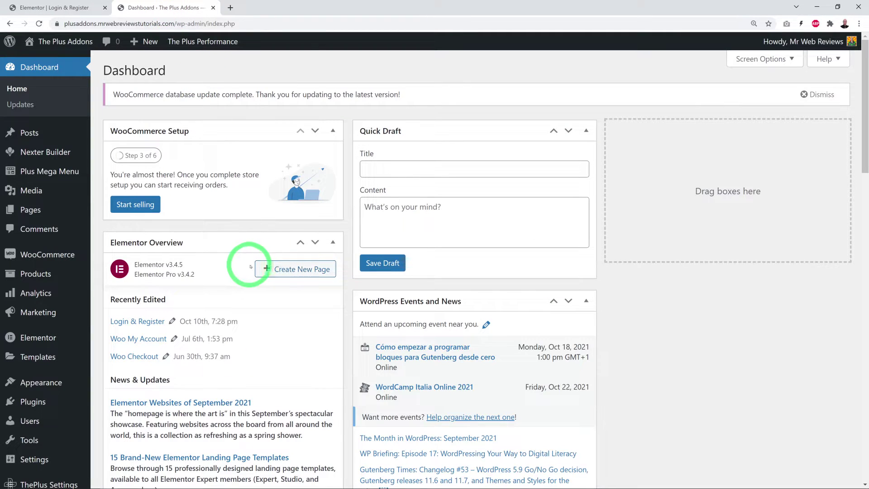
{"action": "mouse_move", "coordinate": [37, 459]}
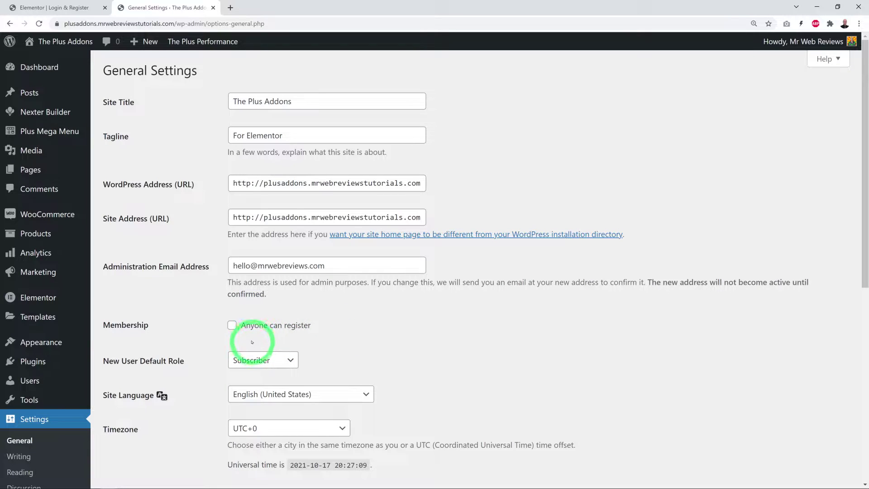
{"action": "left_click", "coordinate": [231, 324]}
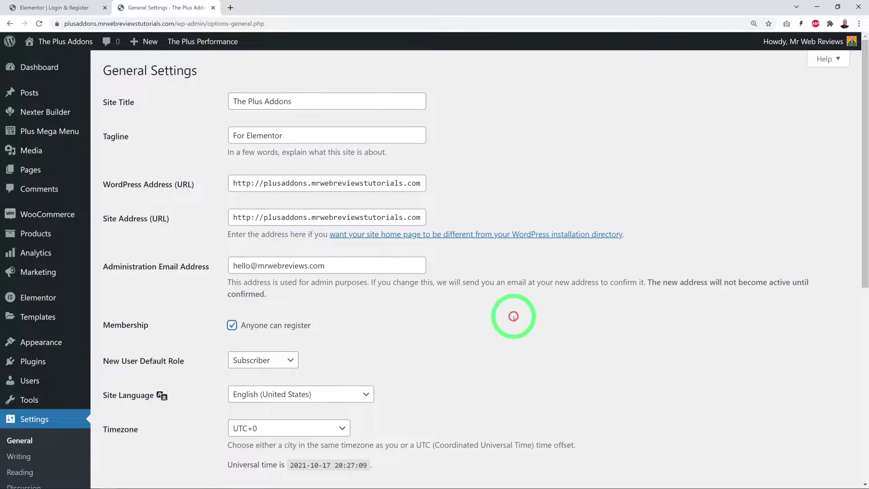
{"action": "scroll", "coordinate": [514, 316], "scroll_direction": "down", "scroll_amount": 8}
{"action": "left_click", "coordinate": [132, 430]}
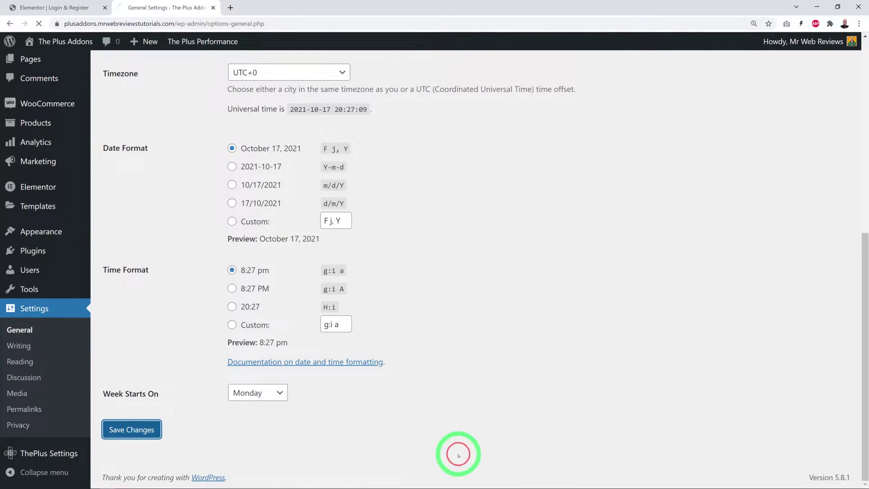
{"action": "left_click", "coordinate": [67, 8]}
{"action": "left_click", "coordinate": [39, 24]}
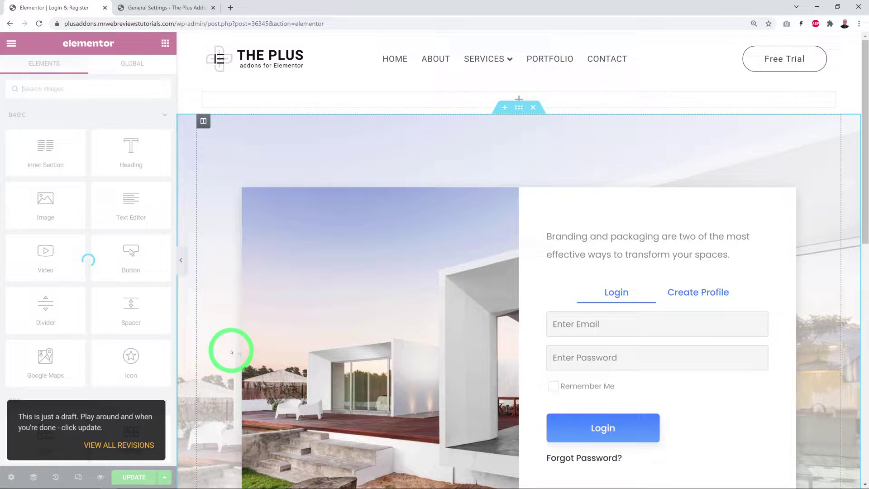
Dismiss the draft notice and open the WP Login & Register widget's settings.
{"action": "scroll", "coordinate": [296, 350], "scroll_direction": "down", "scroll_amount": 2}
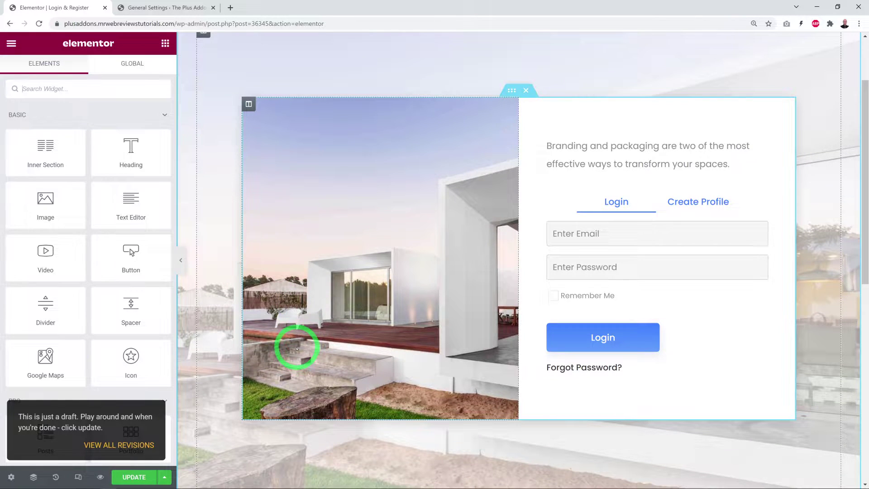
{"action": "left_click", "coordinate": [297, 349]}
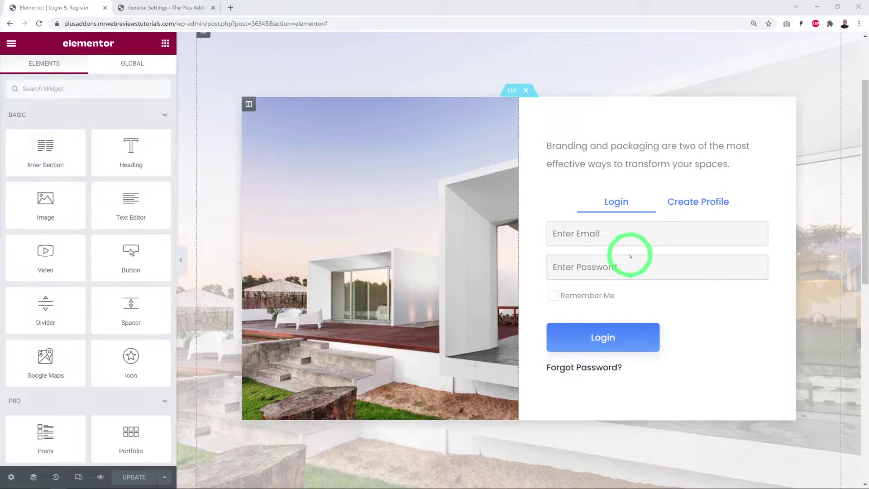
{"action": "mouse_move", "coordinate": [708, 256]}
{"action": "left_click", "coordinate": [761, 198]}
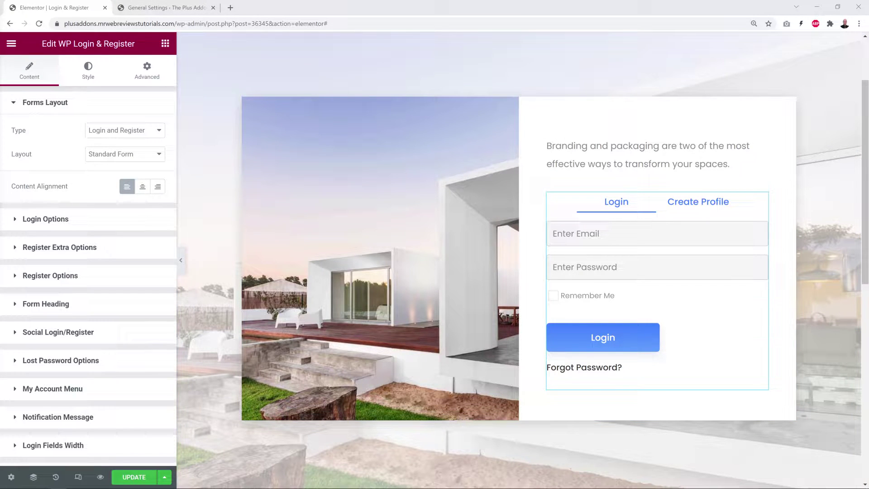
Preview the Login, Register and Forgot Password types, then set Type back to Login and Register.
{"action": "left_click", "coordinate": [160, 131]}
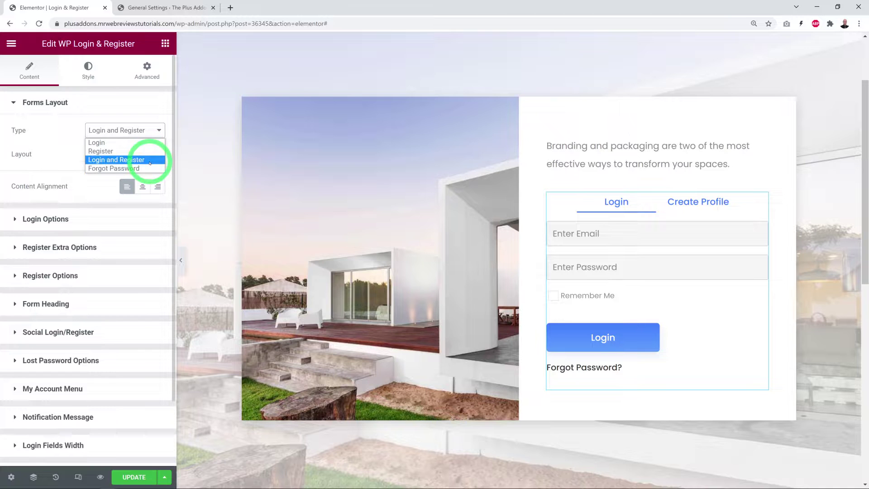
{"action": "left_click", "coordinate": [105, 143]}
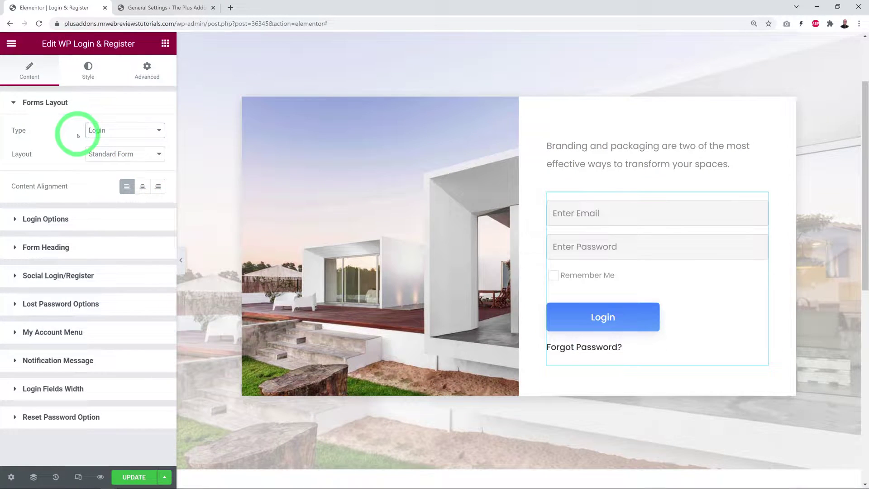
{"action": "left_click", "coordinate": [111, 131]}
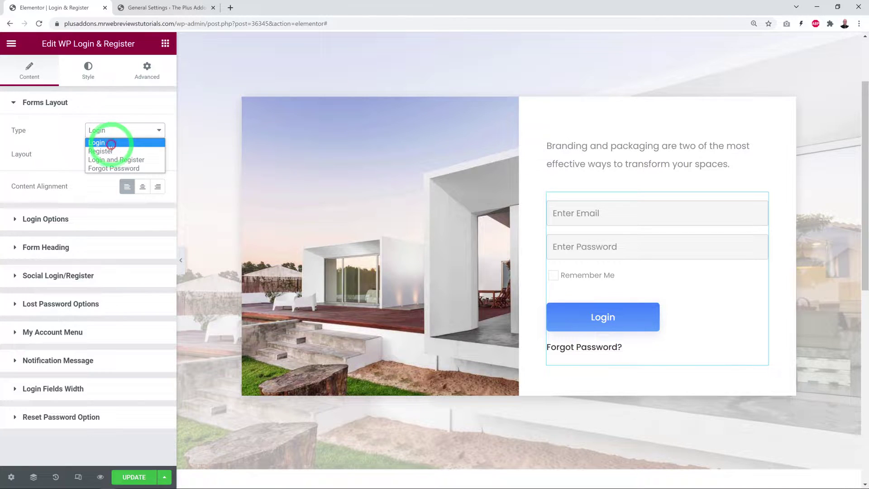
{"action": "left_click", "coordinate": [111, 146]}
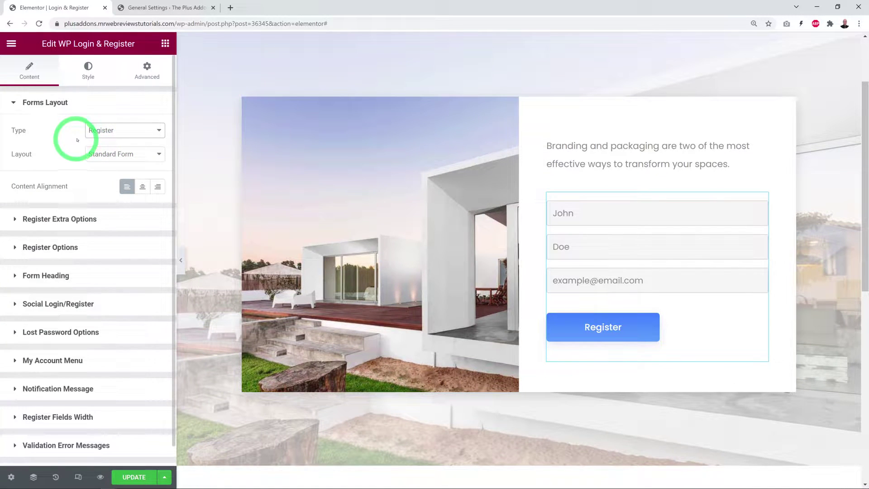
{"action": "left_click", "coordinate": [111, 131]}
{"action": "left_click", "coordinate": [106, 167]}
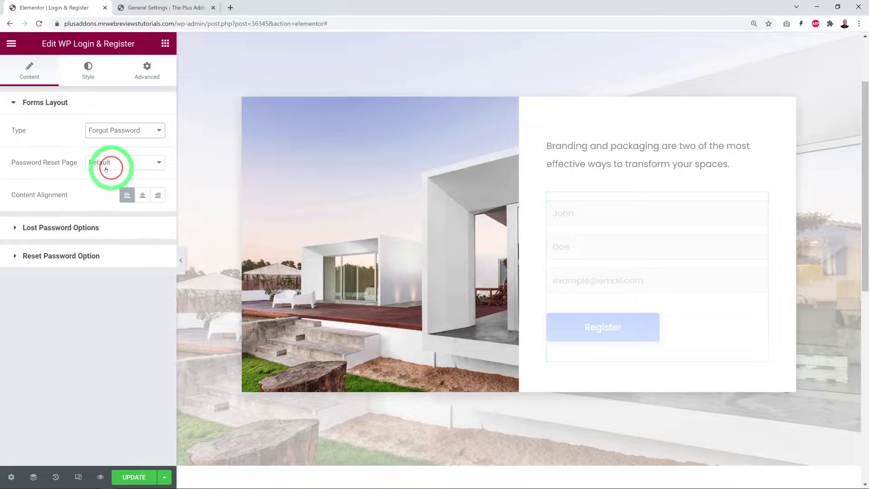
{"action": "left_click", "coordinate": [116, 131]}
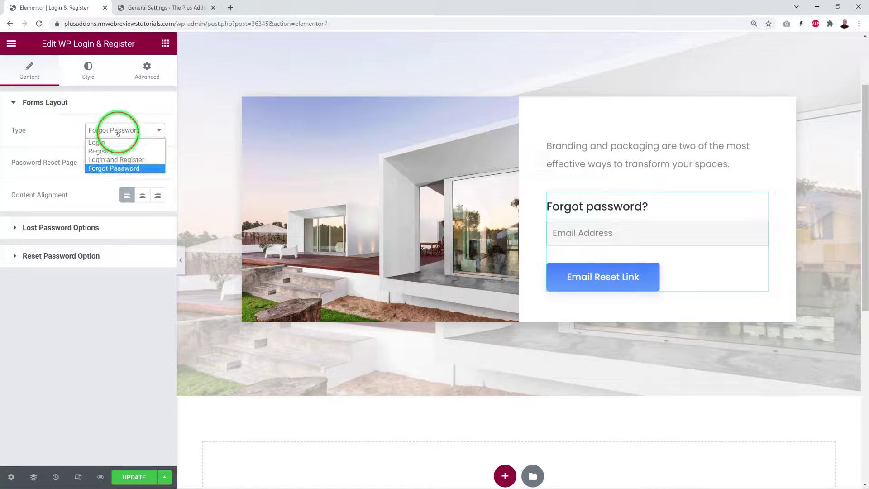
{"action": "left_click", "coordinate": [117, 160]}
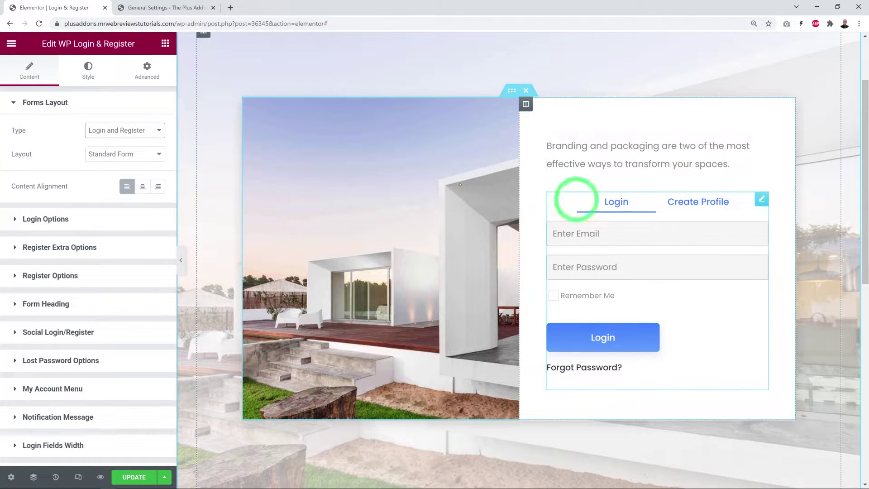
{"action": "left_click", "coordinate": [158, 156]}
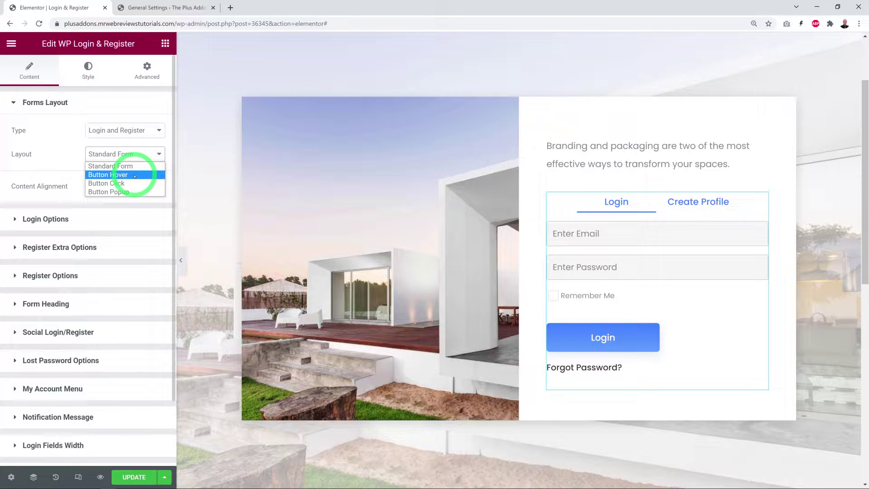
Try the Button Hover, Button Click and Button Popup layouts, opening the form from its button.
{"action": "left_click", "coordinate": [109, 175]}
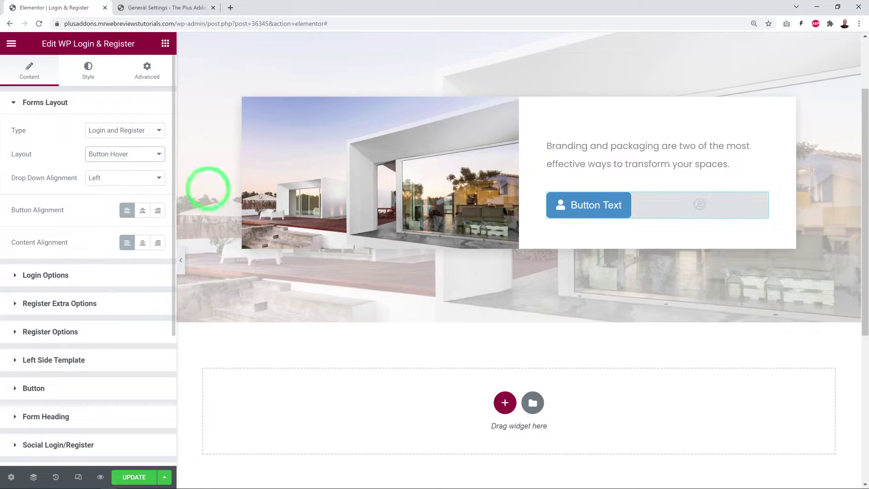
{"action": "mouse_move", "coordinate": [627, 207]}
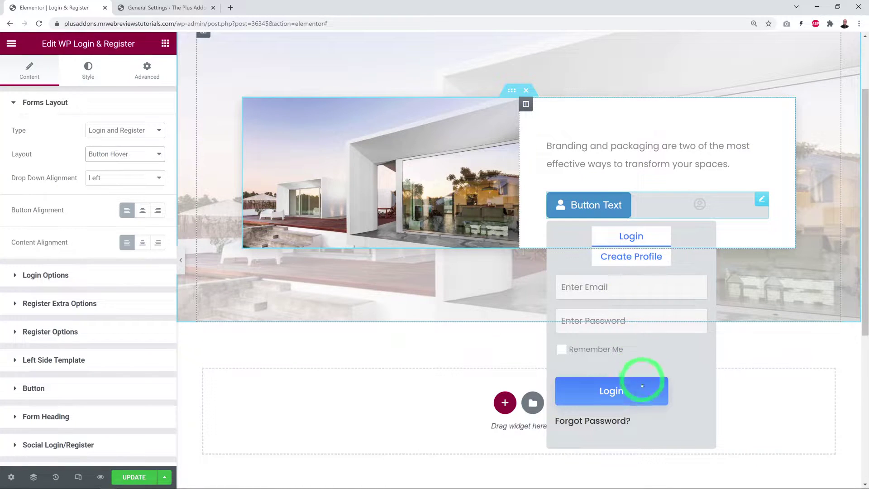
{"action": "left_click", "coordinate": [150, 155]}
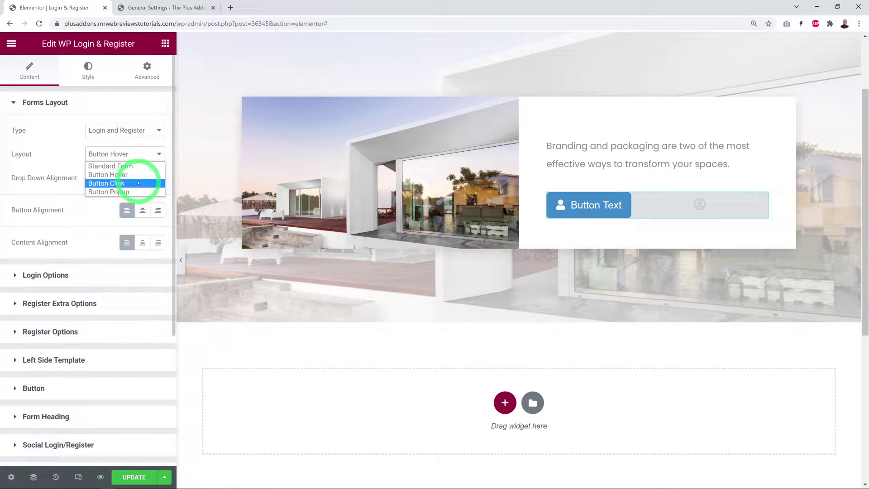
{"action": "left_click", "coordinate": [135, 183]}
{"action": "left_click", "coordinate": [604, 210]}
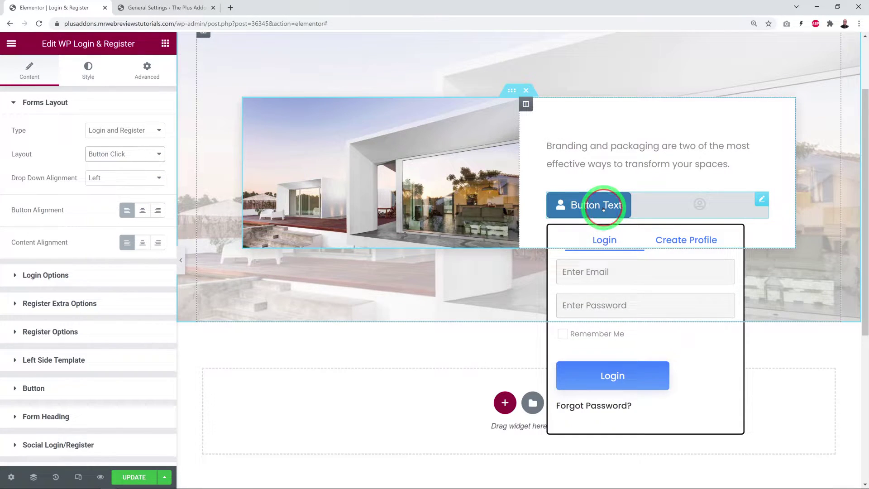
{"action": "left_click", "coordinate": [603, 209]}
{"action": "left_click", "coordinate": [604, 210]}
{"action": "left_click", "coordinate": [603, 209]}
{"action": "left_click", "coordinate": [158, 155]}
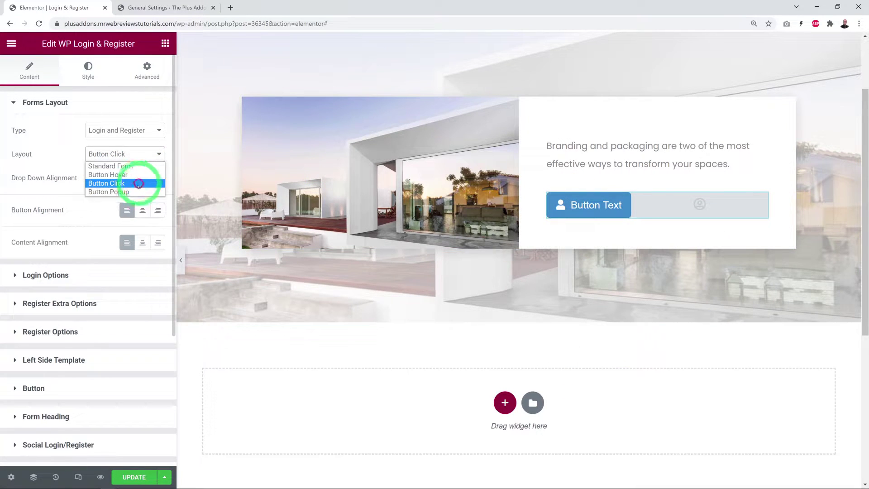
{"action": "left_click", "coordinate": [111, 192]}
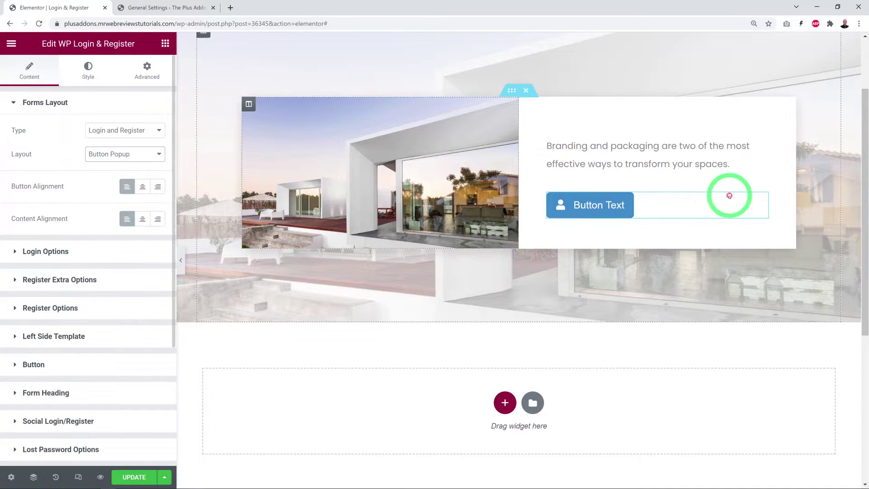
{"action": "left_click", "coordinate": [594, 210]}
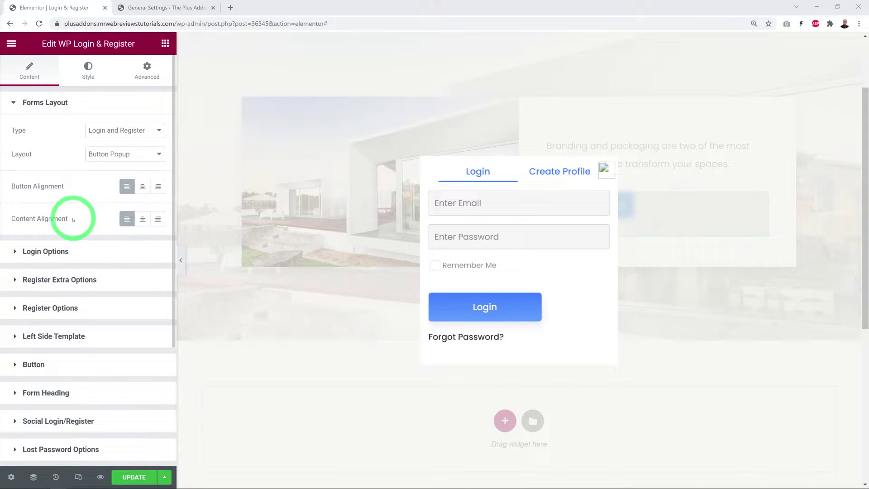
Set Content Alignment to Center and return the layout to Standard Form.
{"action": "left_click", "coordinate": [157, 219]}
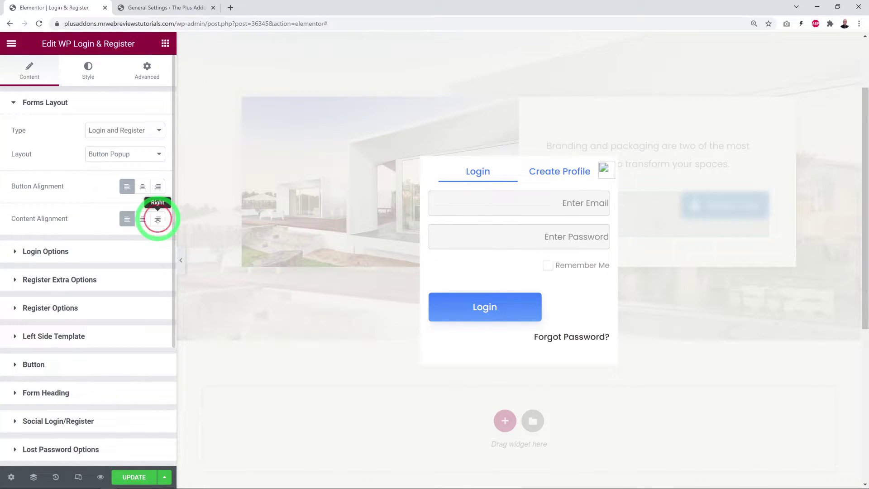
{"action": "left_click", "coordinate": [143, 221]}
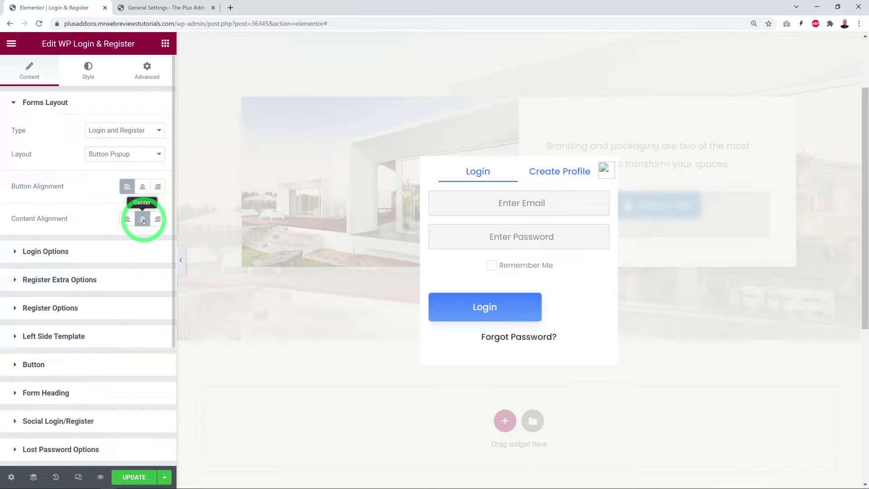
{"action": "left_click", "coordinate": [156, 155]}
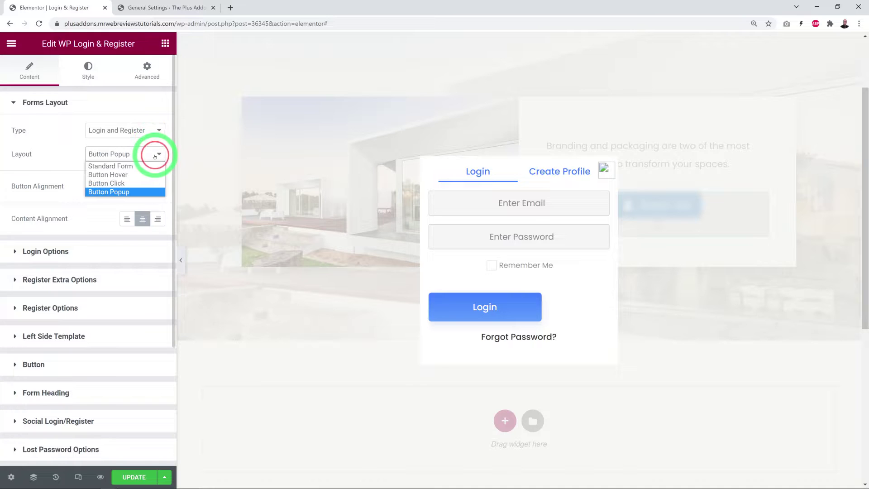
{"action": "left_click", "coordinate": [141, 167]}
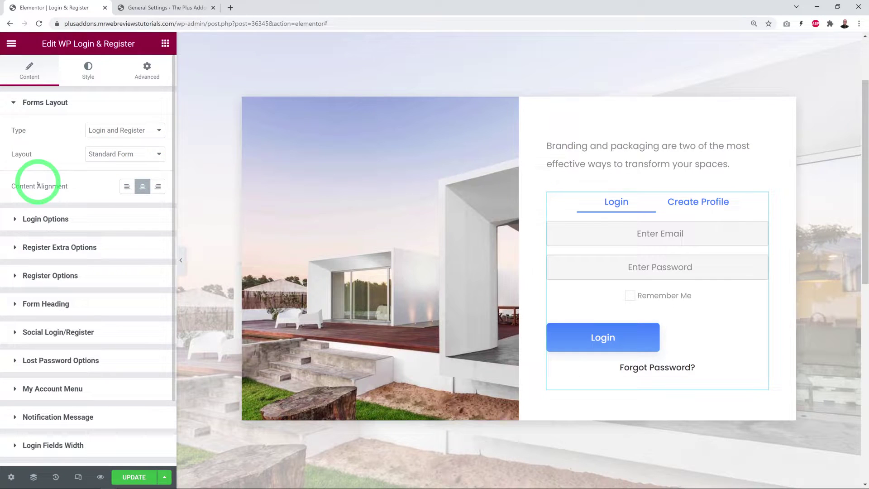
{"action": "left_click", "coordinate": [15, 219]}
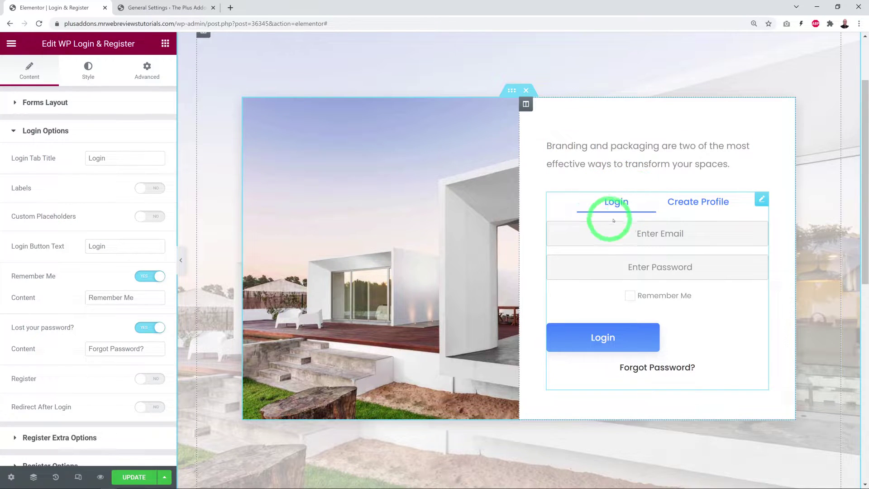
{"action": "left_click", "coordinate": [102, 159]}
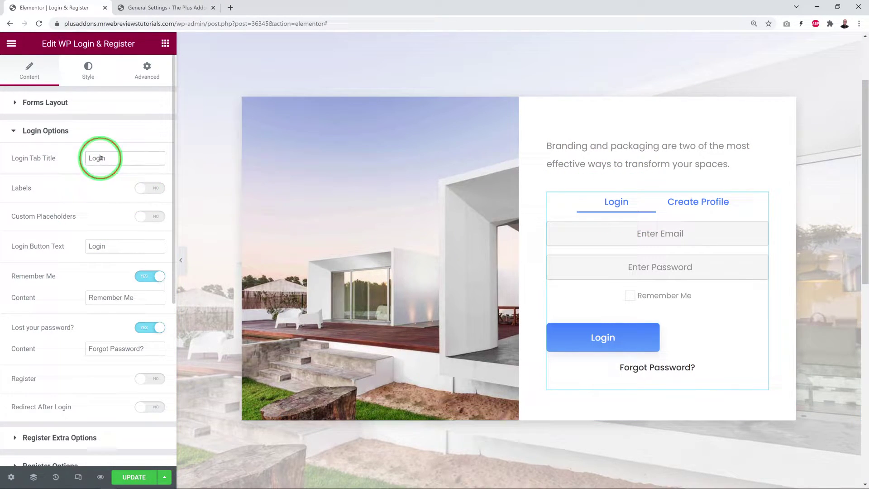
{"action": "key", "text": "Delete"}
{"action": "type", "text": "I"}
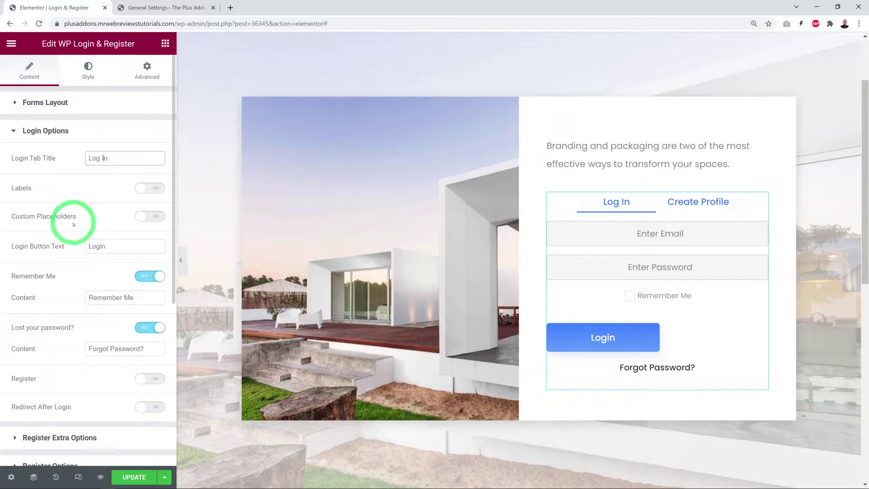
{"action": "left_click", "coordinate": [146, 192]}
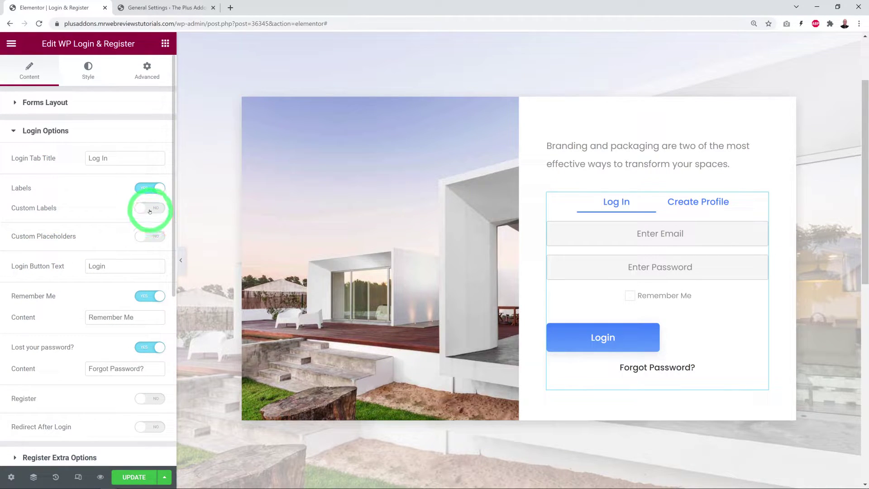
{"action": "left_click", "coordinate": [149, 209]}
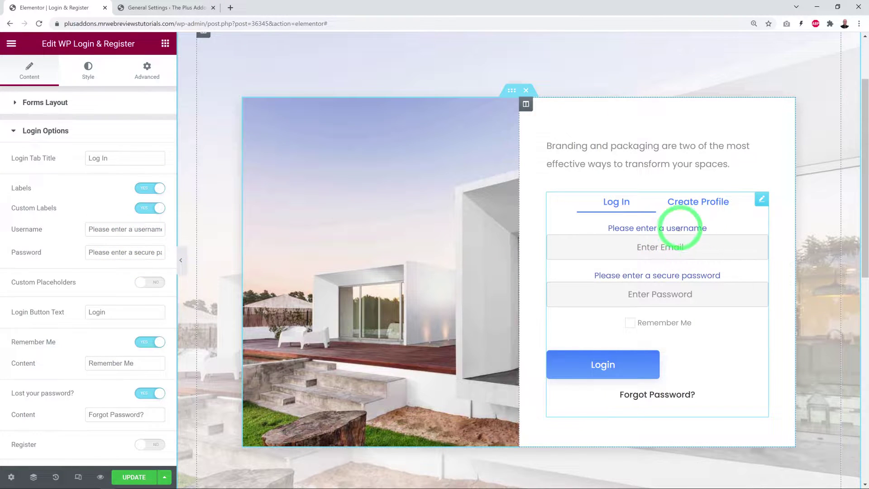
{"action": "left_click", "coordinate": [150, 188]}
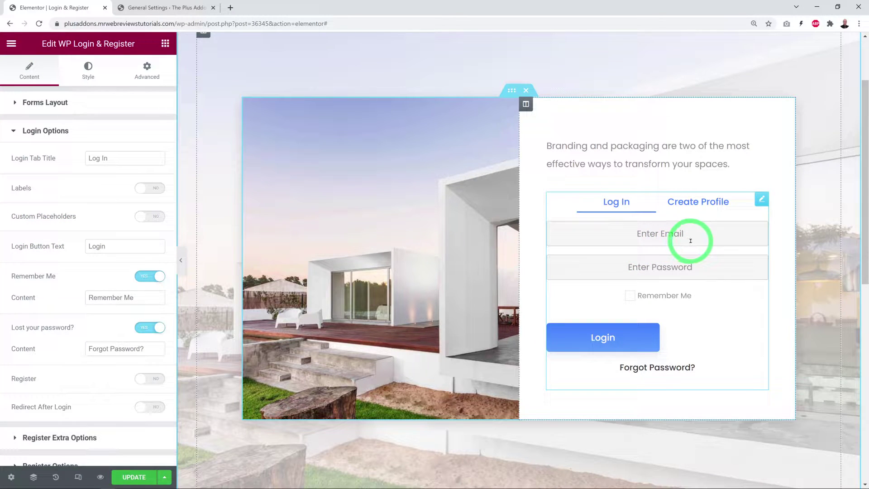
{"action": "left_click", "coordinate": [149, 218]}
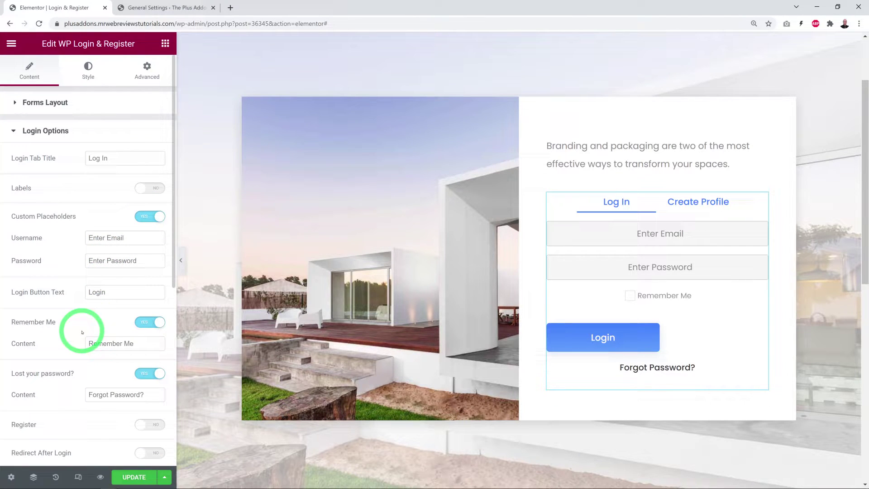
{"action": "left_click", "coordinate": [136, 237]}
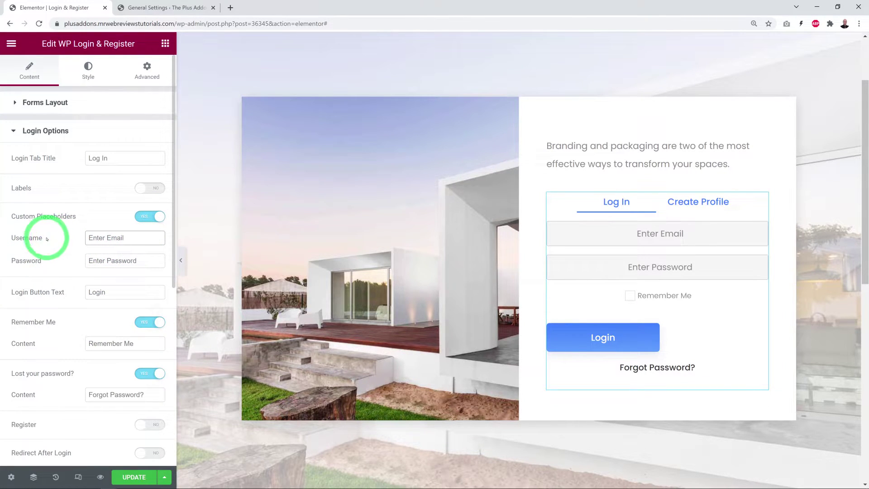
{"action": "type", "text": "XXX"}
{"action": "left_click", "coordinate": [141, 260]}
{"action": "type", "text": "XXX"}
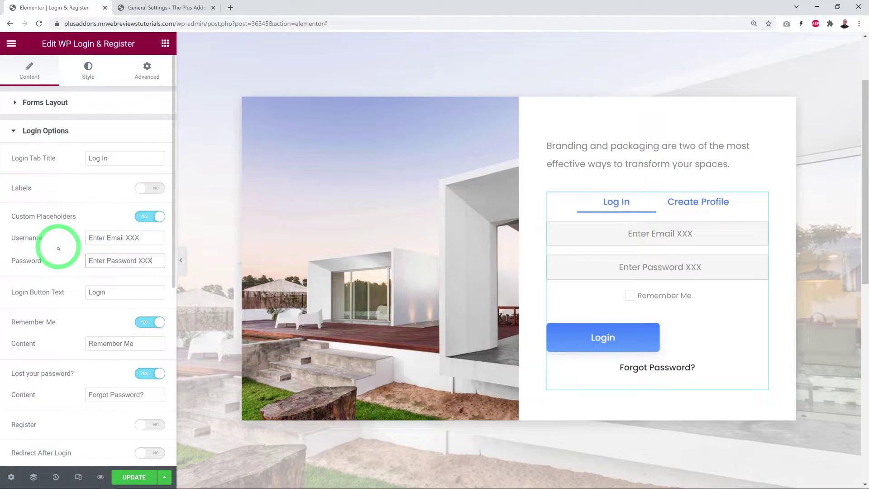
{"action": "left_click", "coordinate": [149, 217]}
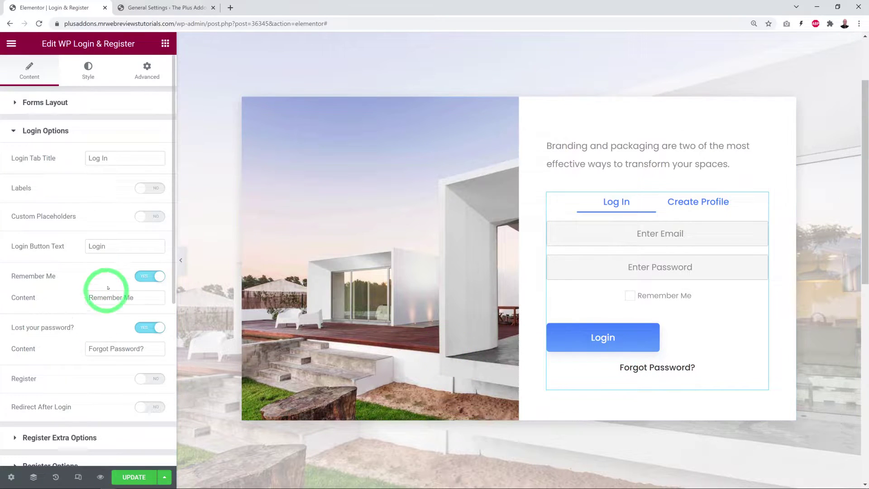
Set the login button text to 'Log In' and check the Forgot Password view and back arrow.
{"action": "left_click", "coordinate": [100, 249]}
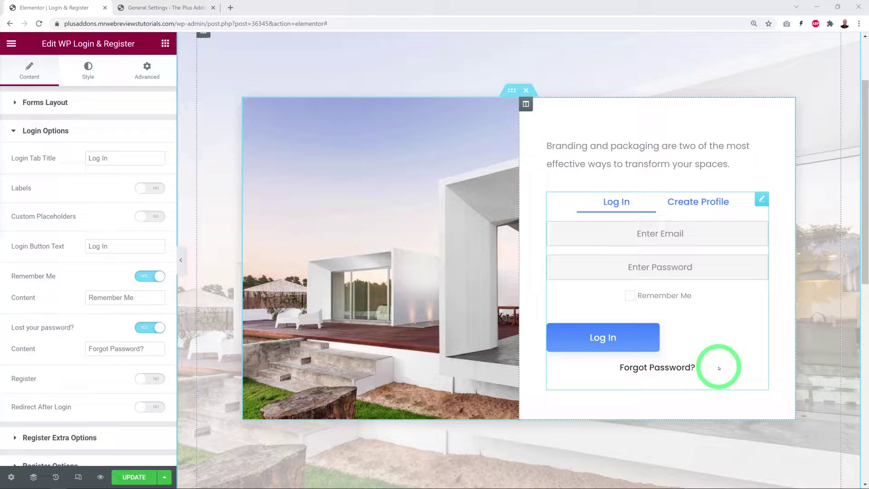
{"action": "left_click", "coordinate": [661, 370]}
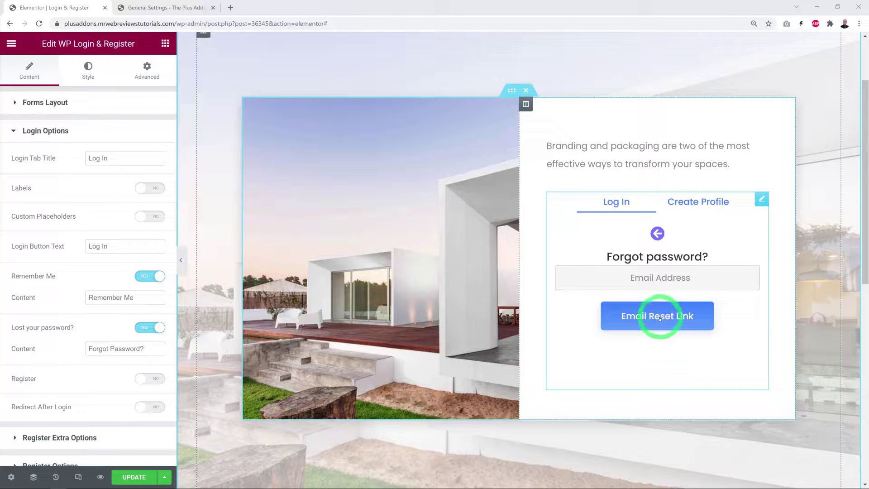
{"action": "left_click", "coordinate": [657, 234]}
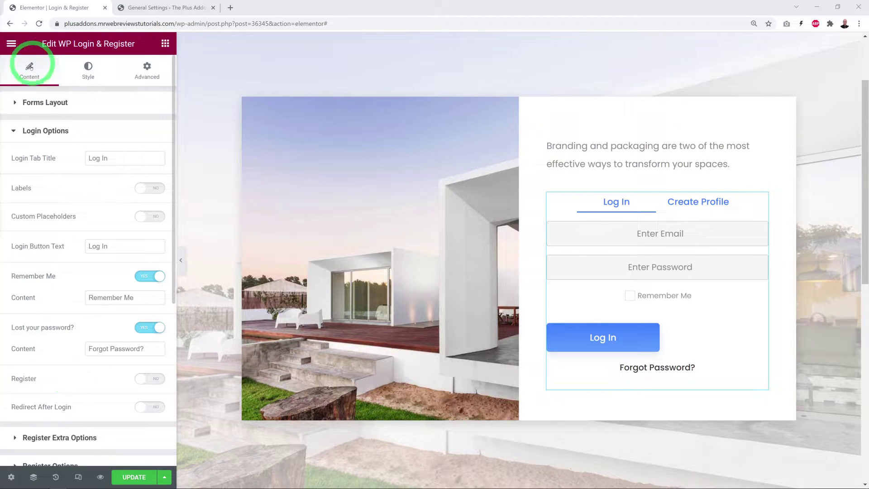
{"action": "left_click", "coordinate": [15, 104]}
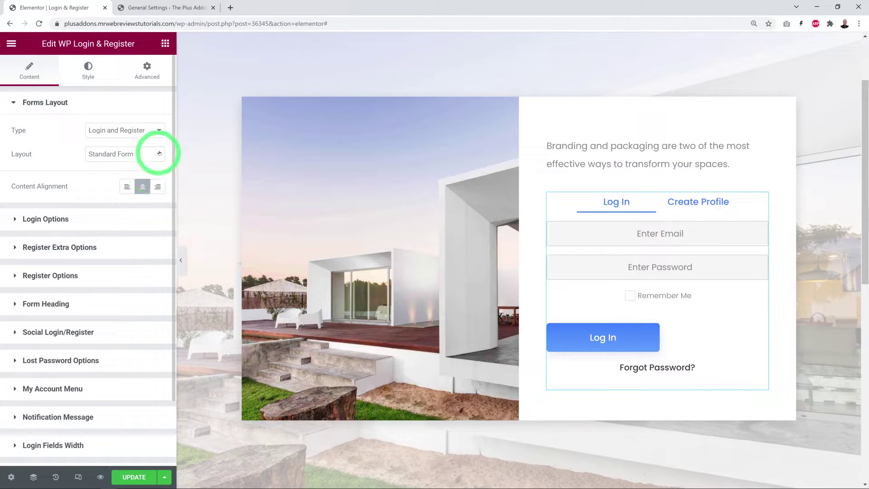
{"action": "left_click", "coordinate": [160, 131]}
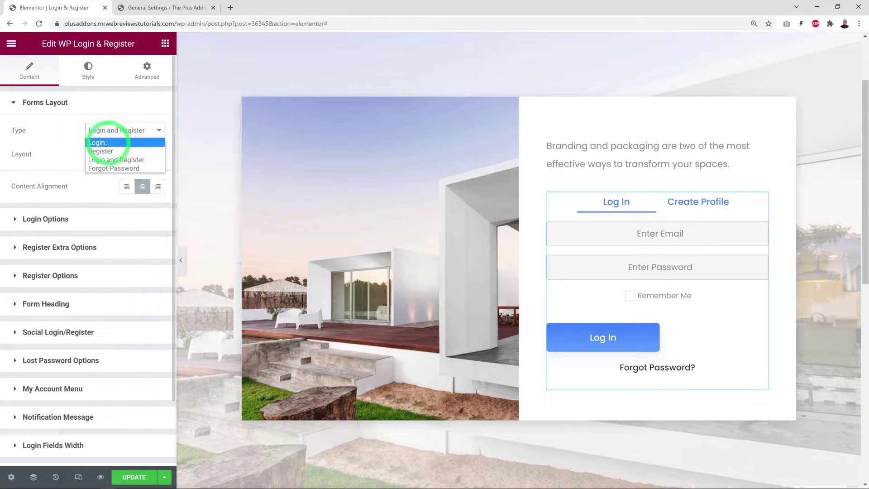
{"action": "left_click", "coordinate": [48, 221]}
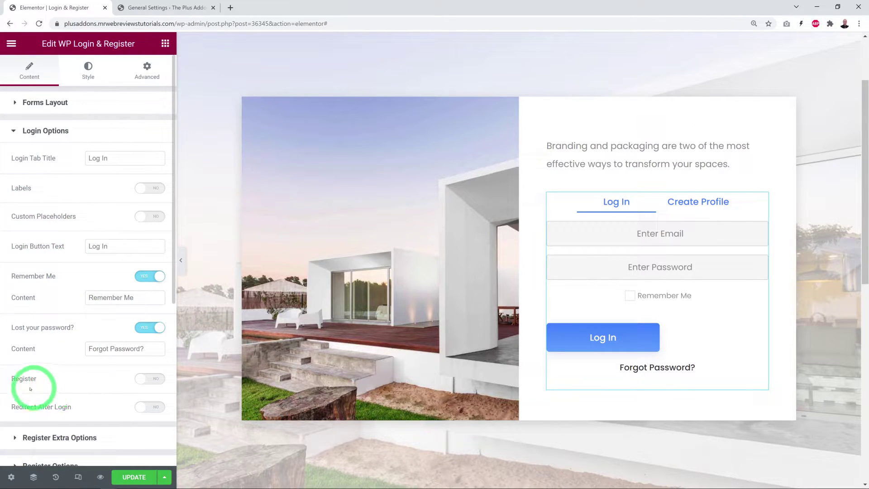
{"action": "left_click", "coordinate": [153, 380]}
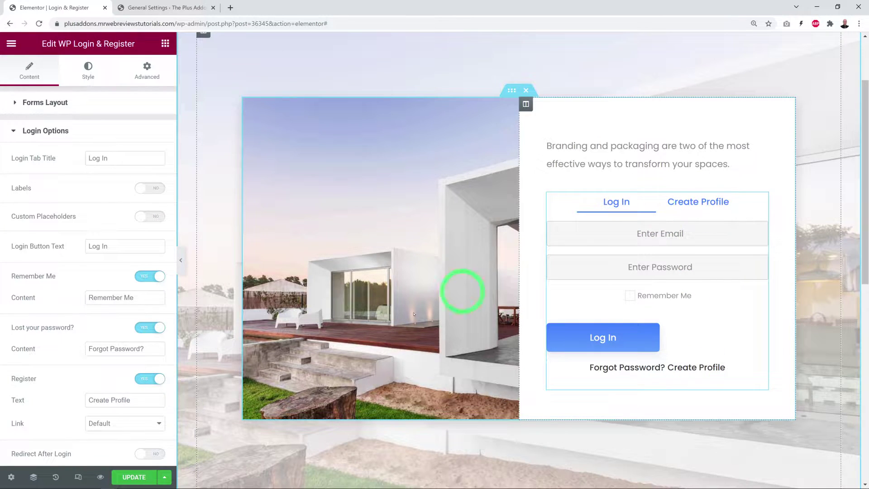
{"action": "left_click", "coordinate": [148, 378]}
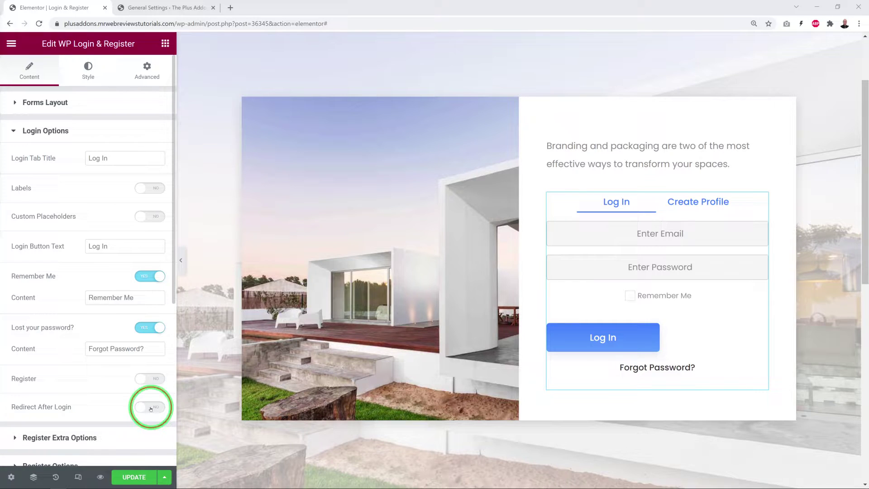
{"action": "left_click", "coordinate": [151, 407]}
{"action": "scroll", "coordinate": [135, 403], "scroll_direction": "down", "scroll_amount": 5}
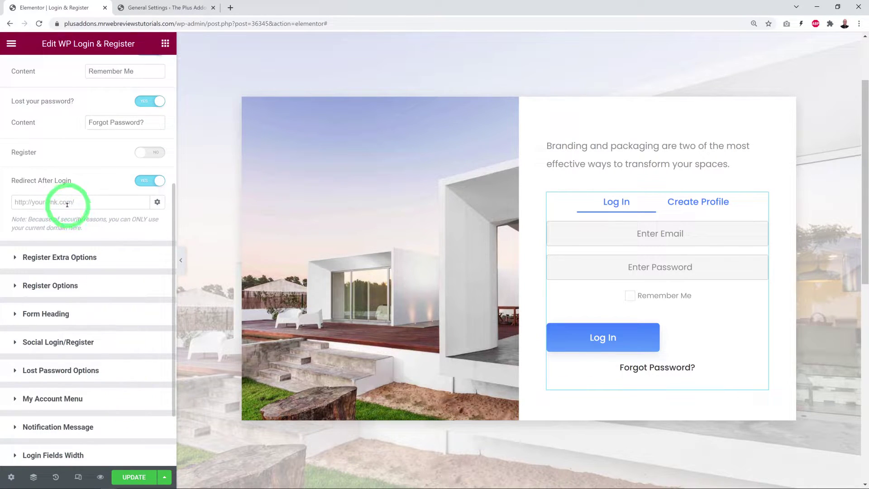
{"action": "left_click", "coordinate": [14, 206]}
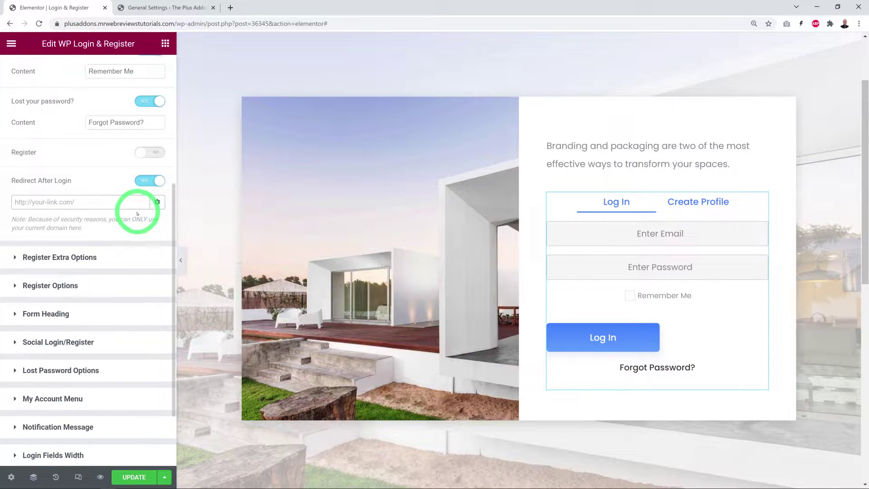
{"action": "left_click", "coordinate": [150, 180]}
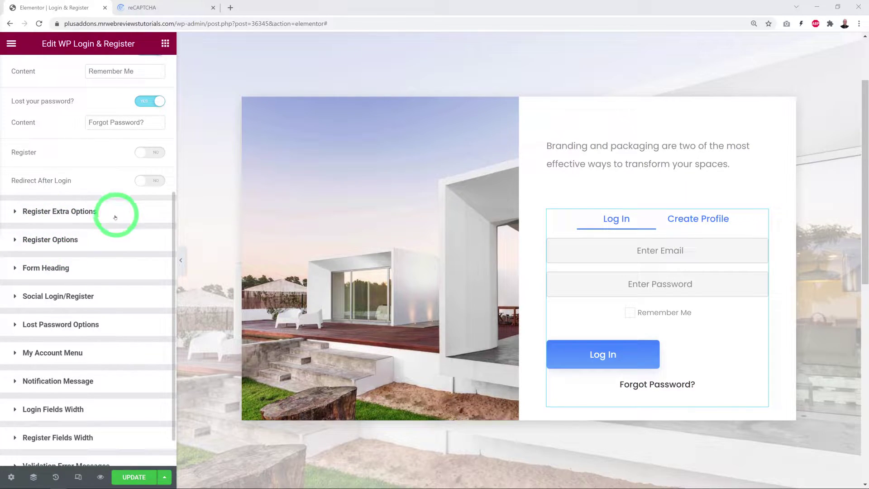
Replace the Register Tab Title 'Create Profile' with 'Register' and check both preview tabs.
{"action": "left_click", "coordinate": [75, 239]}
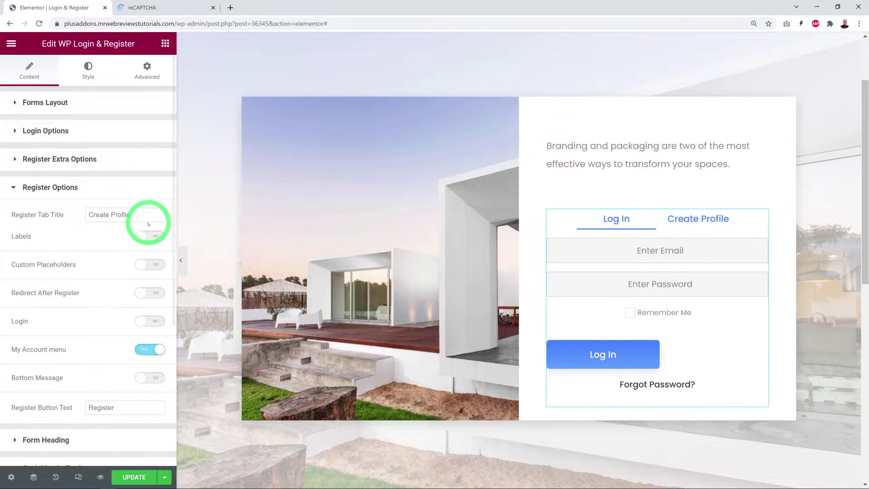
{"action": "left_click_drag", "start_coordinate": [139, 217], "coordinate": [74, 219]}
{"action": "type", "text": "Register"}
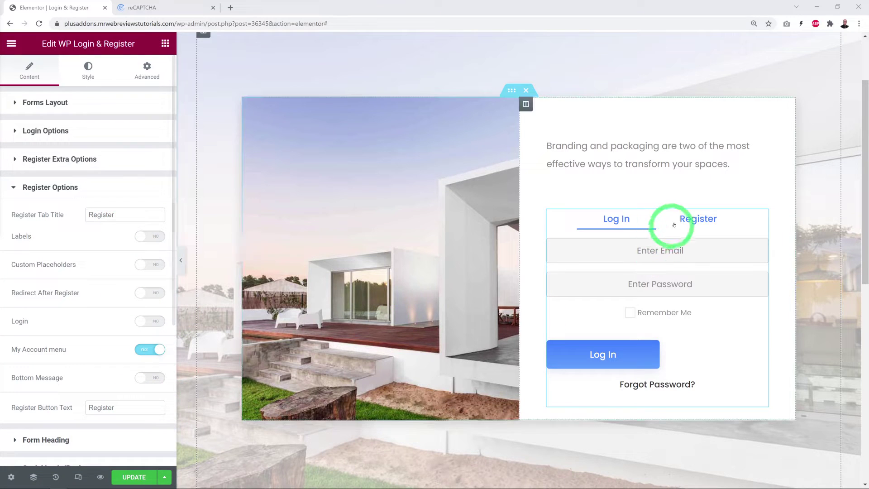
{"action": "left_click", "coordinate": [700, 223]}
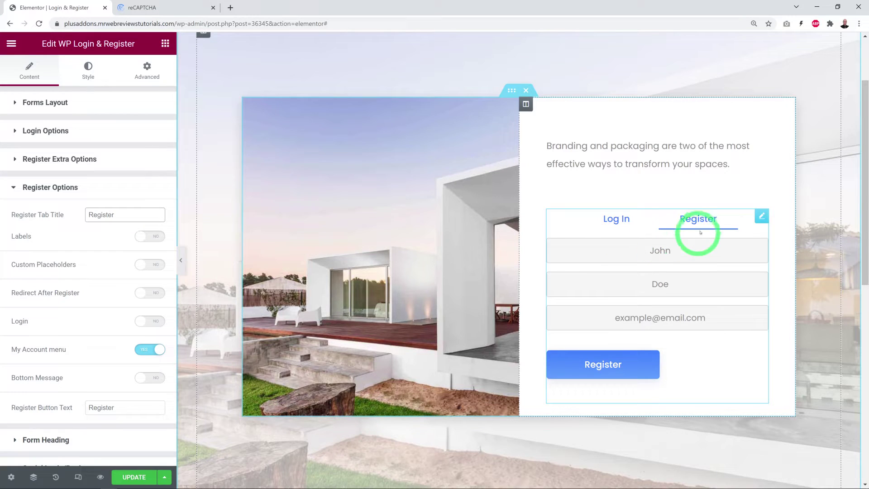
{"action": "left_click", "coordinate": [624, 221]}
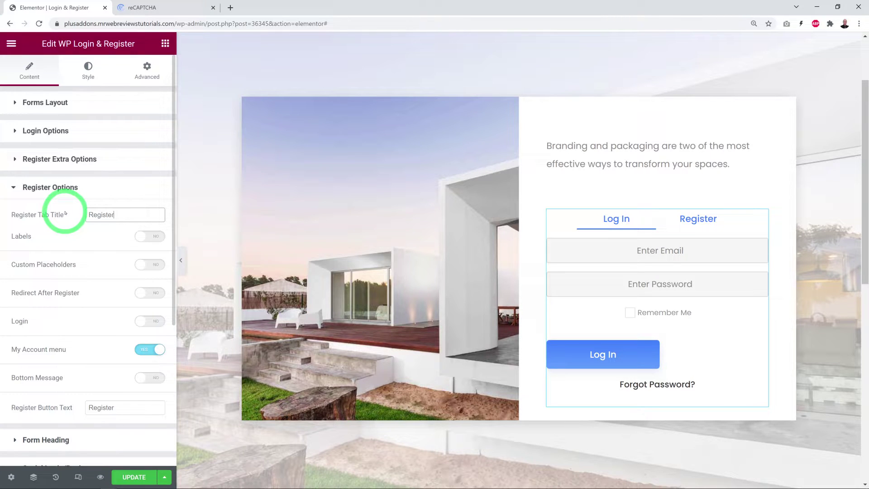
{"action": "left_click", "coordinate": [49, 108]}
Set Forms Layout Type to Register and try custom First Name and Last Name labels.
{"action": "left_click", "coordinate": [150, 130]}
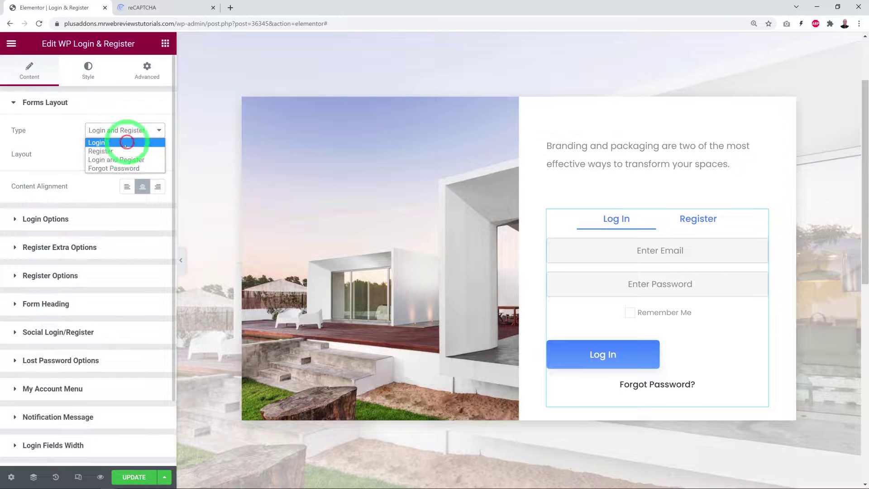
{"action": "left_click", "coordinate": [109, 151]}
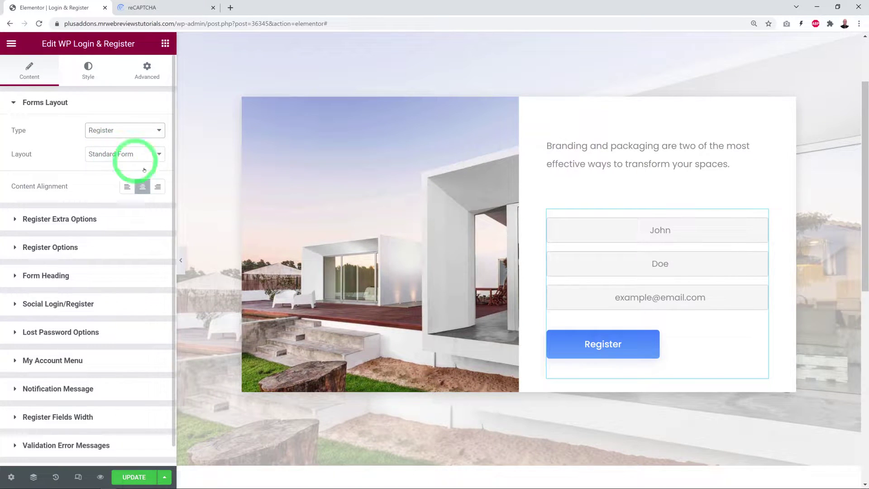
{"action": "left_click", "coordinate": [60, 248]}
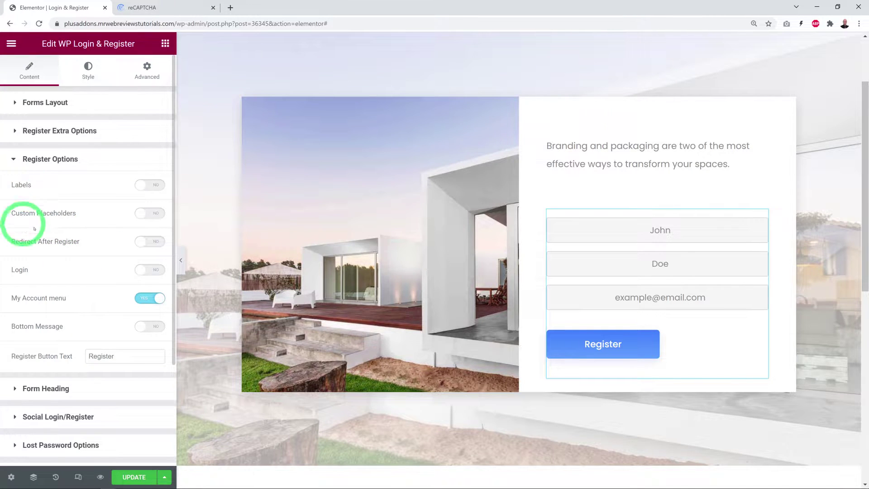
{"action": "left_click", "coordinate": [151, 186]}
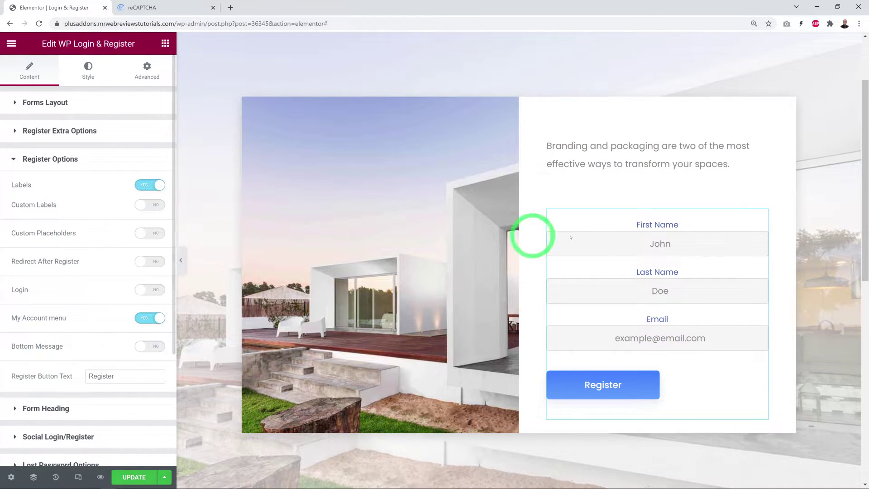
{"action": "left_click", "coordinate": [153, 206]}
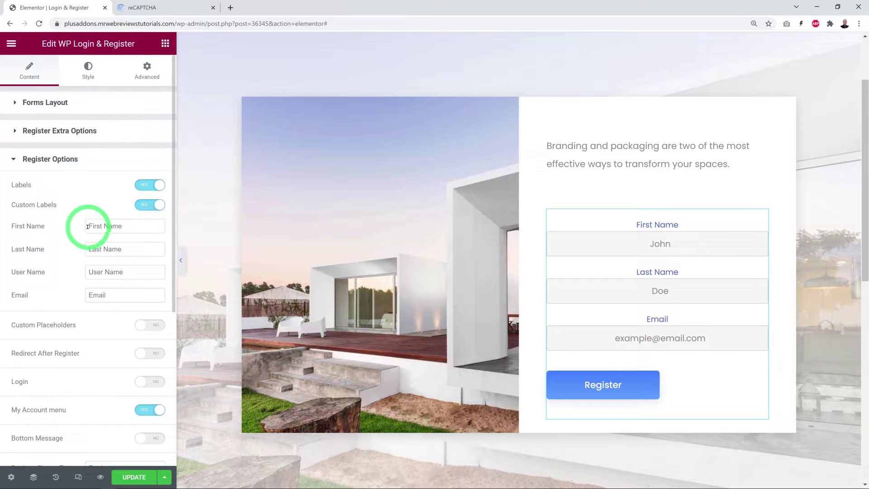
{"action": "left_click_drag", "start_coordinate": [87, 226], "coordinate": [135, 230]}
{"action": "left_click_drag", "start_coordinate": [89, 249], "coordinate": [121, 249]}
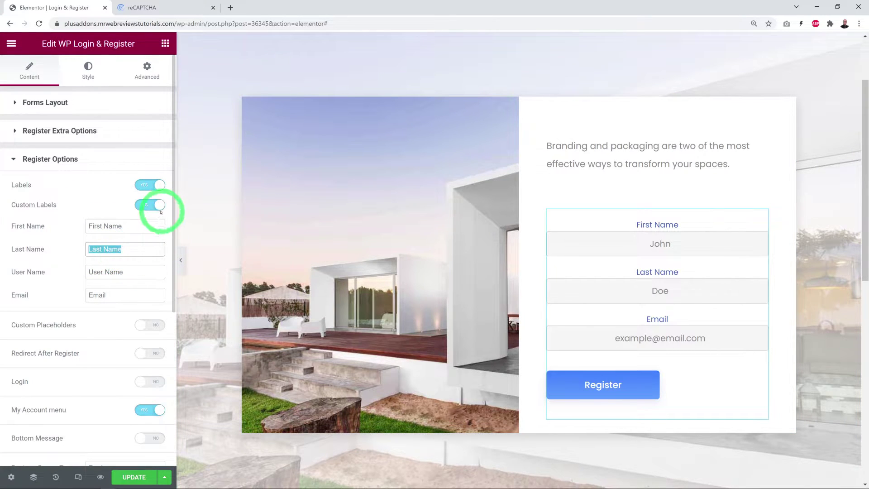
{"action": "left_click", "coordinate": [153, 185]}
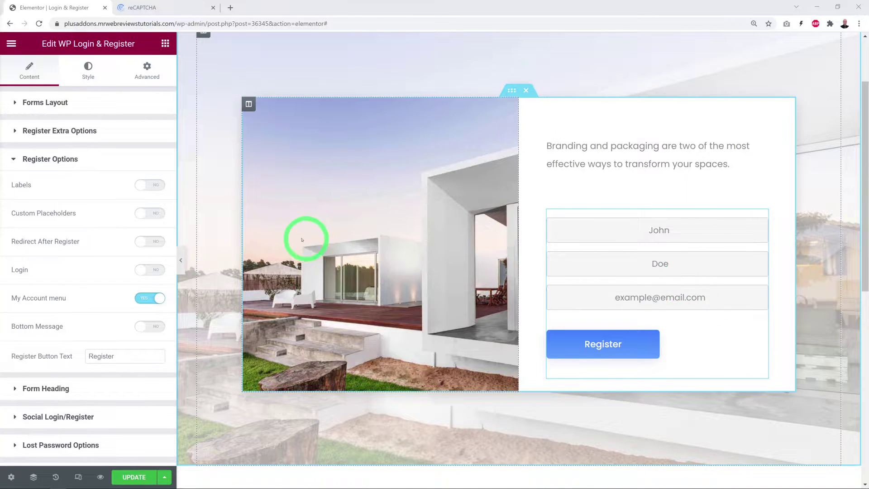
Try custom field placeholders, then switch on Redirect After Register.
{"action": "left_click", "coordinate": [147, 219]}
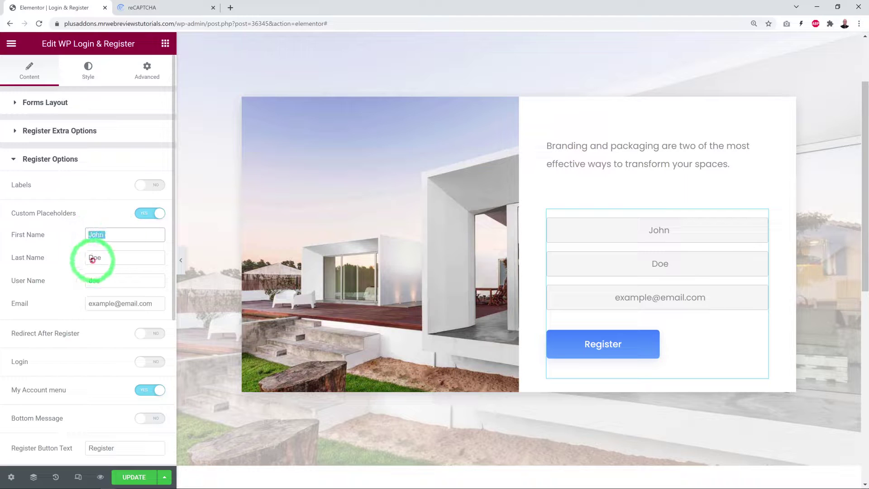
{"action": "double_click", "coordinate": [94, 257]}
{"action": "left_click", "coordinate": [150, 217]}
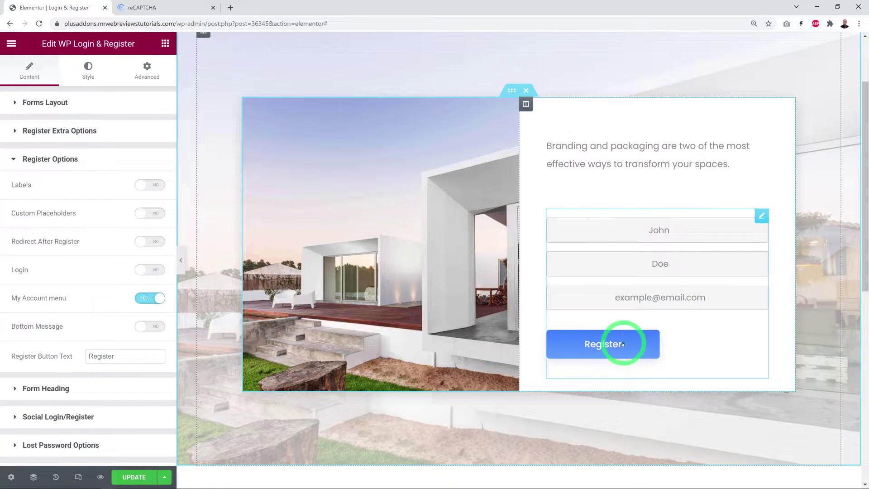
{"action": "left_click", "coordinate": [149, 241]}
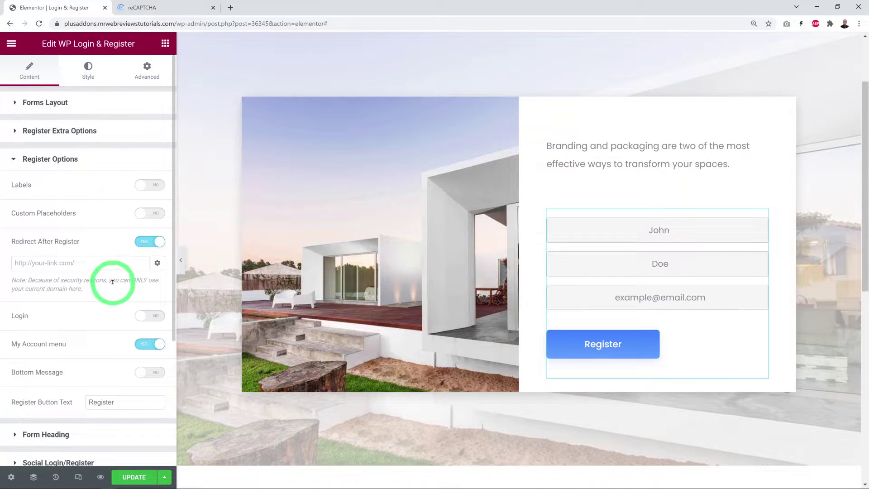
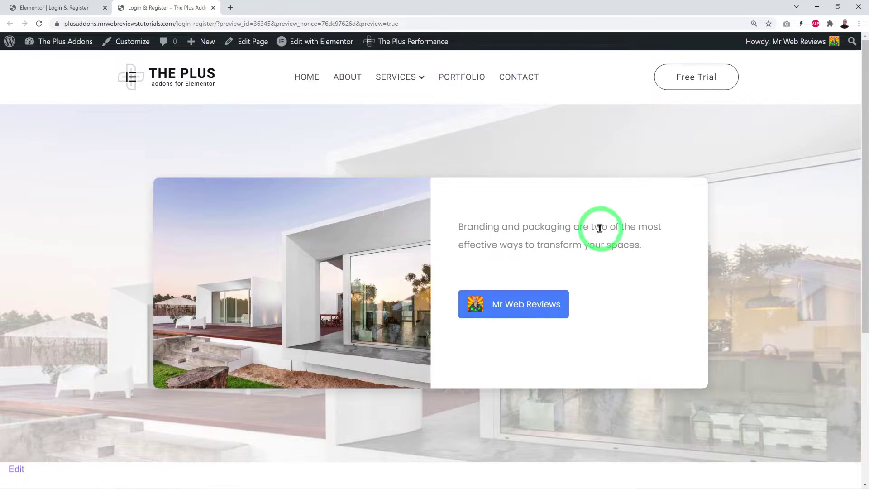
Check the live account dropdown, then enable Register Options' Bottom Message password note.
{"action": "mouse_move", "coordinate": [557, 303]}
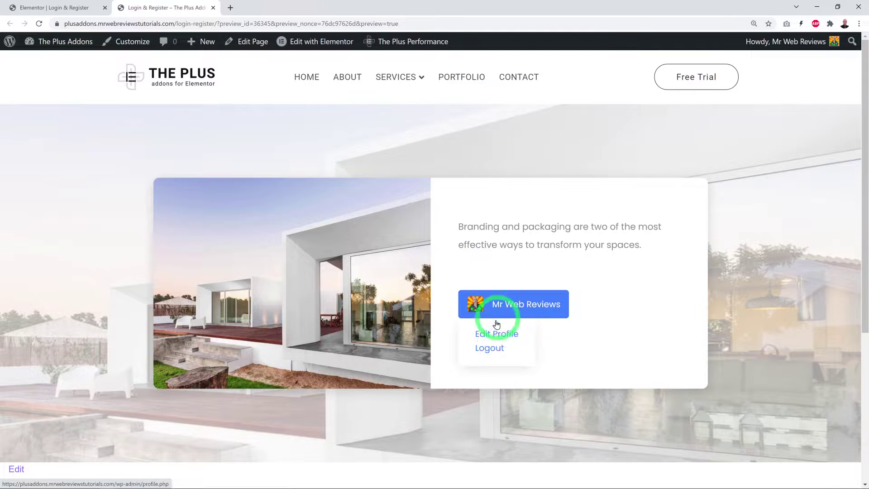
{"action": "left_click", "coordinate": [82, 6]}
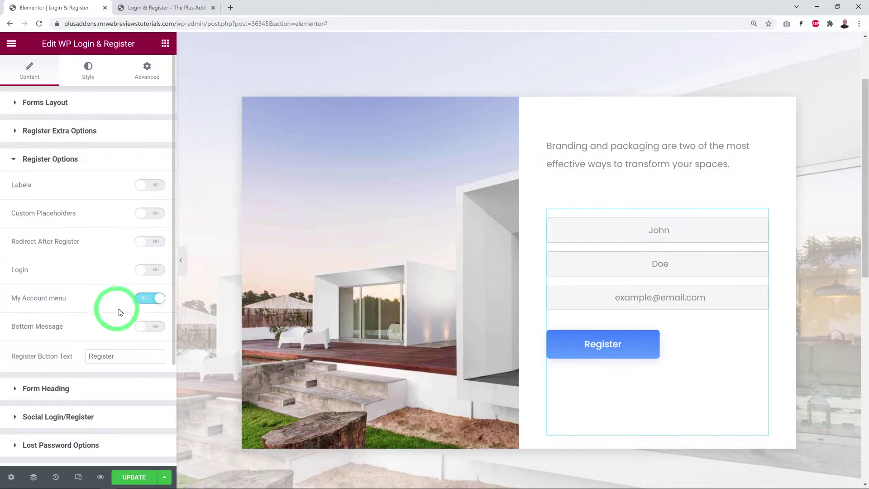
{"action": "left_click", "coordinate": [151, 7]}
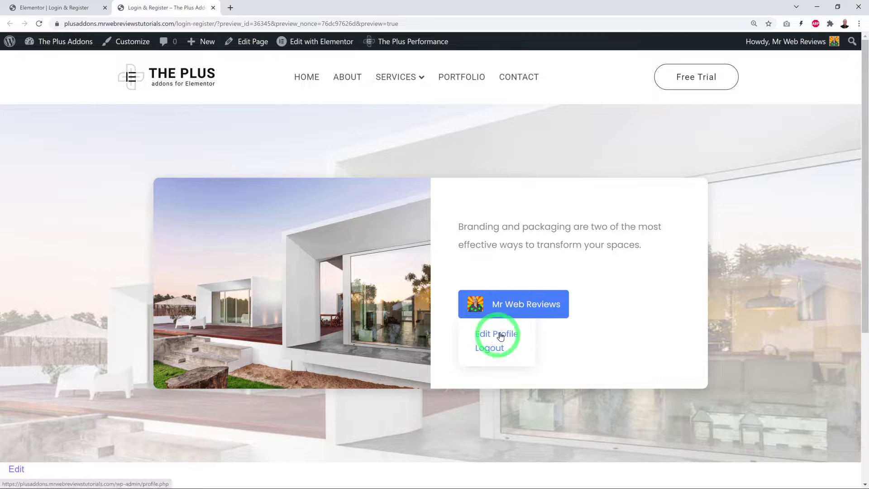
{"action": "left_click", "coordinate": [74, 8]}
{"action": "left_click", "coordinate": [103, 312]}
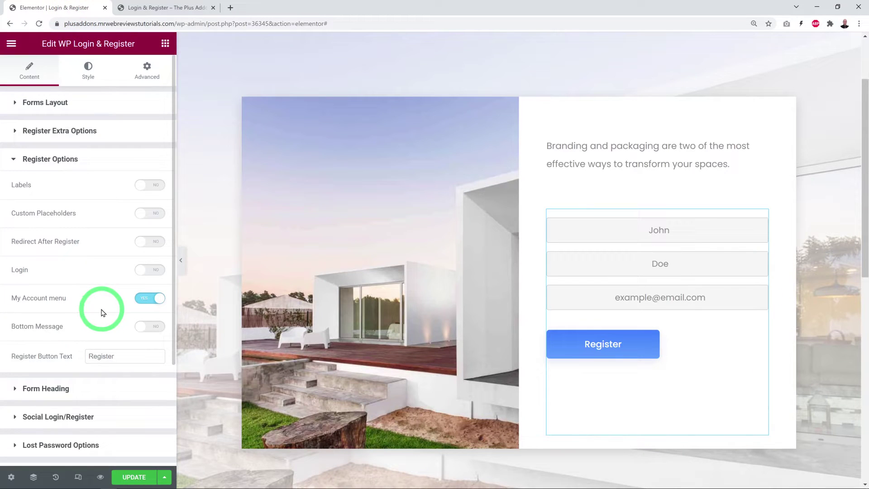
{"action": "left_click", "coordinate": [150, 327]}
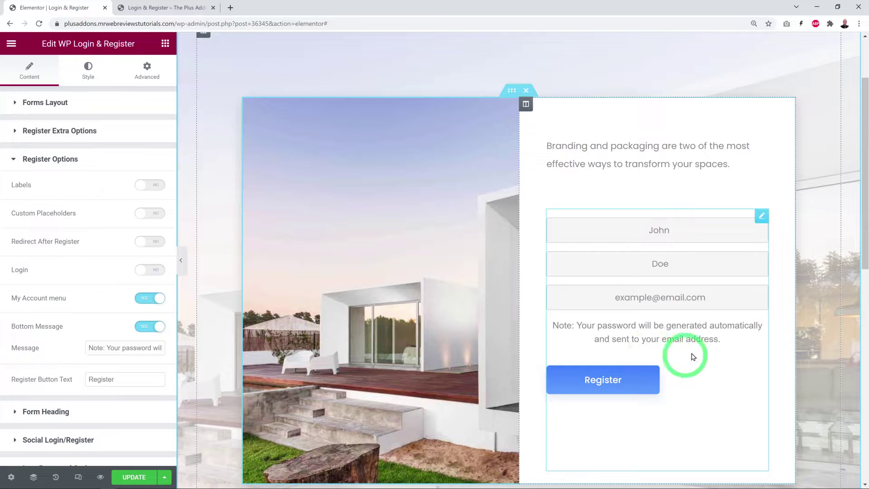
Set Register Additional Message typography to 9 px, keeping weight, transform, style and decoration Default.
{"action": "left_click", "coordinate": [89, 80]}
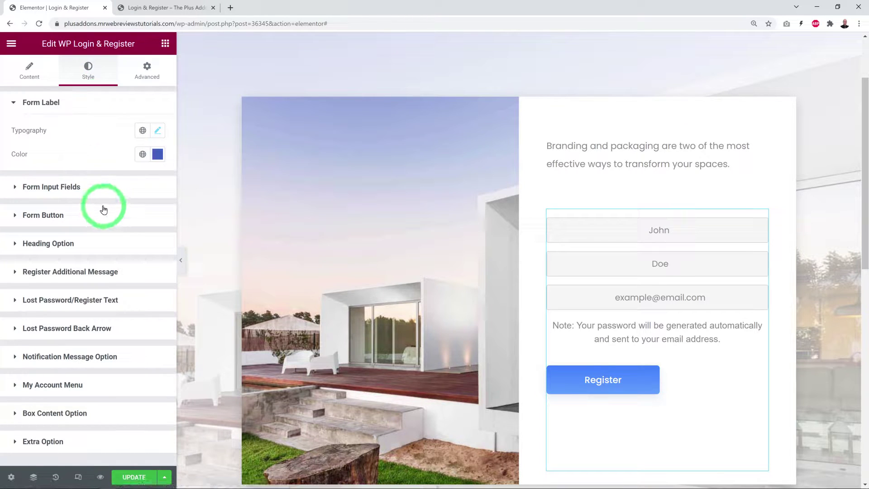
{"action": "left_click", "coordinate": [83, 272]}
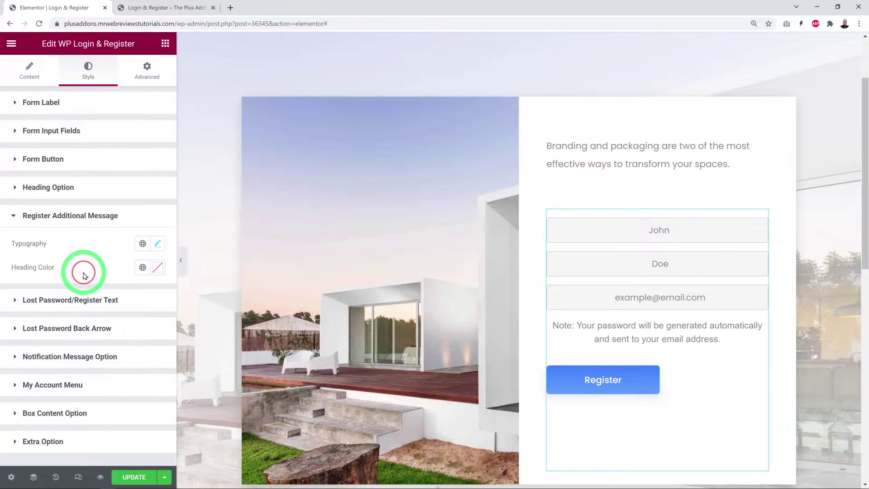
{"action": "left_click", "coordinate": [159, 246]}
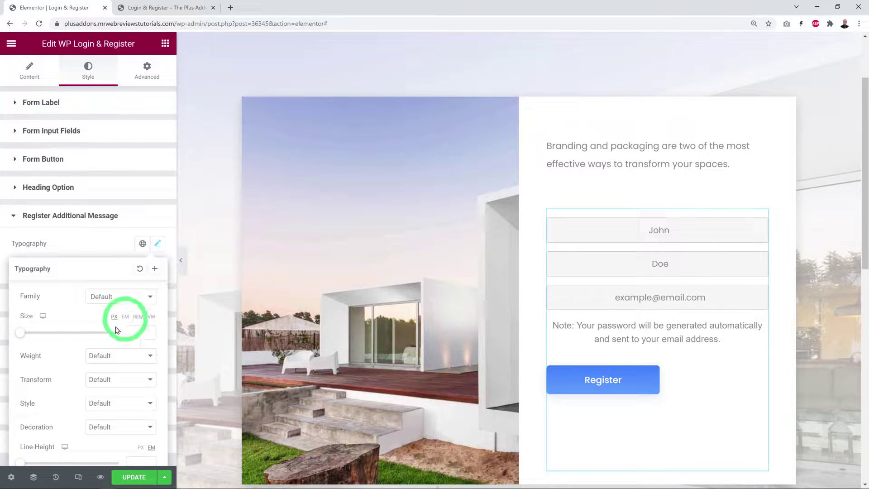
{"action": "left_click_drag", "start_coordinate": [22, 335], "coordinate": [25, 336]}
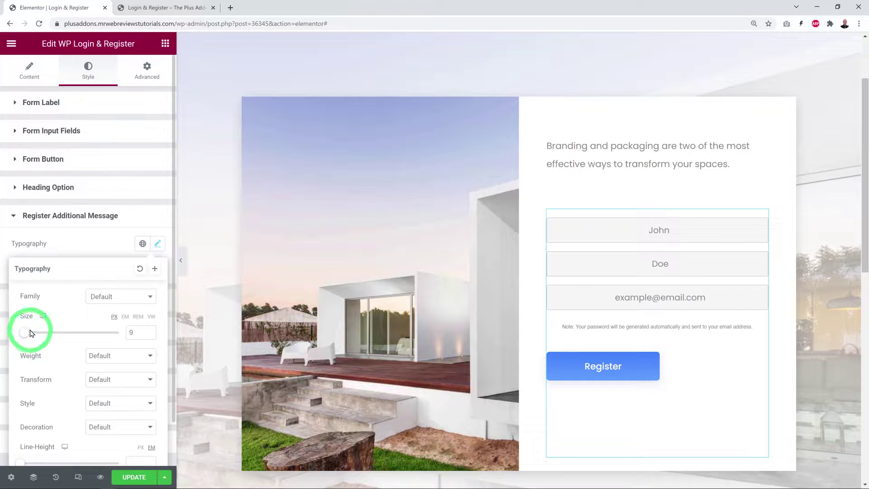
{"action": "left_click", "coordinate": [151, 358]}
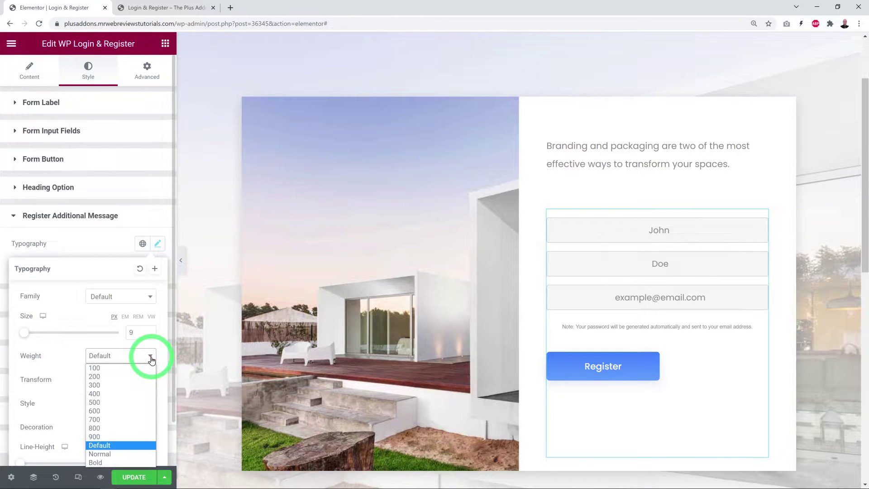
{"action": "left_click", "coordinate": [151, 359]}
{"action": "left_click", "coordinate": [148, 381]}
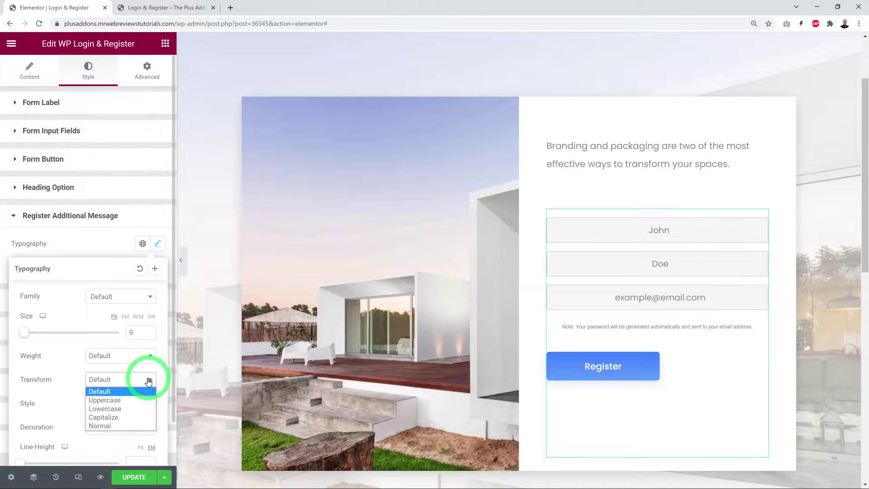
{"action": "left_click", "coordinate": [149, 382]}
{"action": "left_click", "coordinate": [147, 405]}
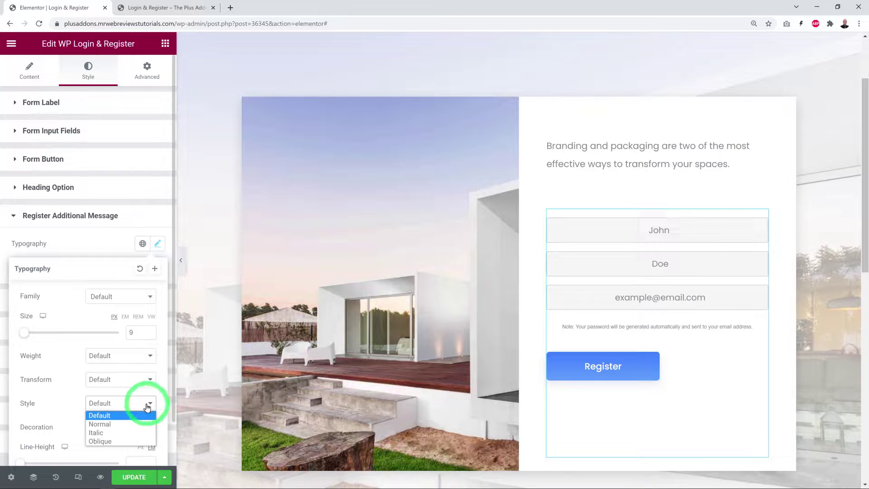
{"action": "left_click", "coordinate": [147, 406]}
{"action": "left_click", "coordinate": [143, 427]}
{"action": "left_click", "coordinate": [110, 421]}
{"action": "scroll", "coordinate": [77, 409], "scroll_direction": "down", "scroll_amount": 1}
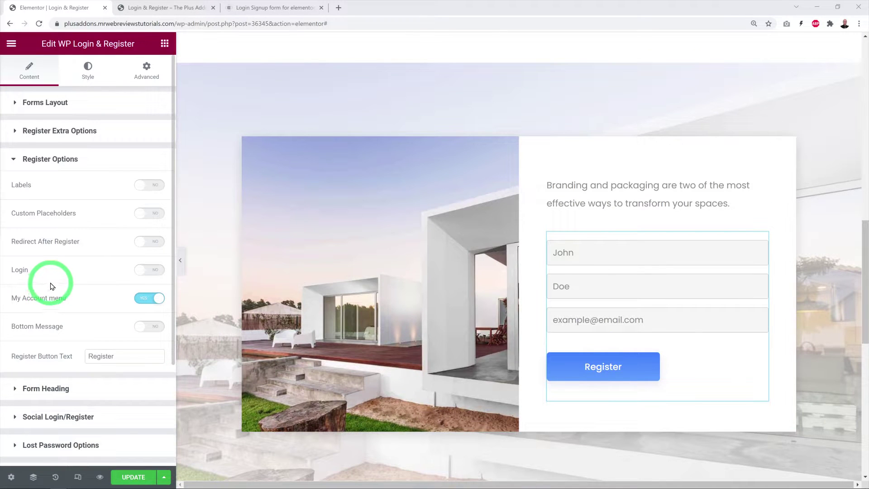
In Register Extra Options, keep Name Field on and leave User Name Field off.
{"action": "left_click", "coordinate": [59, 130]}
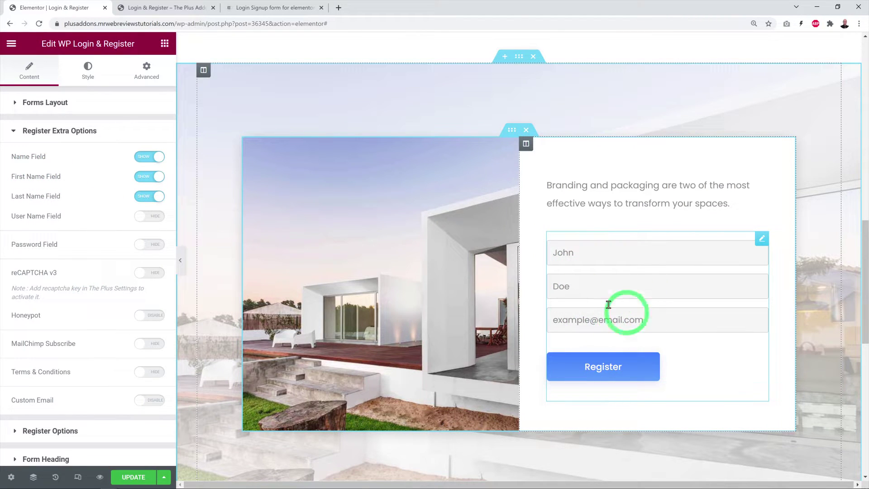
{"action": "left_click", "coordinate": [147, 159]}
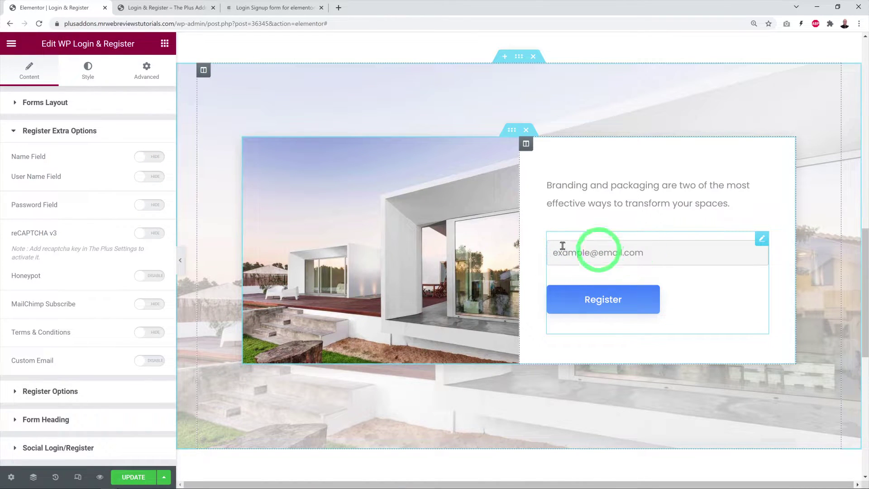
{"action": "left_click", "coordinate": [145, 160]}
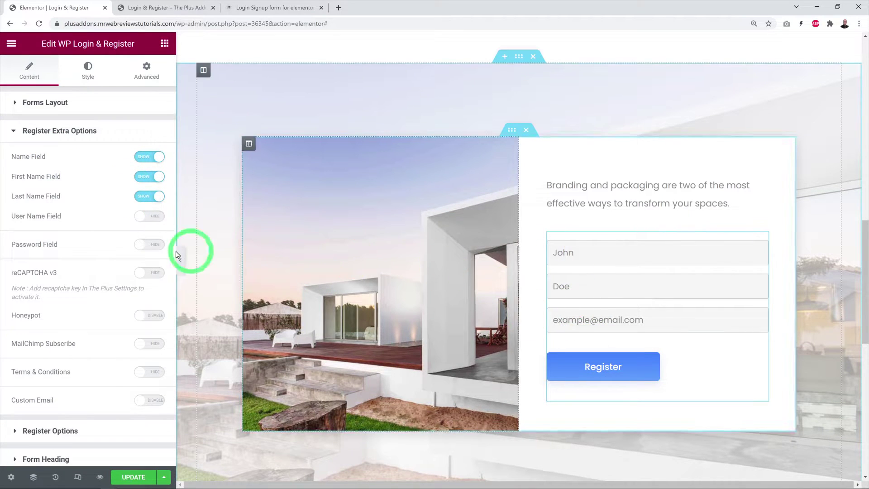
{"action": "left_click", "coordinate": [147, 218]}
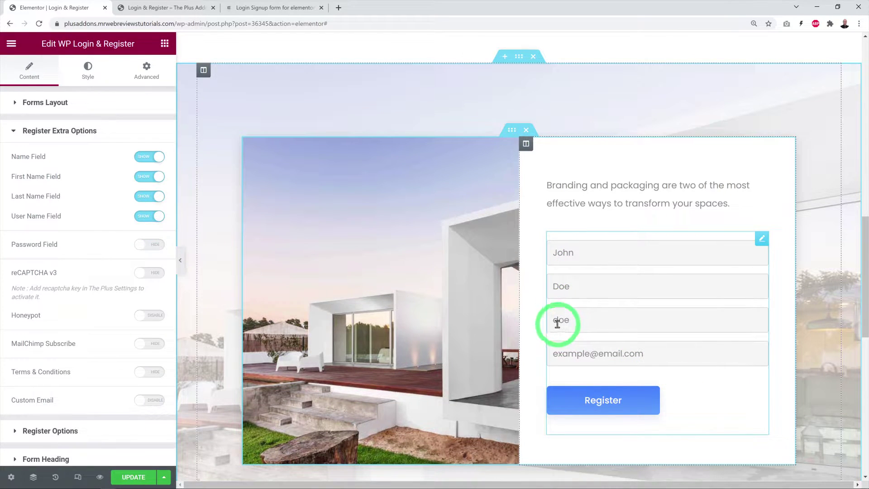
{"action": "left_click", "coordinate": [154, 219]}
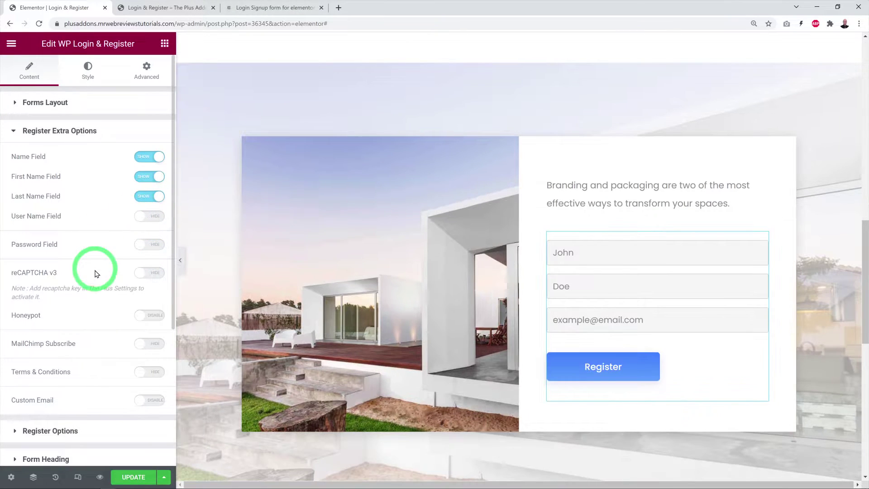
Show the Password Field with a Show/Hide Password Toggle, keeping the default eye icon.
{"action": "left_click", "coordinate": [146, 246]}
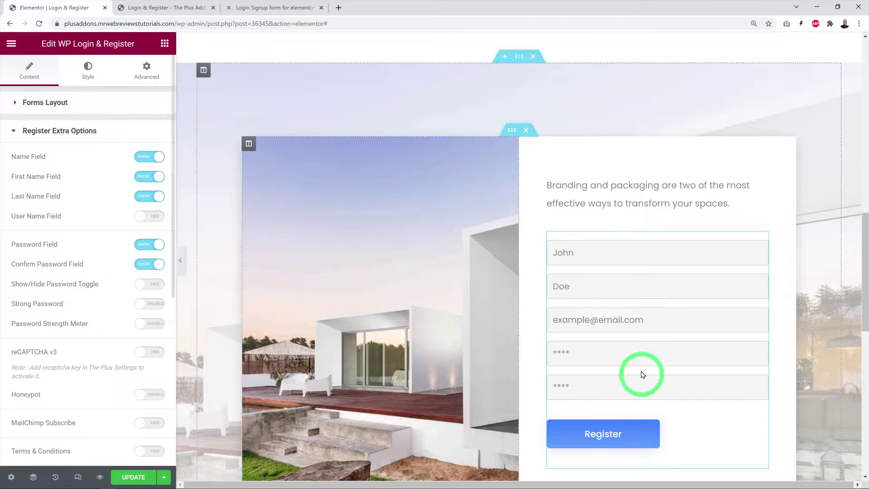
{"action": "left_click", "coordinate": [152, 285]}
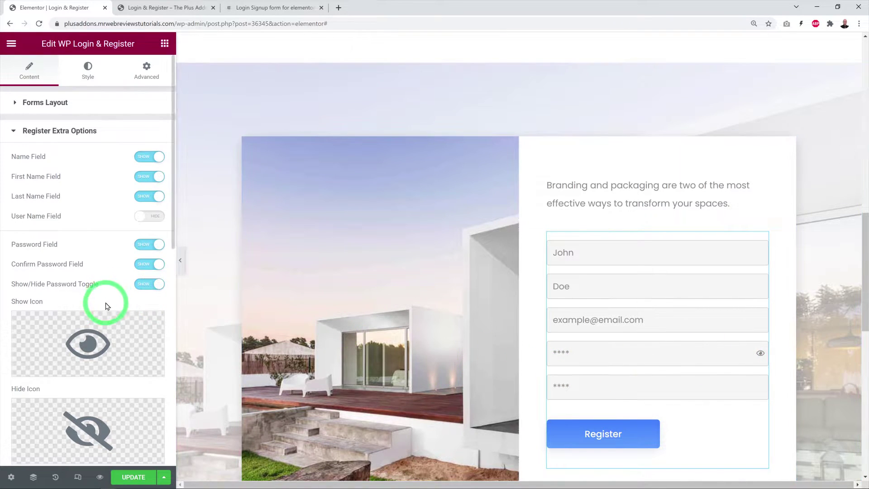
{"action": "scroll", "coordinate": [113, 316], "scroll_direction": "down", "scroll_amount": 2}
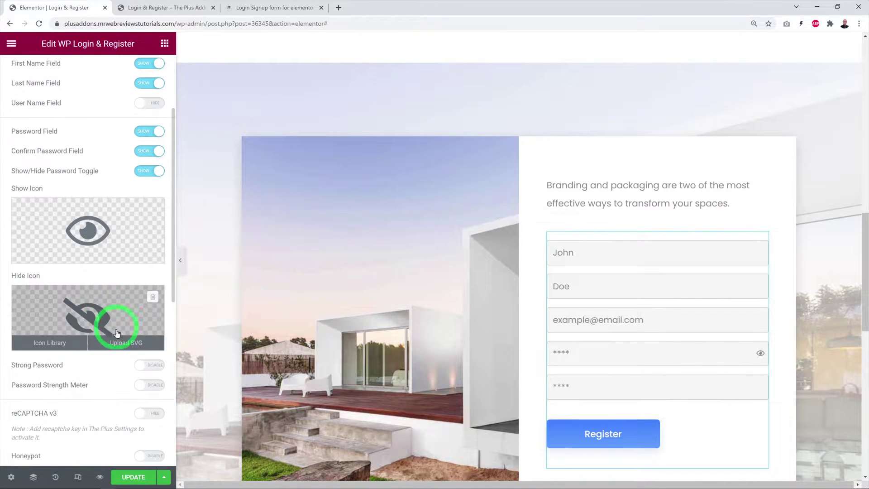
{"action": "left_click", "coordinate": [97, 232]}
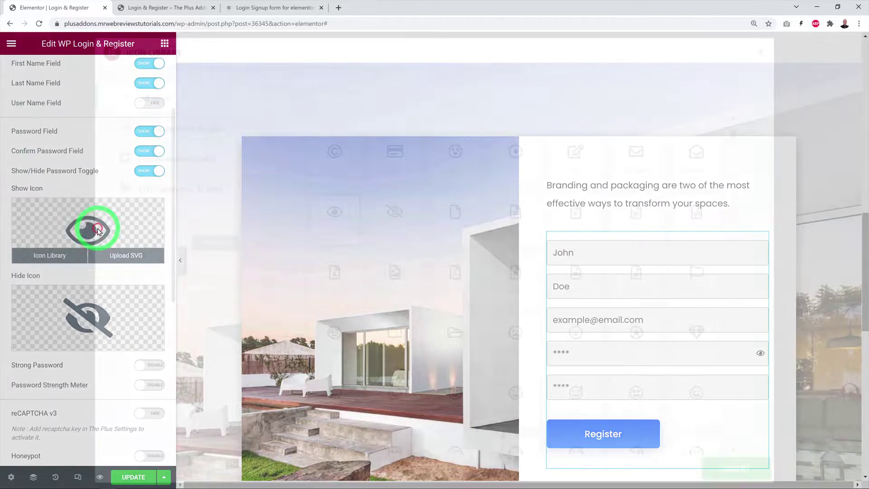
{"action": "scroll", "coordinate": [551, 312], "scroll_direction": "down", "scroll_amount": 2}
{"action": "scroll", "coordinate": [550, 313], "scroll_direction": "down", "scroll_amount": 8}
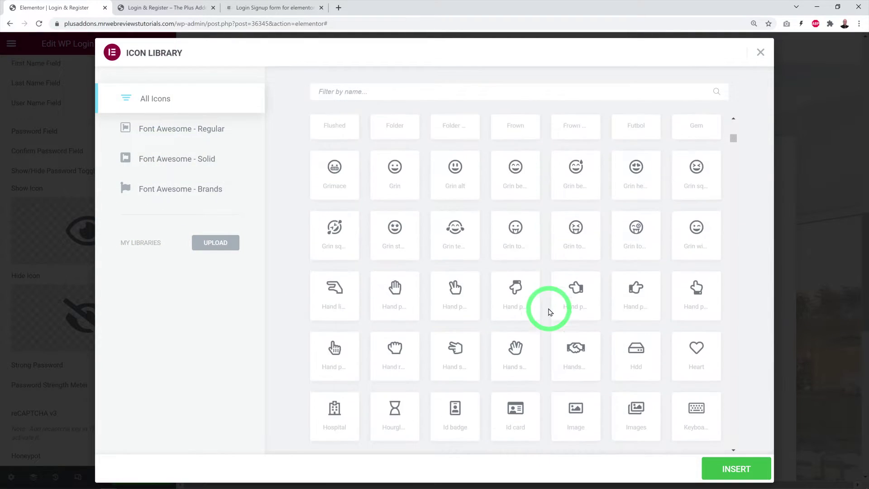
{"action": "scroll", "coordinate": [549, 312], "scroll_direction": "up", "scroll_amount": 6}
{"action": "scroll", "coordinate": [548, 312], "scroll_direction": "up", "scroll_amount": 4}
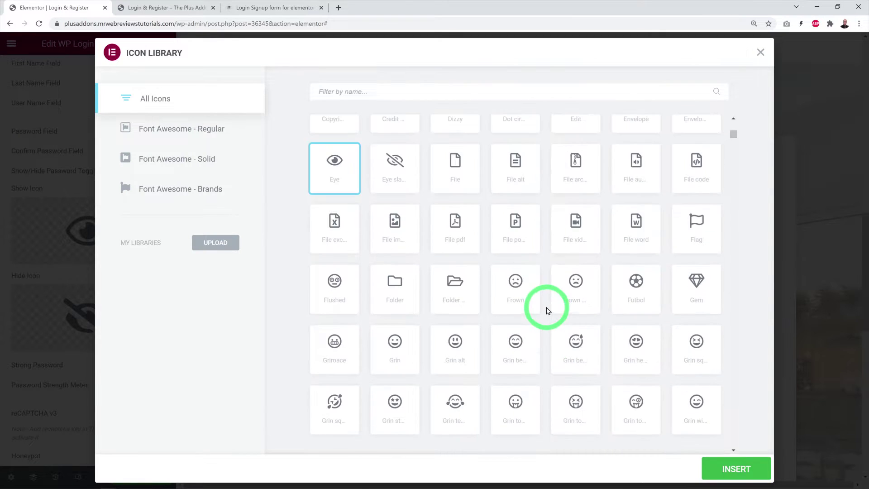
{"action": "left_click", "coordinate": [761, 52]}
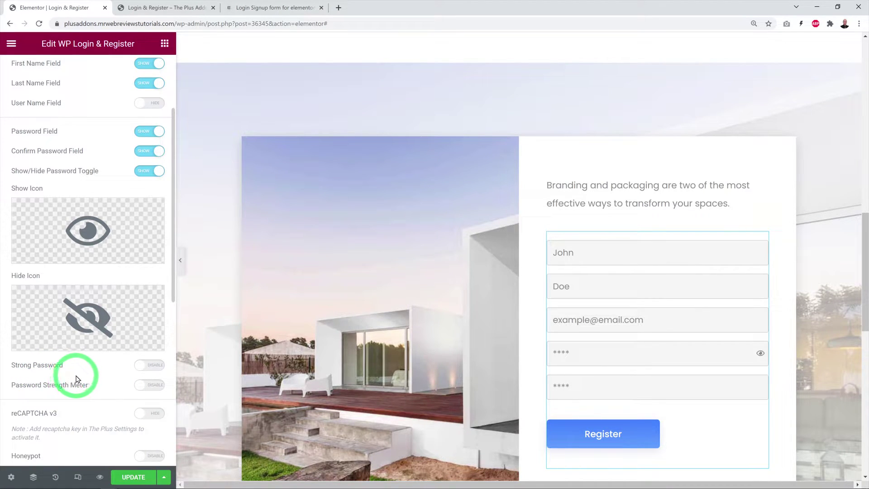
Require strong passwords using Pattern 2 and enable Password Hint.
{"action": "left_click", "coordinate": [149, 366]}
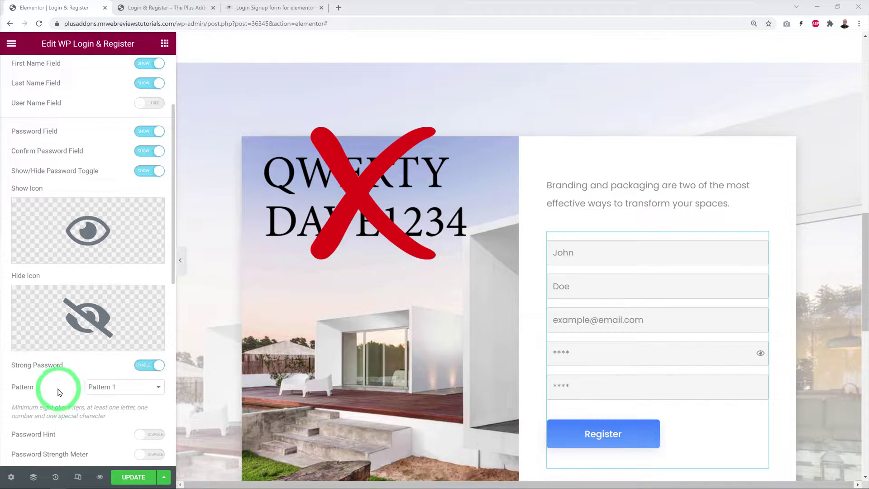
{"action": "scroll", "coordinate": [58, 392], "scroll_direction": "down", "scroll_amount": 3}
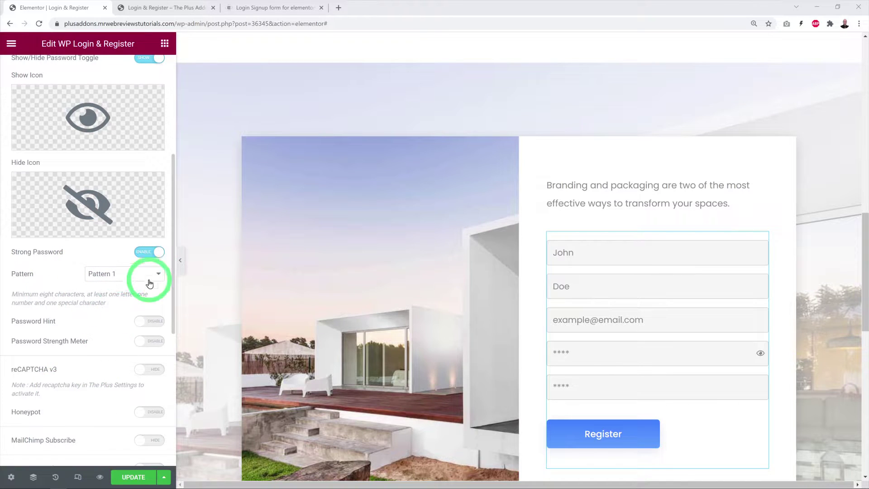
{"action": "left_click", "coordinate": [159, 273]}
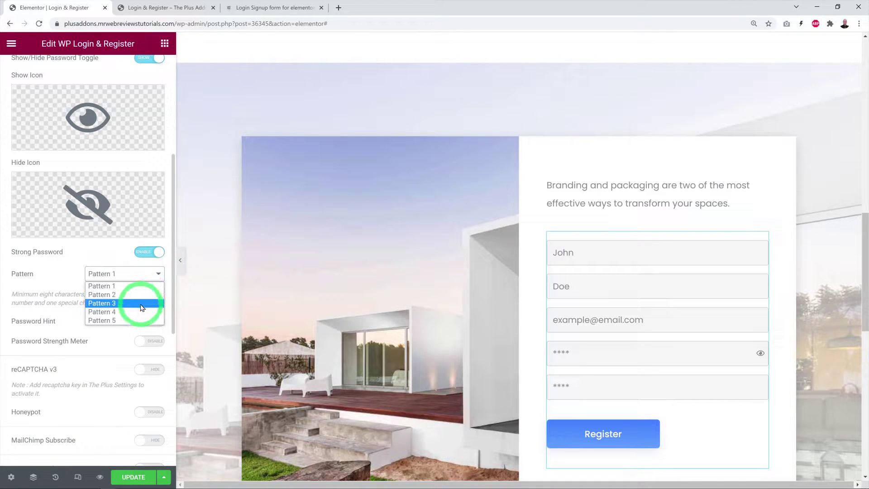
{"action": "left_click", "coordinate": [63, 274]}
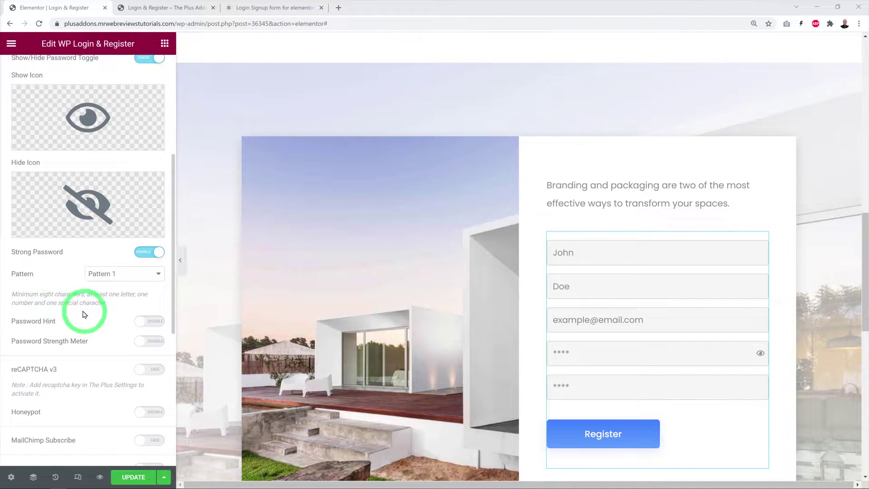
{"action": "left_click", "coordinate": [159, 275]}
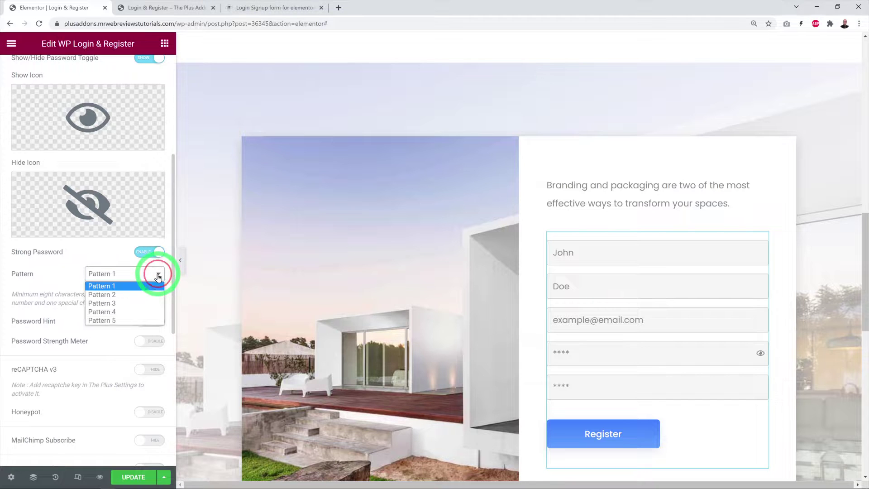
{"action": "left_click", "coordinate": [121, 297]}
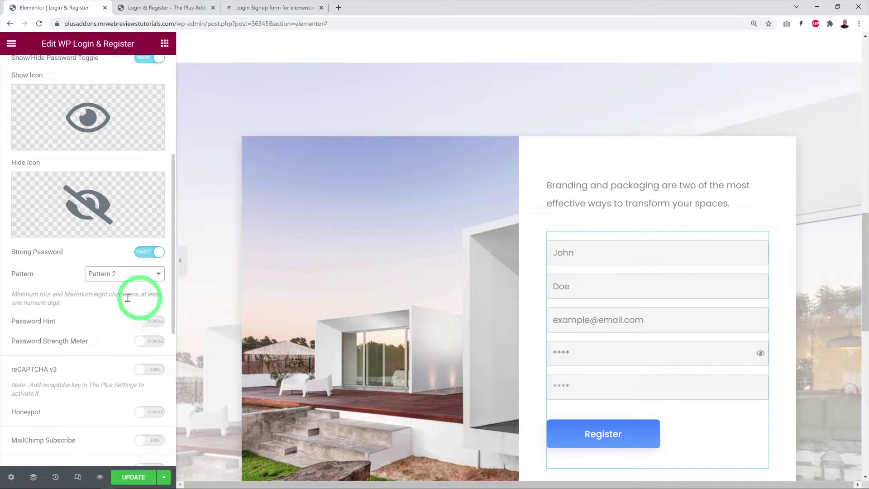
{"action": "left_click", "coordinate": [156, 273]}
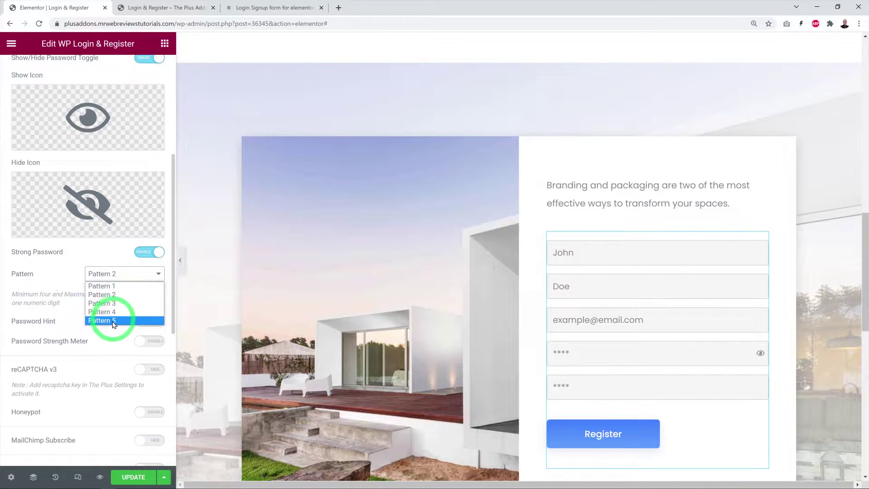
{"action": "left_click", "coordinate": [75, 288]}
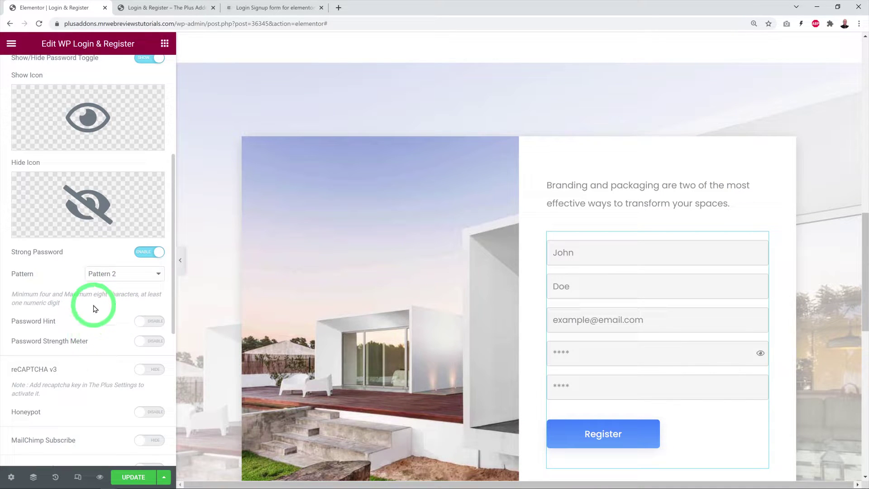
{"action": "left_click", "coordinate": [150, 323]}
Set the hints' Visibility On to Focus and update the page.
{"action": "scroll", "coordinate": [97, 330], "scroll_direction": "down", "scroll_amount": 3}
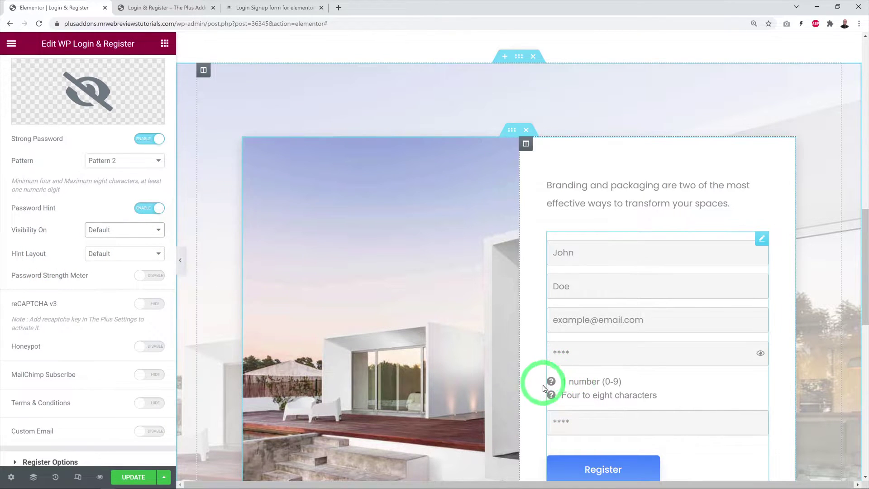
{"action": "left_click", "coordinate": [159, 229]}
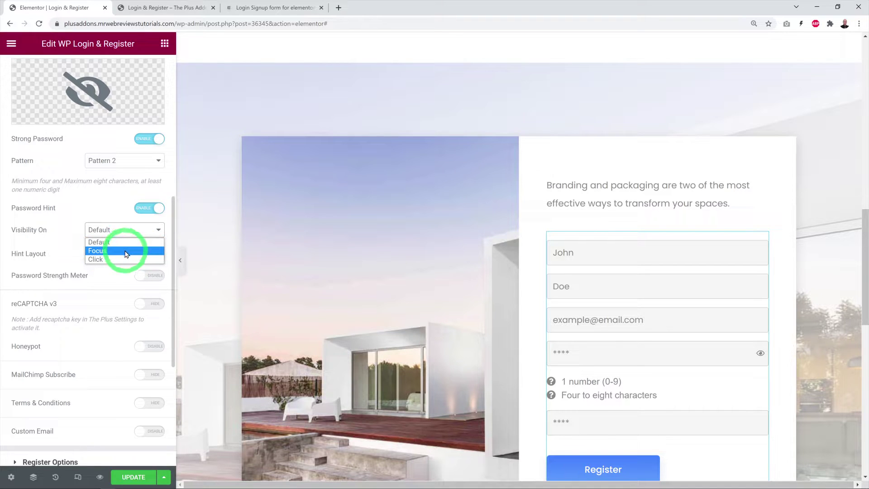
{"action": "left_click", "coordinate": [95, 250]}
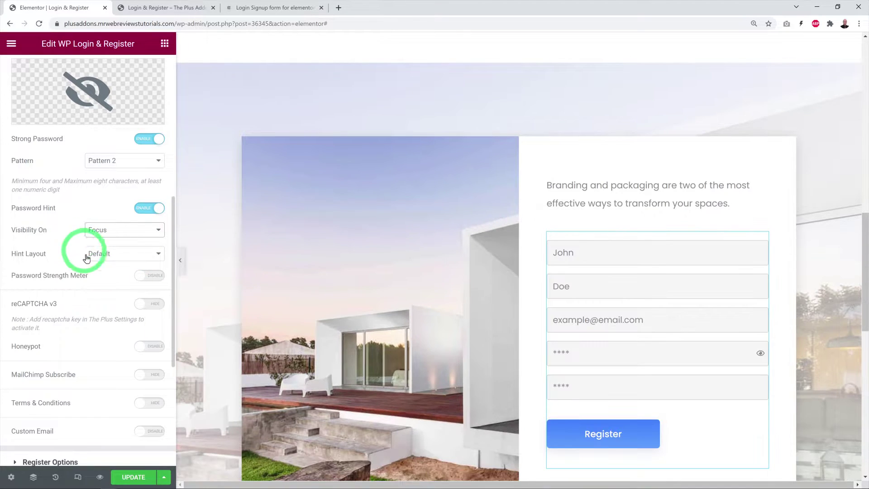
{"action": "left_click", "coordinate": [133, 476]}
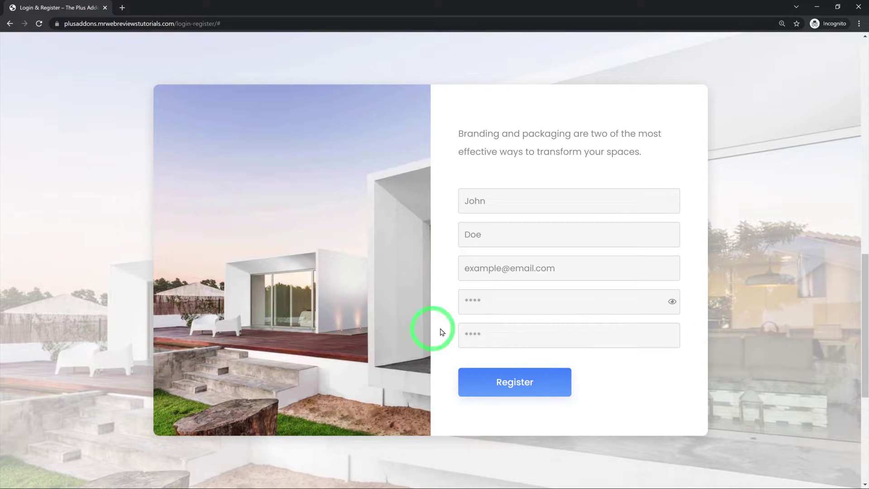
Enter the test password '1234' in the live form's password field to trigger the hints.
{"action": "left_click", "coordinate": [556, 304]}
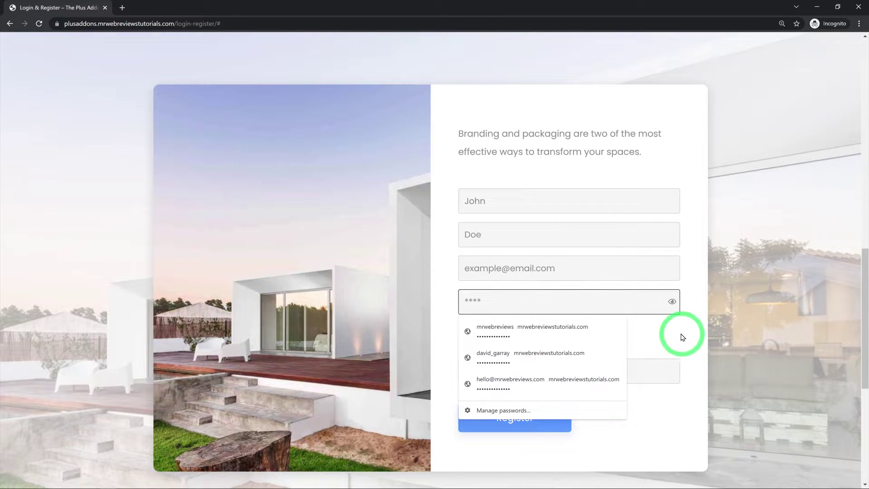
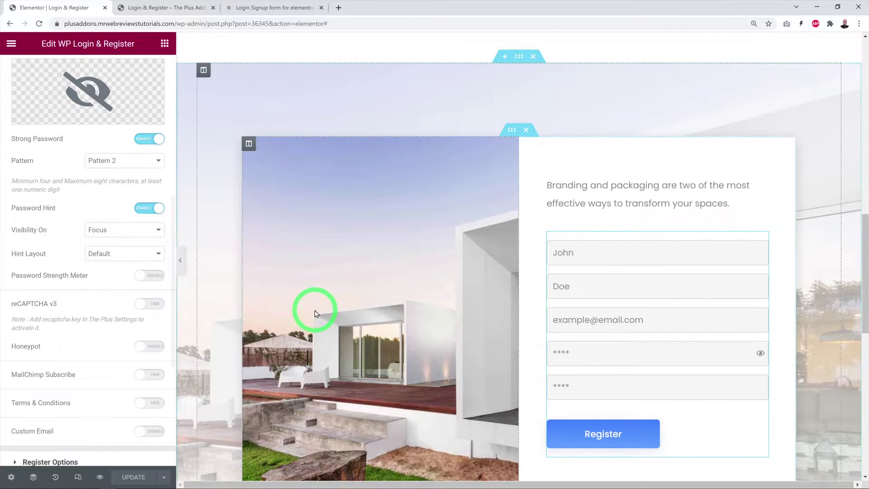
Set hint Visibility On to Default and Hint Layout to Inline, leaving Password Strength Meter off.
{"action": "scroll", "coordinate": [314, 310], "scroll_direction": "down", "scroll_amount": 1}
{"action": "left_click", "coordinate": [151, 228]}
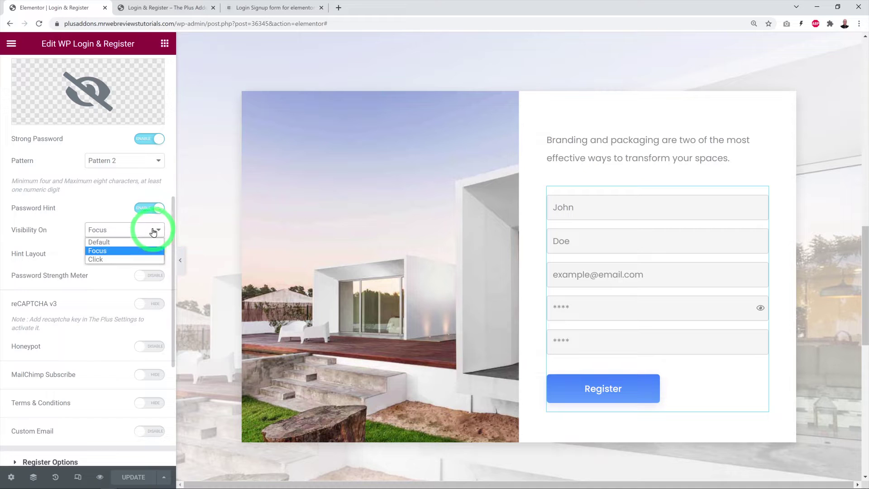
{"action": "left_click", "coordinate": [120, 237]}
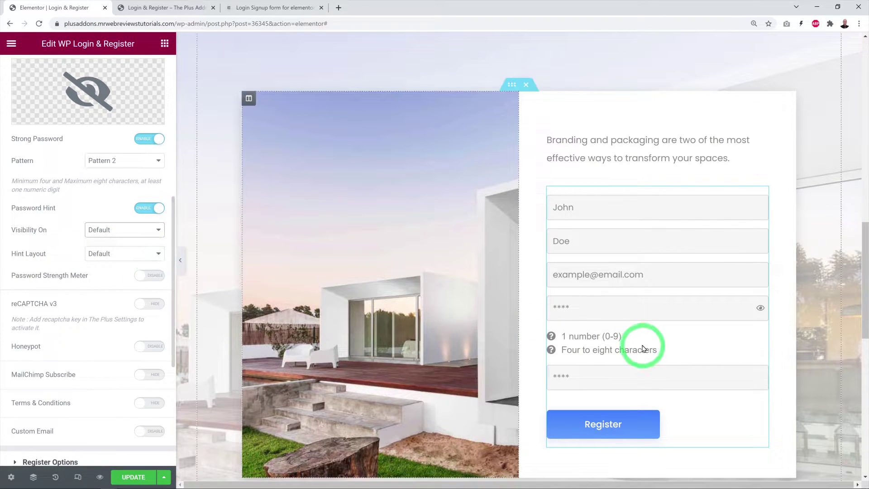
{"action": "left_click", "coordinate": [158, 254]}
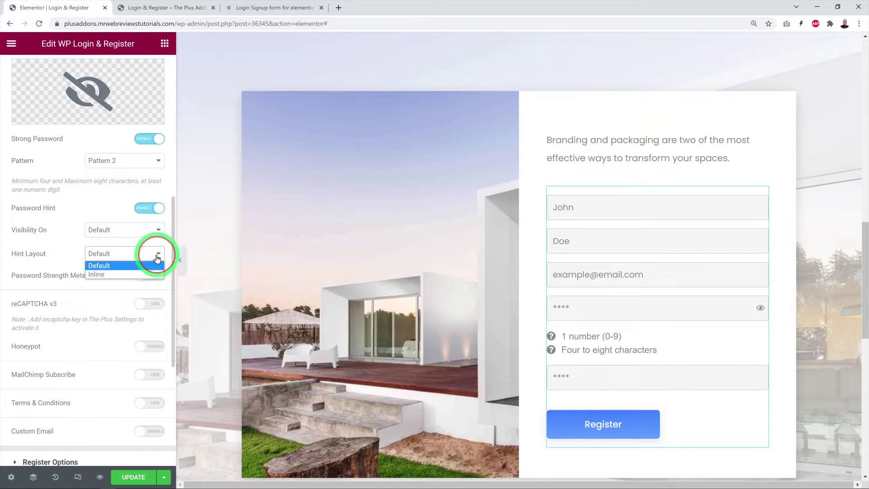
{"action": "left_click", "coordinate": [96, 275]}
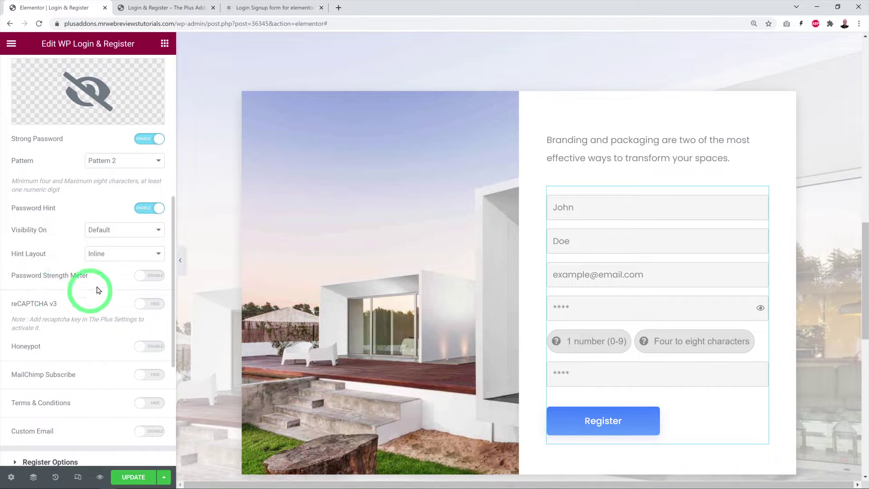
{"action": "left_click", "coordinate": [154, 282]}
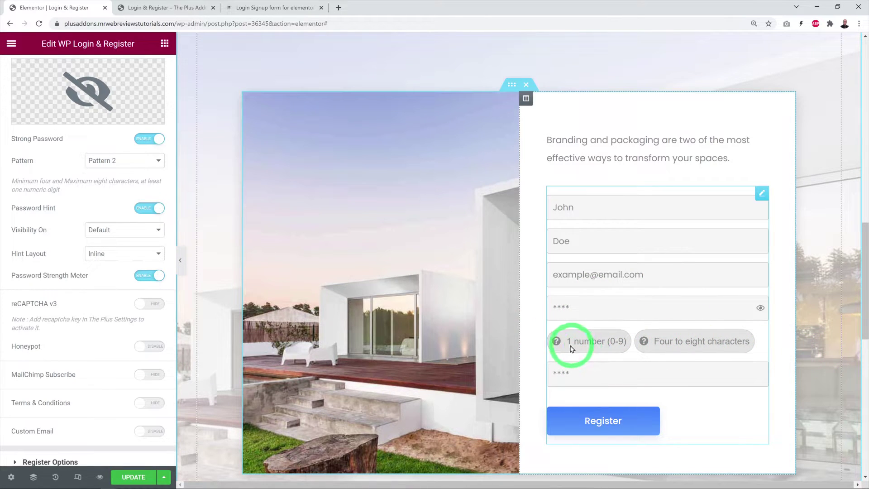
{"action": "left_click", "coordinate": [155, 275]}
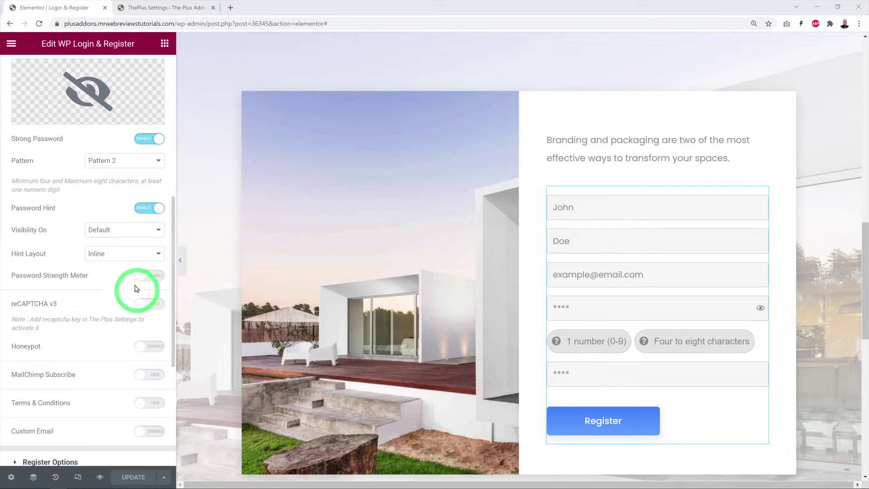
Follow The Plus Settings Extra Options' reCAPTCHA v3 link to Google's site registration page.
{"action": "left_click", "coordinate": [171, 13]}
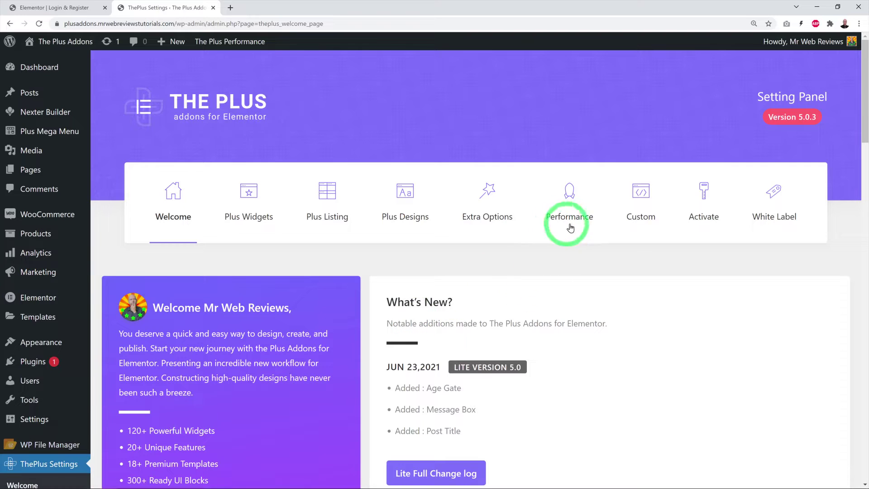
{"action": "left_click", "coordinate": [475, 243]}
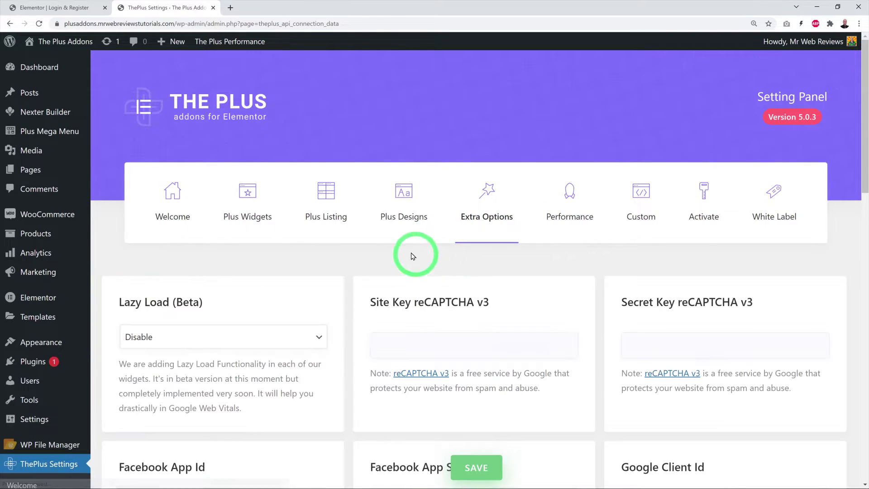
{"action": "scroll", "coordinate": [402, 250], "scroll_direction": "down", "scroll_amount": 3}
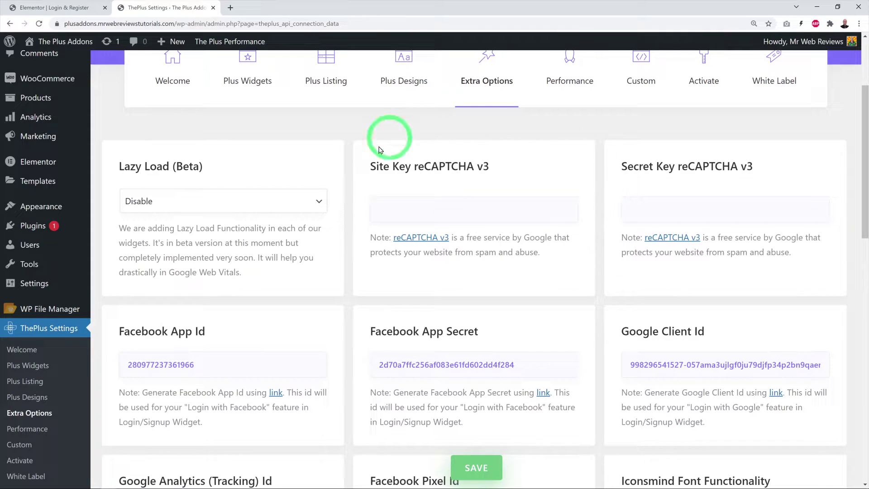
{"action": "left_click", "coordinate": [421, 237]}
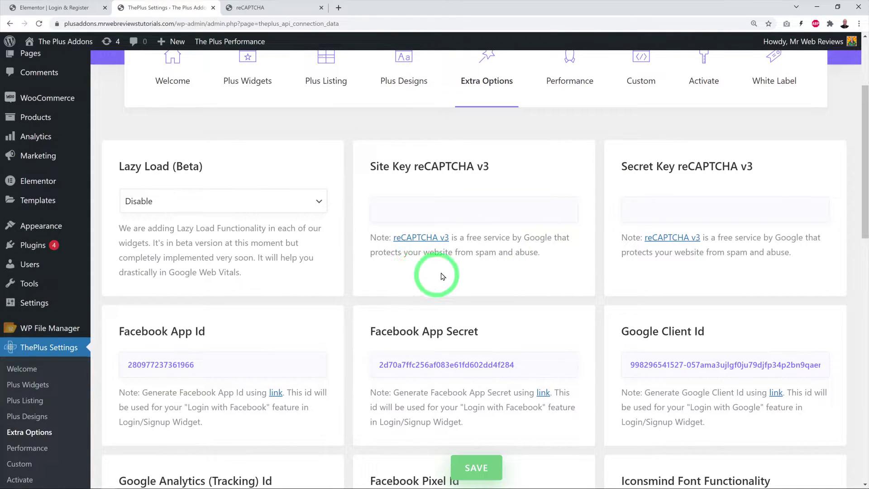
{"action": "left_click", "coordinate": [281, 8]}
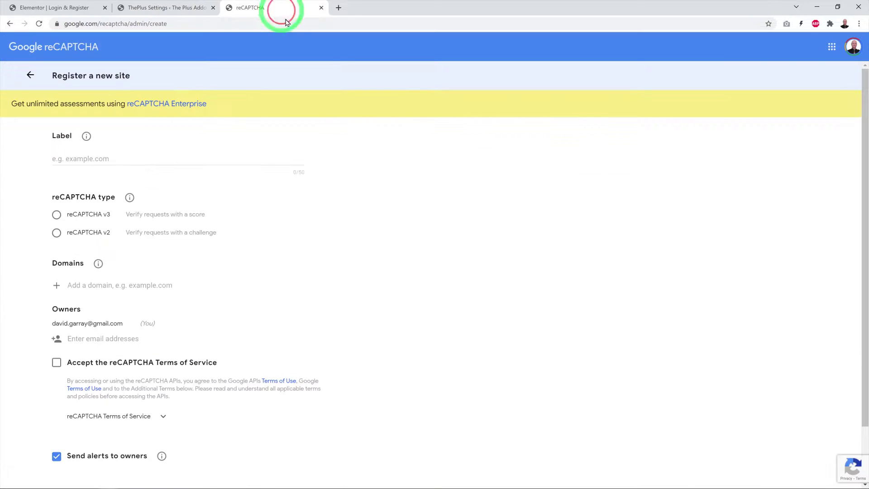
Submit a reCAPTCHA v3 registration for mrwebreviewstutorials.com with label, domain and accepted terms.
{"action": "left_click", "coordinate": [107, 159]}
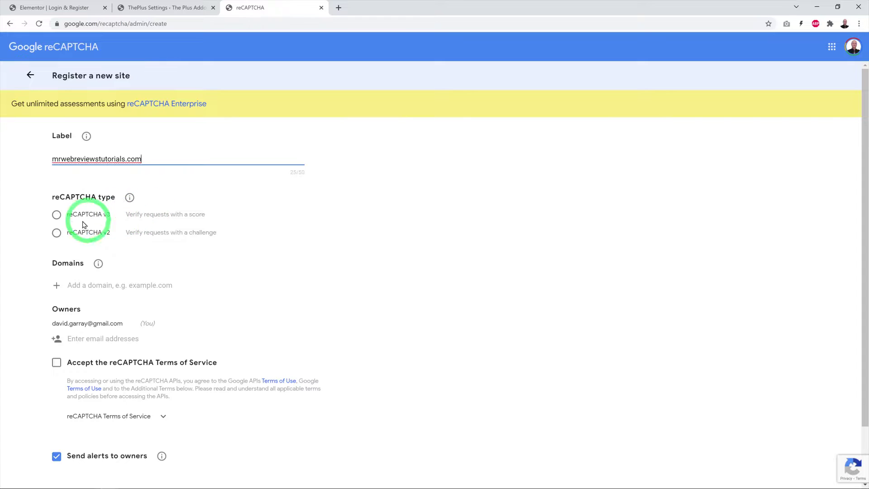
{"action": "left_click", "coordinate": [56, 215]}
{"action": "scroll", "coordinate": [388, 278], "scroll_direction": "down", "scroll_amount": 2}
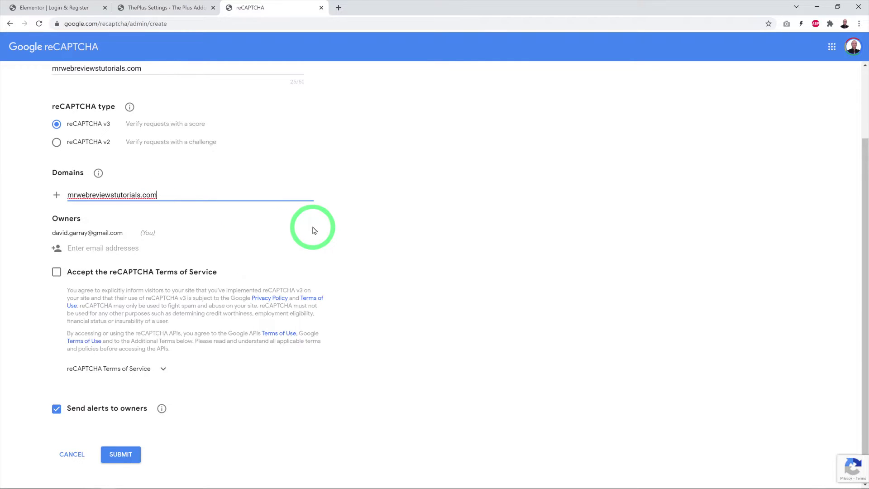
{"action": "left_click", "coordinate": [437, 254]}
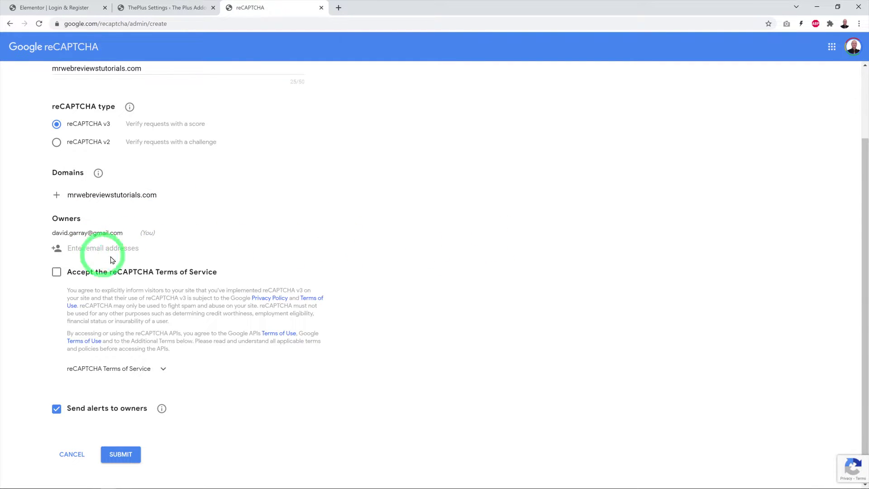
{"action": "left_click", "coordinate": [57, 273]}
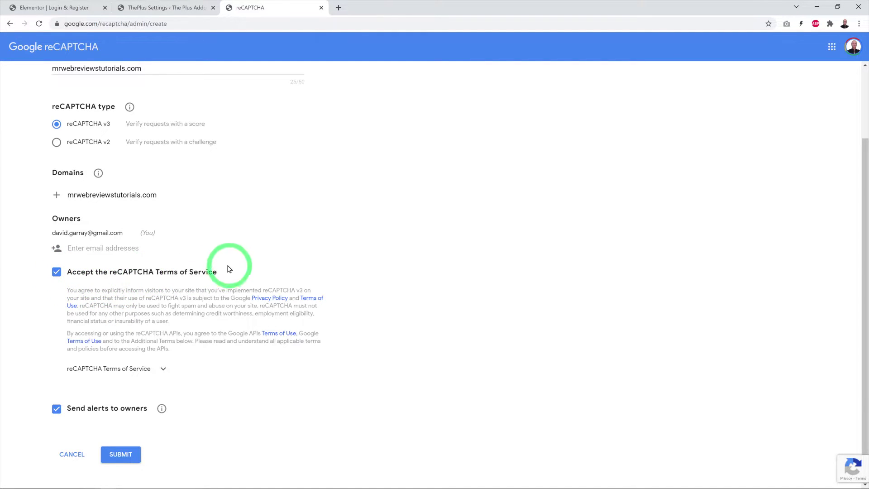
{"action": "left_click", "coordinate": [121, 454]}
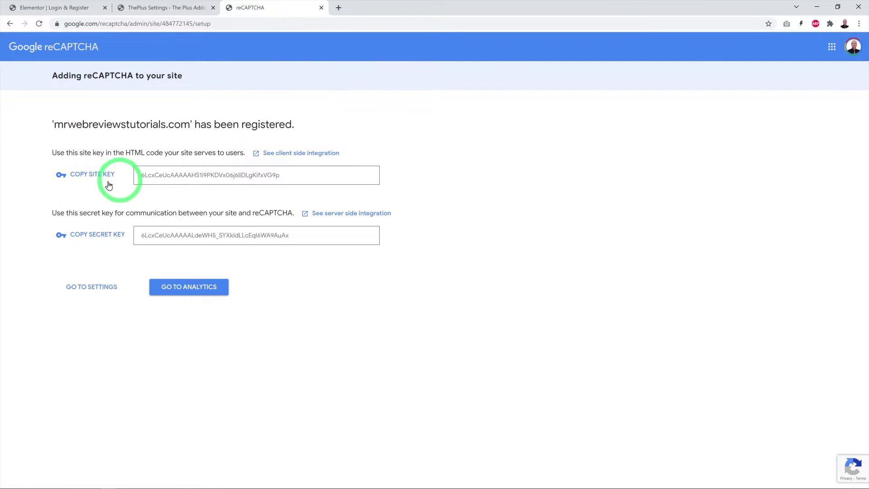
Copy the Google reCAPTCHA v3 site key into The Plus Site Key field.
{"action": "left_click", "coordinate": [98, 174]}
{"action": "left_click", "coordinate": [167, 8]}
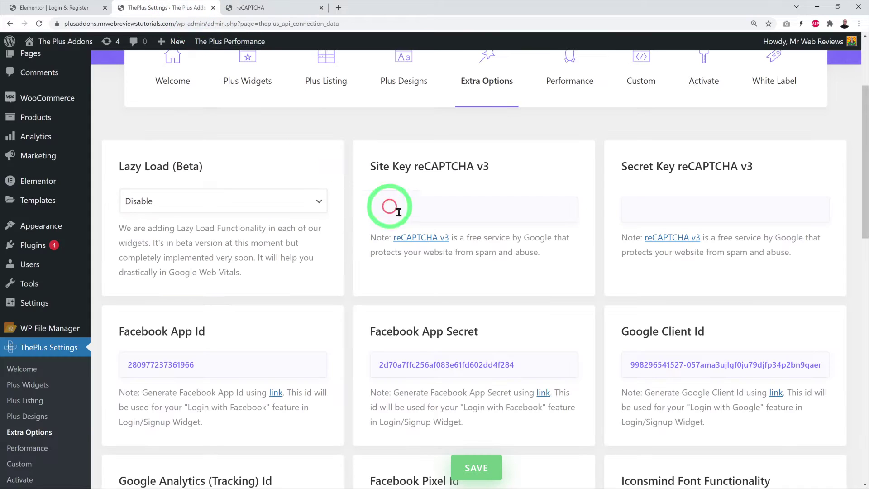
{"action": "left_click", "coordinate": [423, 211]}
{"action": "key", "text": "ctrl+v"}
Copy the secret key into the Secret Key reCAPTCHA v3 field and save the settings.
{"action": "left_click", "coordinate": [272, 8]}
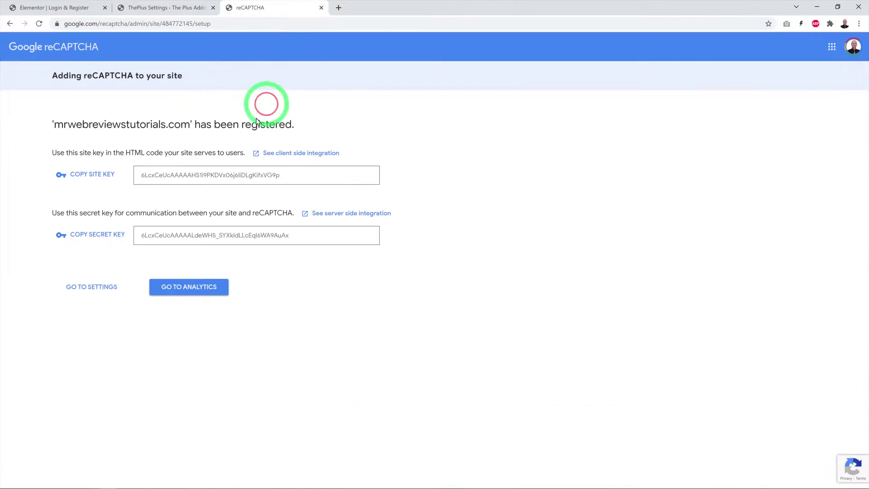
{"action": "left_click", "coordinate": [94, 238]}
{"action": "left_click", "coordinate": [168, 8]}
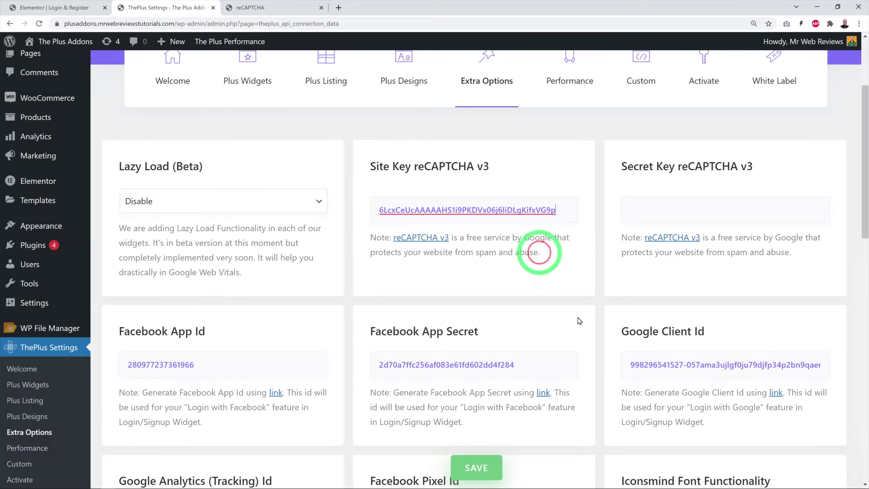
{"action": "left_click", "coordinate": [675, 208]}
{"action": "key", "text": "ctrl+v"}
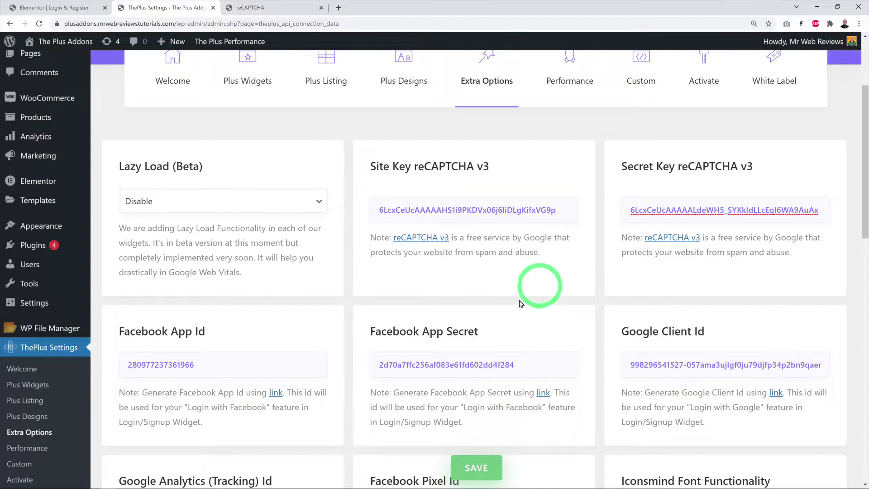
{"action": "left_click", "coordinate": [479, 471]}
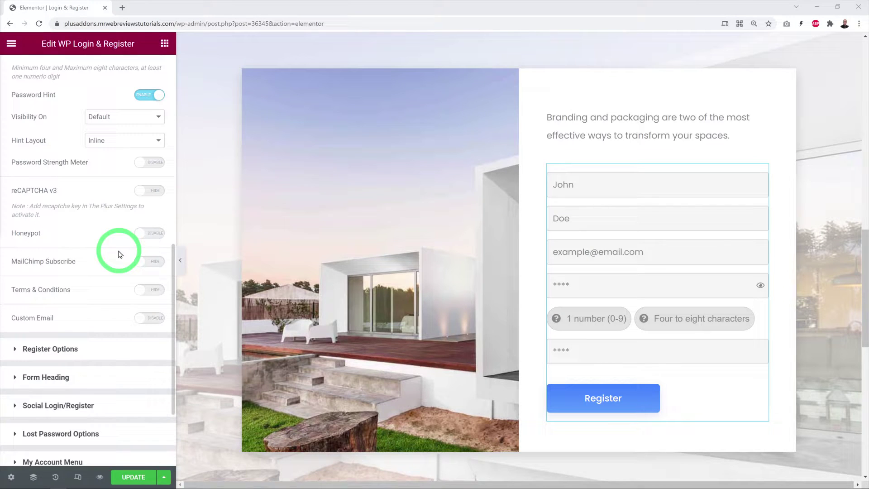
Turn on reCAPTCHA v3 for the form and check its badge notice in the preview.
{"action": "left_click", "coordinate": [153, 194]}
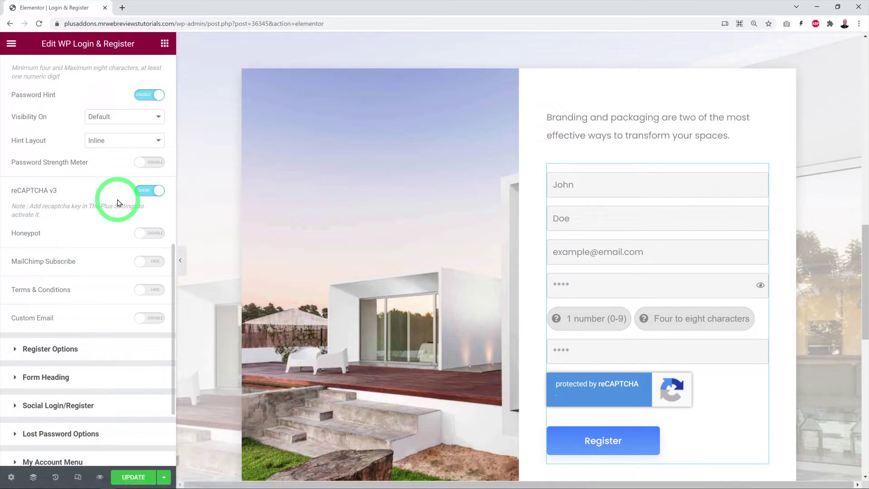
{"action": "left_click", "coordinate": [544, 414]}
{"action": "left_click", "coordinate": [597, 404]}
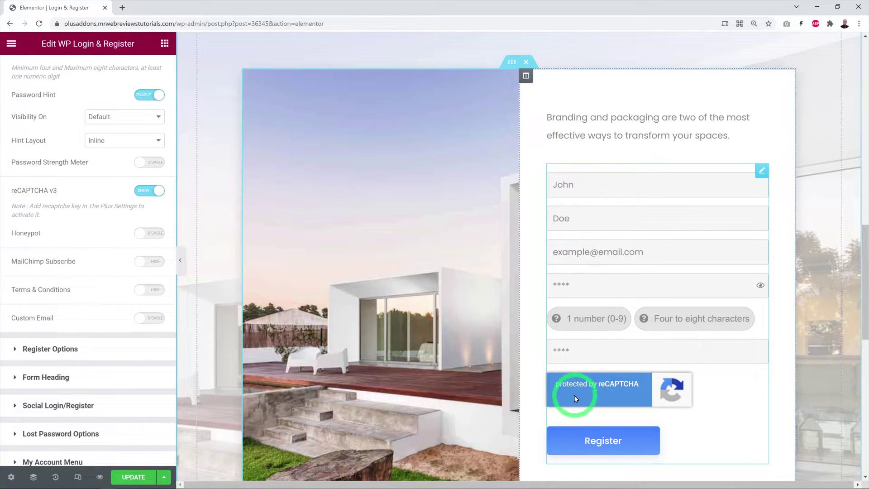
{"action": "left_click", "coordinate": [661, 399]}
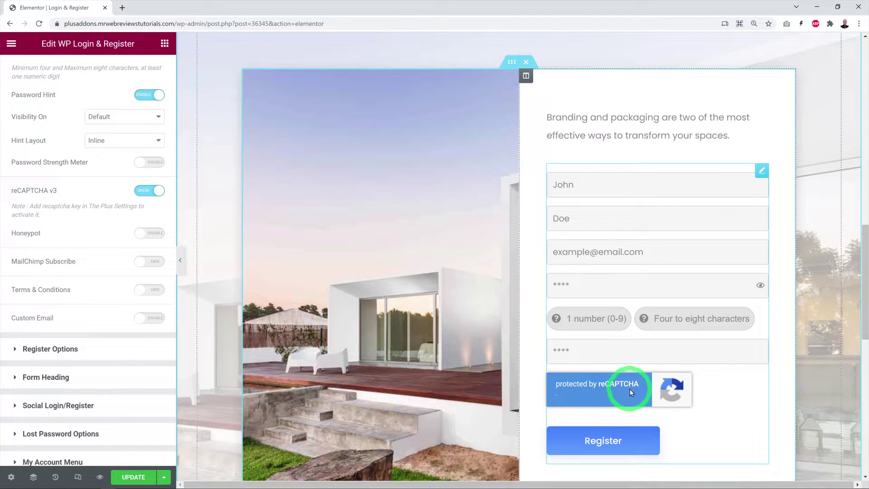
Enable the Honeypot spam trap and set MailChimp Subscribe to Show.
{"action": "left_click", "coordinate": [813, 439]}
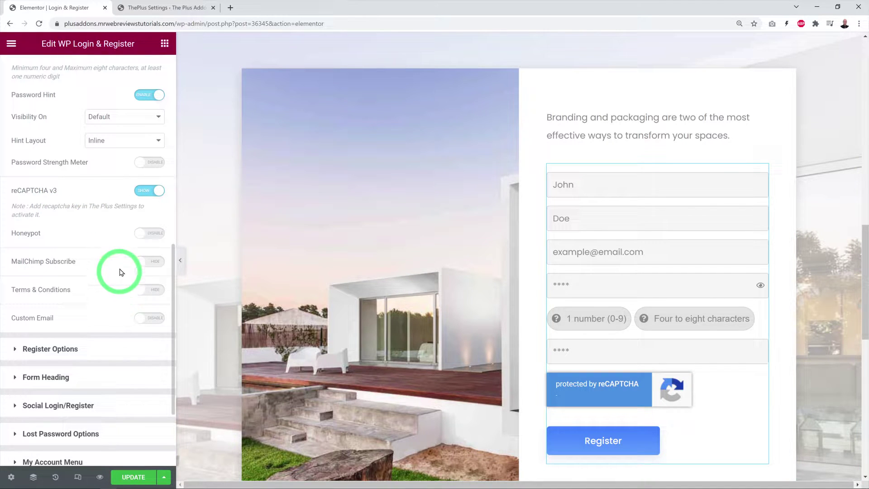
{"action": "left_click", "coordinate": [142, 234]}
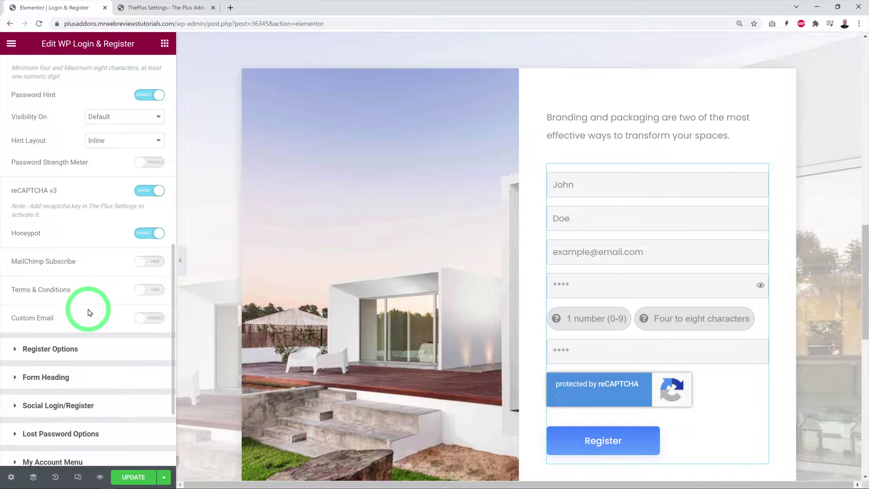
{"action": "left_click", "coordinate": [145, 262]}
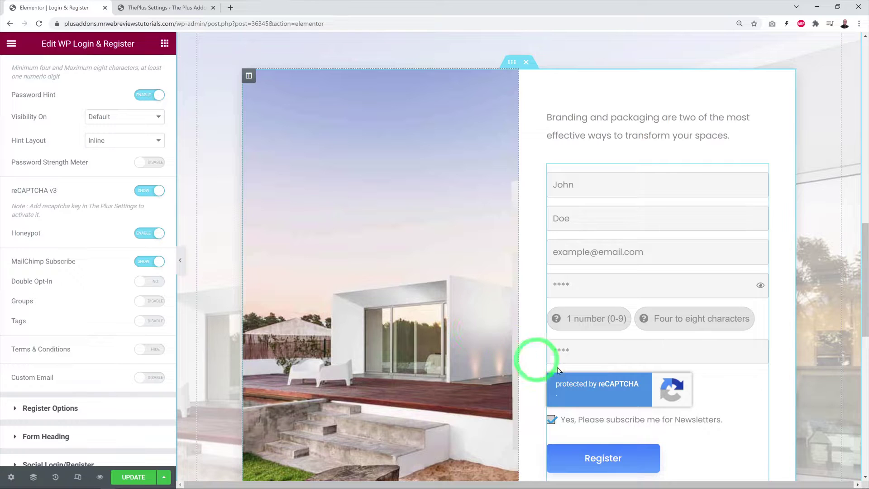
{"action": "left_click", "coordinate": [172, 10]}
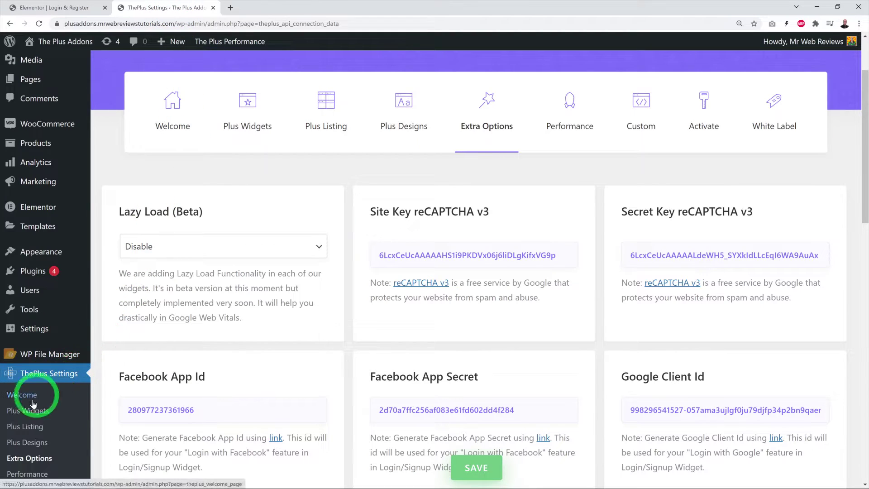
{"action": "scroll", "coordinate": [563, 310], "scroll_direction": "down", "scroll_amount": 3}
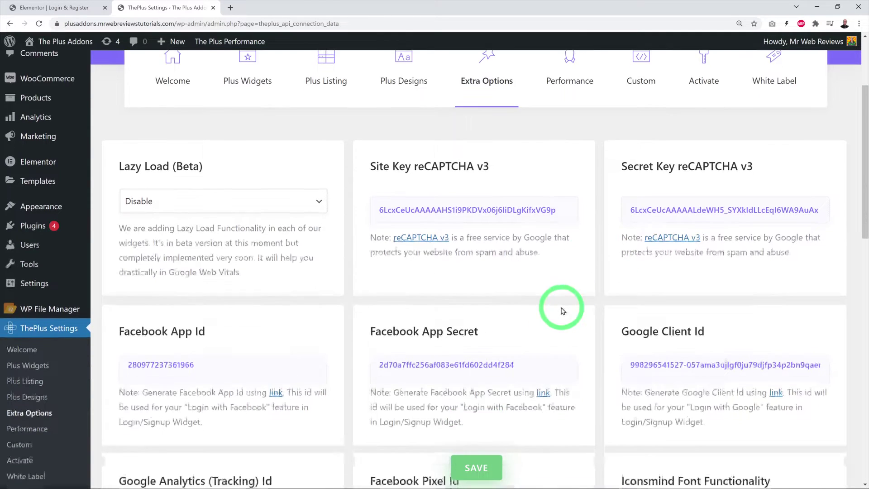
{"action": "scroll", "coordinate": [563, 311], "scroll_direction": "down", "scroll_amount": 10}
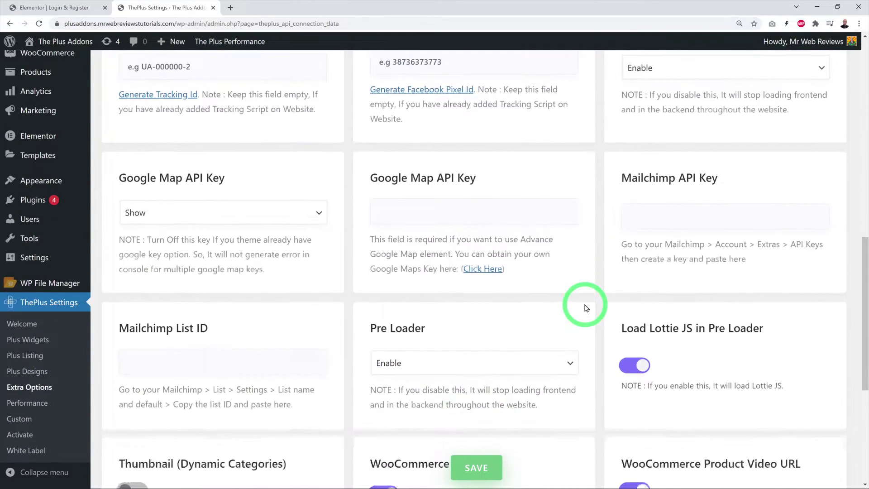
{"action": "scroll", "coordinate": [586, 308], "scroll_direction": "down", "scroll_amount": 1}
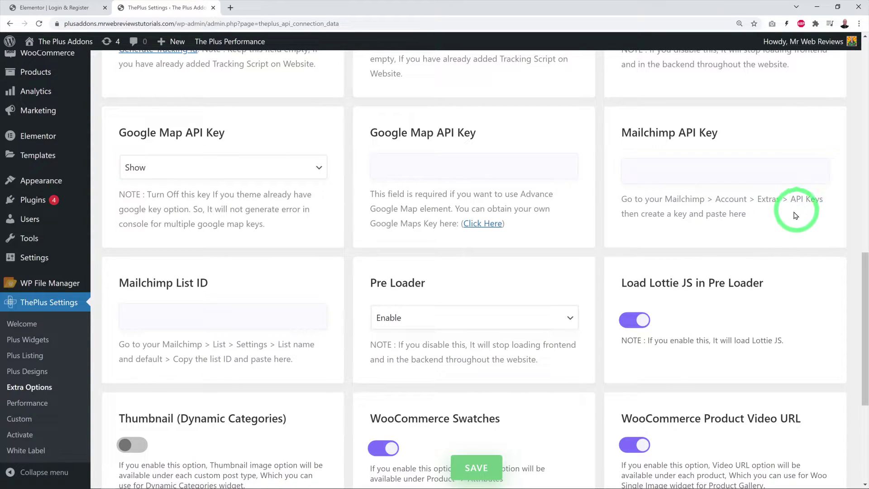
{"action": "left_click", "coordinate": [746, 235]}
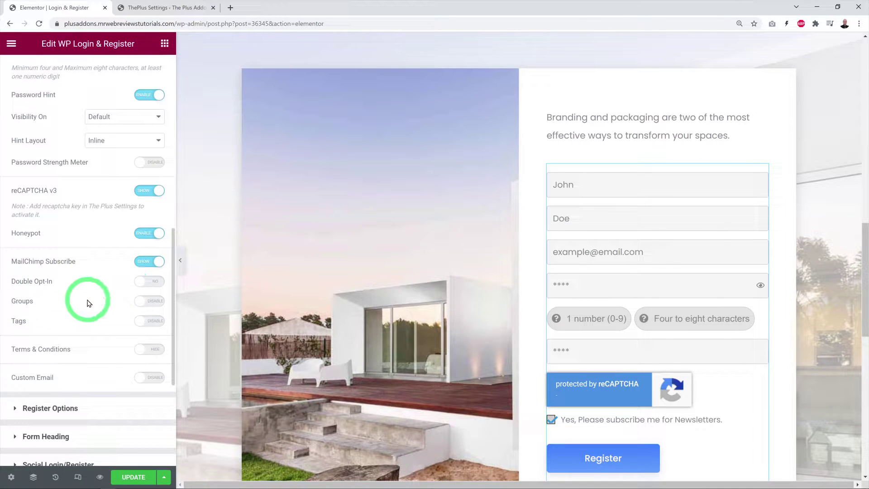
Leave MailChimp Groups off, show the Terms & Conditions checkbox, and test ticking it.
{"action": "left_click", "coordinate": [151, 307]}
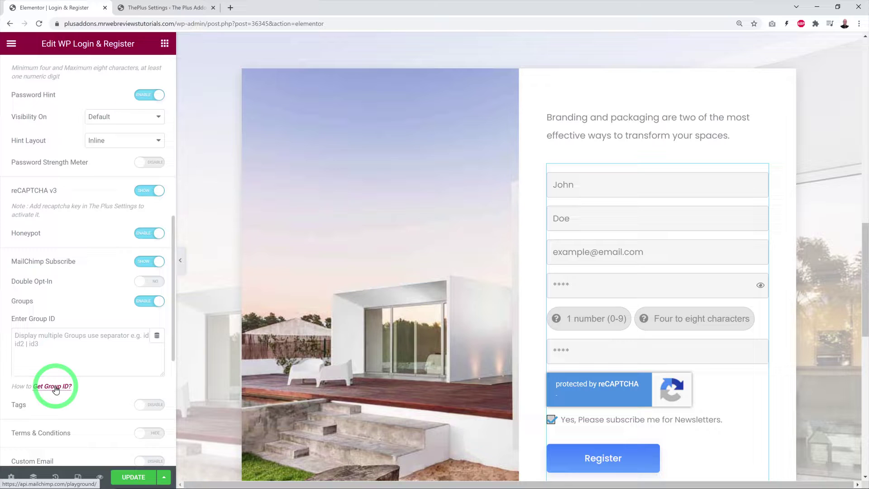
{"action": "left_click", "coordinate": [152, 301]}
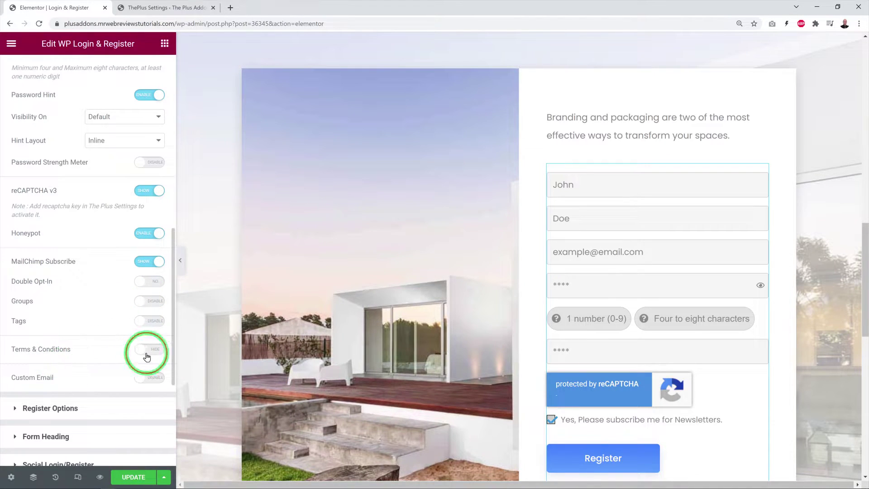
{"action": "left_click", "coordinate": [146, 350]}
{"action": "scroll", "coordinate": [117, 333], "scroll_direction": "down", "scroll_amount": 3}
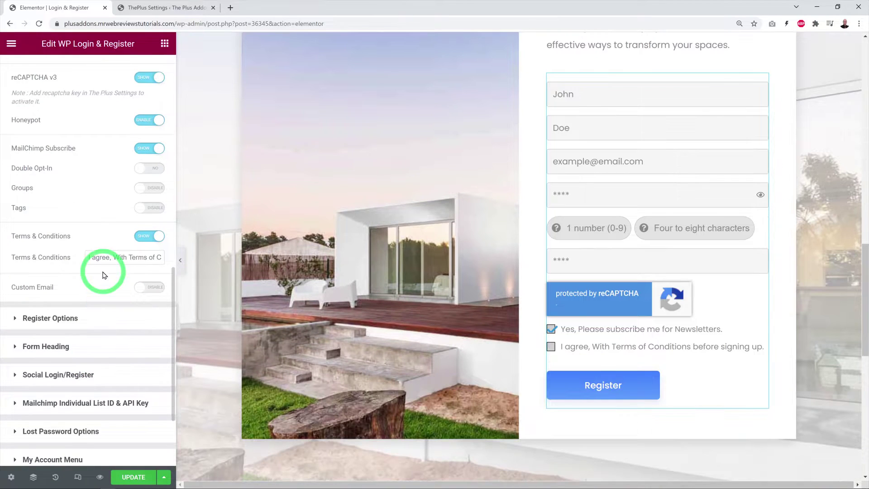
{"action": "left_click", "coordinate": [571, 358]}
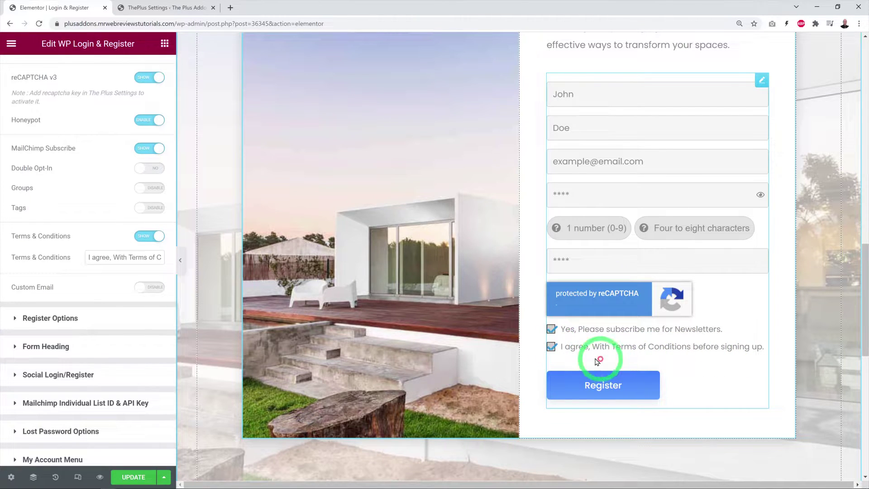
{"action": "left_click", "coordinate": [551, 347]}
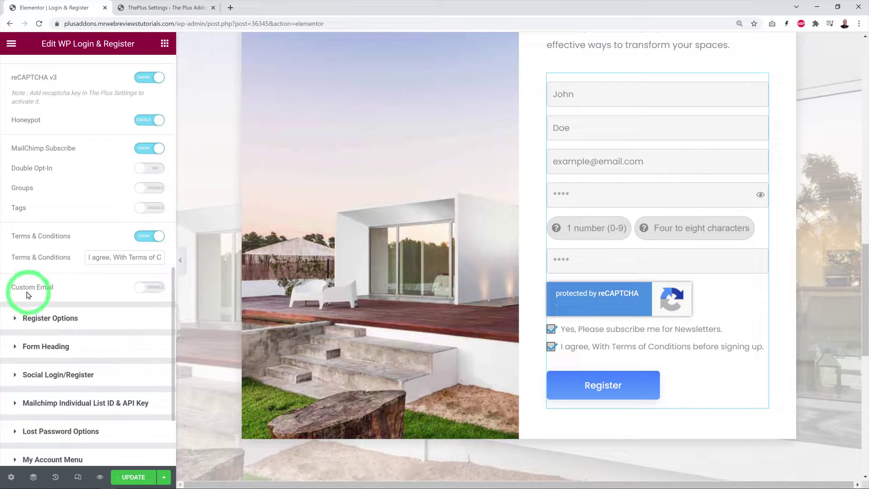
Enable Custom Email and review the welcome message containing the [tp_password] placeholder.
{"action": "left_click", "coordinate": [152, 288]}
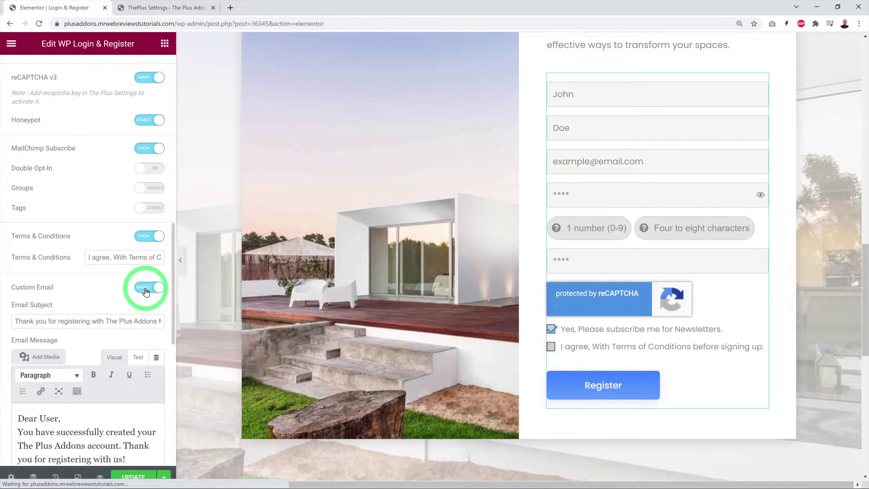
{"action": "scroll", "coordinate": [145, 291], "scroll_direction": "down", "scroll_amount": 3}
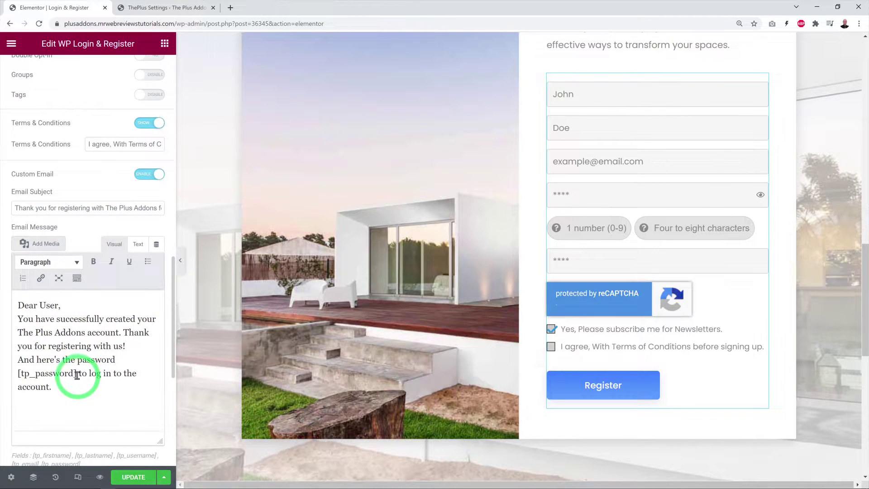
{"action": "left_click_drag", "start_coordinate": [78, 375], "coordinate": [20, 374]}
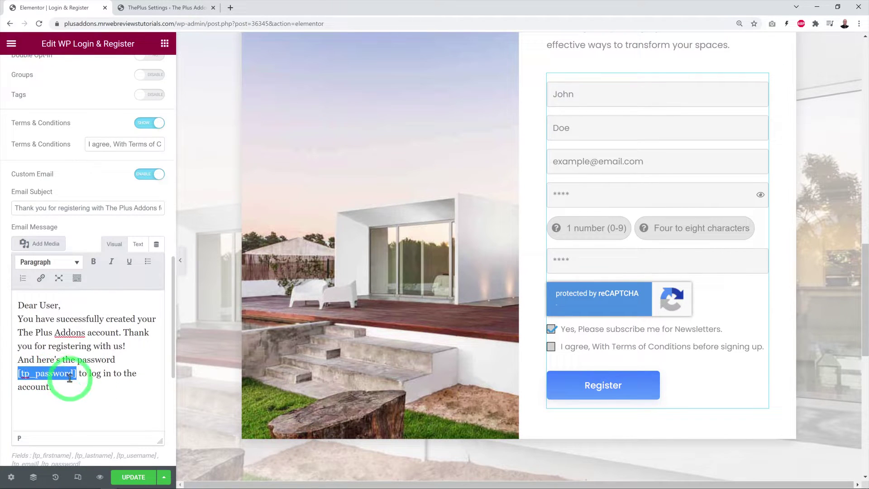
{"action": "left_click", "coordinate": [28, 374]}
{"action": "left_click", "coordinate": [69, 377]}
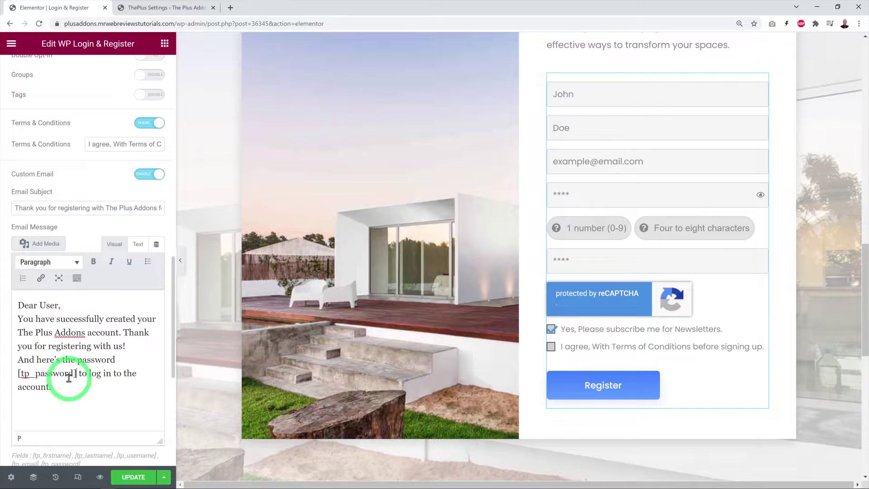
{"action": "left_click_drag", "start_coordinate": [20, 321], "coordinate": [123, 346]}
{"action": "left_click", "coordinate": [125, 345]}
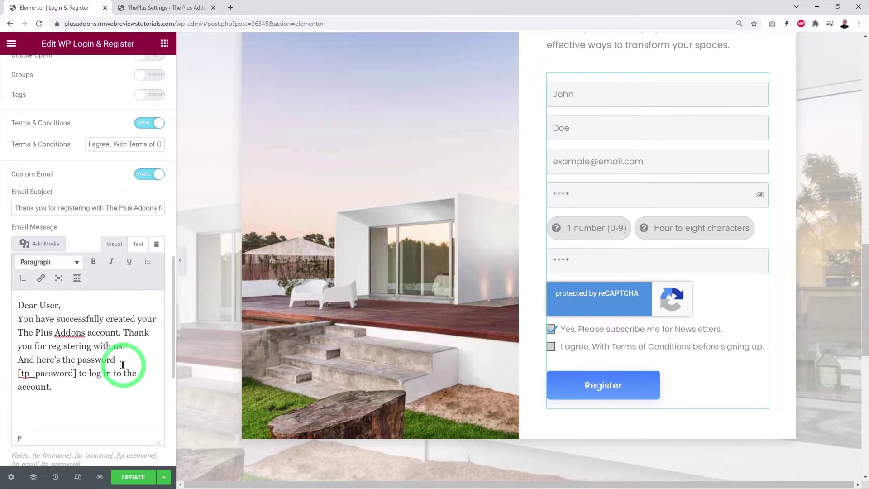
Expand the Form Heading settings, where the heading reads 'Your Heading Here'.
{"action": "left_click_drag", "start_coordinate": [171, 287], "coordinate": [168, 338]}
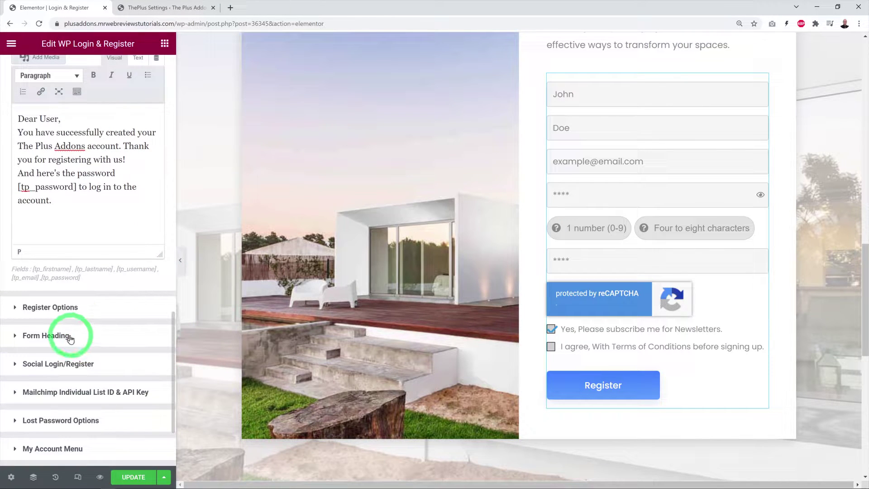
{"action": "left_click", "coordinate": [73, 333]}
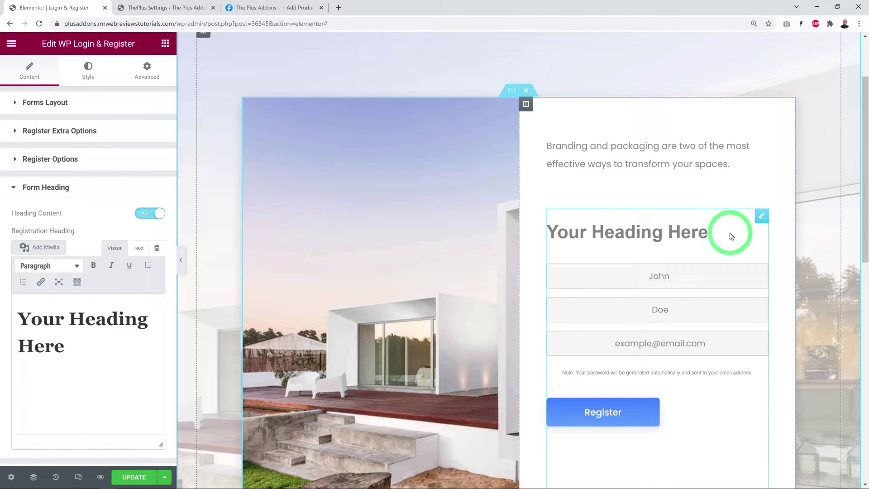
{"action": "left_click", "coordinate": [76, 270]}
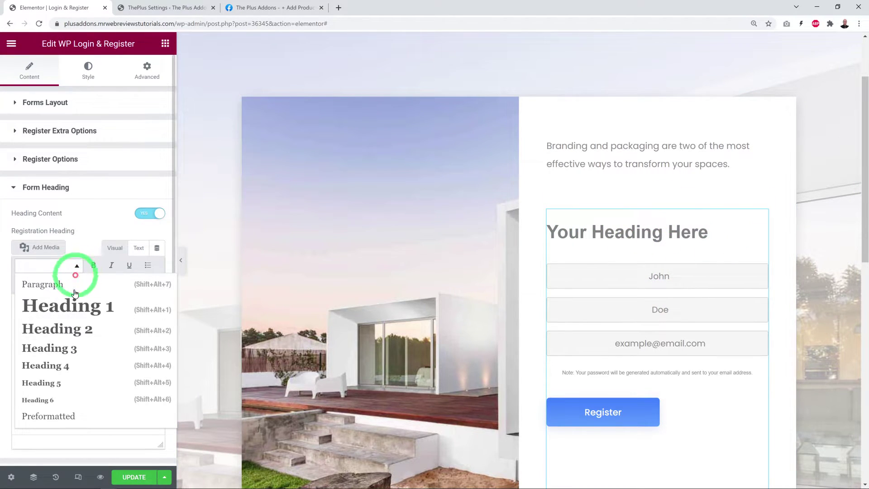
Set the heading format to Heading 3, then change it to Heading 5.
{"action": "left_click", "coordinate": [74, 352]}
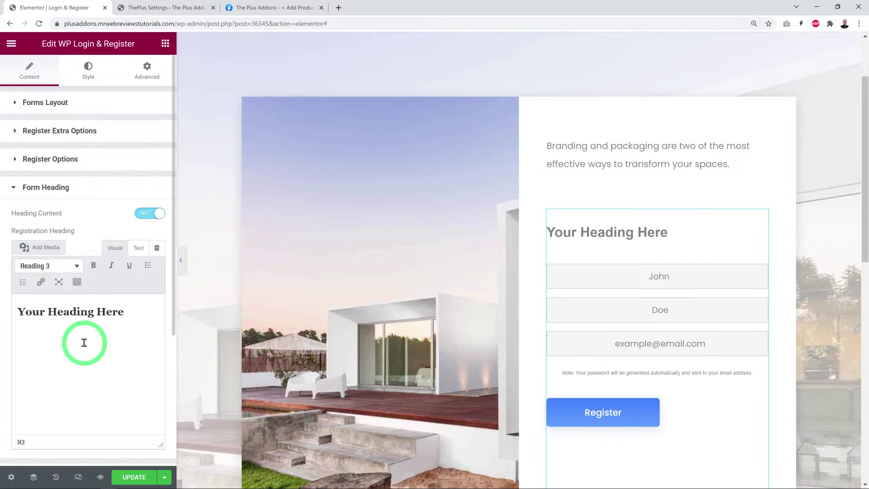
{"action": "left_click", "coordinate": [73, 272]}
{"action": "left_click", "coordinate": [63, 383]}
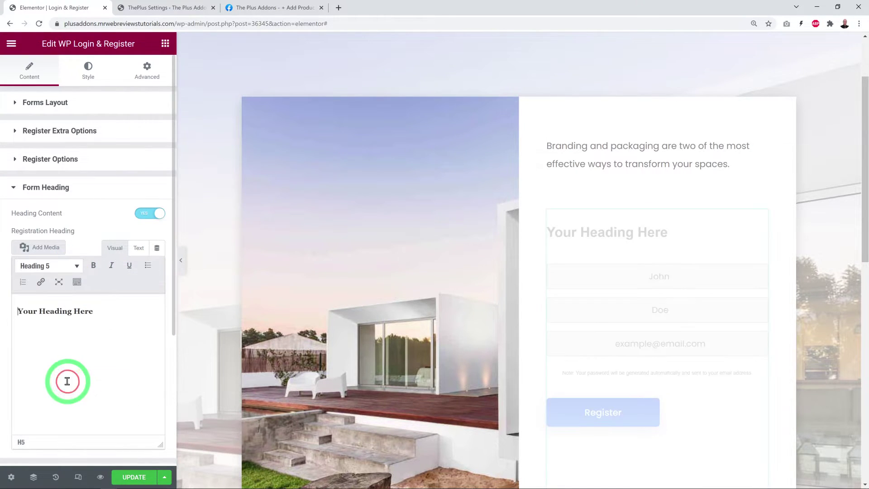
Back in the Login/Register widget, set Heading Content to No to hide the heading.
{"action": "left_click", "coordinate": [164, 44]}
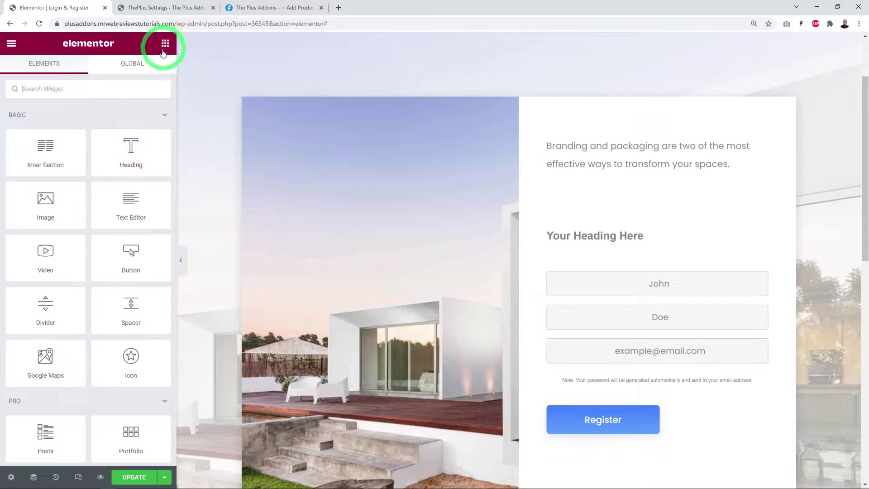
{"action": "left_click", "coordinate": [760, 218]}
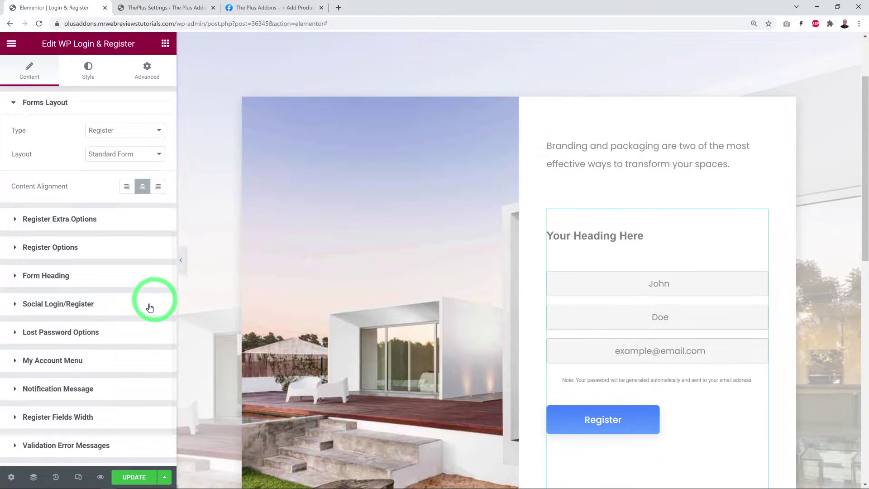
{"action": "left_click", "coordinate": [73, 275]}
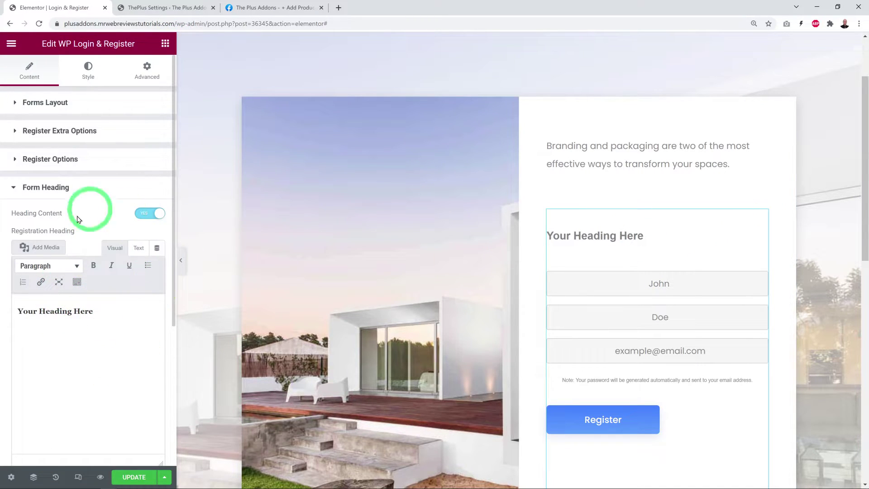
{"action": "left_click", "coordinate": [139, 208]}
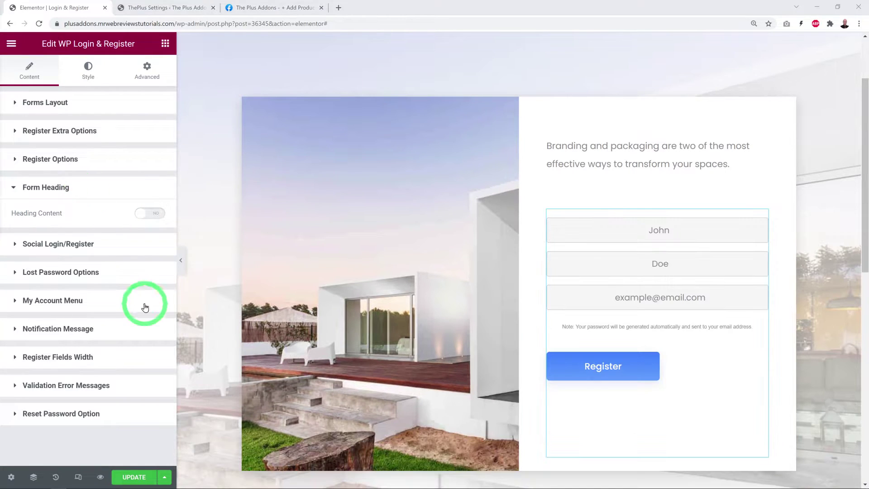
{"action": "left_click", "coordinate": [77, 245]}
Review the Facebook and Google social login options, then go to The Plus Settings page.
{"action": "scroll", "coordinate": [46, 346], "scroll_direction": "down", "scroll_amount": 3}
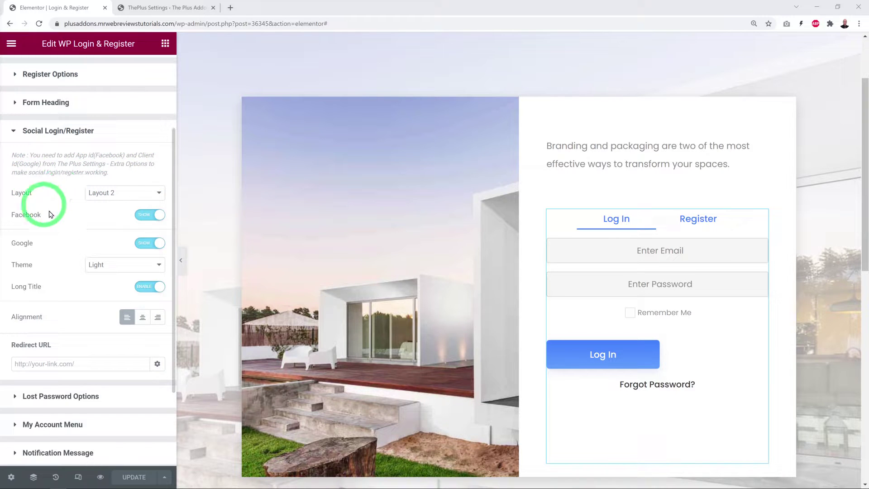
{"action": "left_click", "coordinate": [161, 9]}
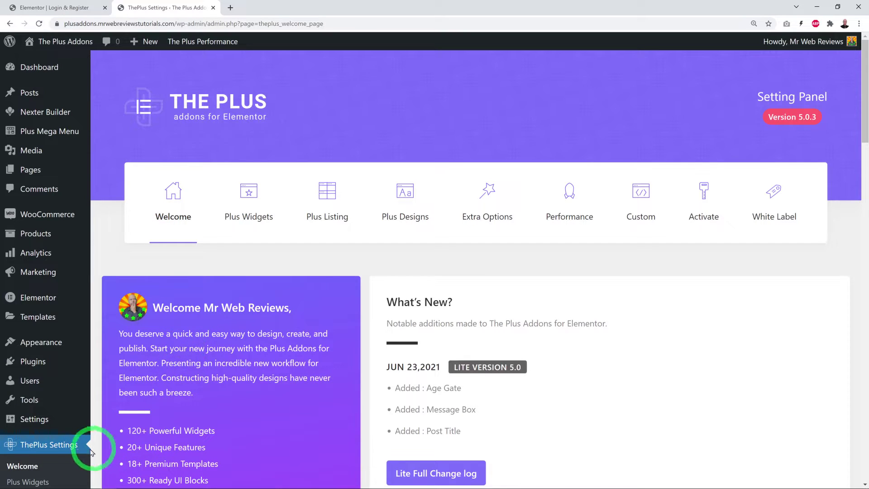
In Extra Options, follow the Facebook App Id note link to Facebook for Developers.
{"action": "left_click", "coordinate": [487, 217]}
{"action": "scroll", "coordinate": [674, 322], "scroll_direction": "down", "scroll_amount": 6}
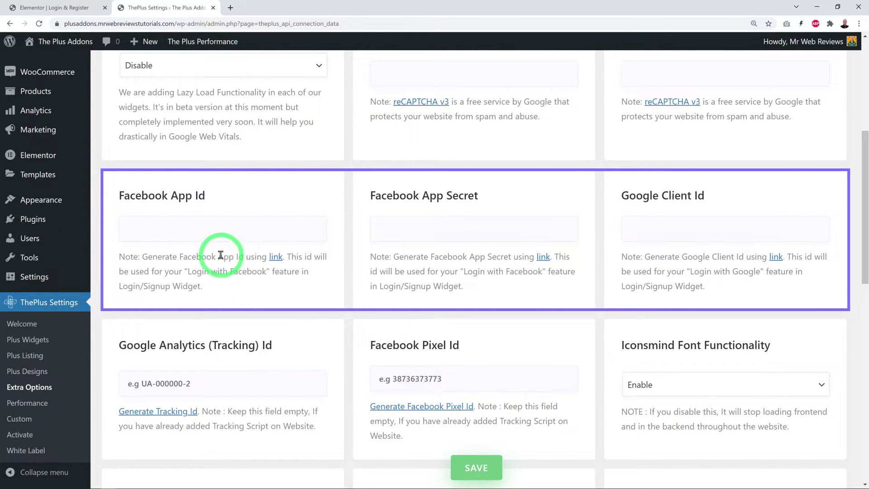
{"action": "left_click", "coordinate": [203, 228]}
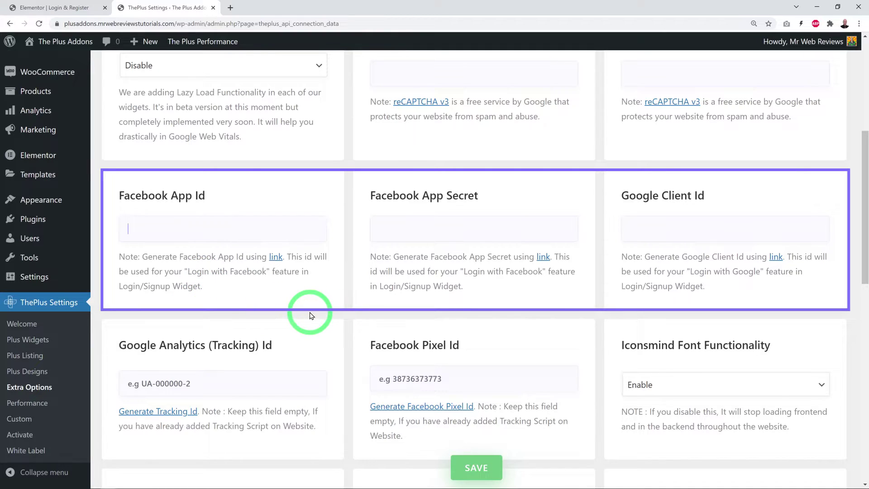
{"action": "left_click", "coordinate": [644, 231]}
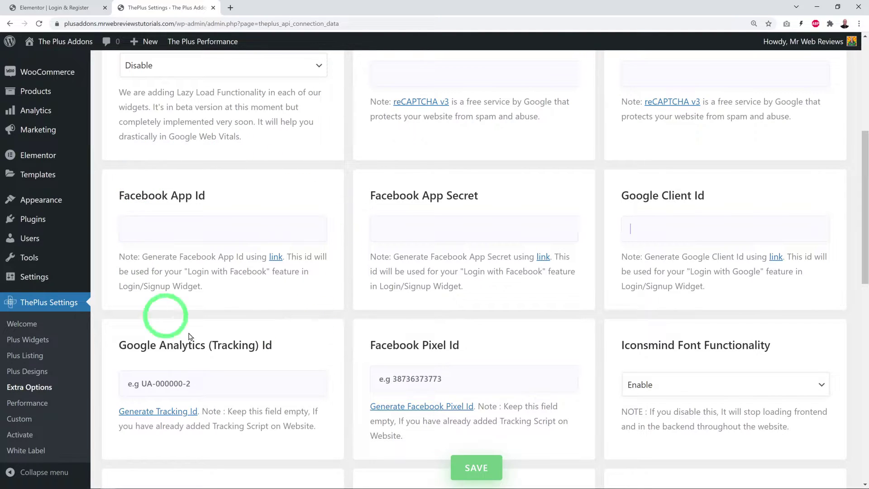
{"action": "left_click", "coordinate": [275, 258]}
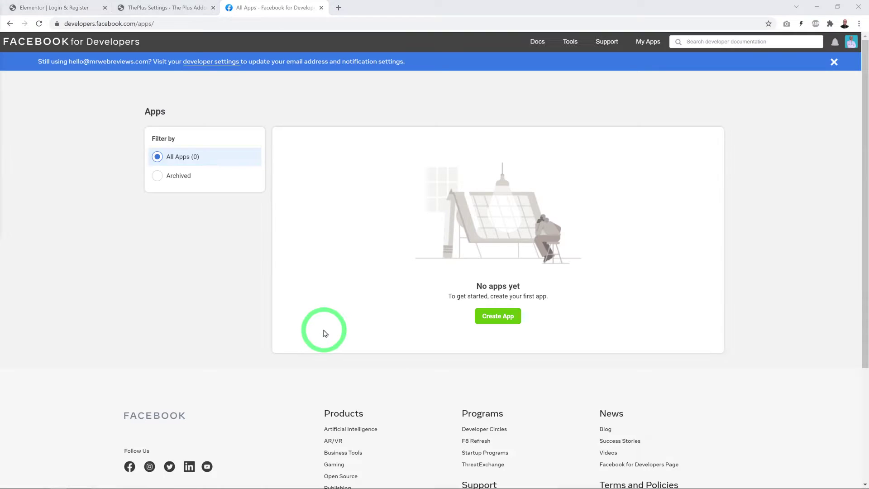
Start a new Facebook app with the None app type.
{"action": "left_click", "coordinate": [489, 317]}
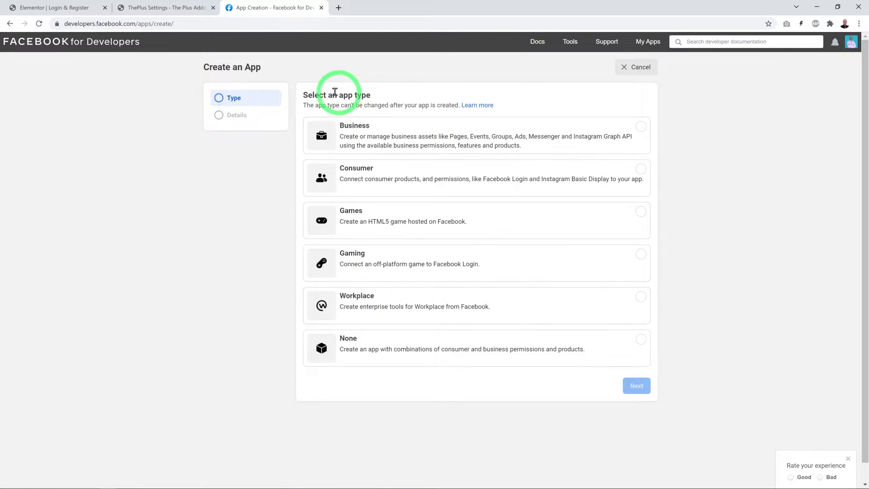
{"action": "left_click", "coordinate": [647, 344]}
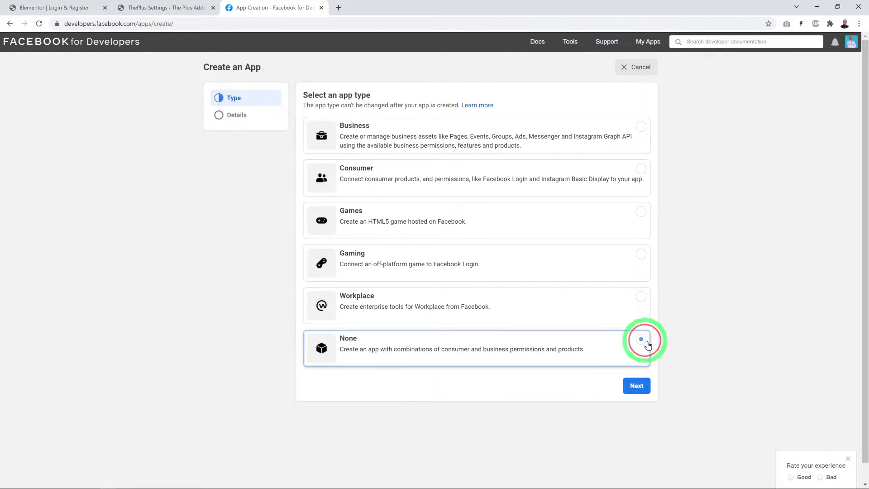
{"action": "left_click", "coordinate": [636, 386]}
{"action": "left_click", "coordinate": [847, 461]}
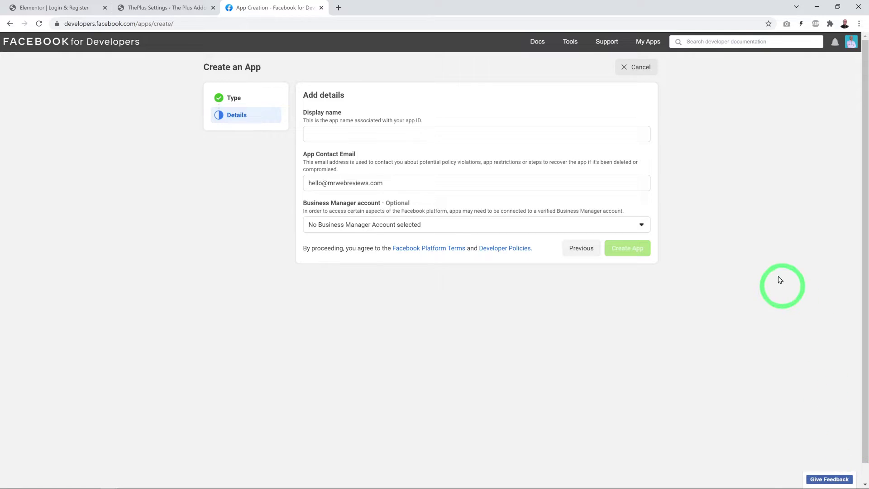
Name the app The Plus Addons with no Business Manager account and confirm with the account password.
{"action": "left_click", "coordinate": [419, 135]}
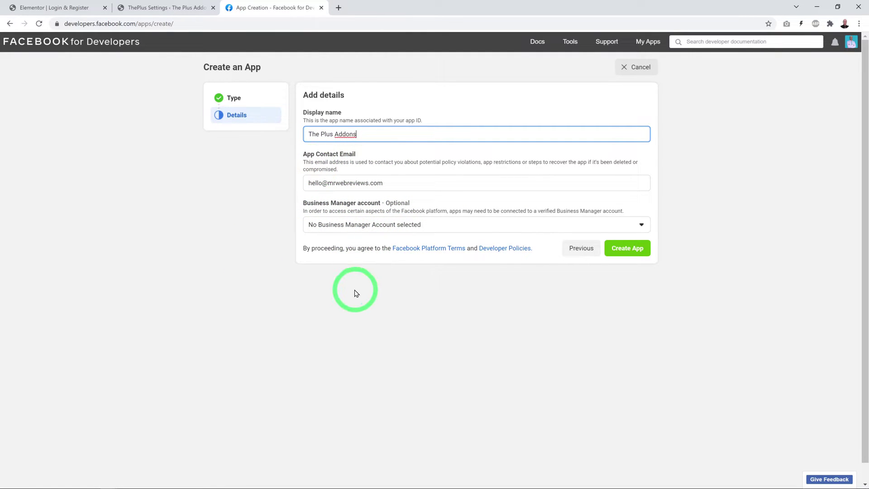
{"action": "left_click", "coordinate": [638, 225]}
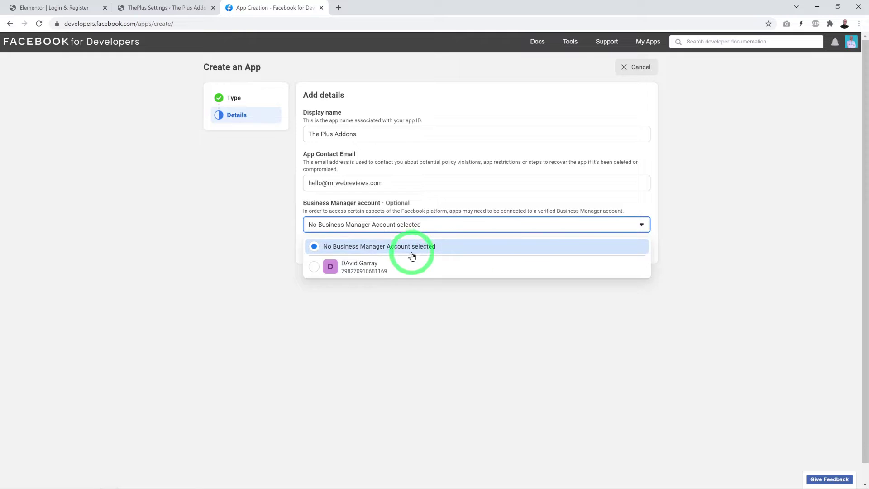
{"action": "left_click", "coordinate": [383, 248]}
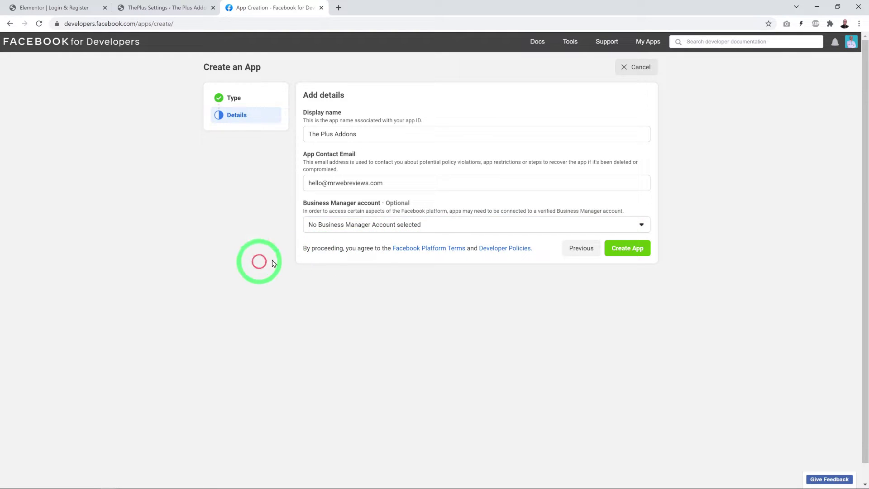
{"action": "left_click", "coordinate": [625, 250]}
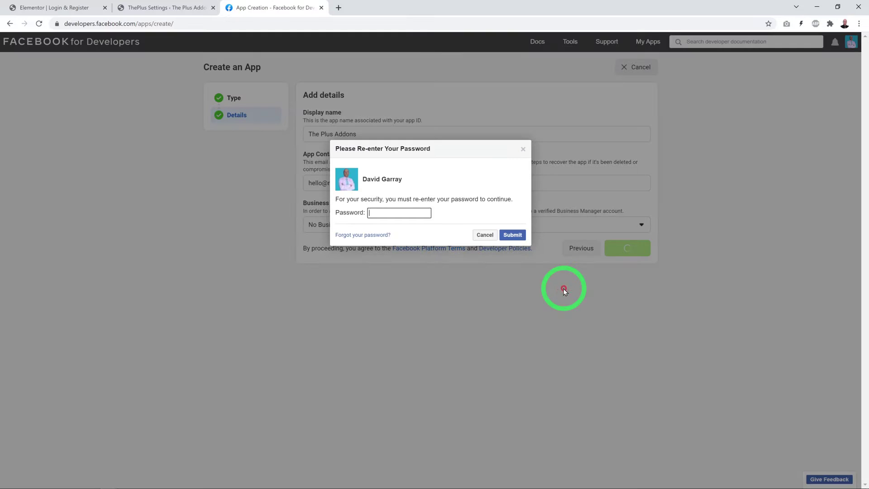
{"action": "left_click", "coordinate": [401, 215]}
{"action": "left_click", "coordinate": [408, 232]}
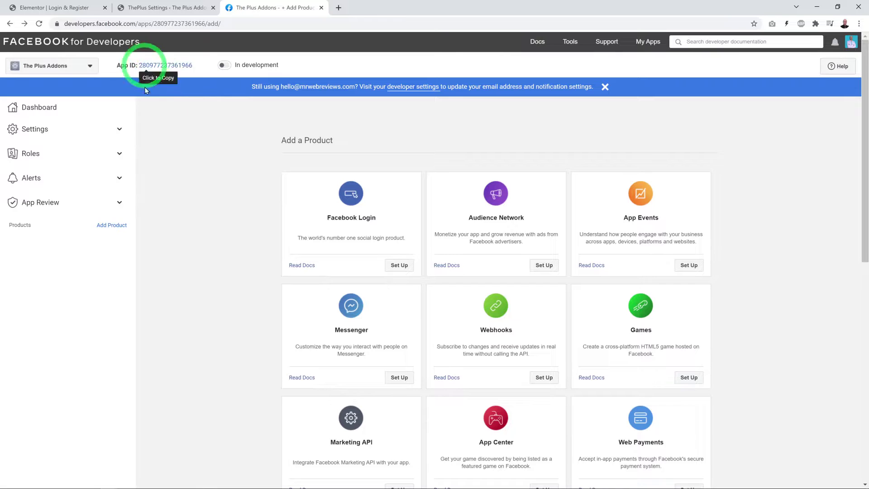
Copy the App ID from Settings > Basic into ThePlus Facebook App Id field.
{"action": "left_click", "coordinate": [176, 8]}
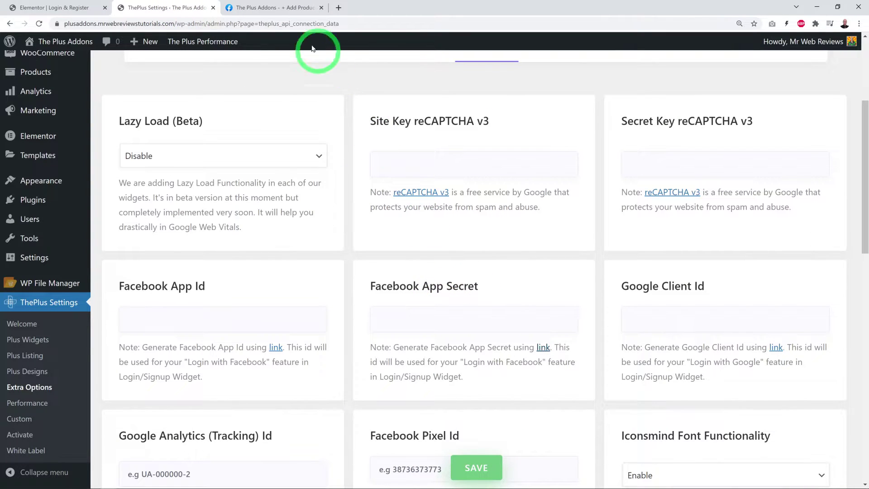
{"action": "left_click", "coordinate": [285, 8]}
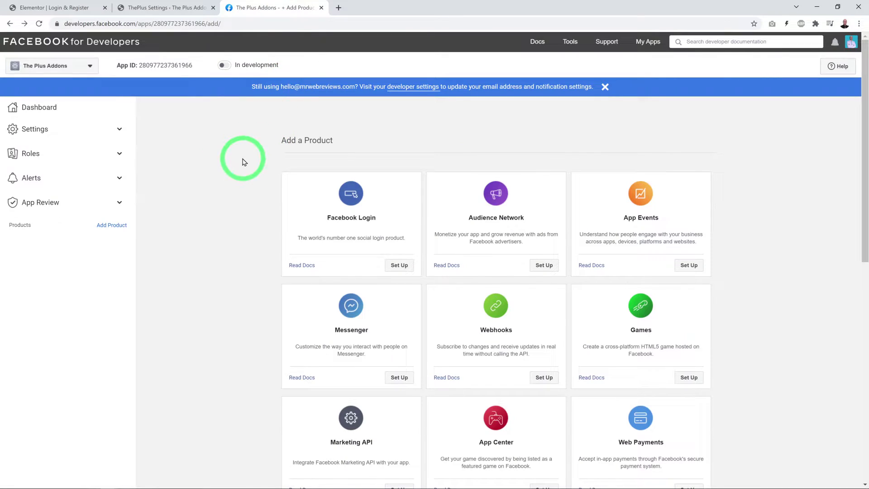
{"action": "left_click", "coordinate": [117, 129]}
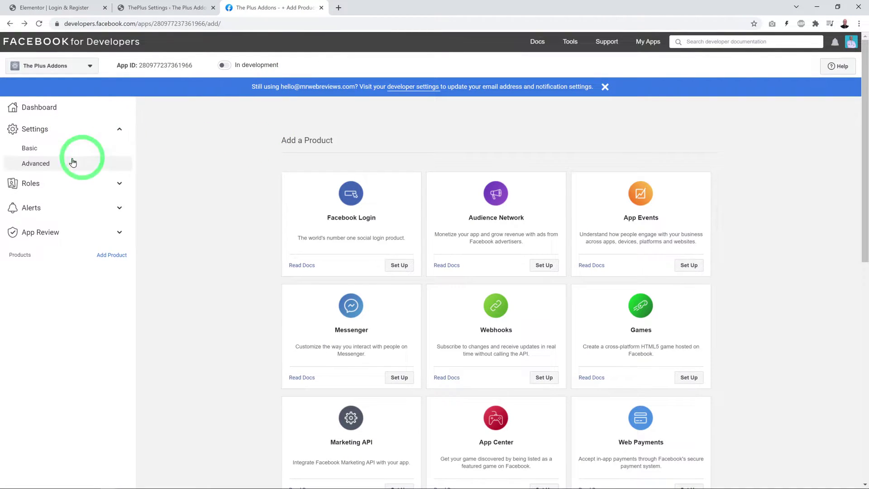
{"action": "left_click", "coordinate": [32, 150]}
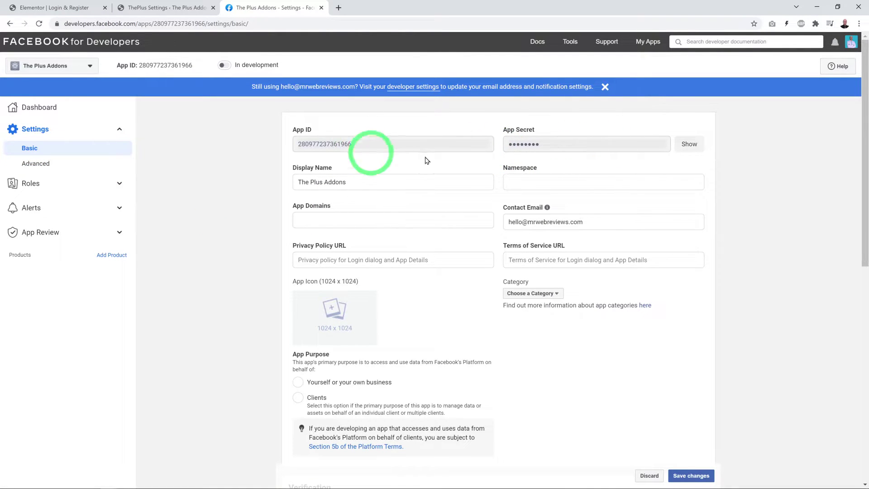
{"action": "left_click", "coordinate": [354, 150]}
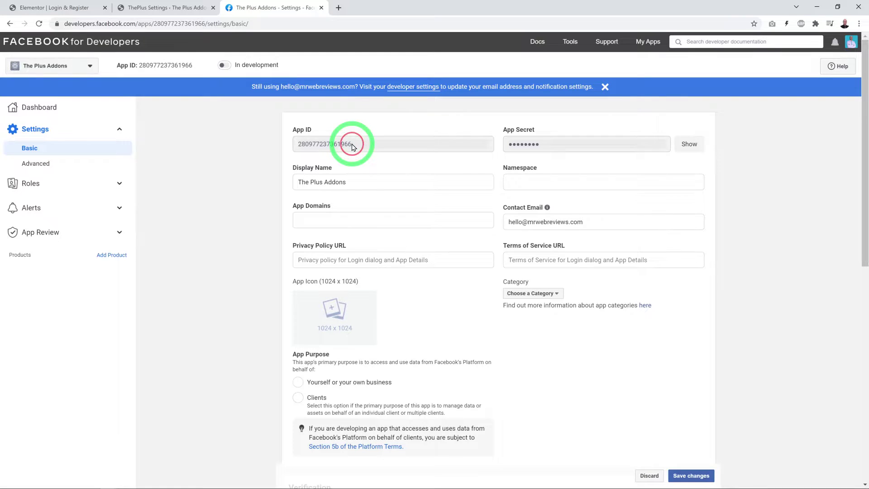
{"action": "left_click", "coordinate": [174, 8]}
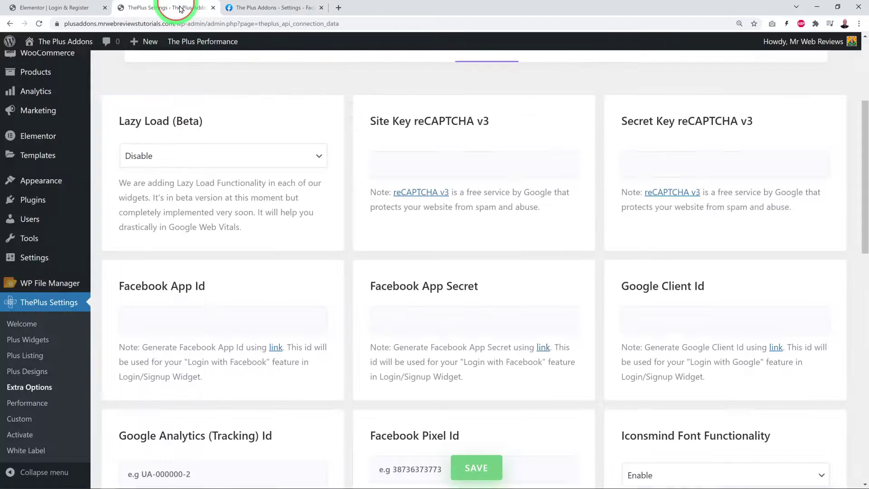
{"action": "left_click", "coordinate": [181, 319]}
{"action": "key", "text": "ctrl+v"}
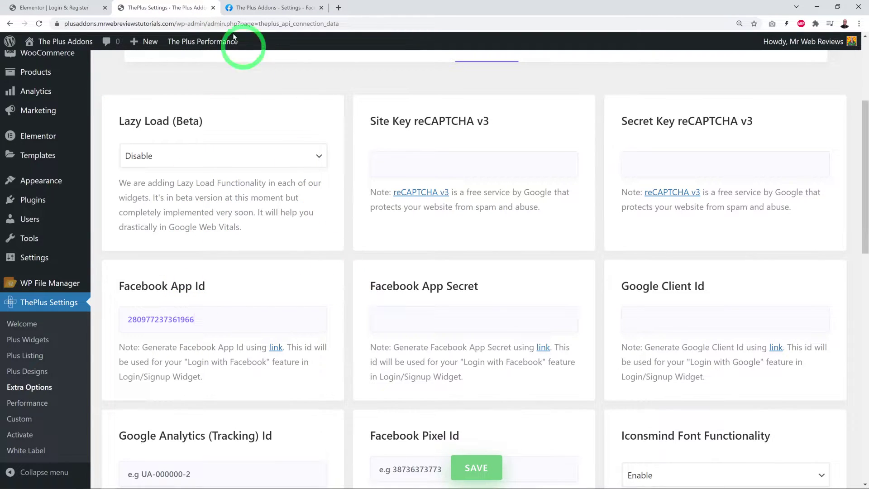
Reveal the App Secret using the account password, paste it into ThePlus, and save.
{"action": "left_click", "coordinate": [252, 10]}
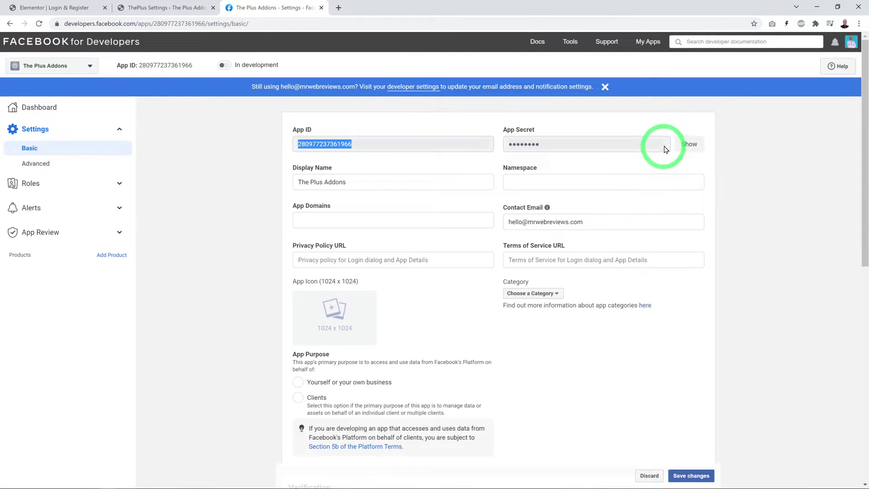
{"action": "left_click", "coordinate": [689, 144]}
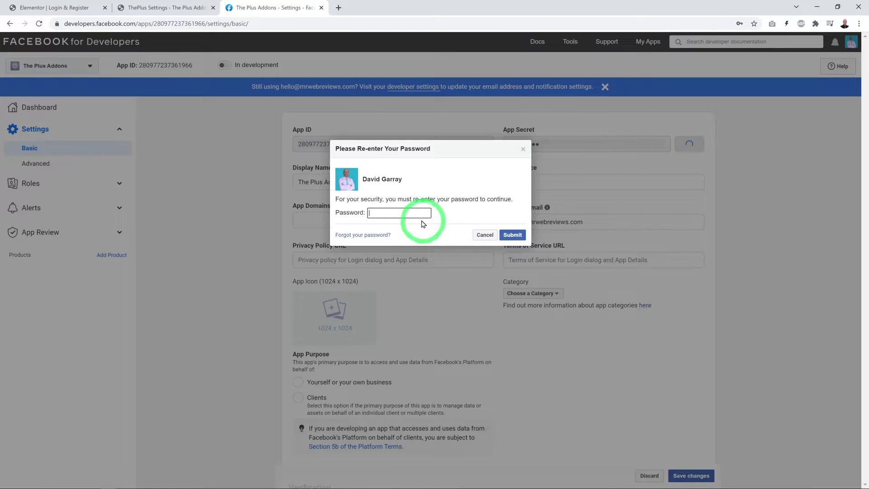
{"action": "left_click", "coordinate": [420, 214]}
{"action": "left_click", "coordinate": [419, 233]}
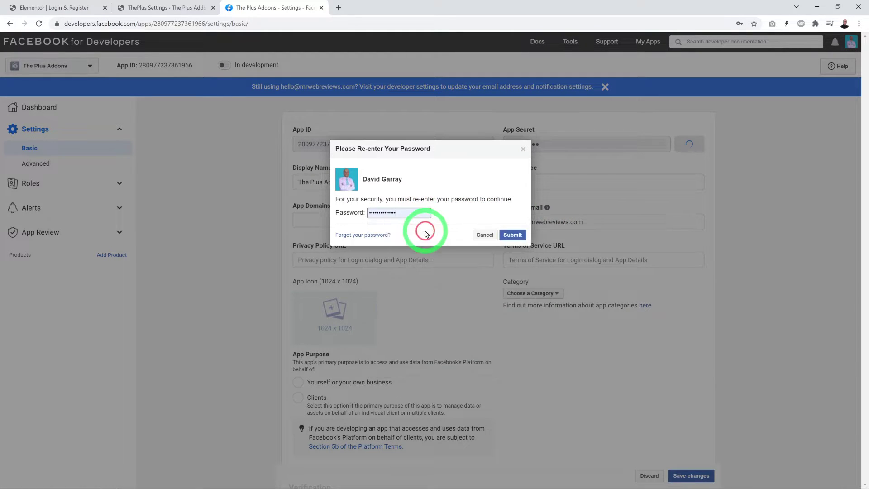
{"action": "left_click", "coordinate": [513, 235]}
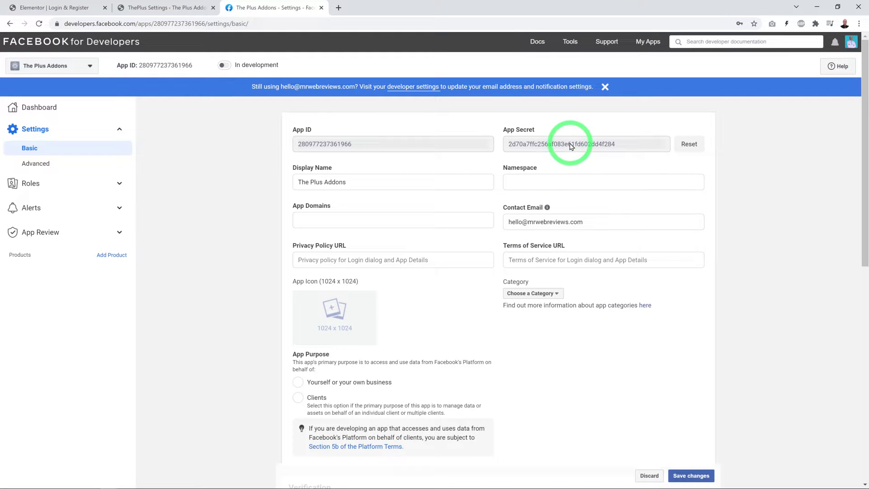
{"action": "left_click", "coordinate": [183, 8]}
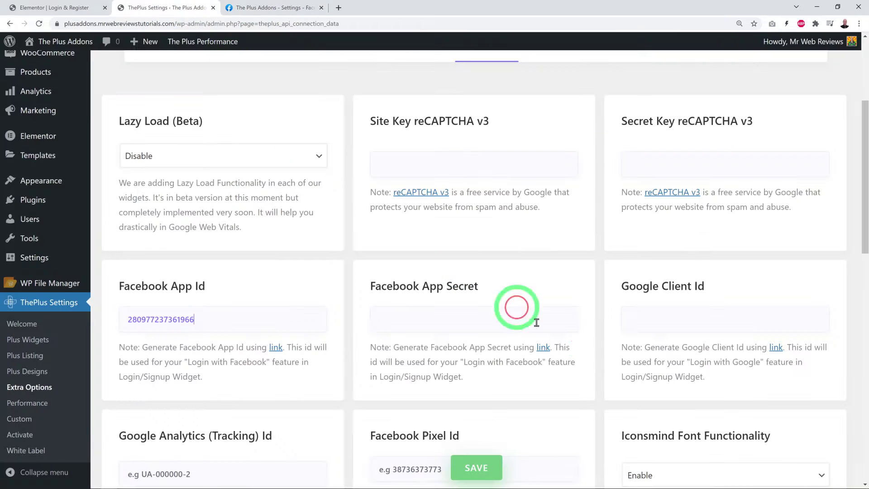
{"action": "left_click", "coordinate": [428, 315]}
{"action": "key", "text": "ctrl+v"}
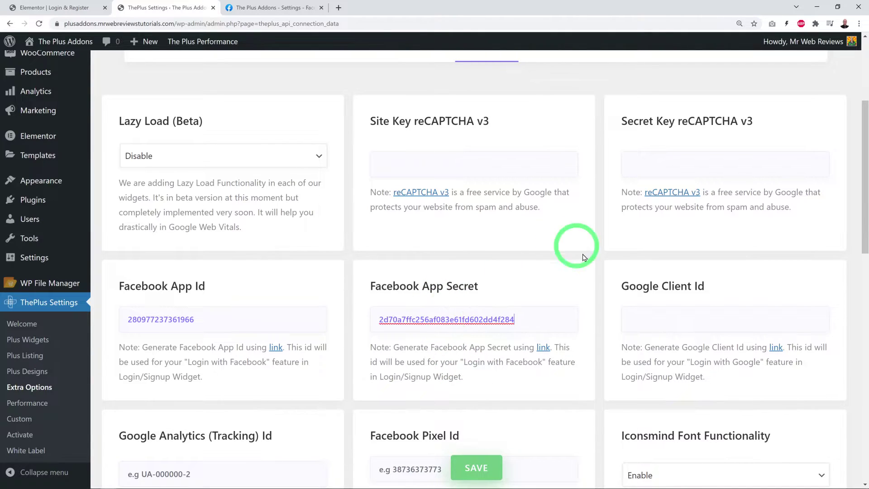
{"action": "left_click", "coordinate": [476, 468]}
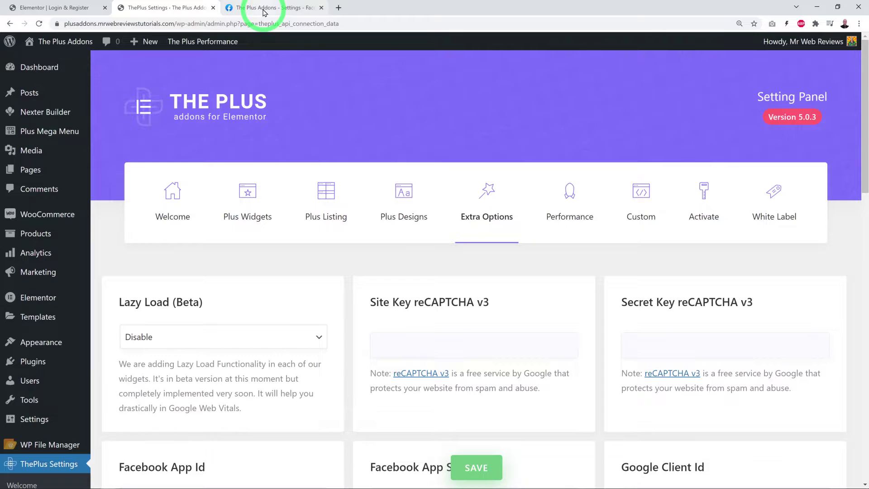
Switch The Plus Addons app to Live with category Education, then close the Facebook tab.
{"action": "left_click", "coordinate": [266, 9]}
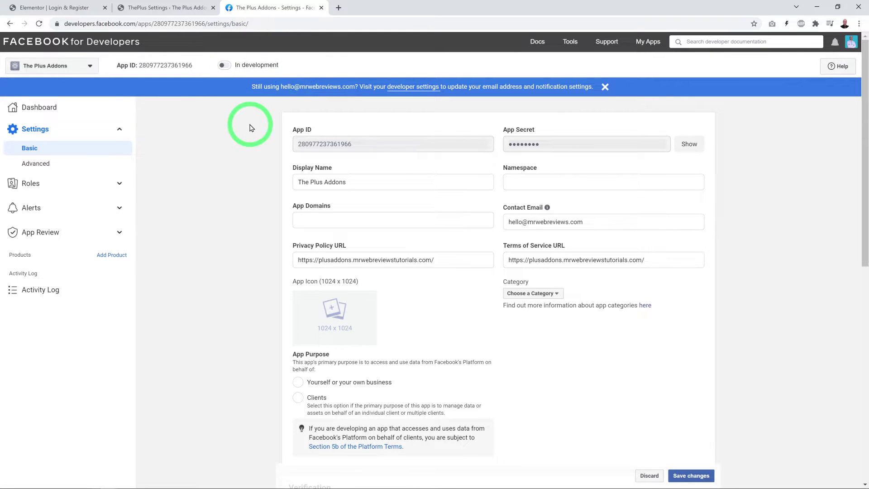
{"action": "left_click", "coordinate": [225, 66]}
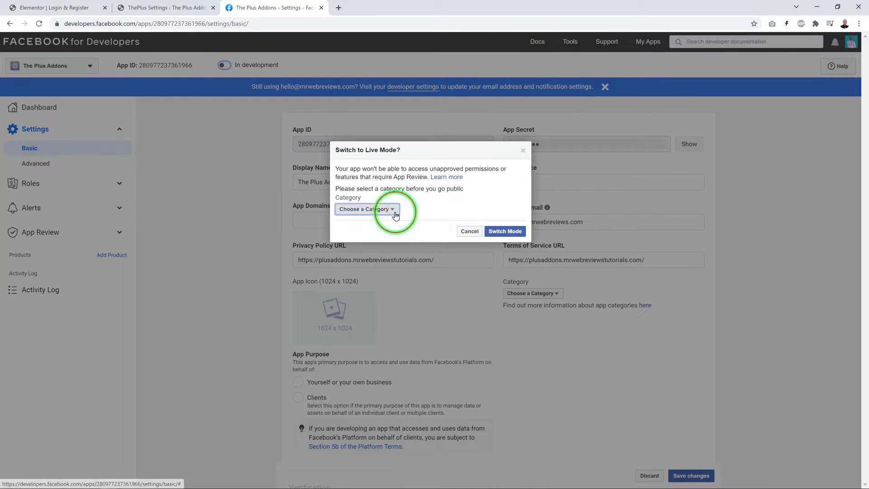
{"action": "left_click", "coordinate": [393, 209]}
{"action": "left_click", "coordinate": [381, 255]}
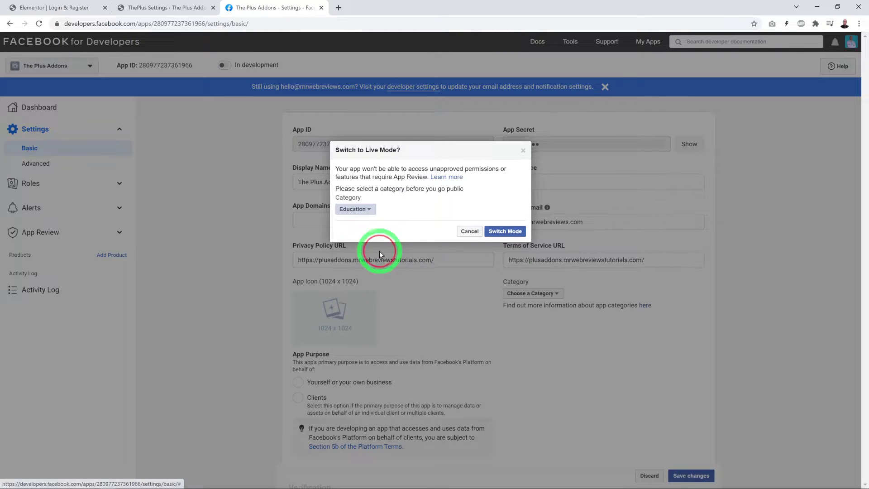
{"action": "left_click", "coordinate": [505, 232]}
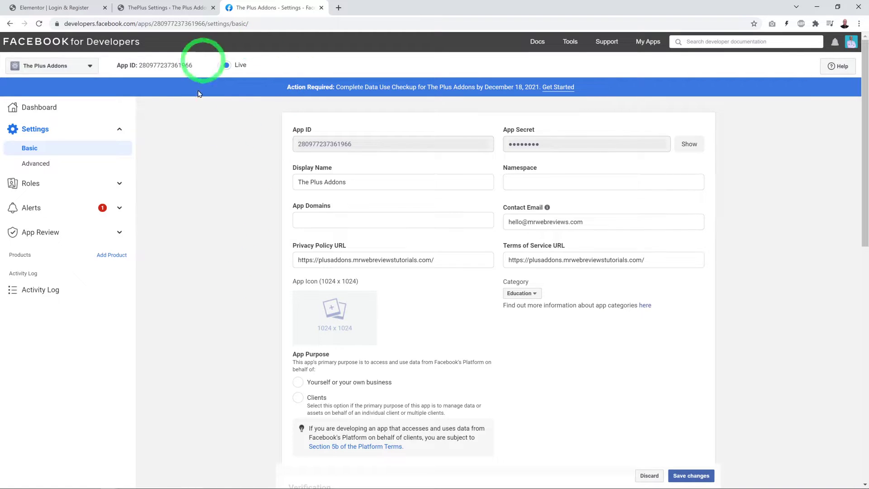
{"action": "left_click", "coordinate": [321, 8]}
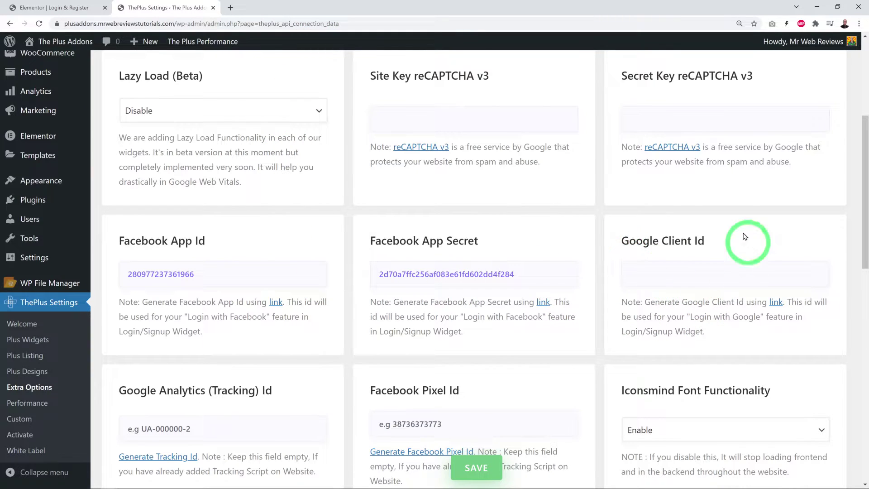
From the Client Id link, create a Google Cloud project named 'The PlusAddons' and select it.
{"action": "left_click", "coordinate": [778, 306]}
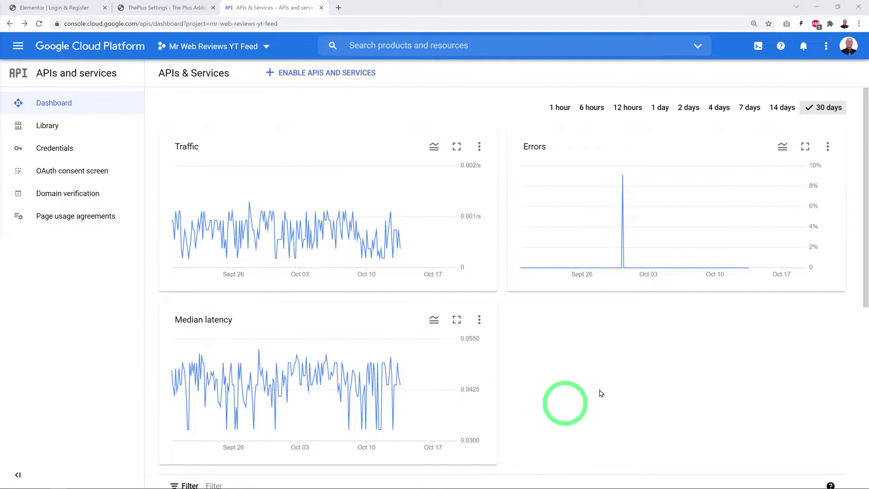
{"action": "left_click", "coordinate": [267, 50]}
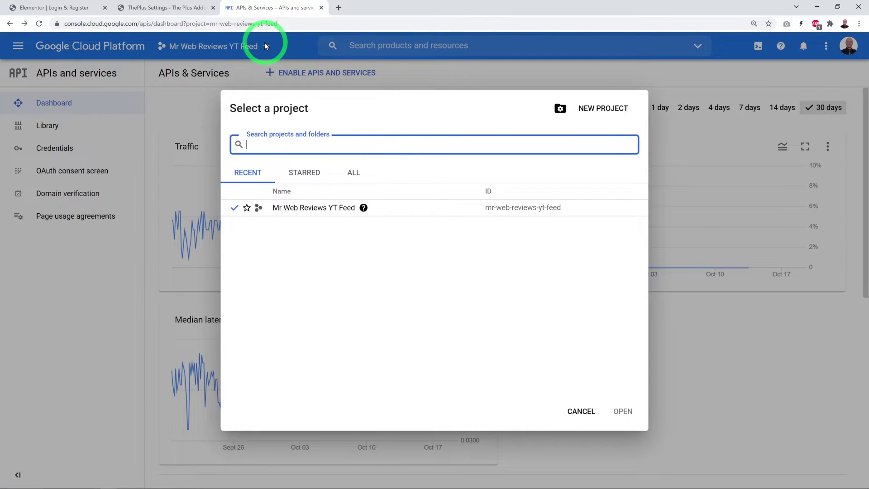
{"action": "left_click", "coordinate": [596, 110]}
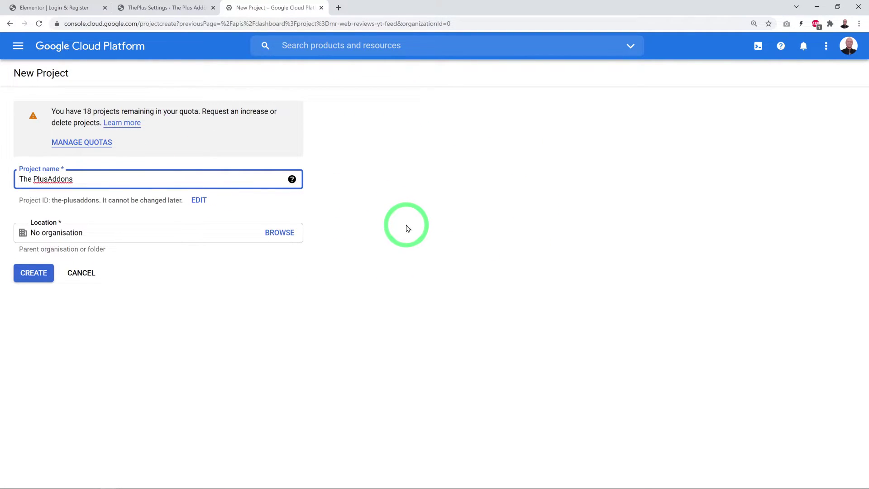
{"action": "left_click", "coordinate": [38, 278]}
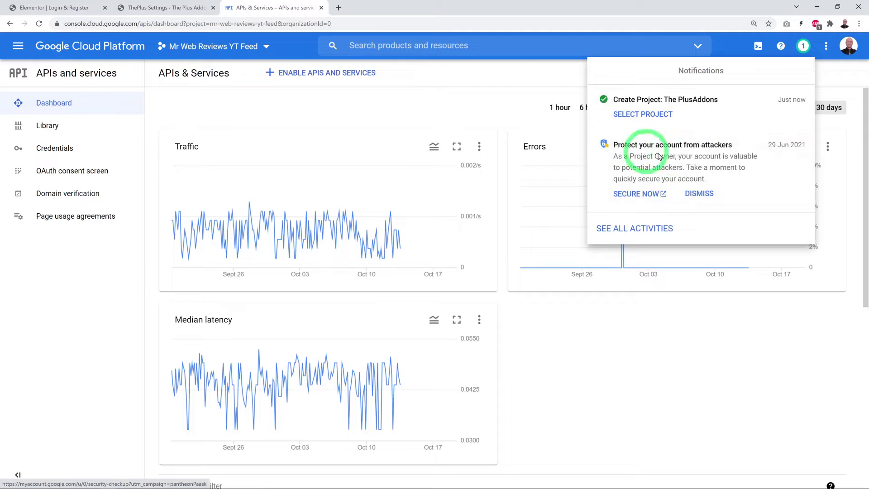
{"action": "left_click", "coordinate": [645, 119]}
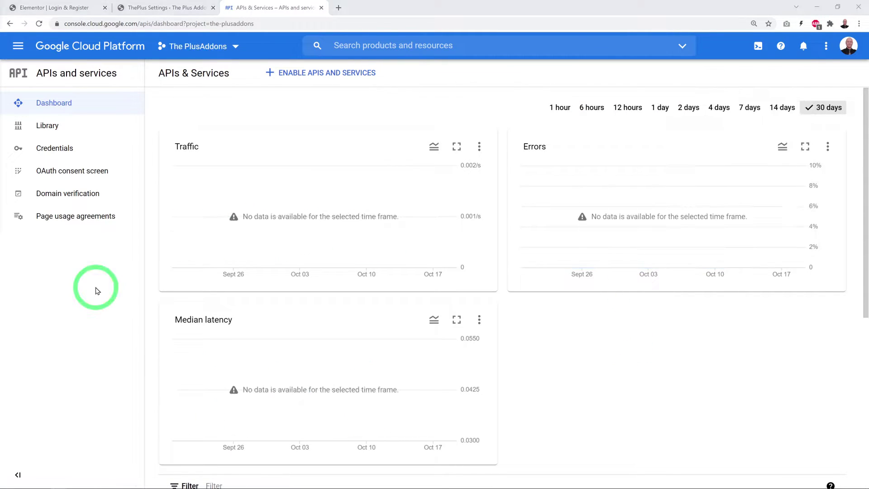
Start an External OAuth consent screen app named The PlusAddons with the account's support email.
{"action": "left_click", "coordinate": [92, 173]}
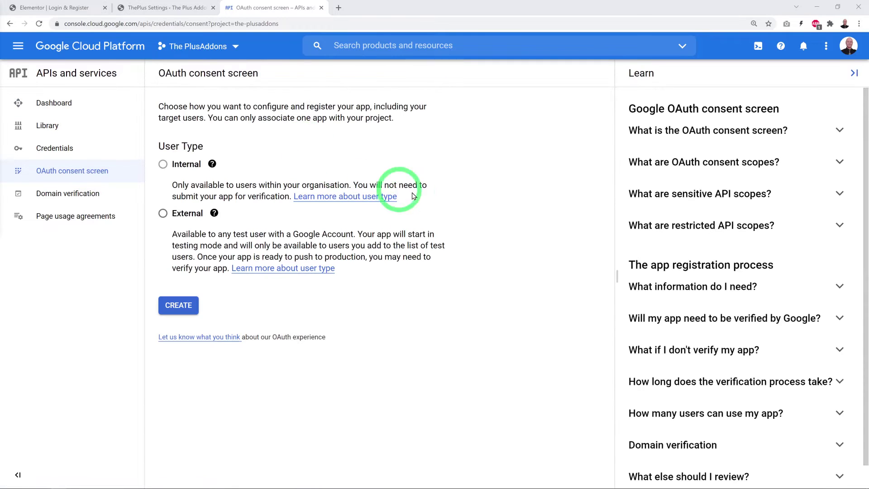
{"action": "left_click", "coordinate": [163, 213]}
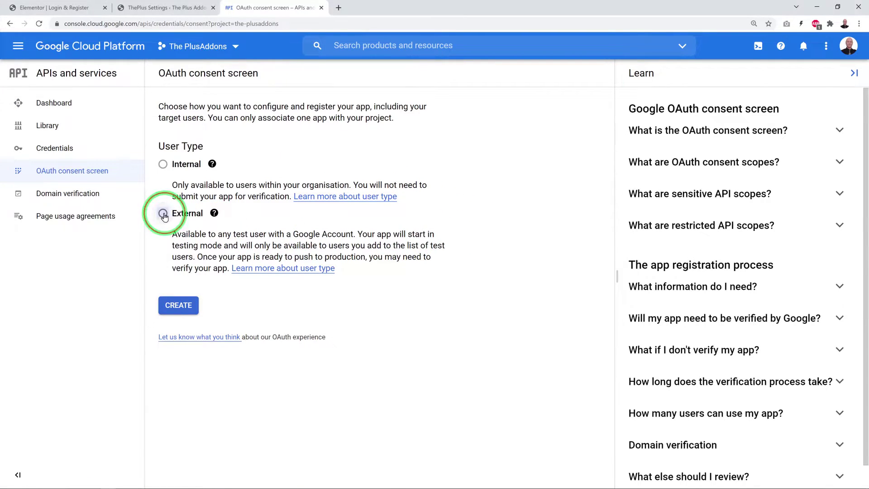
{"action": "left_click", "coordinate": [192, 306]}
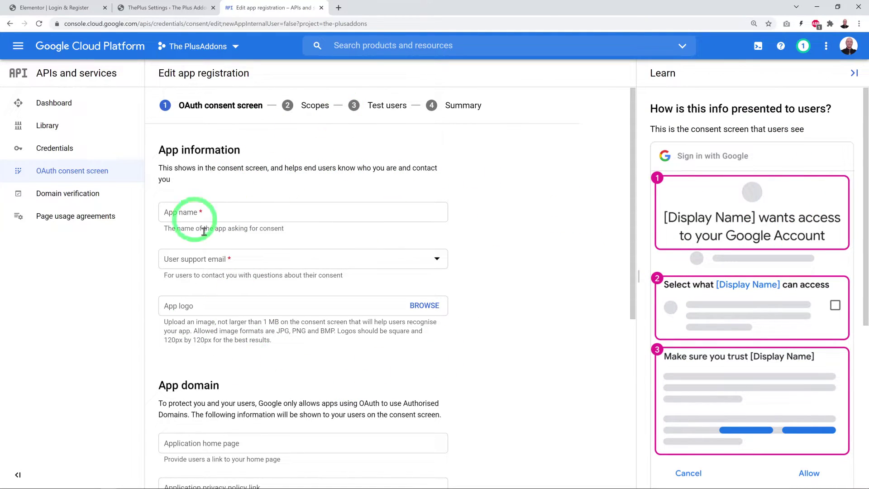
{"action": "left_click", "coordinate": [286, 214]}
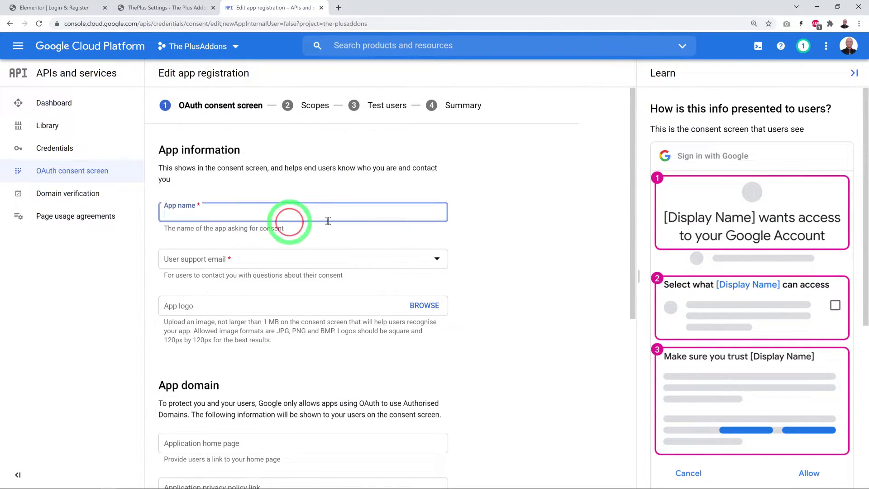
{"action": "left_click", "coordinate": [504, 223]}
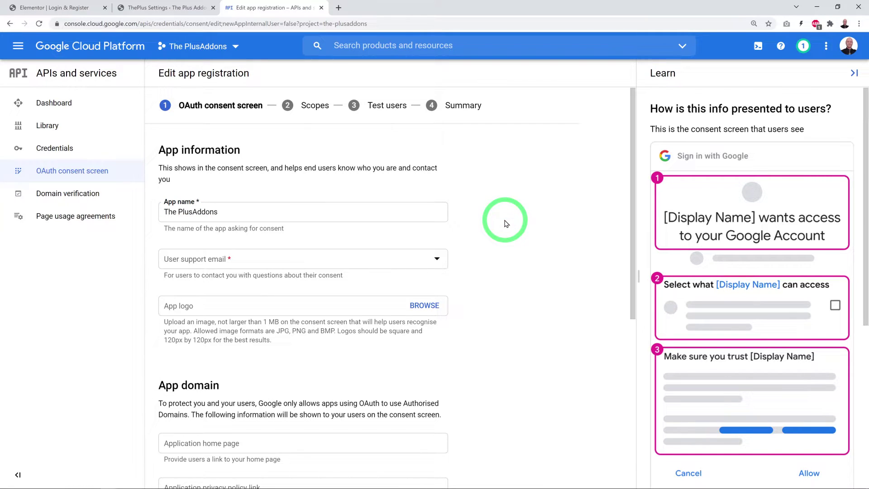
{"action": "left_click", "coordinate": [437, 261]}
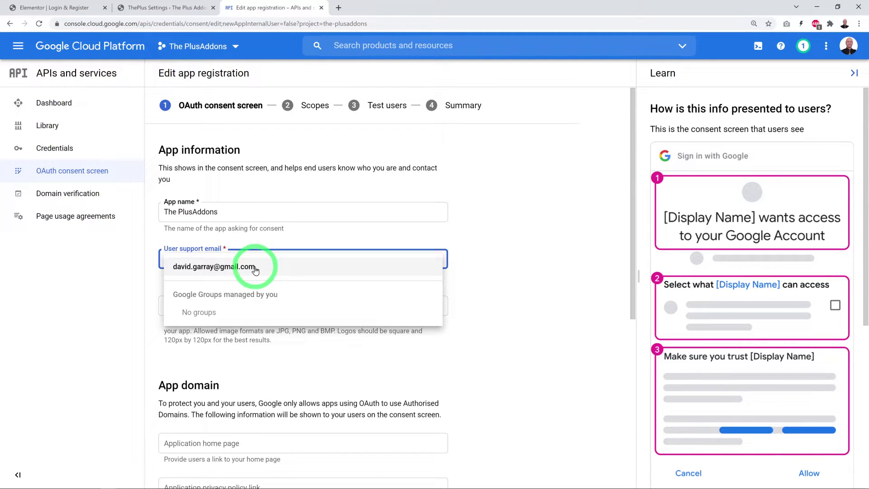
{"action": "left_click", "coordinate": [256, 271]}
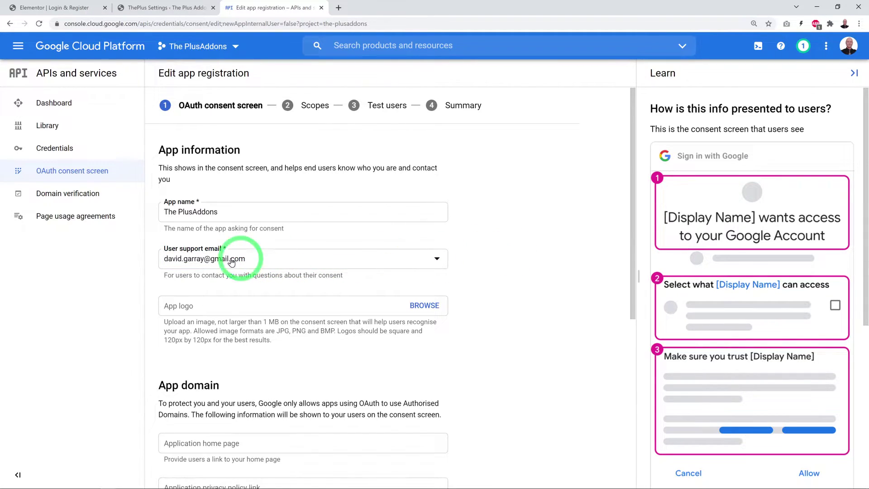
Paste the site address as the home page, privacy policy and Terms of Service links.
{"action": "scroll", "coordinate": [520, 252], "scroll_direction": "down", "scroll_amount": 1}
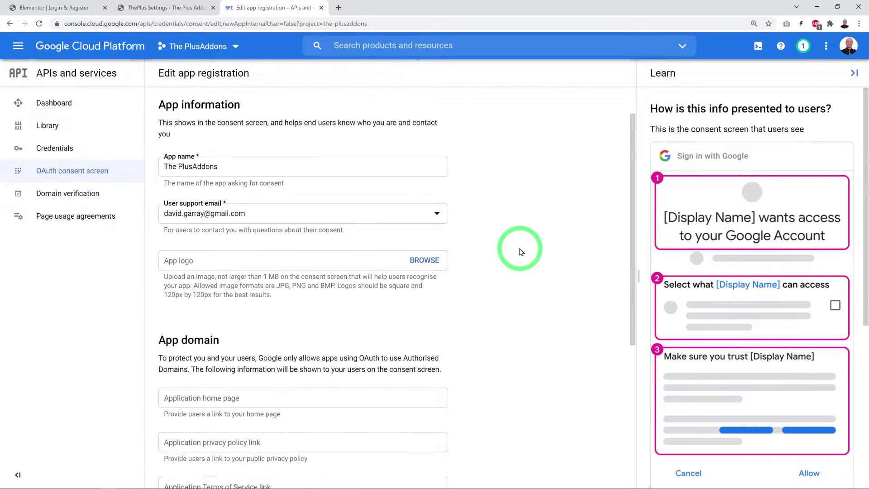
{"action": "scroll", "coordinate": [498, 258], "scroll_direction": "down", "scroll_amount": 1}
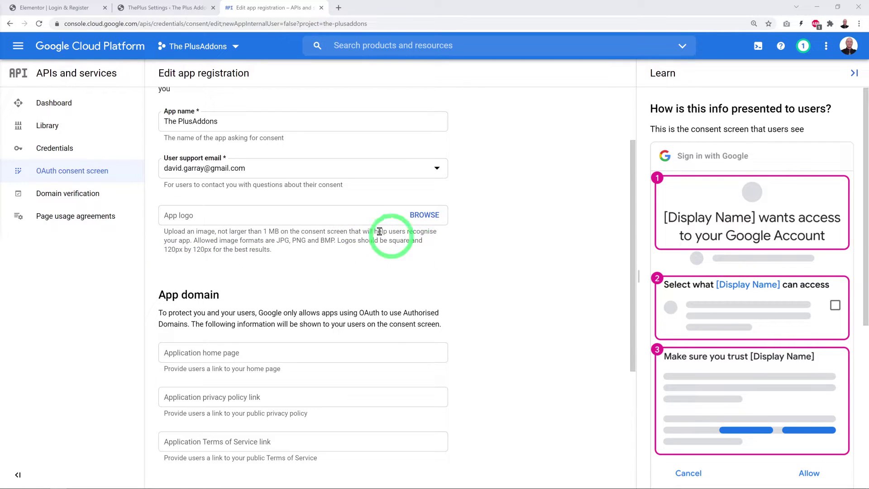
{"action": "scroll", "coordinate": [549, 223], "scroll_direction": "down", "scroll_amount": 3}
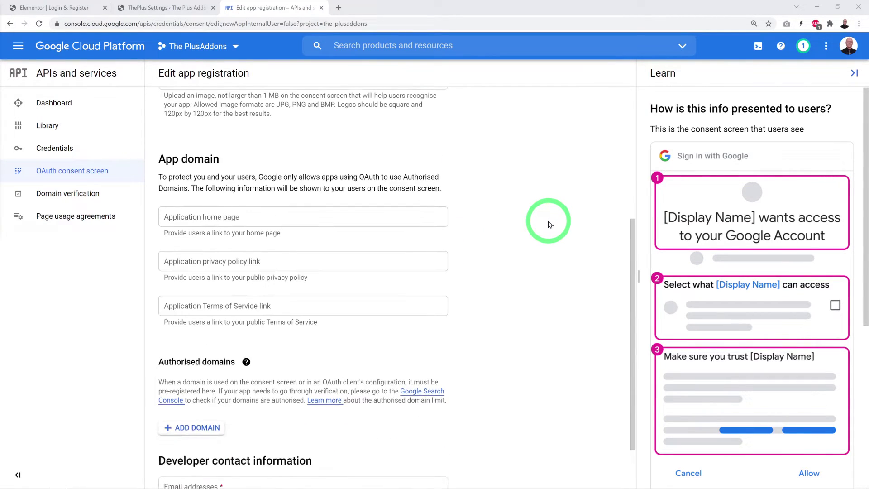
{"action": "scroll", "coordinate": [548, 224], "scroll_direction": "down", "scroll_amount": 1}
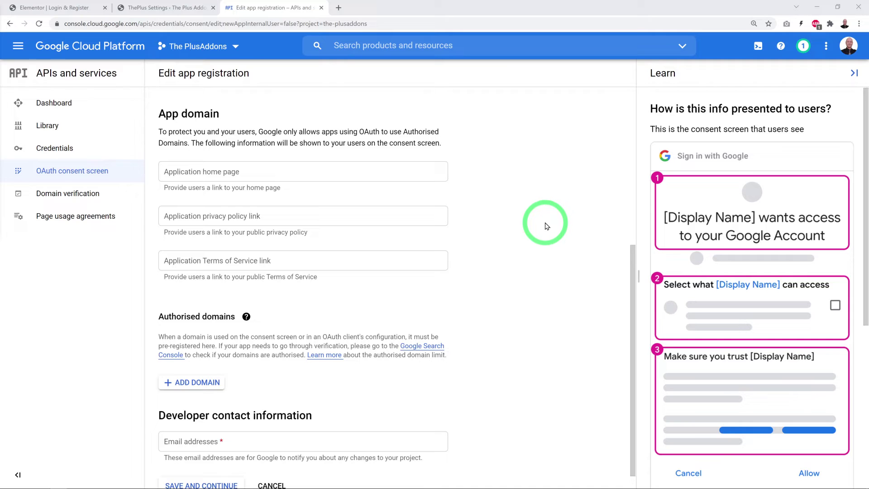
{"action": "left_click", "coordinate": [311, 170]}
{"action": "type", "text": "https://plusaddons.mrwebreviewstutorials.com/"}
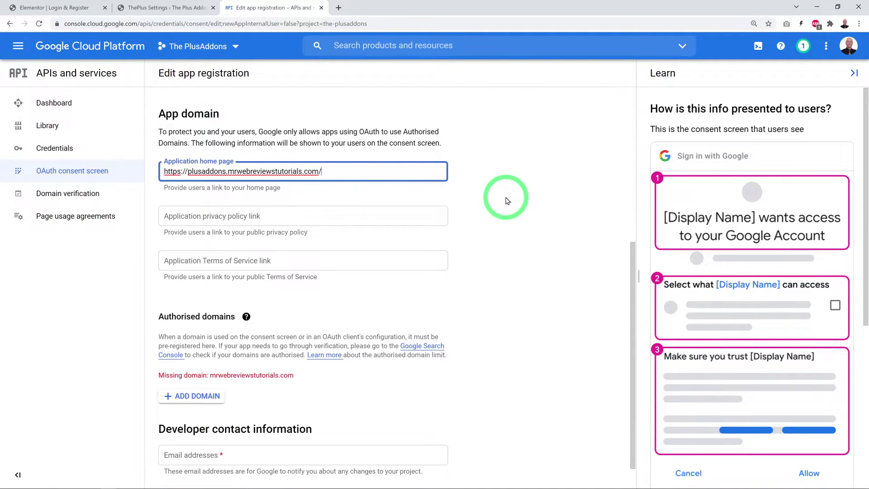
{"action": "left_click", "coordinate": [506, 200]}
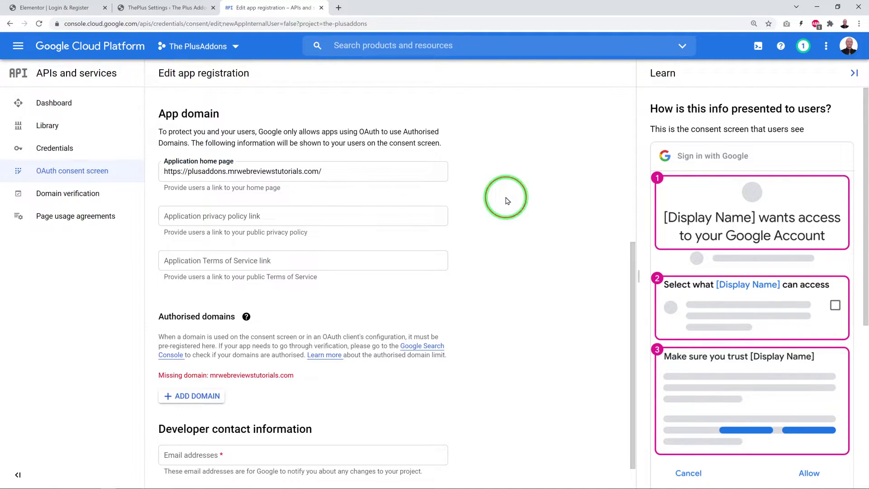
{"action": "left_click", "coordinate": [314, 216]}
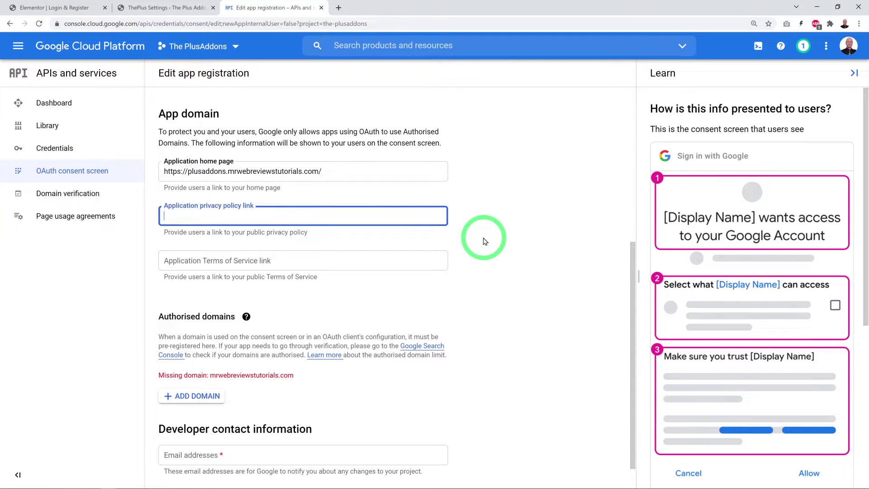
{"action": "type", "text": "https://plusaddons.mrwebreviewstutorials.com/"}
{"action": "left_click", "coordinate": [313, 262]}
{"action": "type", "text": "https://plusaddons.mrwebreviewstutorials.com/"}
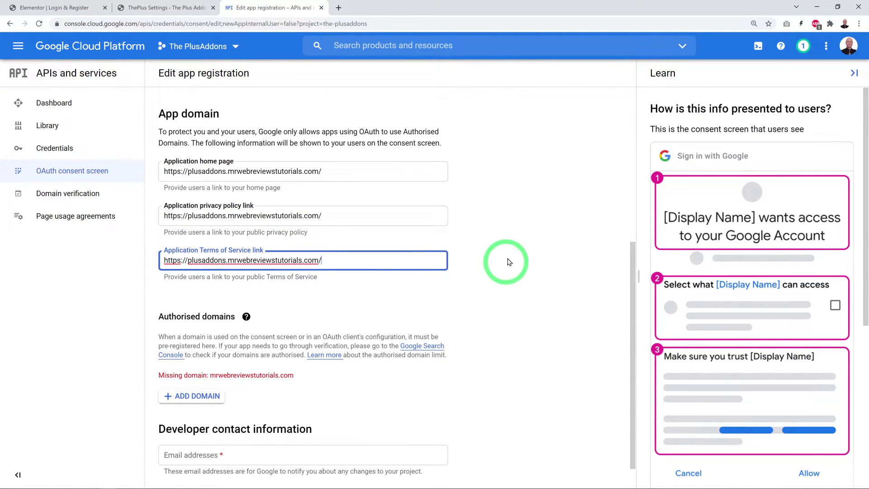
Add mrwebreviewstutorials.com as an authorised domain, confirm the developer email and save.
{"action": "scroll", "coordinate": [513, 255], "scroll_direction": "down", "scroll_amount": 1}
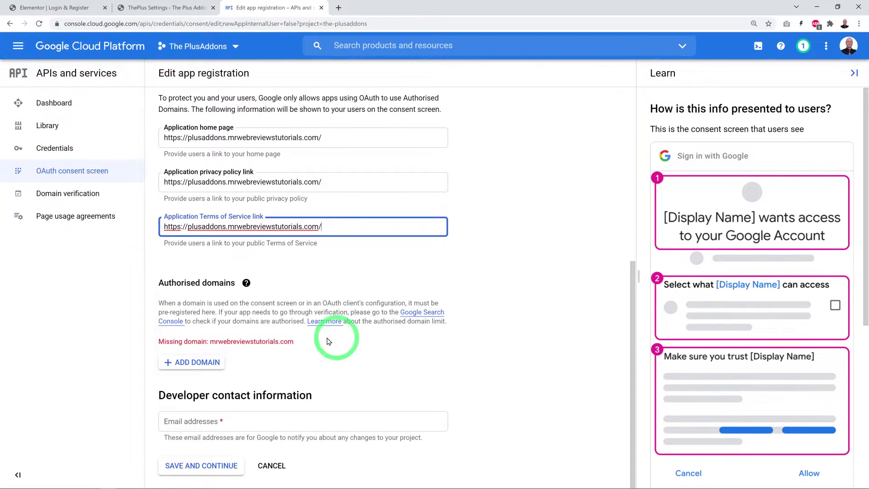
{"action": "left_click", "coordinate": [205, 365]}
{"action": "type", "text": "mrwebreviewstutorials.com"}
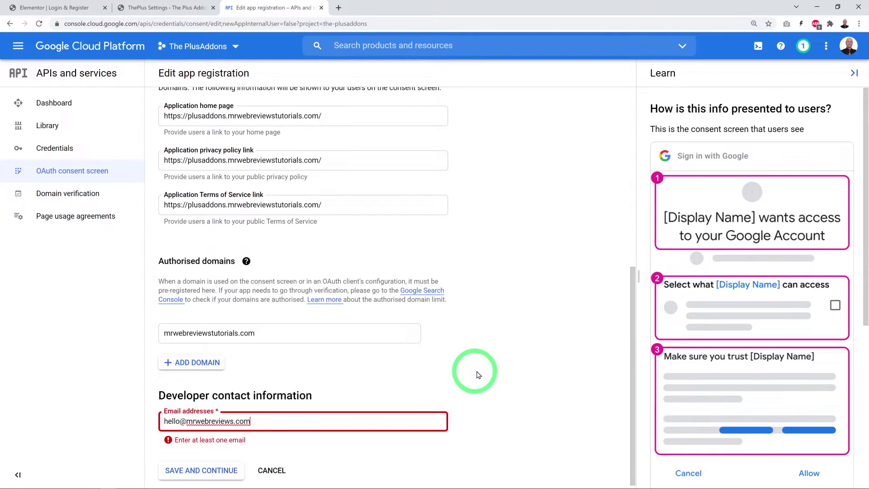
{"action": "left_click", "coordinate": [499, 368]}
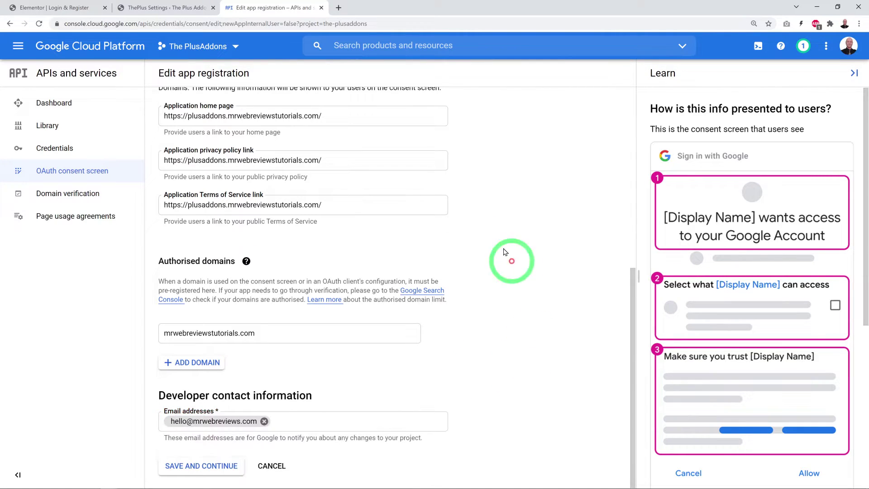
{"action": "left_click", "coordinate": [211, 470]}
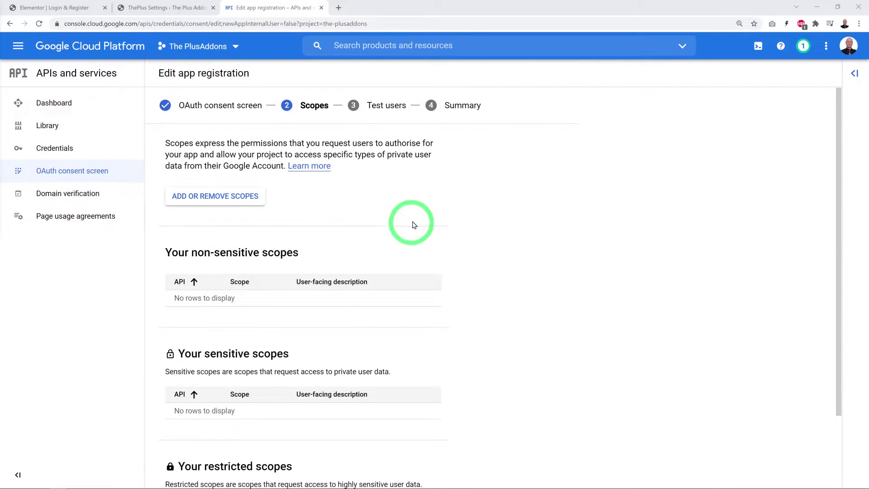
Skip the Scopes and Test users steps and return to the consent screen dashboard.
{"action": "scroll", "coordinate": [443, 240], "scroll_direction": "down", "scroll_amount": 3}
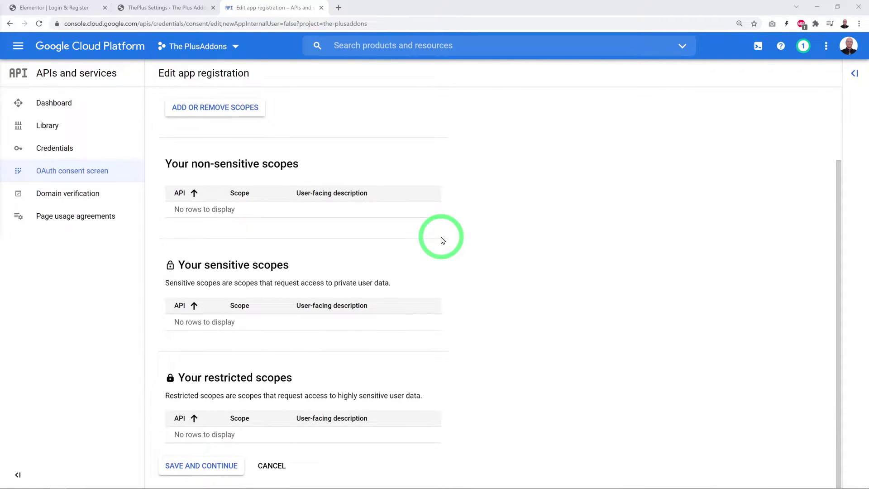
{"action": "left_click", "coordinate": [217, 466]}
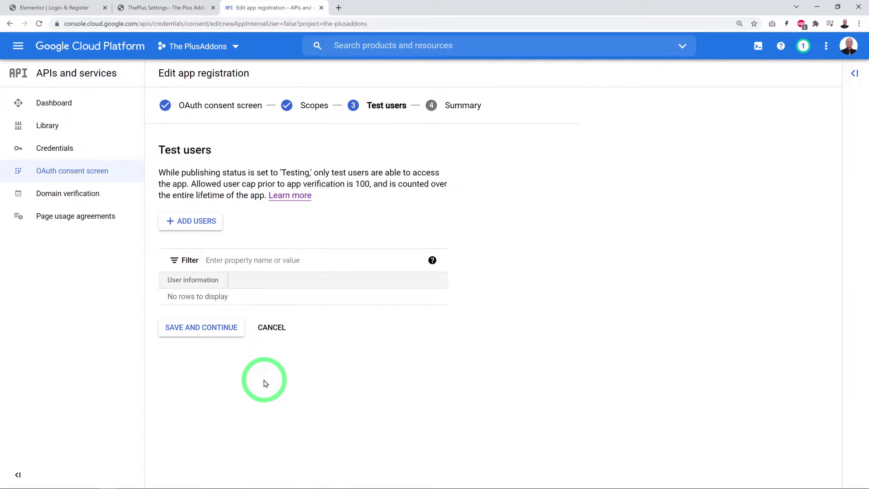
{"action": "left_click", "coordinate": [210, 336]}
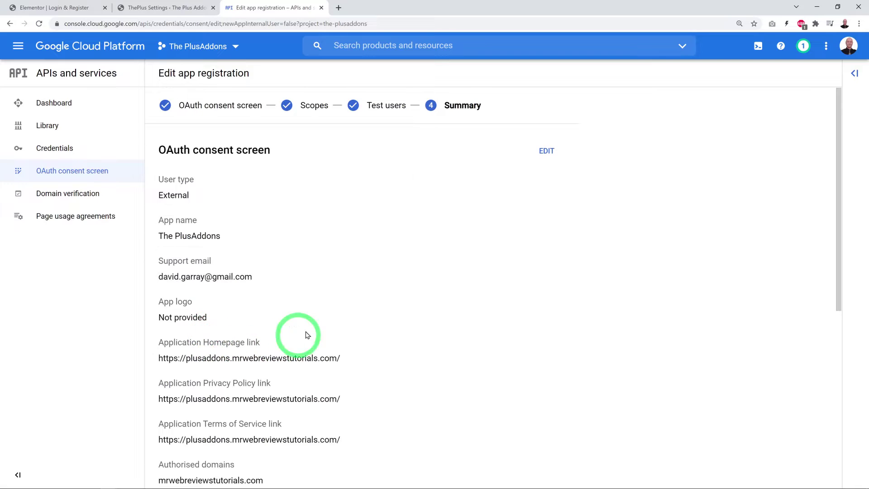
{"action": "scroll", "coordinate": [388, 301], "scroll_direction": "down", "scroll_amount": 5}
{"action": "scroll", "coordinate": [388, 300], "scroll_direction": "down", "scroll_amount": 2}
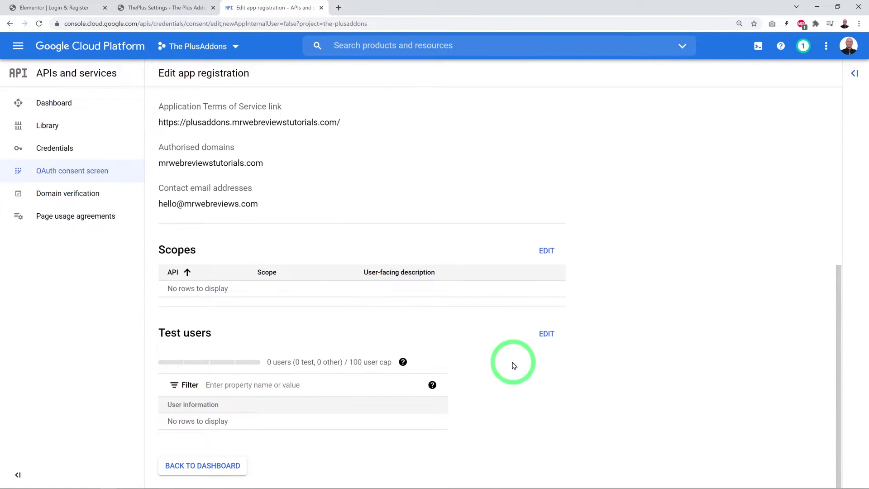
{"action": "left_click", "coordinate": [207, 478]}
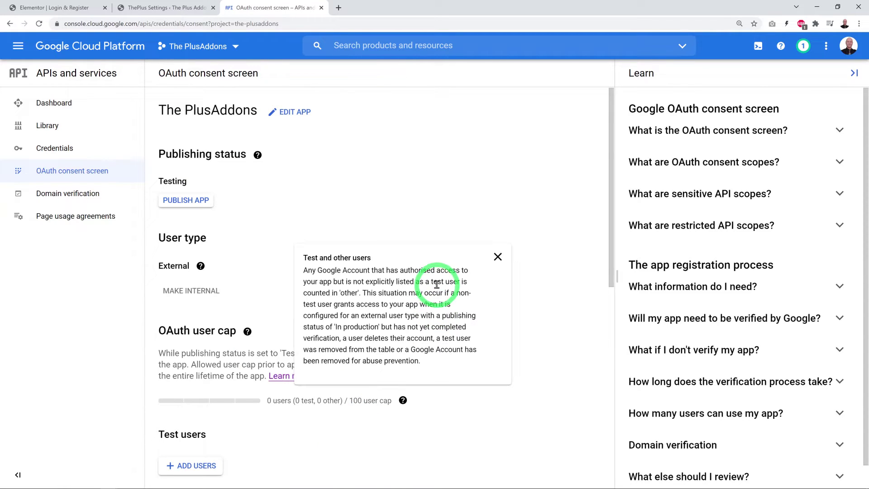
Publish The PlusAddons app to production and confirm.
{"action": "left_click", "coordinate": [187, 203]}
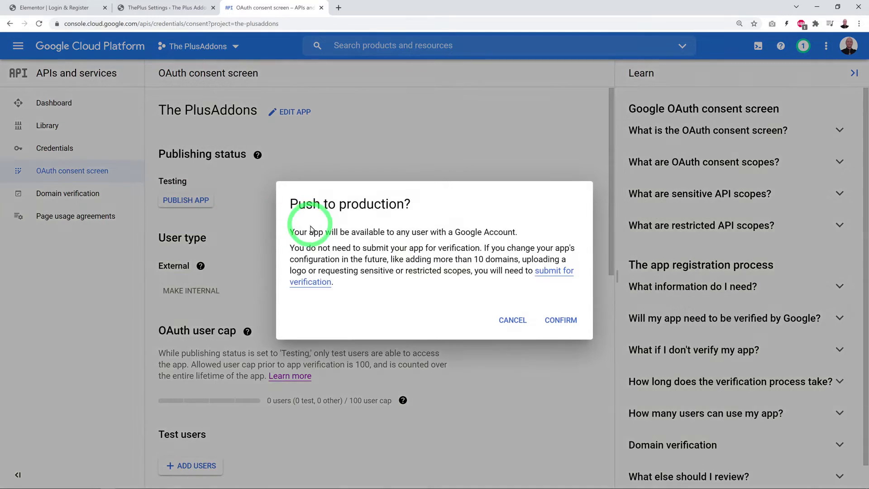
{"action": "left_click", "coordinate": [556, 324]}
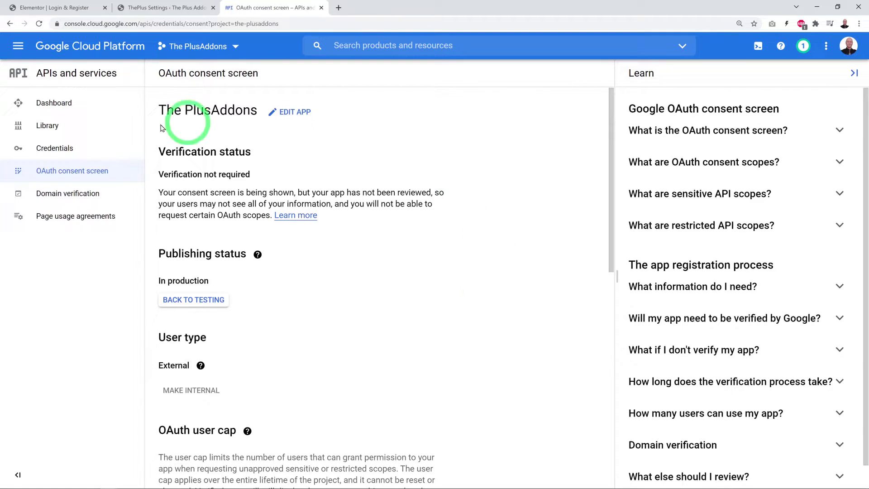
{"action": "left_click", "coordinate": [65, 150]}
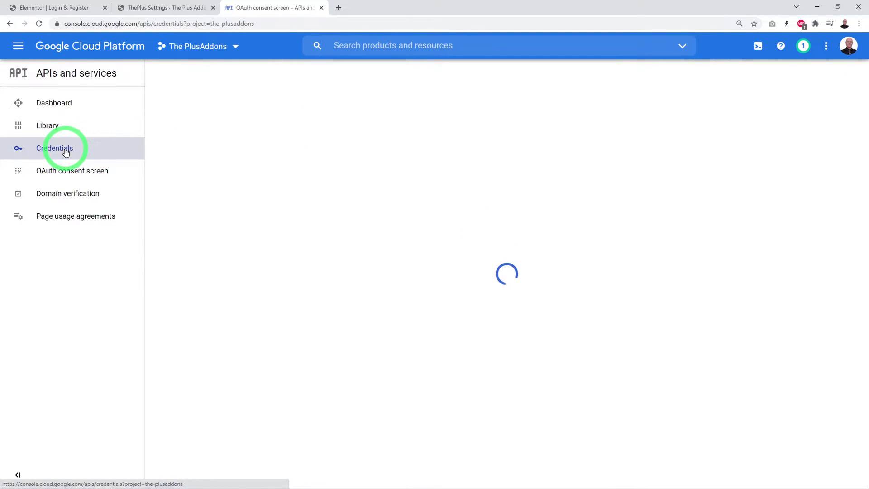
Start a new OAuth client ID credential of type Web application.
{"action": "left_click", "coordinate": [295, 75]}
{"action": "left_click", "coordinate": [288, 136]}
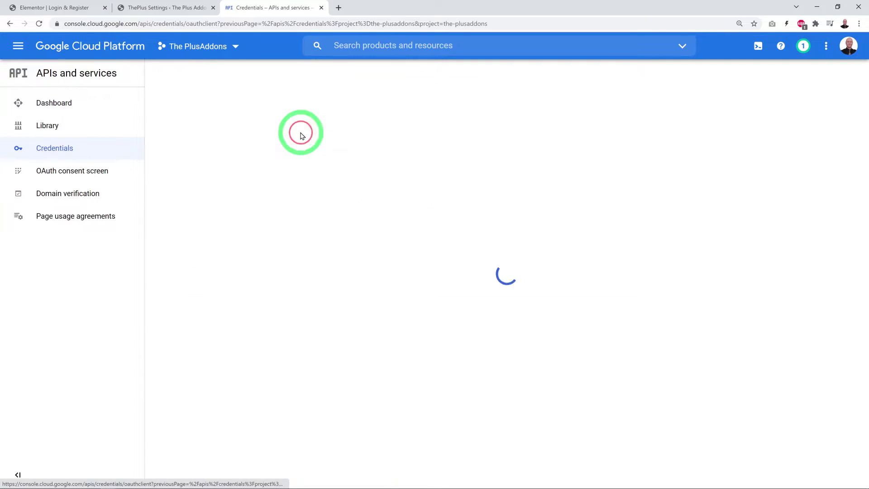
{"action": "left_click", "coordinate": [436, 162]}
{"action": "left_click", "coordinate": [205, 167]}
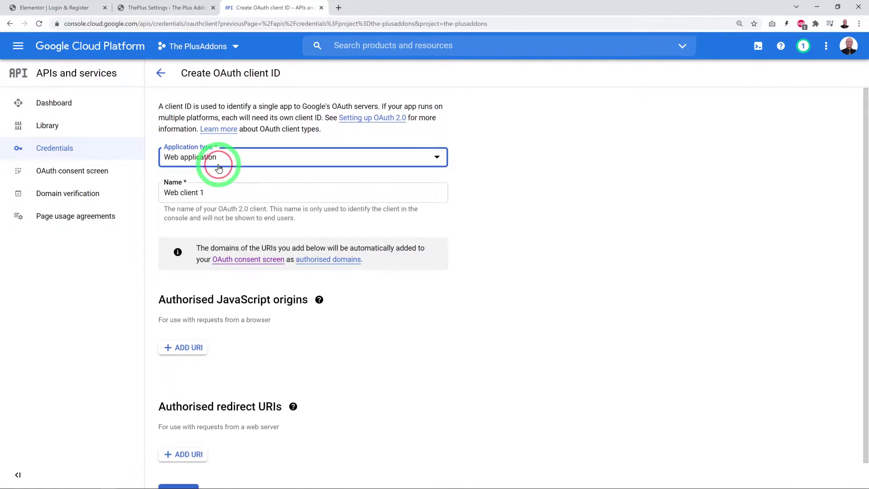
{"action": "left_click", "coordinate": [171, 191]}
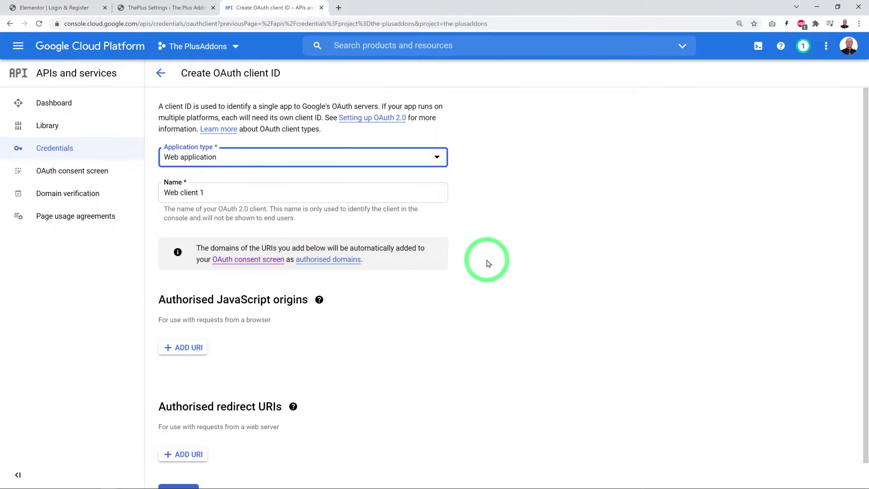
Add the plusaddons site URL as both authorised JavaScript origin and redirect URI.
{"action": "scroll", "coordinate": [487, 262], "scroll_direction": "down", "scroll_amount": 1}
{"action": "key", "text": "Tab"}
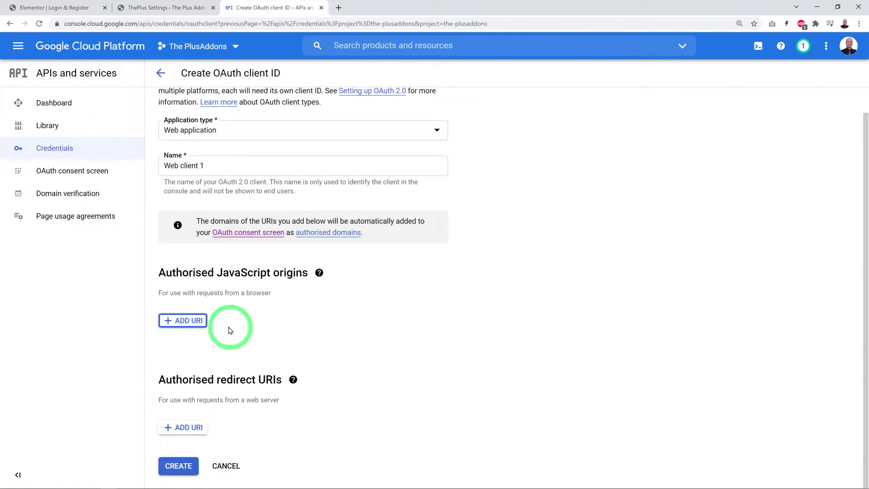
{"action": "left_click", "coordinate": [194, 323]}
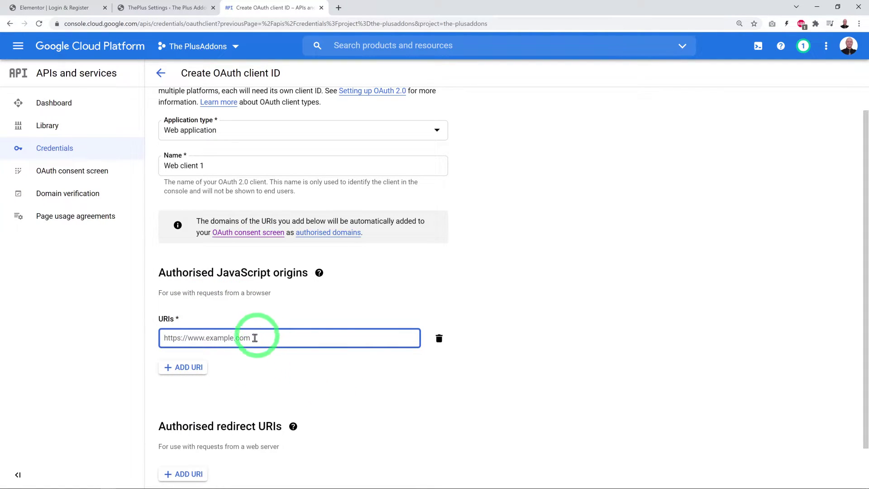
{"action": "type", "text": "https://plusaddons.mrwebreviewstutorials.com"}
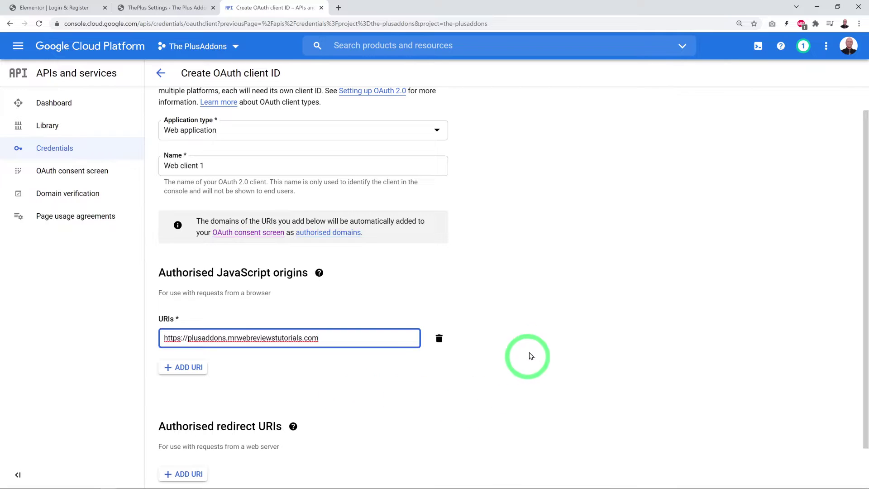
{"action": "left_click", "coordinate": [533, 348]}
{"action": "scroll", "coordinate": [534, 348], "scroll_direction": "down", "scroll_amount": 1}
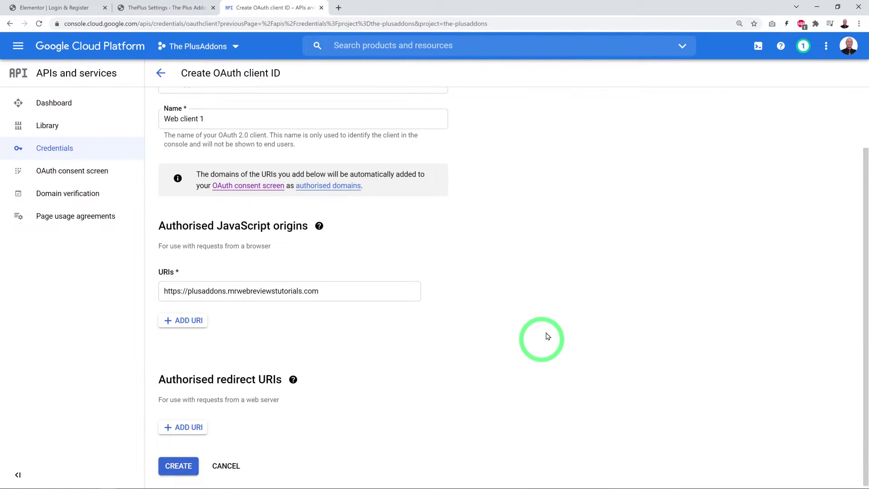
{"action": "left_click", "coordinate": [189, 428]}
{"action": "type", "text": "https://plusaddons.mrwebreviewstutorials.com"}
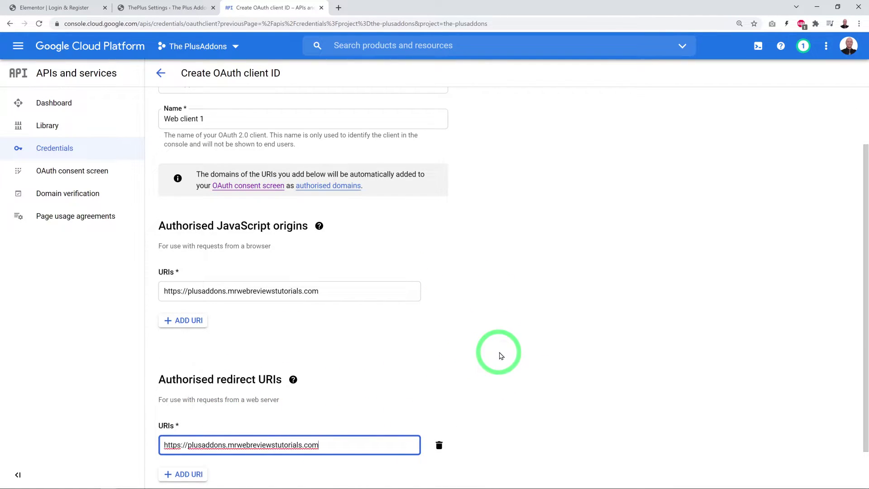
{"action": "scroll", "coordinate": [501, 355], "scroll_direction": "down", "scroll_amount": 1}
Create the Web OAuth client, copy its Client ID, and return to ThePlus Settings.
{"action": "left_click", "coordinate": [180, 462]}
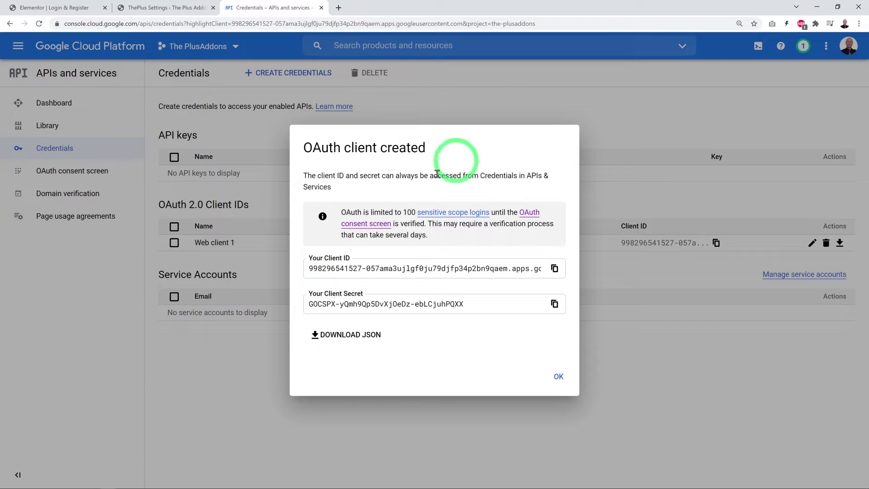
{"action": "left_click", "coordinate": [557, 269]}
{"action": "left_click", "coordinate": [559, 272]}
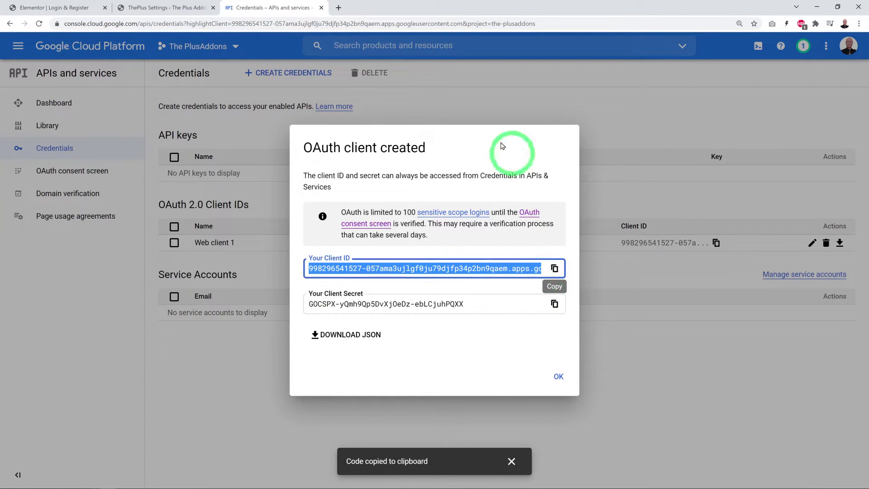
{"action": "left_click", "coordinate": [175, 8]}
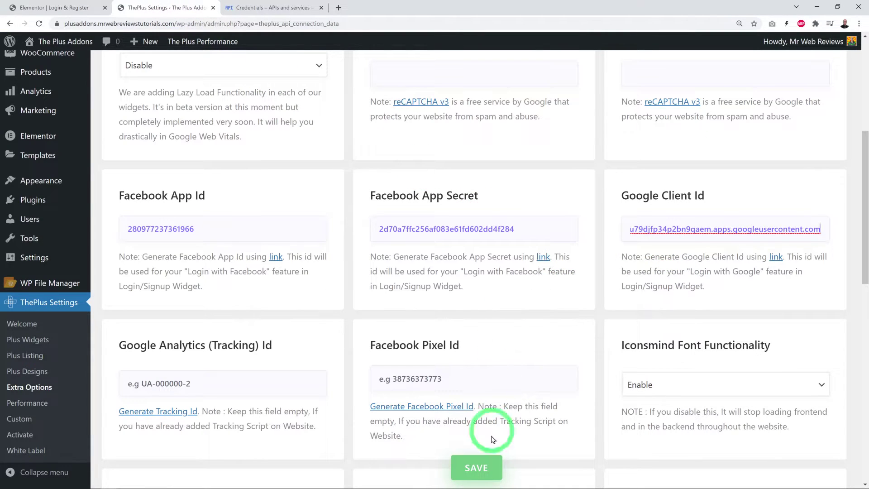
Paste the copied ID into the Google Client Id field, save, and return to Elementor.
{"action": "key", "text": "ctrl+v"}
{"action": "left_click", "coordinate": [487, 467]}
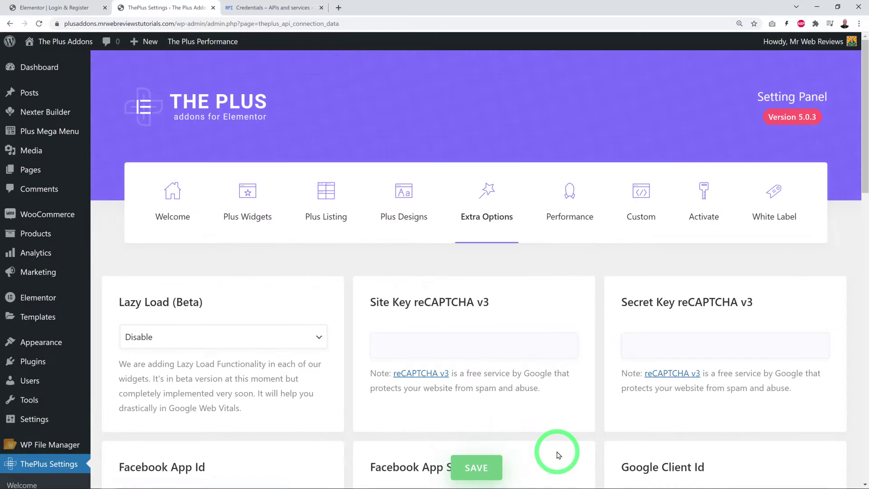
{"action": "scroll", "coordinate": [272, 181], "scroll_direction": "down", "scroll_amount": 4}
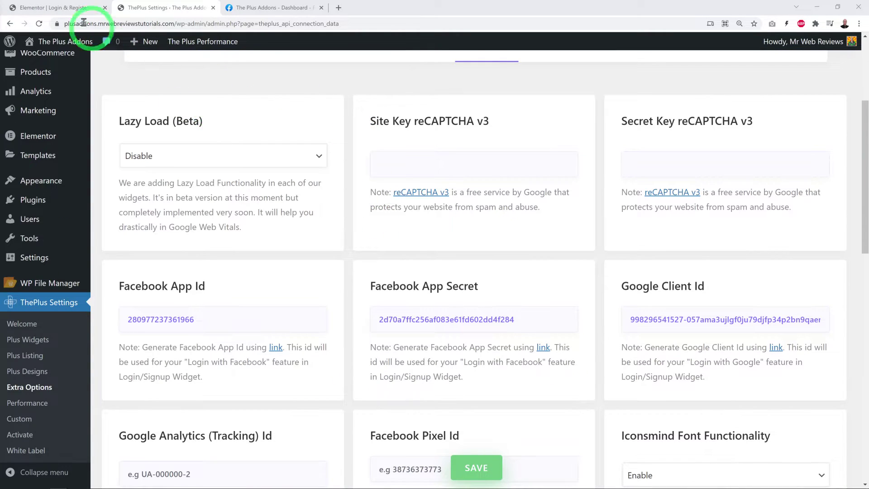
{"action": "left_click", "coordinate": [66, 8]}
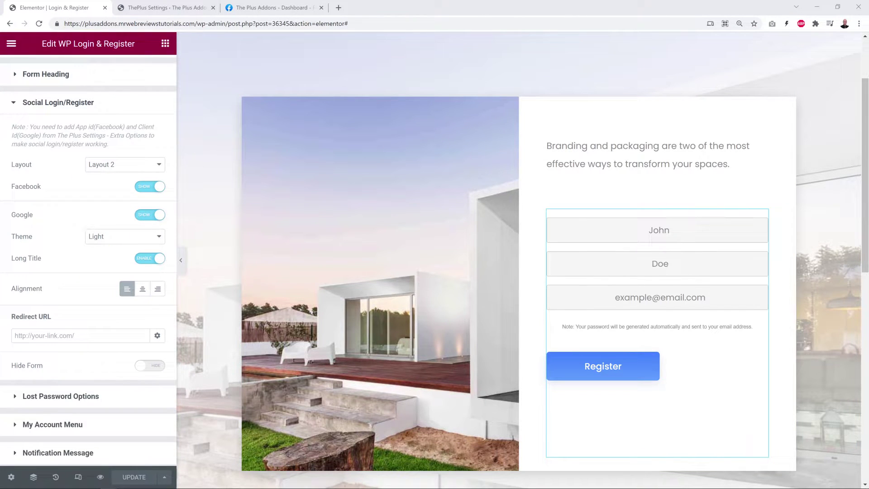
In the maximized incognito window, test Sign in with Google on the live form.
{"action": "key", "text": "alt+Tab"}
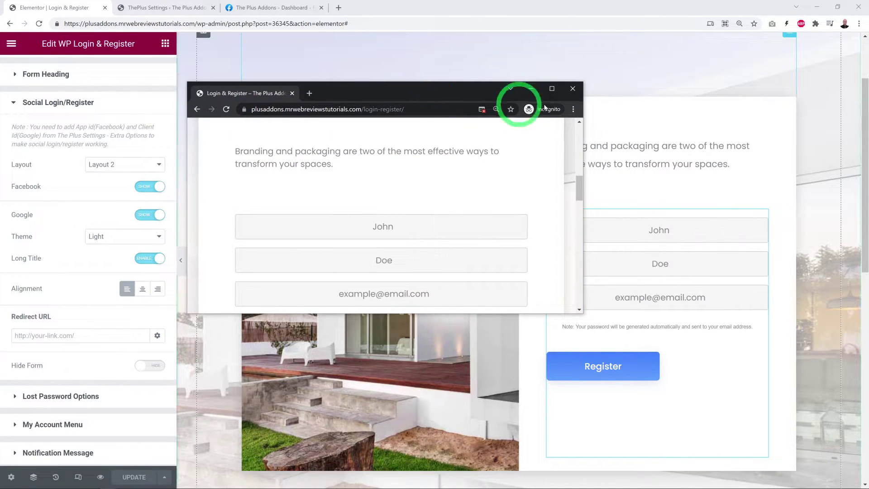
{"action": "left_click", "coordinate": [553, 89]}
{"action": "scroll", "coordinate": [549, 283], "scroll_direction": "up", "scroll_amount": 2}
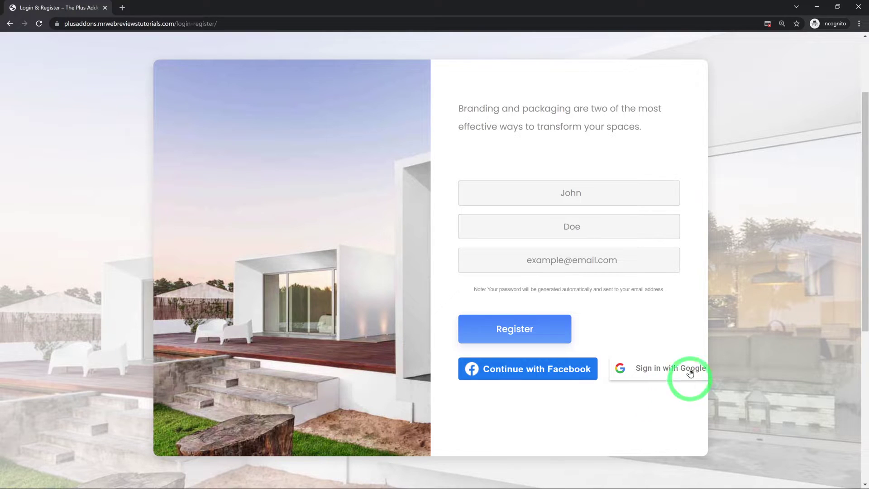
{"action": "left_click", "coordinate": [659, 372]}
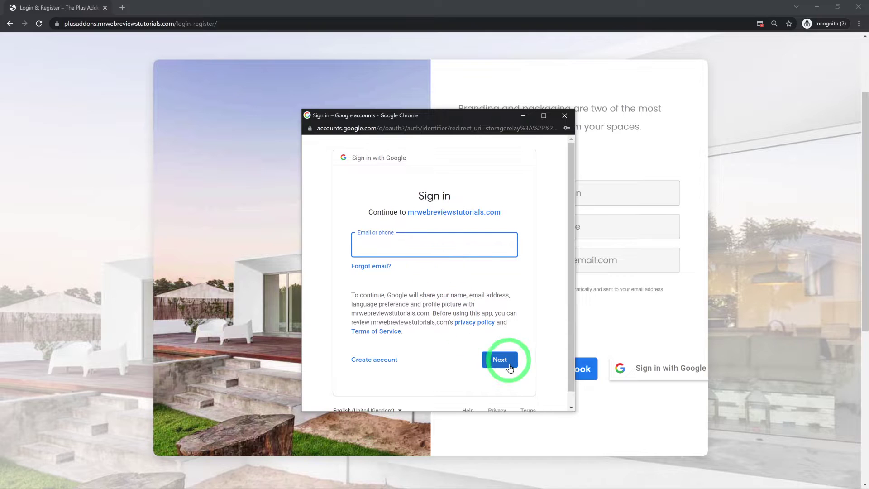
{"action": "left_click", "coordinate": [564, 116]}
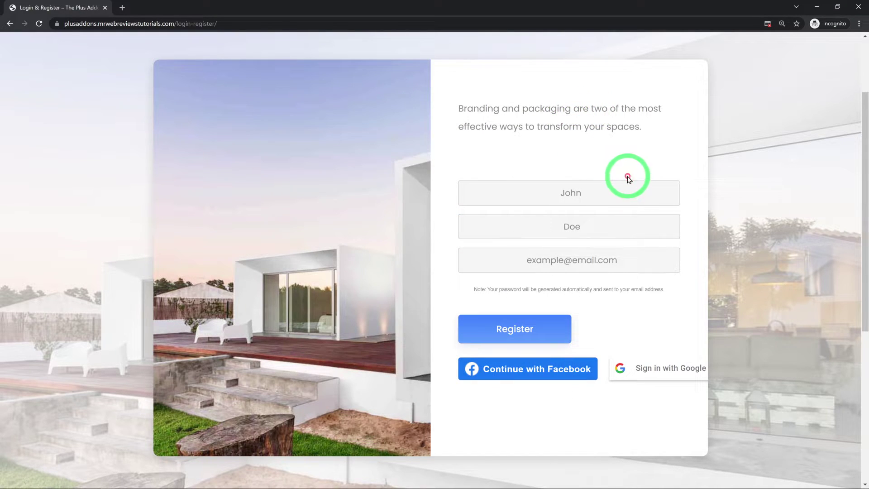
Test Continue with Facebook, which warns 'JSSDK Option is Not Toggled', then open the developer dashboard.
{"action": "left_click", "coordinate": [529, 373]}
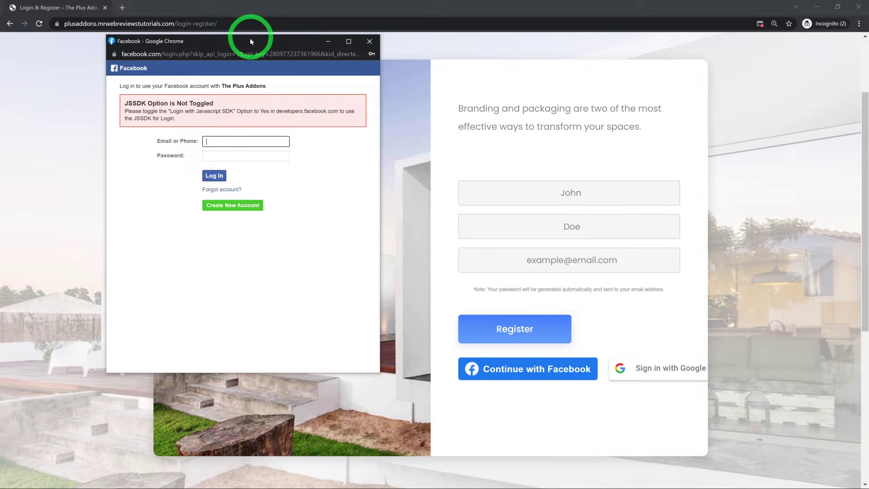
{"action": "left_click_drag", "start_coordinate": [248, 43], "coordinate": [319, 93]}
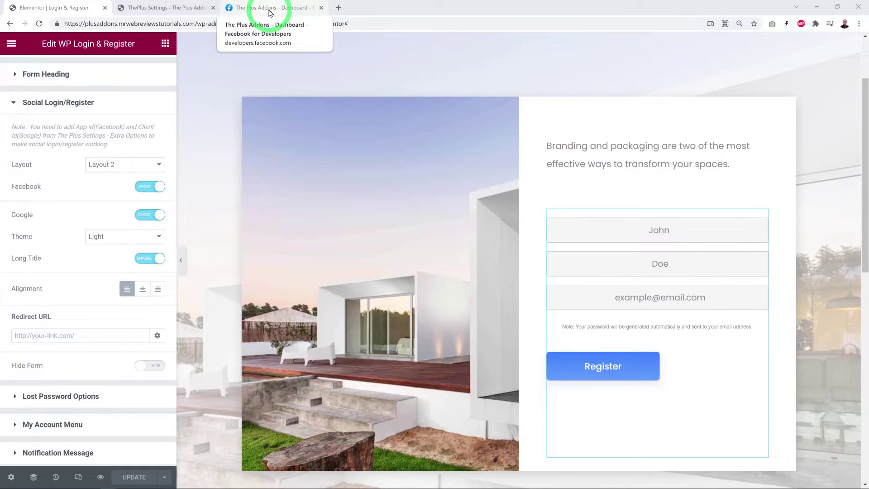
{"action": "left_click", "coordinate": [270, 9]}
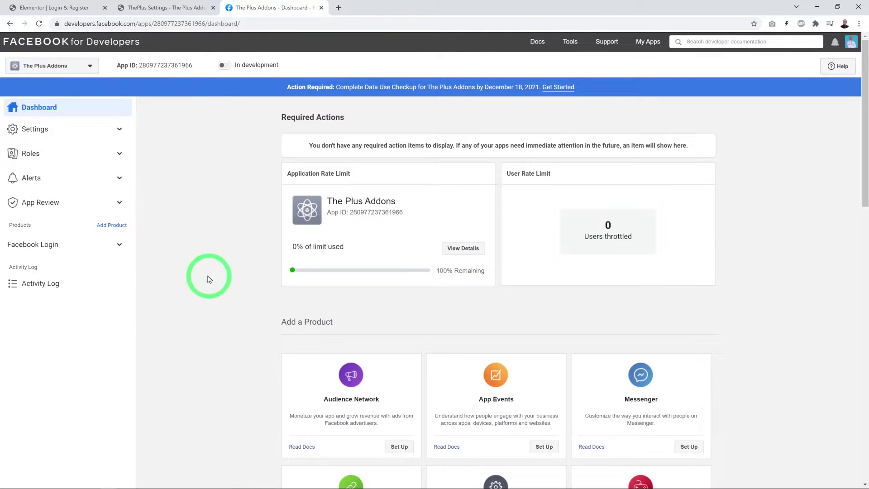
In Facebook Login settings, turn Login with the JavaScript SDK to Yes.
{"action": "left_click", "coordinate": [97, 249]}
{"action": "scroll", "coordinate": [187, 213], "scroll_direction": "down", "scroll_amount": 3}
{"action": "left_click", "coordinate": [43, 265]}
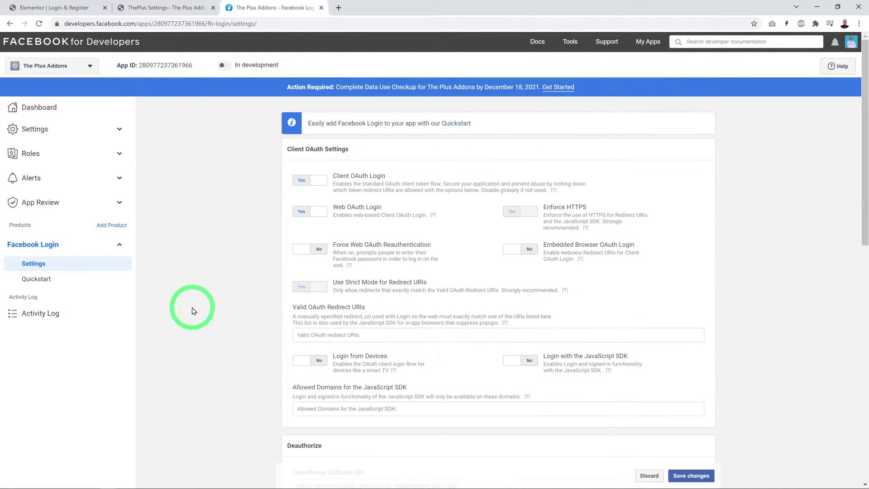
{"action": "scroll", "coordinate": [230, 305], "scroll_direction": "down", "scroll_amount": 3}
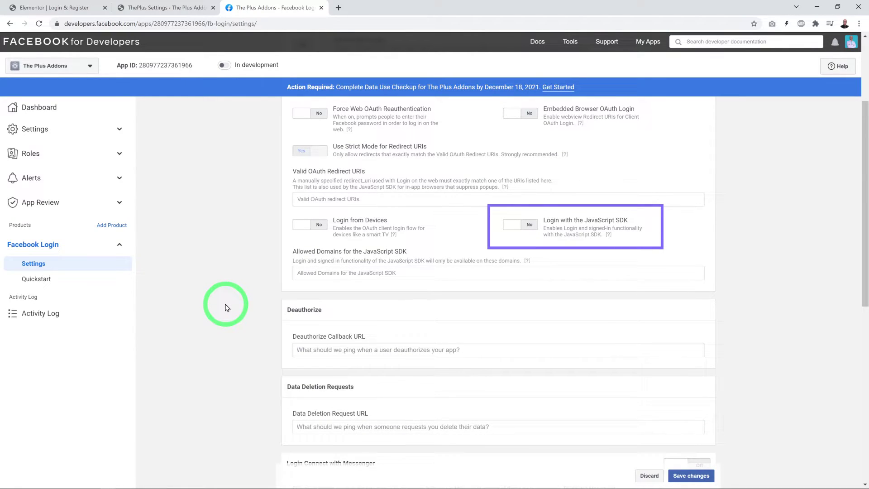
{"action": "left_click", "coordinate": [521, 225]}
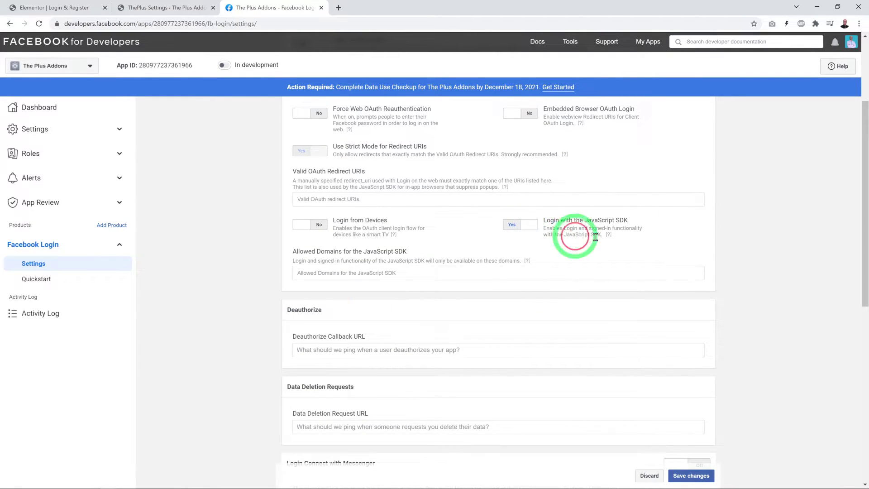
Add the plusaddons site as an allowed domain and redirect URI to check, then save.
{"action": "left_click", "coordinate": [398, 274]}
{"action": "key", "text": "ctrl+v"}
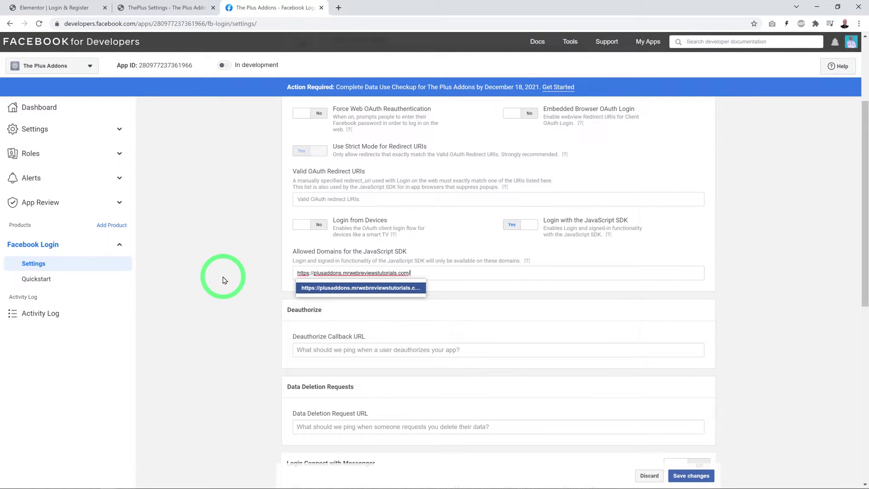
{"action": "left_click", "coordinate": [226, 276]}
{"action": "scroll", "coordinate": [224, 280], "scroll_direction": "down", "scroll_amount": 10}
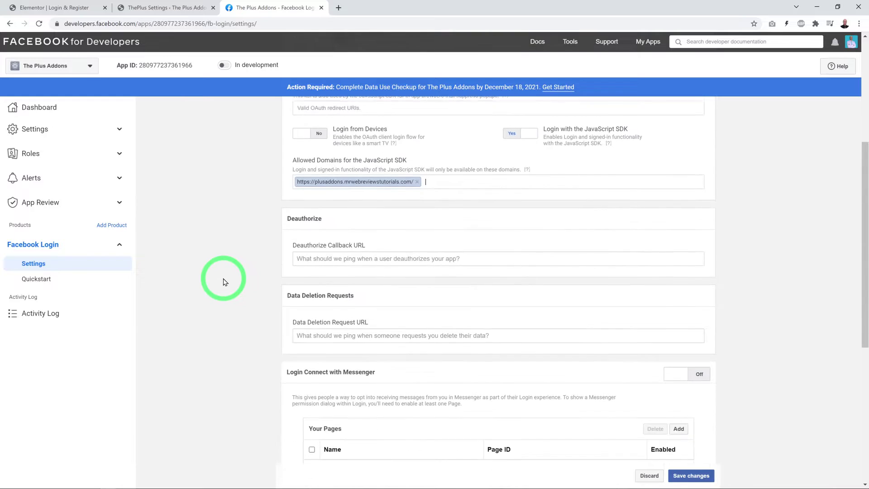
{"action": "left_click", "coordinate": [379, 419]}
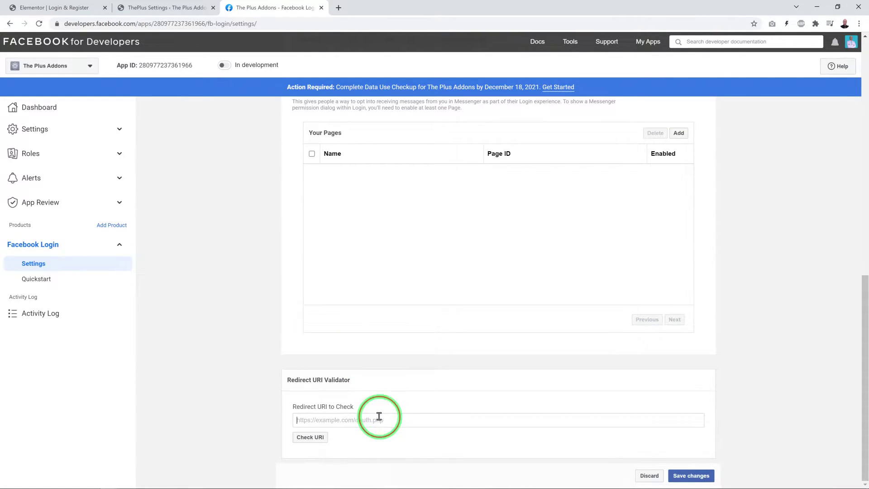
{"action": "key", "text": "ctrl+v"}
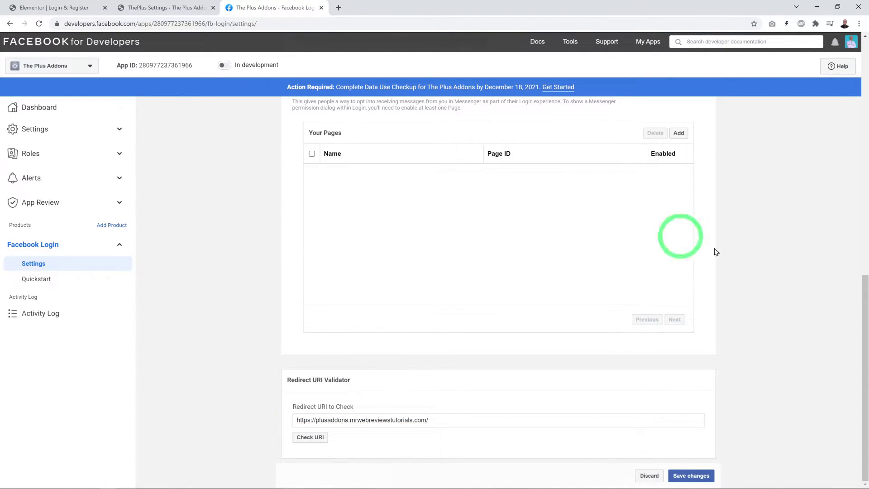
{"action": "left_click", "coordinate": [691, 475]}
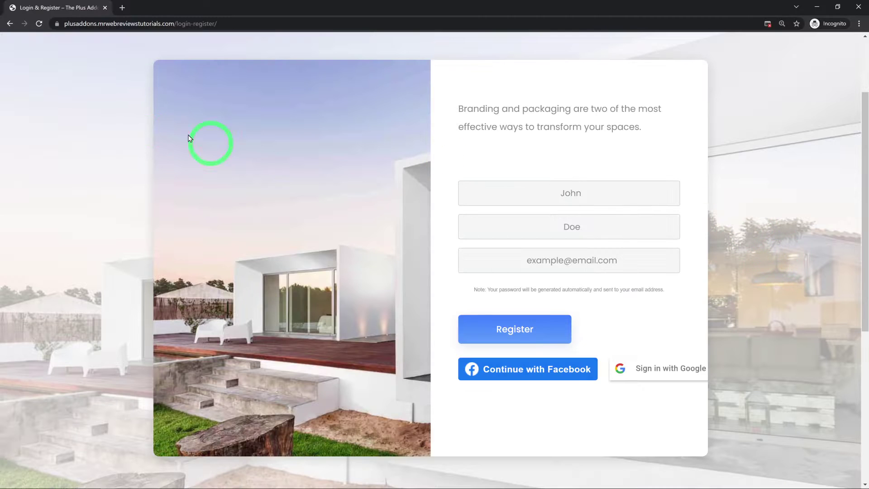
Reload the live login page and confirm Continue with Facebook now opens its sign-in popup.
{"action": "left_click", "coordinate": [39, 24]}
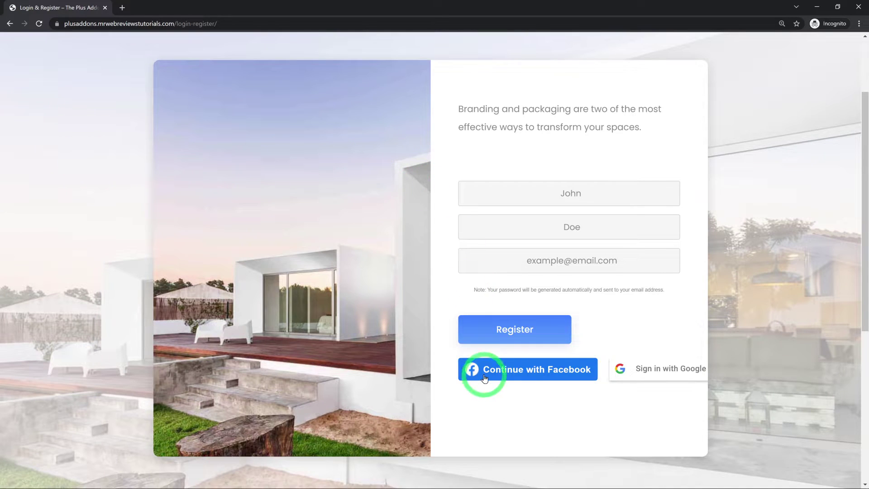
{"action": "left_click", "coordinate": [538, 377]}
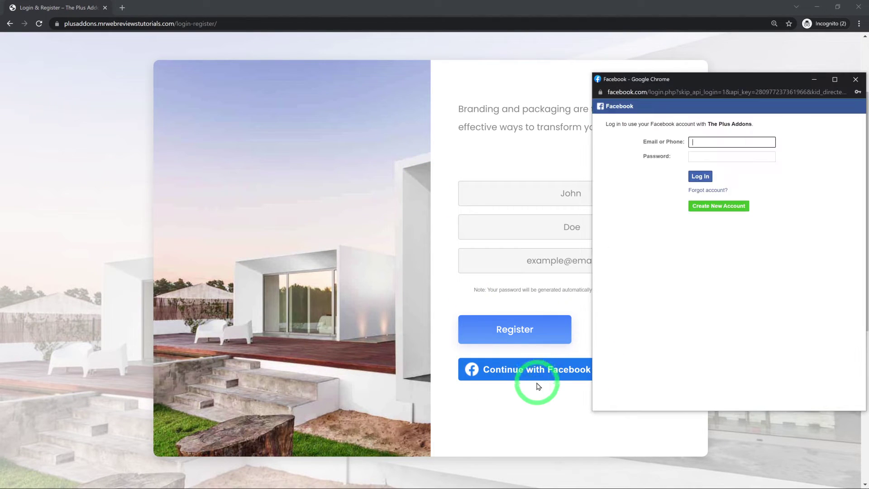
{"action": "left_click_drag", "start_coordinate": [688, 83], "coordinate": [457, 75]}
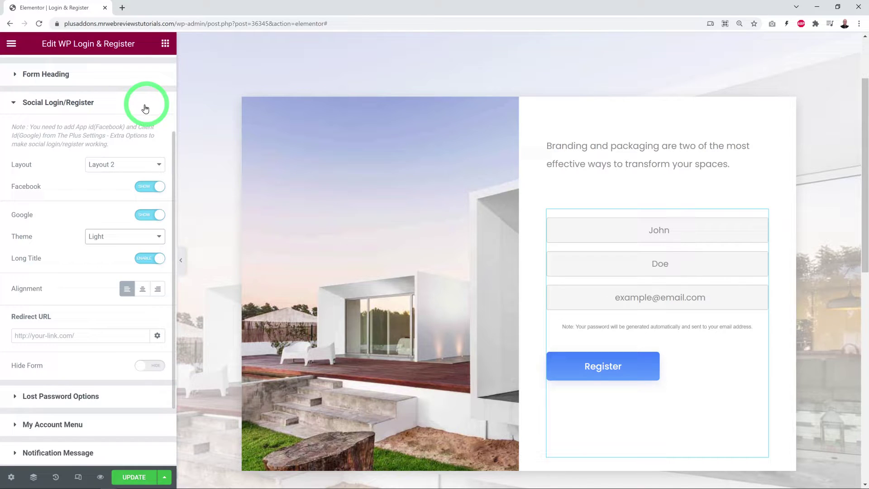
Set the social login buttons to Layout 1, update the page, and reload the live form.
{"action": "left_click", "coordinate": [158, 165]}
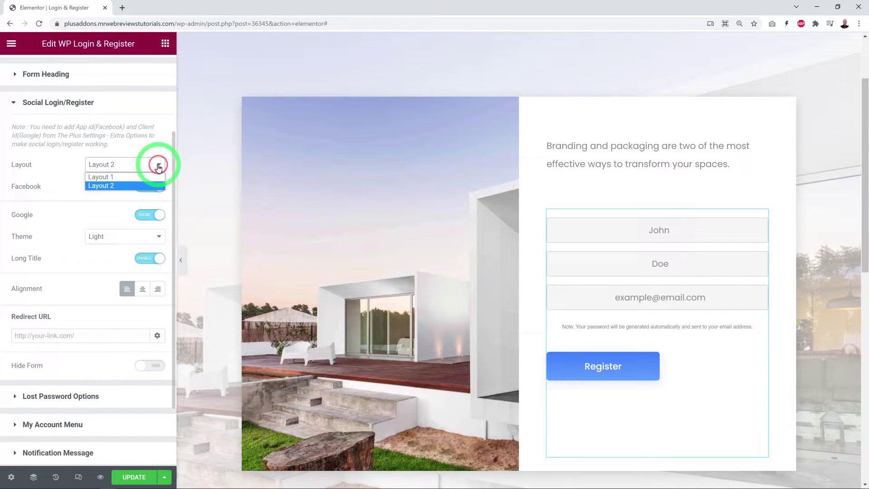
{"action": "left_click", "coordinate": [136, 177]}
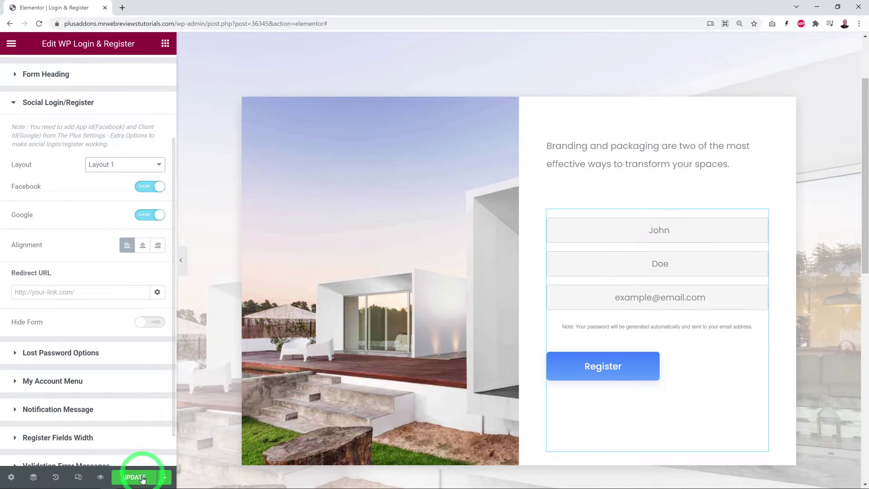
{"action": "left_click", "coordinate": [134, 477]}
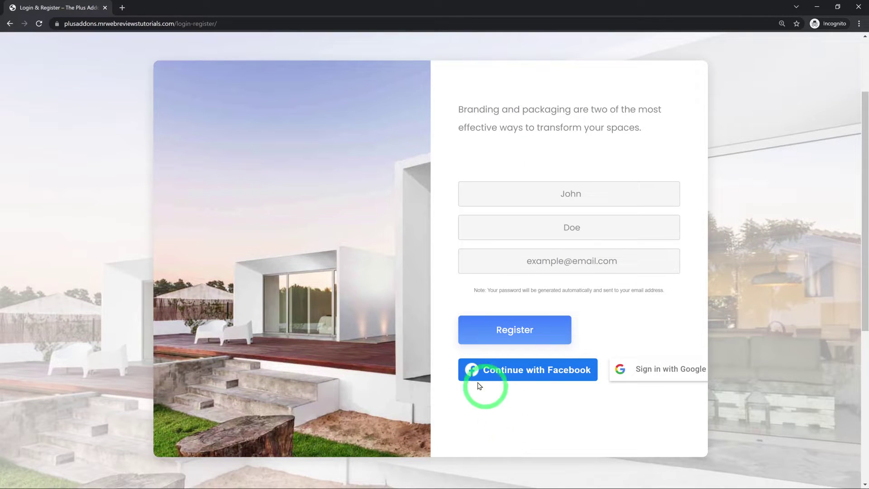
{"action": "left_click", "coordinate": [38, 25]}
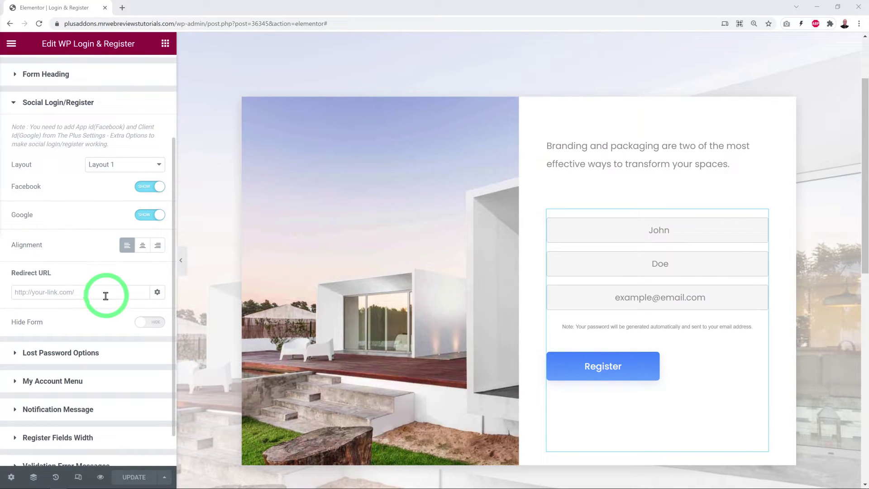
{"action": "left_click", "coordinate": [81, 292]}
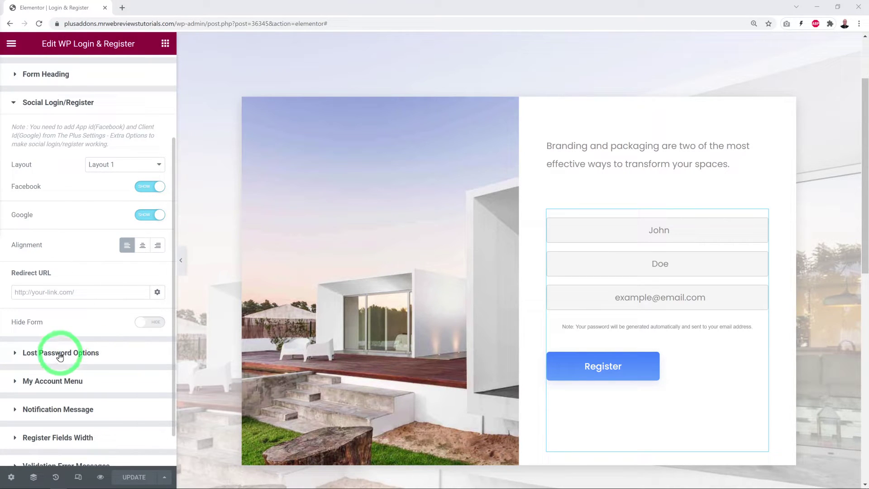
Change the form Type to Login and expand the Lost Password Options.
{"action": "left_click", "coordinate": [79, 356]}
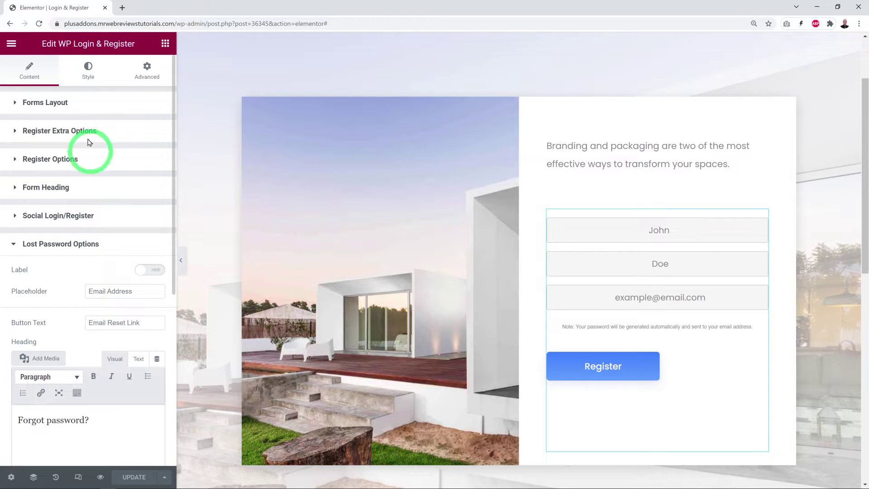
{"action": "left_click", "coordinate": [59, 110]}
{"action": "left_click", "coordinate": [159, 131]}
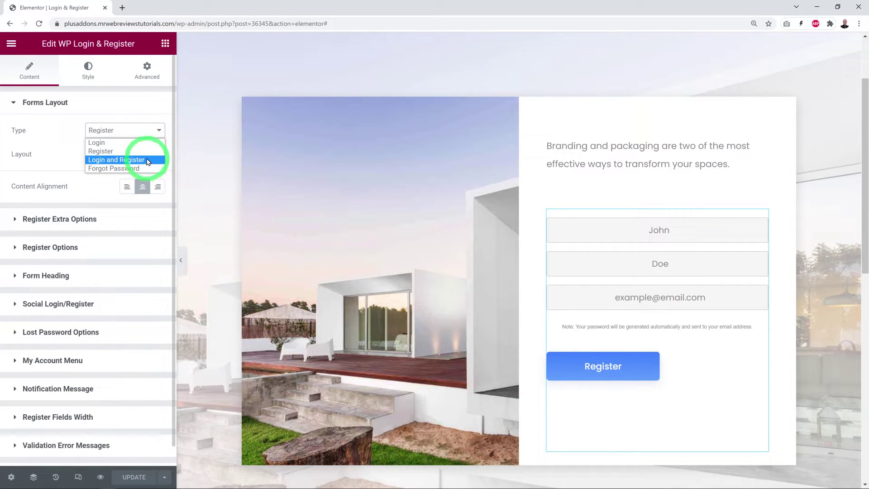
{"action": "left_click", "coordinate": [101, 143]}
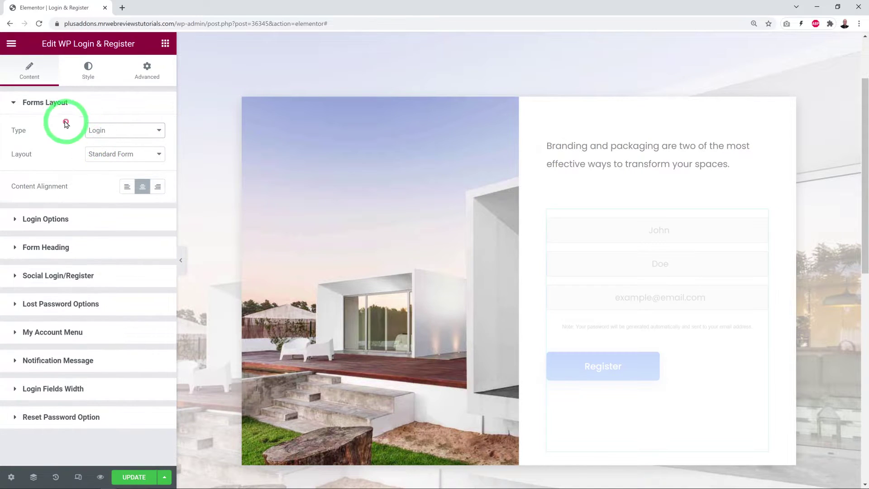
{"action": "left_click", "coordinate": [66, 308]}
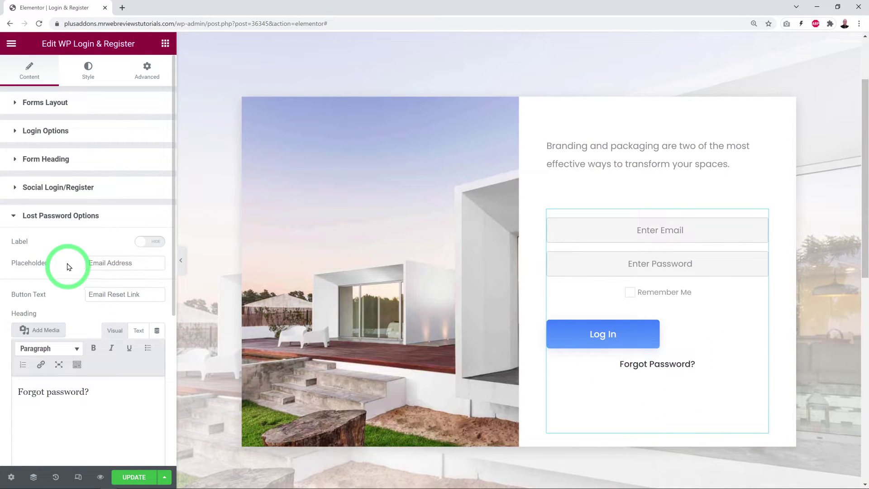
Check the Forgot Password reset view, showing the reset field label briefly, then hiding it.
{"action": "left_click", "coordinate": [669, 365]}
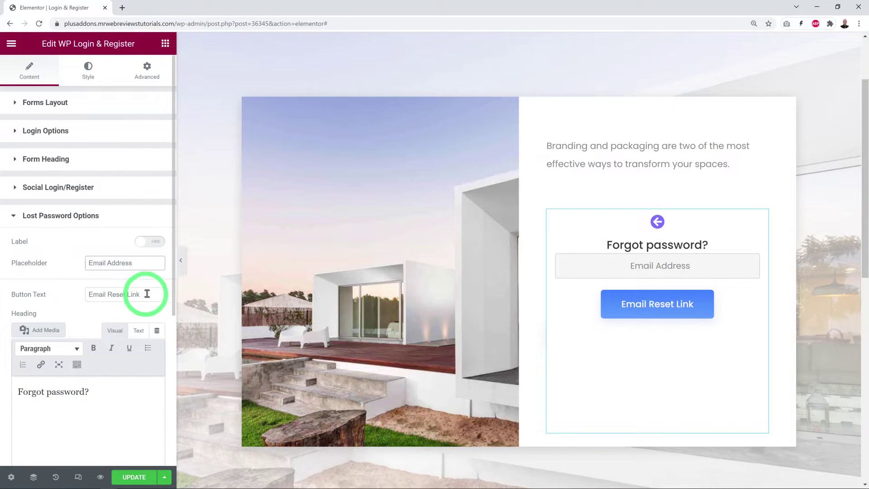
{"action": "left_click_drag", "start_coordinate": [149, 293], "coordinate": [83, 297]}
{"action": "left_click", "coordinate": [72, 295]}
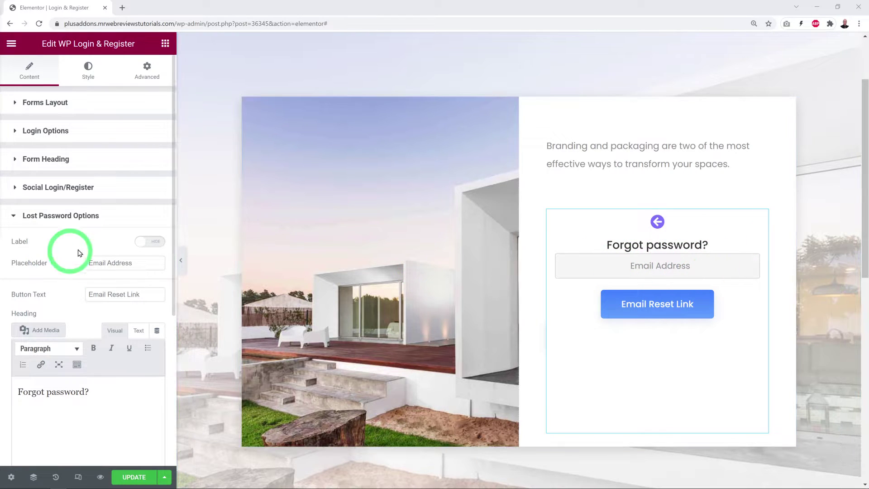
{"action": "left_click", "coordinate": [149, 244]}
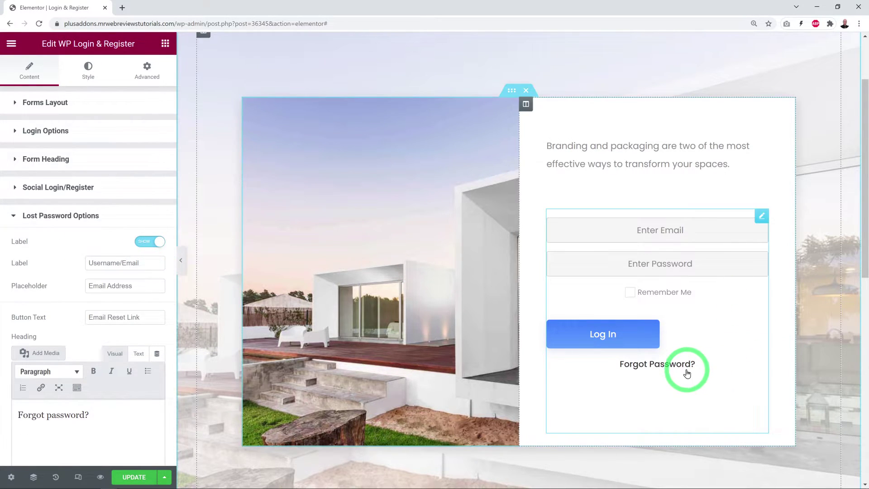
{"action": "left_click", "coordinate": [681, 365]}
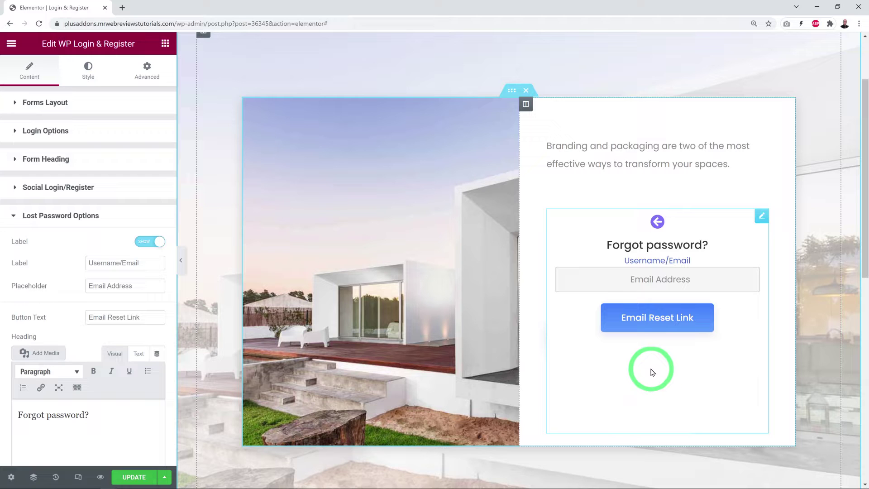
{"action": "left_click", "coordinate": [156, 242]}
{"action": "left_click", "coordinate": [53, 216]}
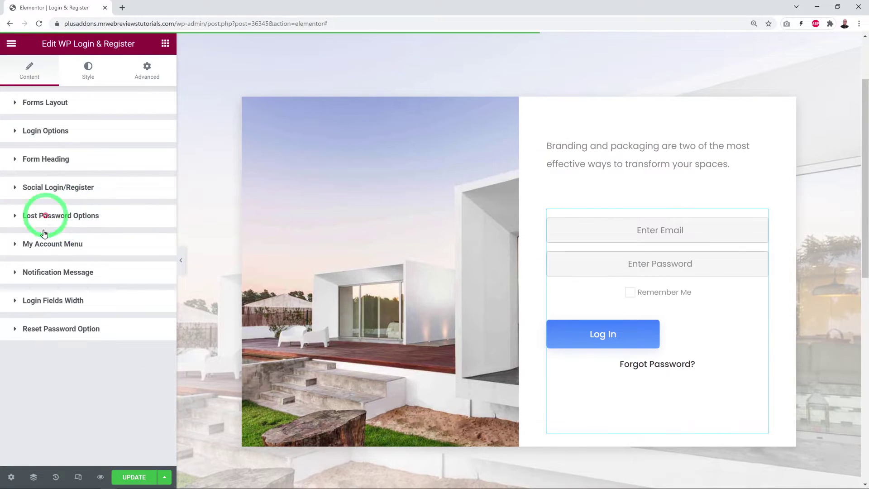
{"action": "left_click", "coordinate": [68, 243]}
Preview the live page and check the account menu's avatar, name, Edit Profile and Logout links.
{"action": "scroll", "coordinate": [105, 307], "scroll_direction": "down", "scroll_amount": 3}
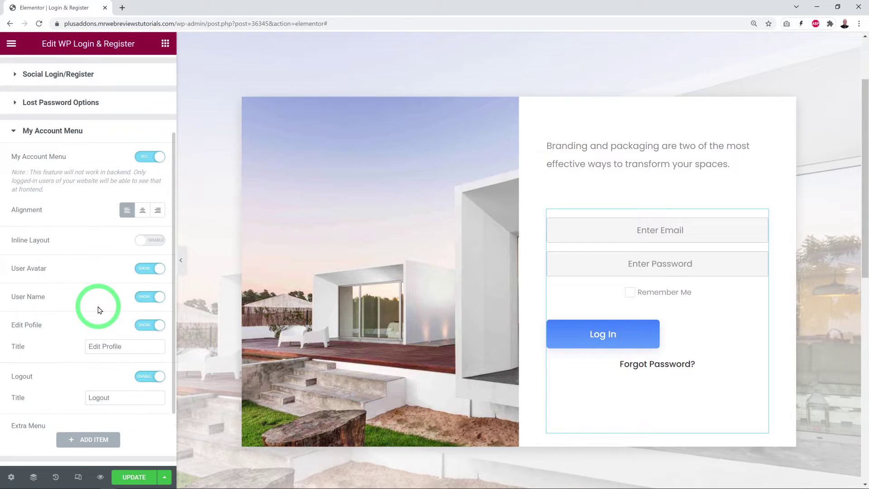
{"action": "left_click", "coordinate": [100, 477]}
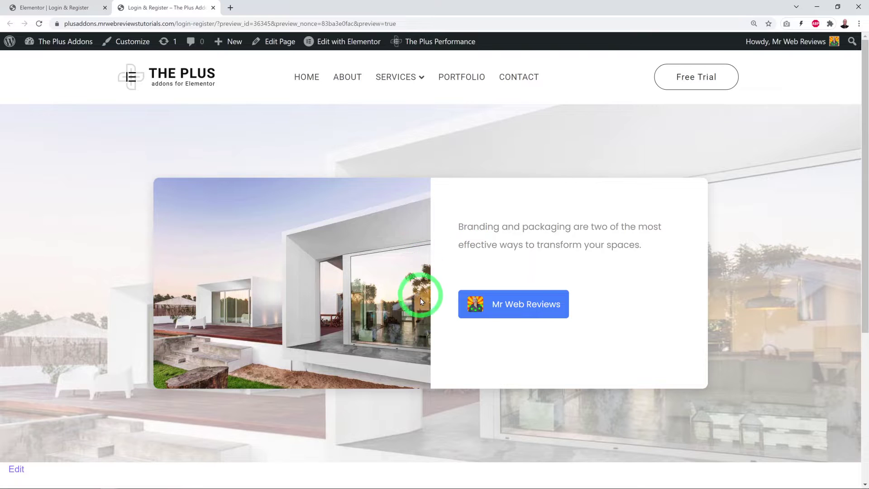
{"action": "left_click", "coordinate": [475, 309]}
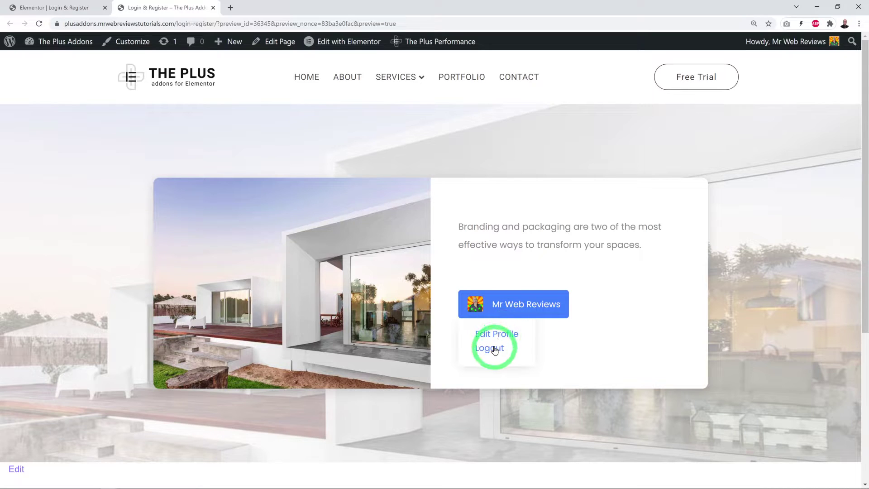
{"action": "left_click", "coordinate": [56, 12]}
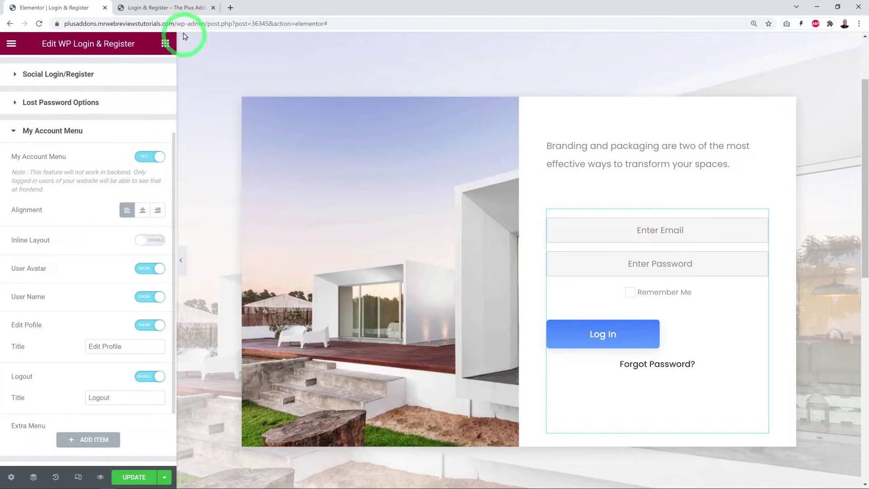
{"action": "left_click", "coordinate": [179, 7]}
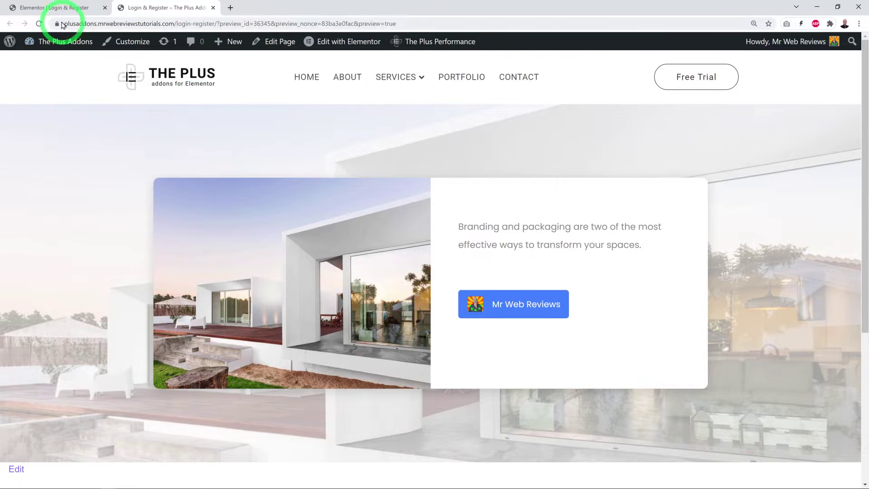
{"action": "left_click", "coordinate": [45, 7]}
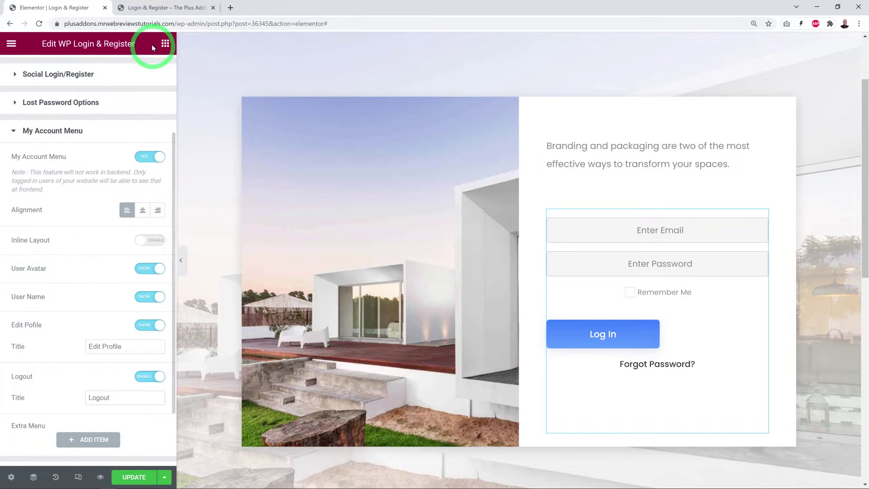
{"action": "left_click", "coordinate": [162, 10]}
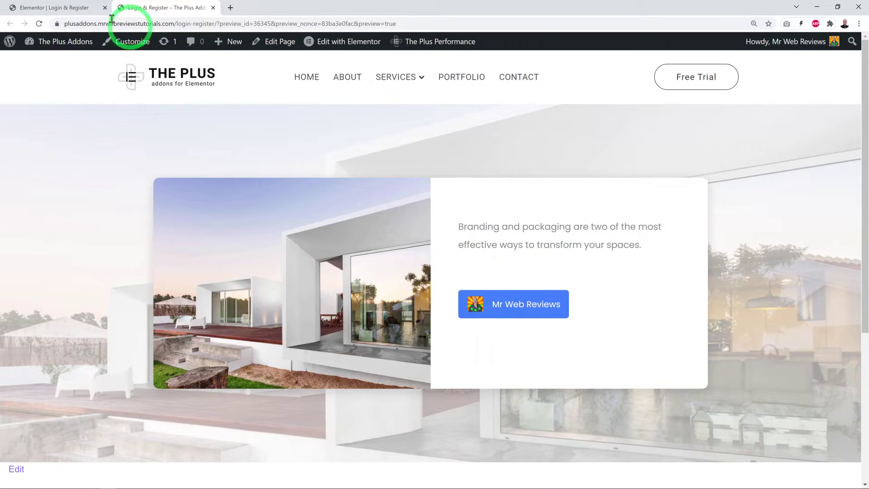
{"action": "left_click", "coordinate": [59, 8]}
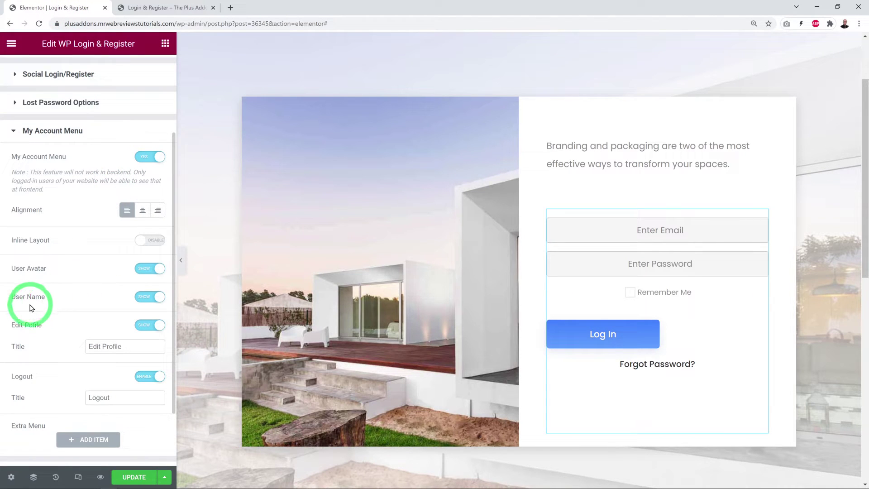
{"action": "left_click", "coordinate": [136, 8]}
{"action": "left_click", "coordinate": [496, 313]}
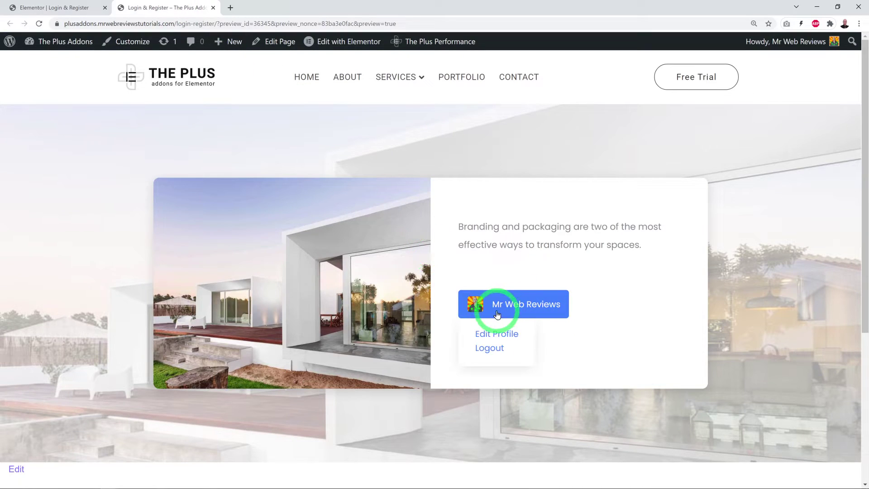
{"action": "left_click", "coordinate": [75, 8]}
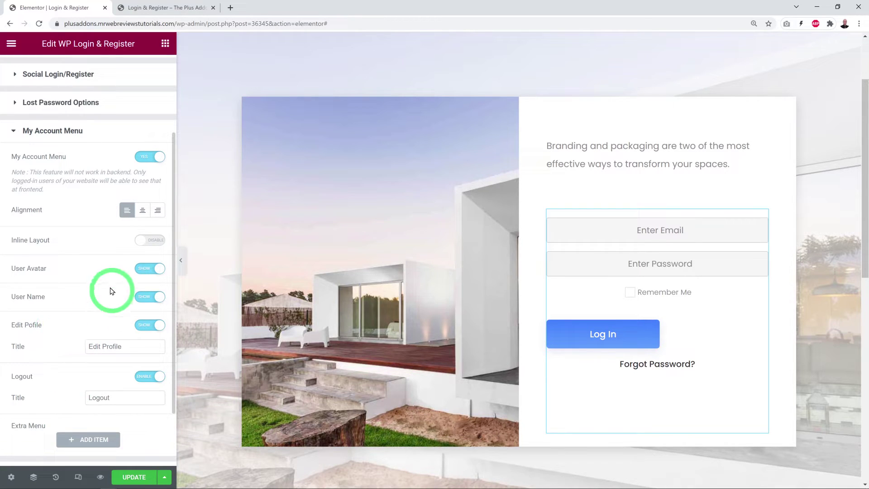
Preview the account menu with Inline Layout on, then switch Inline Layout back off.
{"action": "left_click", "coordinate": [149, 245]}
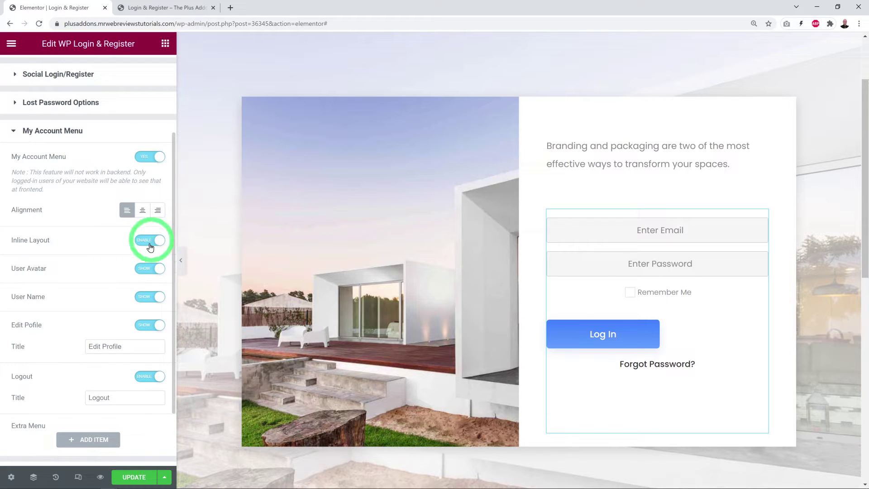
{"action": "left_click", "coordinate": [101, 477]}
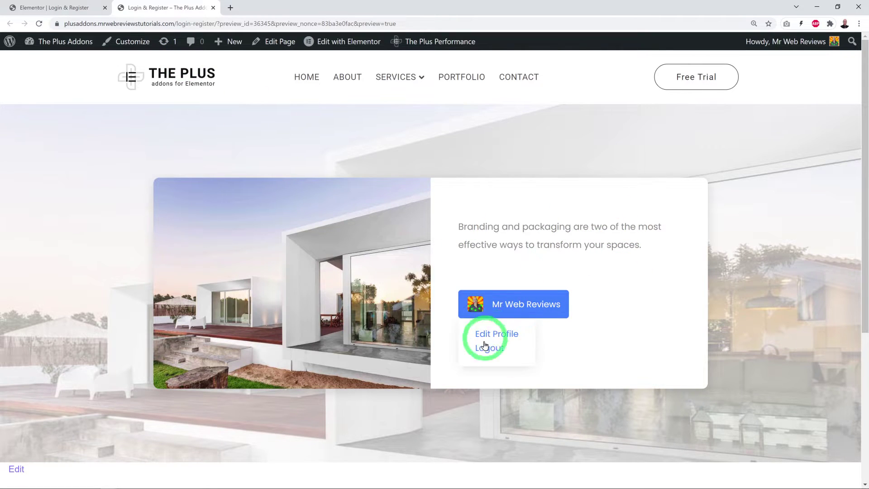
{"action": "left_click", "coordinate": [68, 7]}
{"action": "left_click", "coordinate": [151, 241]}
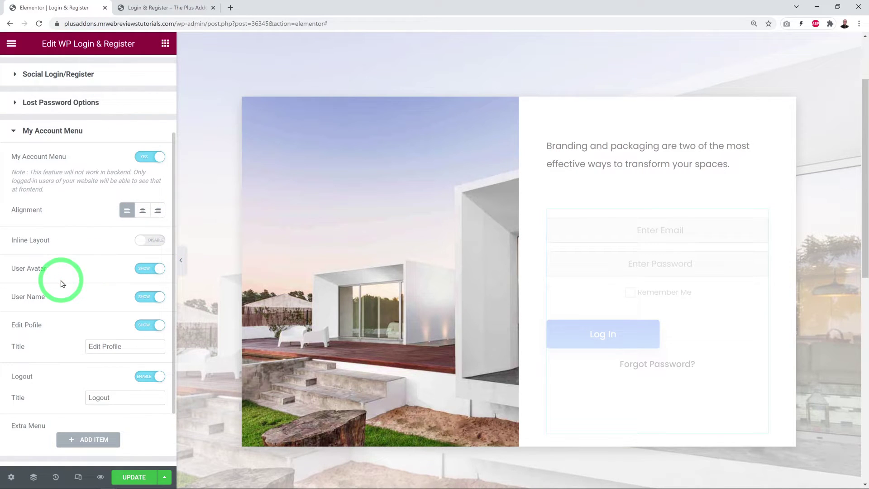
Add a Download extra menu item linked to the pasted login-register page URL.
{"action": "scroll", "coordinate": [54, 307], "scroll_direction": "down", "scroll_amount": 2}
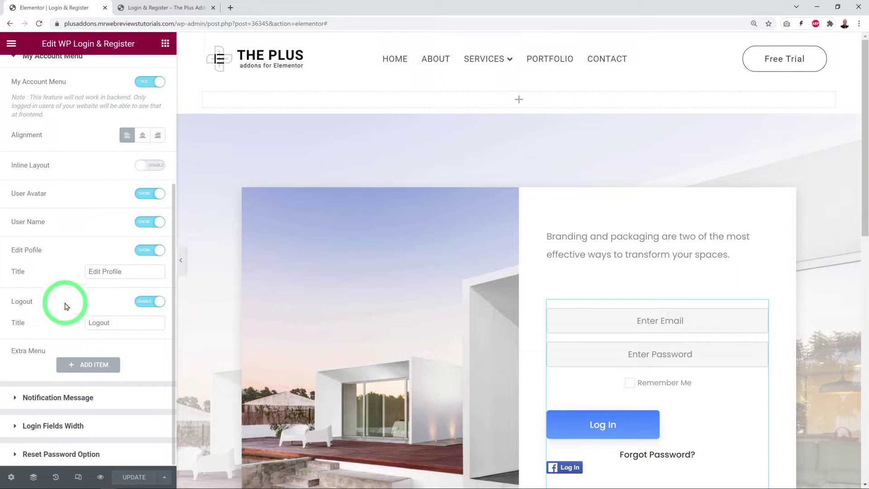
{"action": "left_click", "coordinate": [82, 368]}
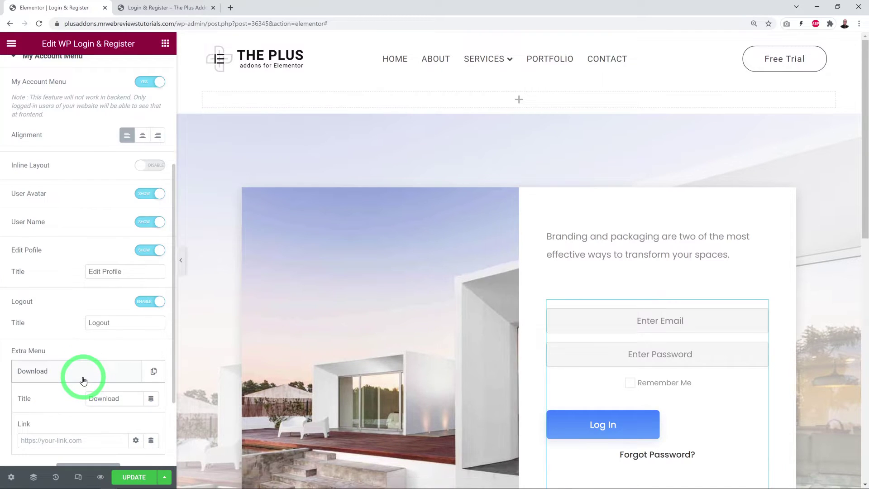
{"action": "scroll", "coordinate": [74, 349], "scroll_direction": "down", "scroll_amount": 2}
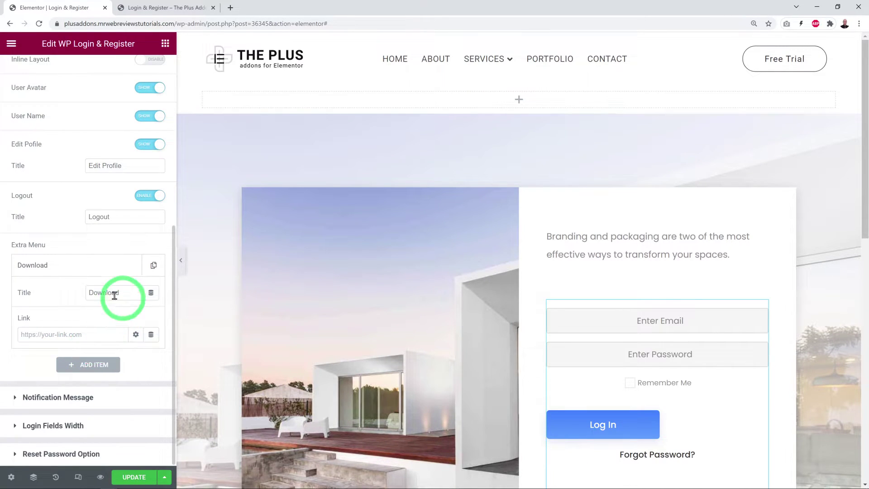
{"action": "left_click", "coordinate": [84, 335]}
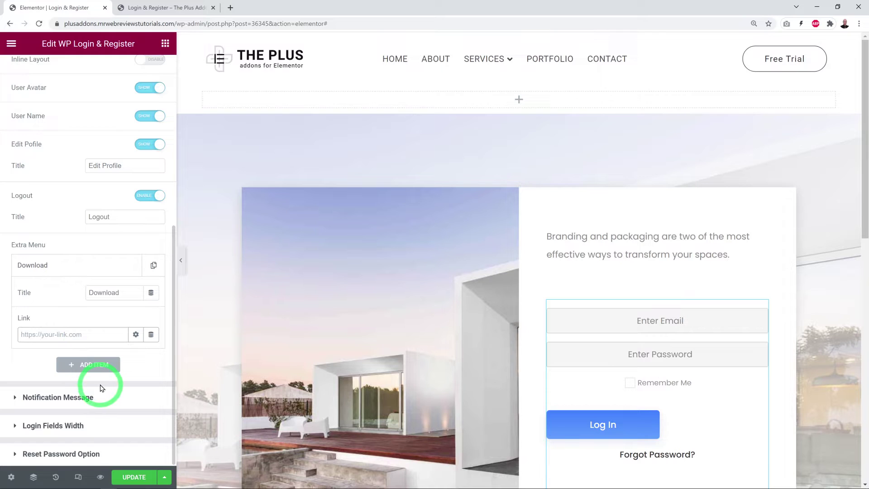
{"action": "key", "text": "ctrl+v"}
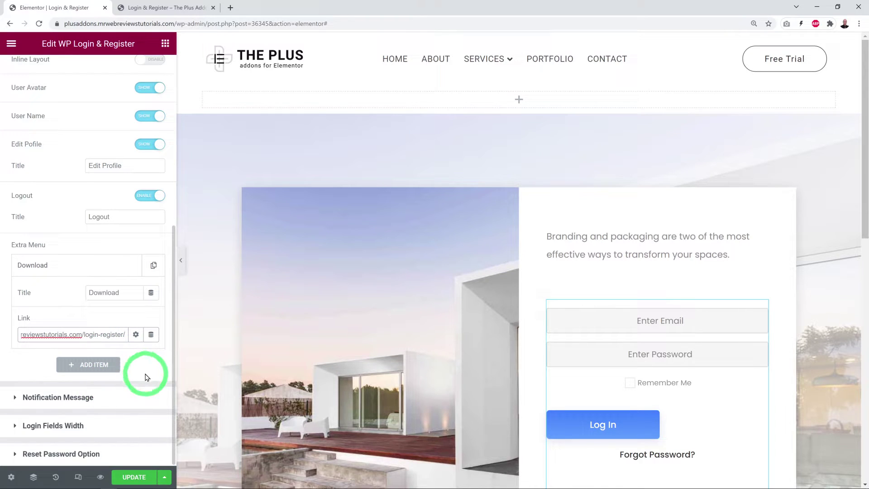
{"action": "left_click", "coordinate": [42, 265]}
Confirm in a live preview that Download appears between Edit Profile and Logout.
{"action": "scroll", "coordinate": [130, 271], "scroll_direction": "up", "scroll_amount": 2}
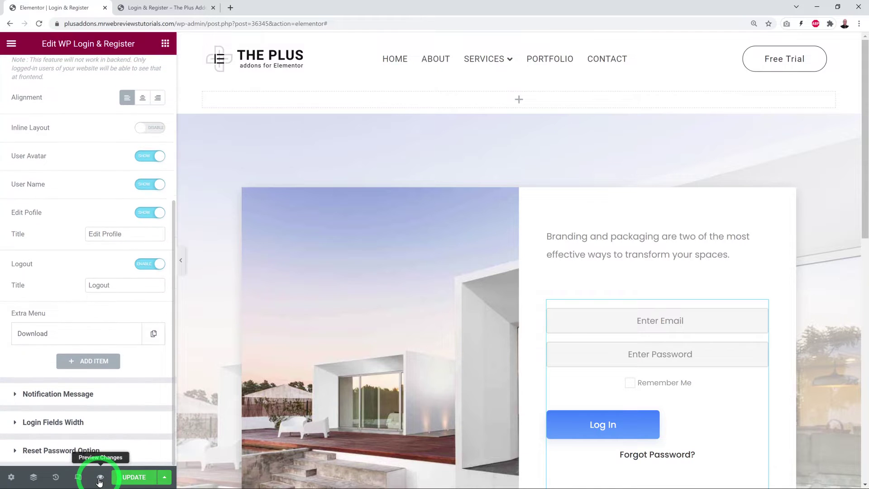
{"action": "left_click", "coordinate": [101, 462]}
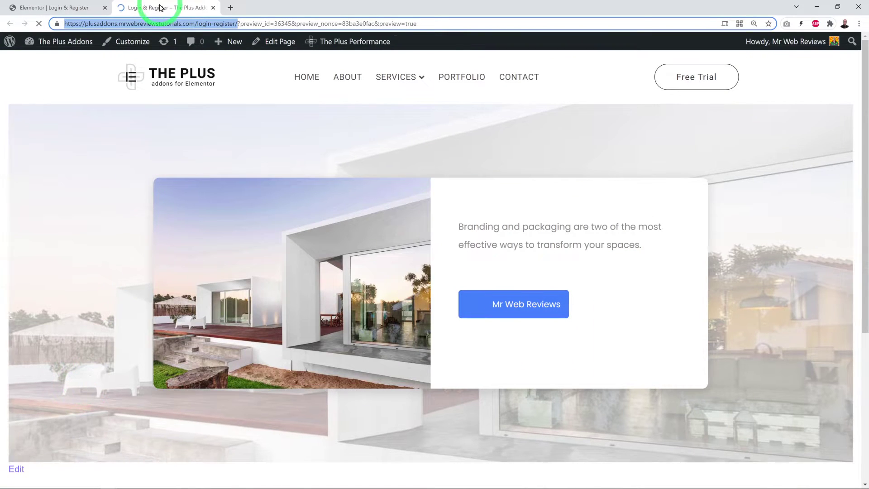
{"action": "left_click", "coordinate": [539, 298]}
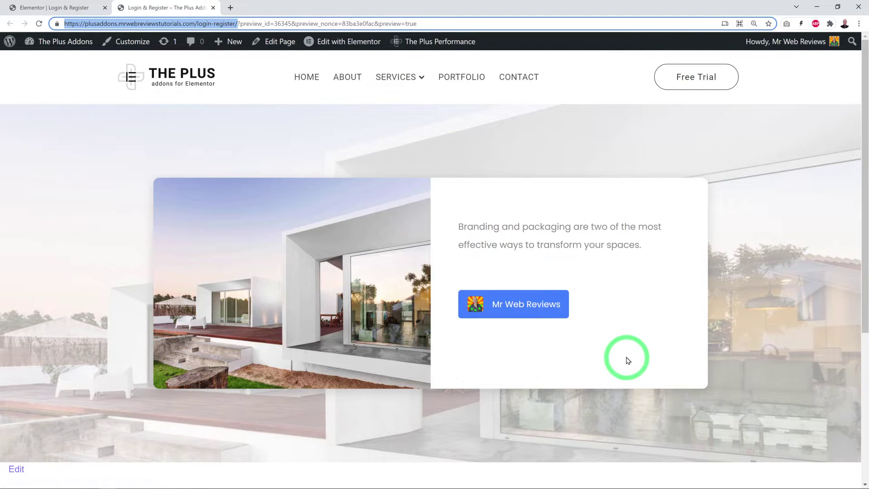
{"action": "left_click", "coordinate": [79, 8]}
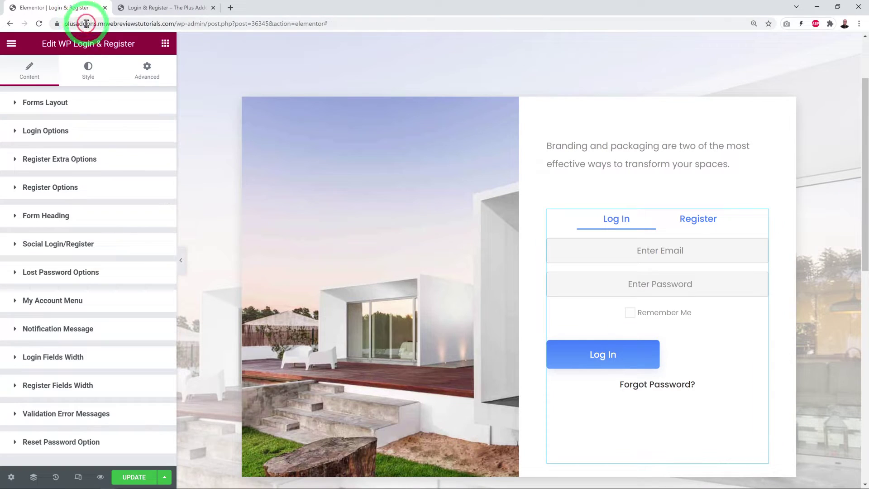
Try a User Name width of 59 under Login Fields Width, then clear it back to full width.
{"action": "left_click", "coordinate": [65, 333]}
{"action": "scroll", "coordinate": [79, 294], "scroll_direction": "down", "scroll_amount": 5}
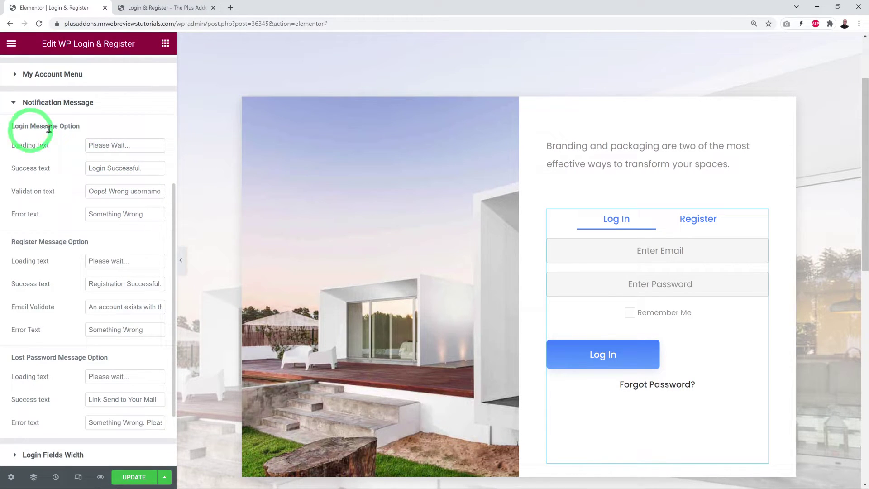
{"action": "scroll", "coordinate": [31, 268], "scroll_direction": "down", "scroll_amount": 2}
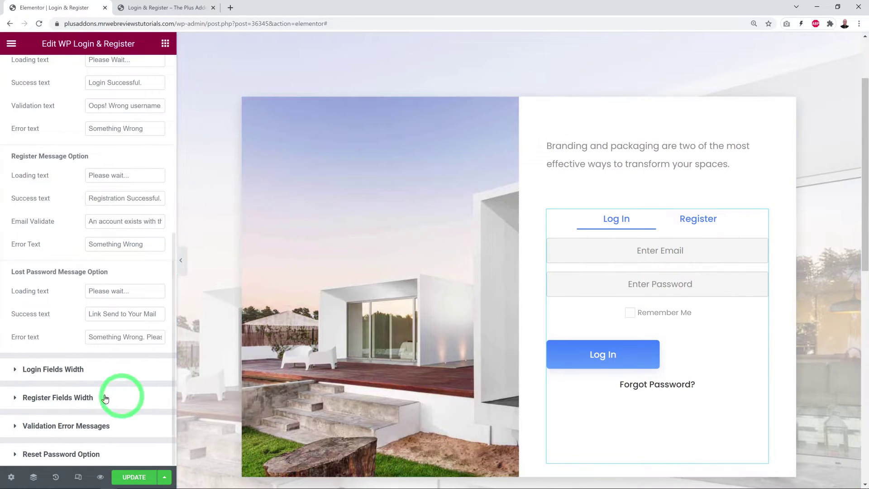
{"action": "left_click", "coordinate": [68, 369]}
{"action": "scroll", "coordinate": [111, 271], "scroll_direction": "down", "scroll_amount": 3}
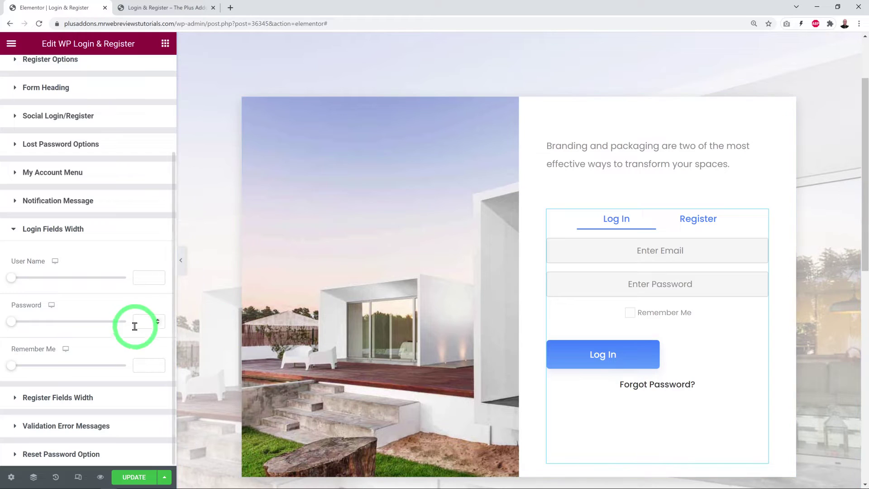
{"action": "left_click_drag", "start_coordinate": [10, 281], "coordinate": [79, 283]}
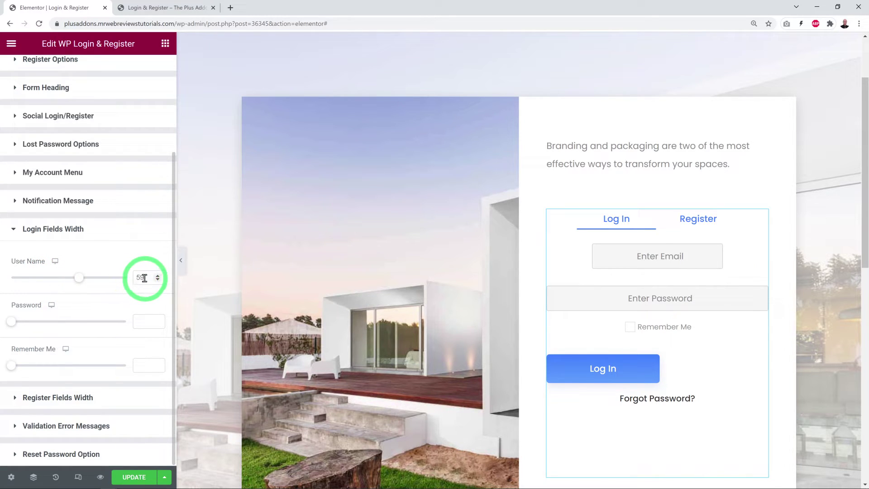
{"action": "left_click_drag", "start_coordinate": [143, 277], "coordinate": [126, 282]}
{"action": "key", "text": "BackSpace"}
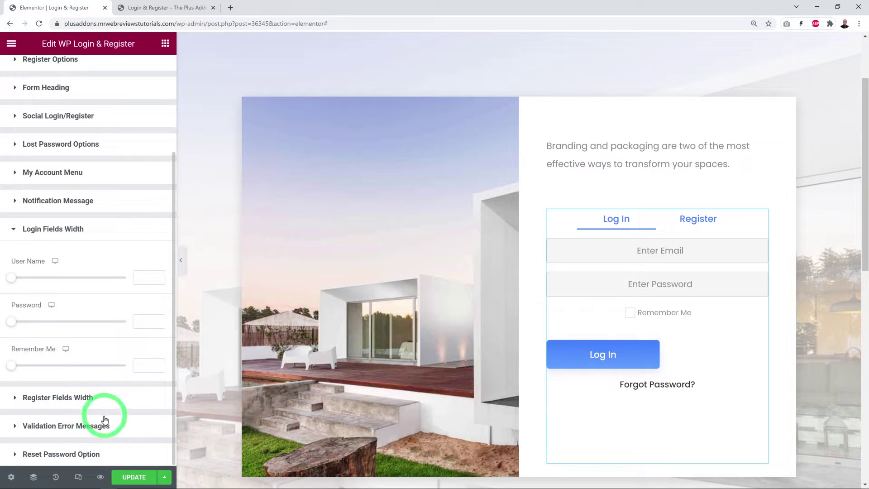
Test the register form's default validation errors by submitting it with the last name empty.
{"action": "left_click", "coordinate": [49, 429]}
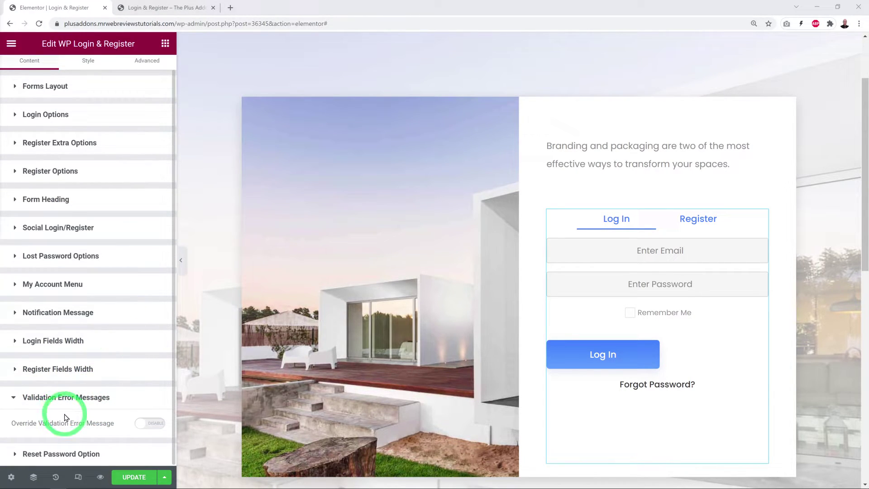
{"action": "left_click", "coordinate": [149, 424]}
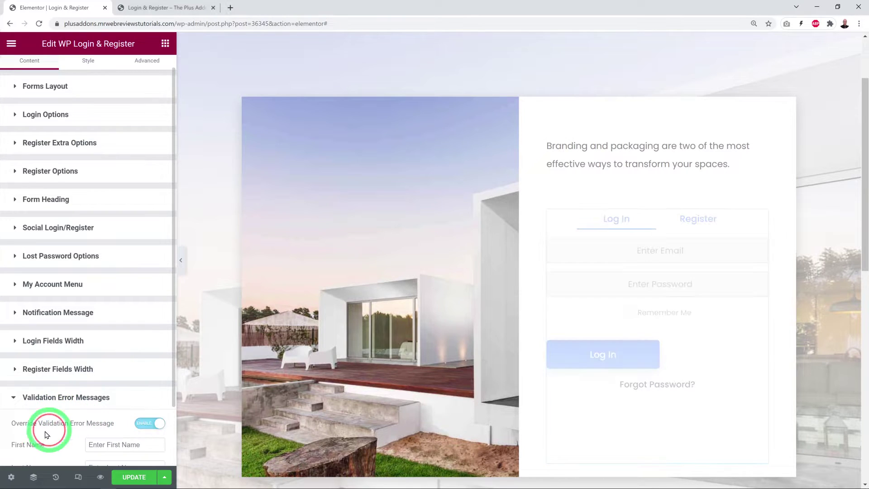
{"action": "left_click", "coordinate": [147, 423]}
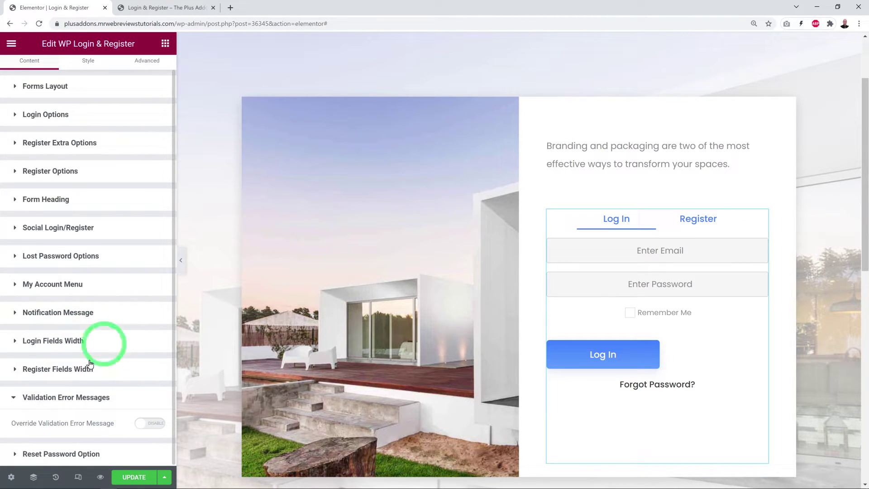
{"action": "left_click", "coordinate": [132, 476]}
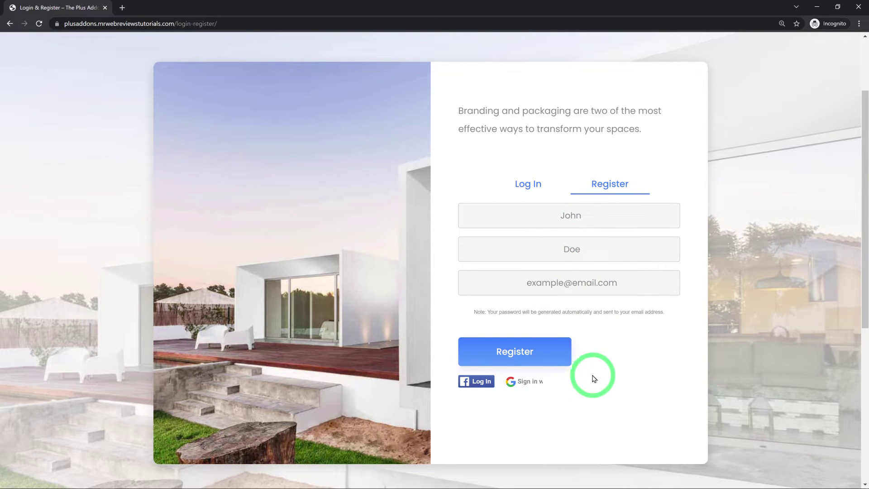
{"action": "left_click", "coordinate": [511, 353]}
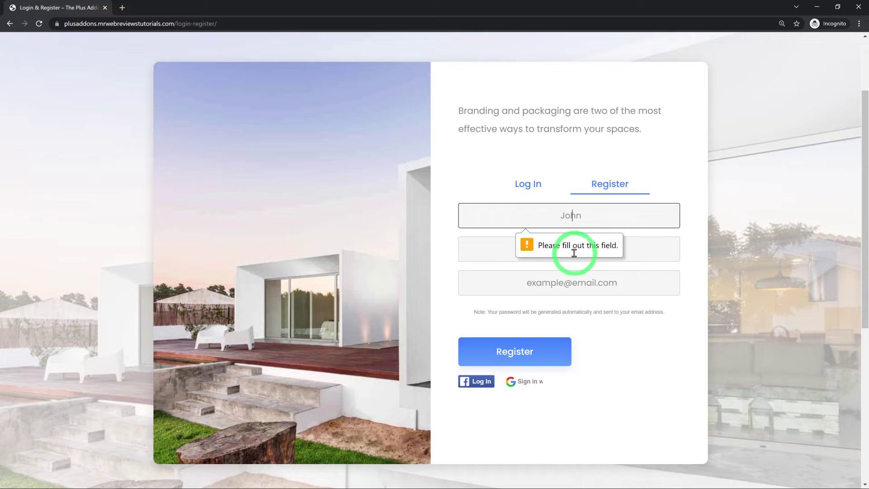
{"action": "left_click", "coordinate": [641, 260]}
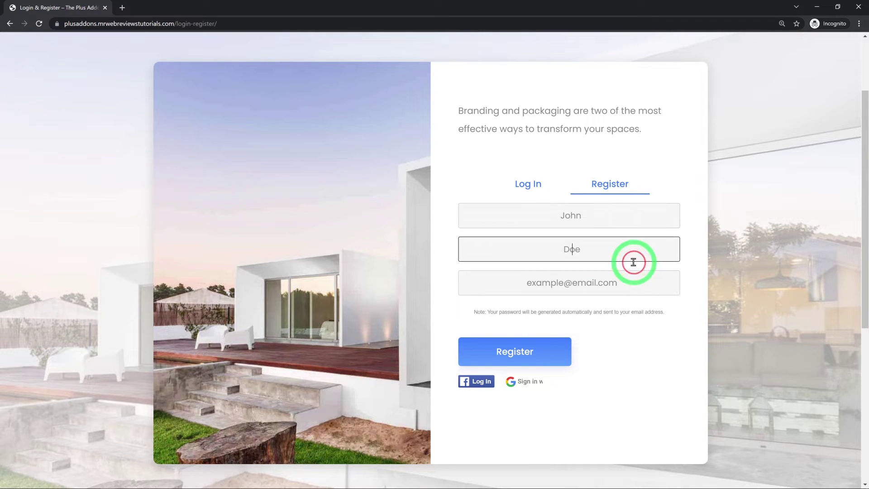
{"action": "left_click", "coordinate": [592, 222]}
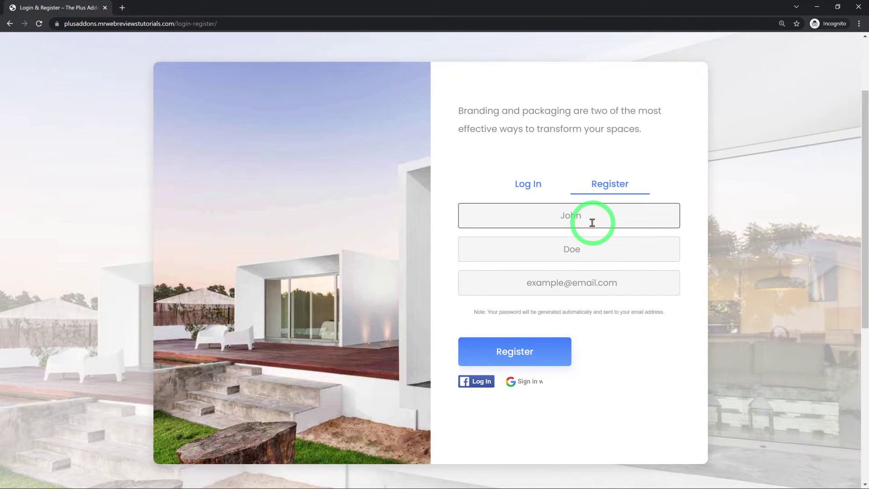
{"action": "left_click", "coordinate": [555, 357]}
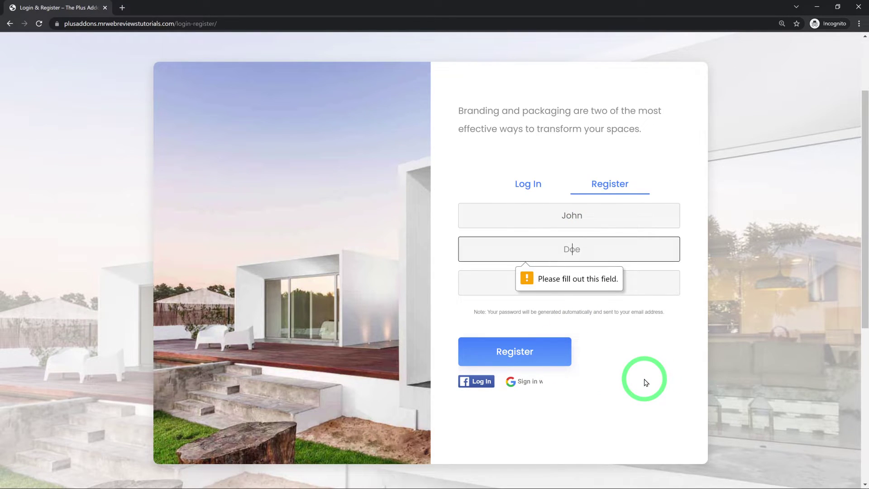
{"action": "left_click", "coordinate": [636, 362]}
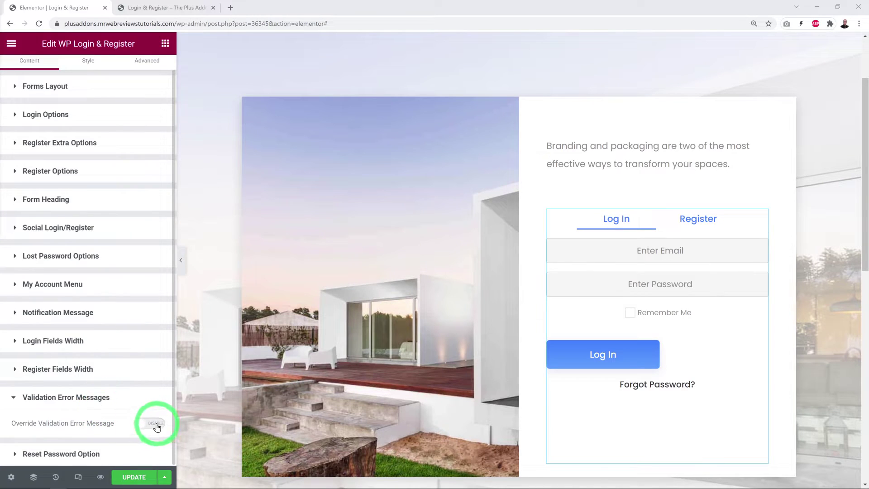
Enable Override Validation Error Message, update, and confirm 'Enter Last Name' before entering 'Doe'.
{"action": "left_click", "coordinate": [152, 423]}
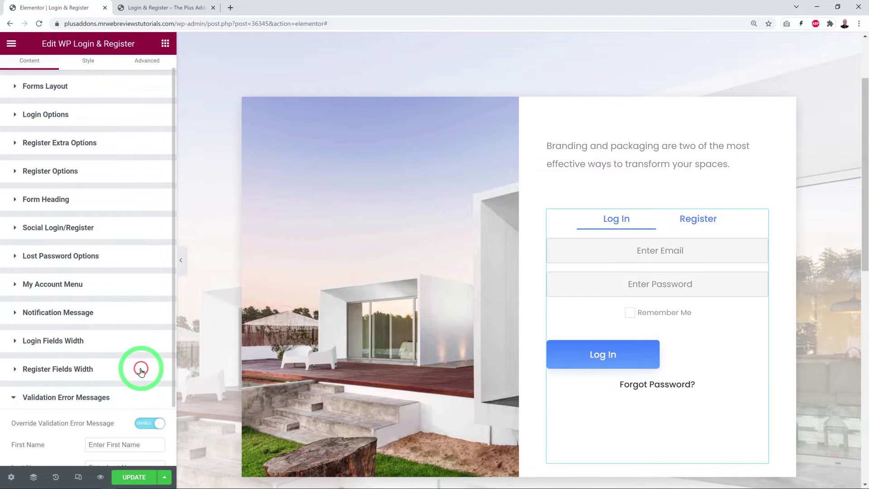
{"action": "scroll", "coordinate": [140, 372], "scroll_direction": "down", "scroll_amount": 2}
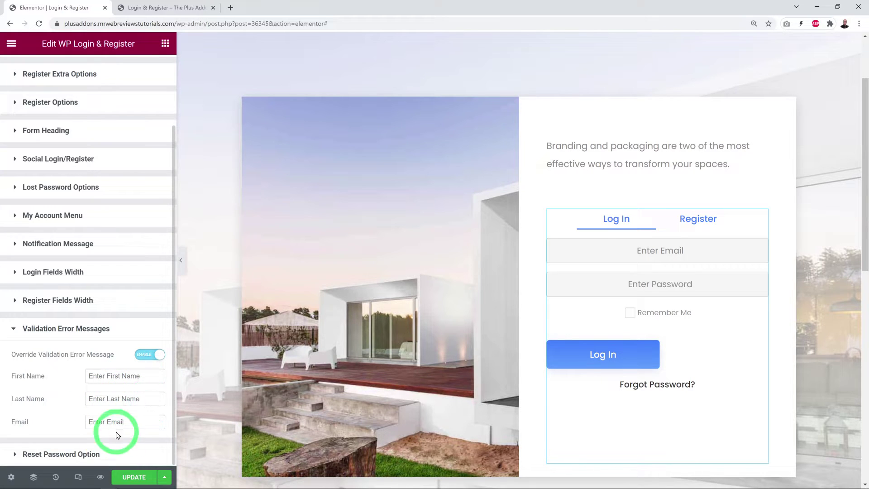
{"action": "left_click", "coordinate": [129, 476]}
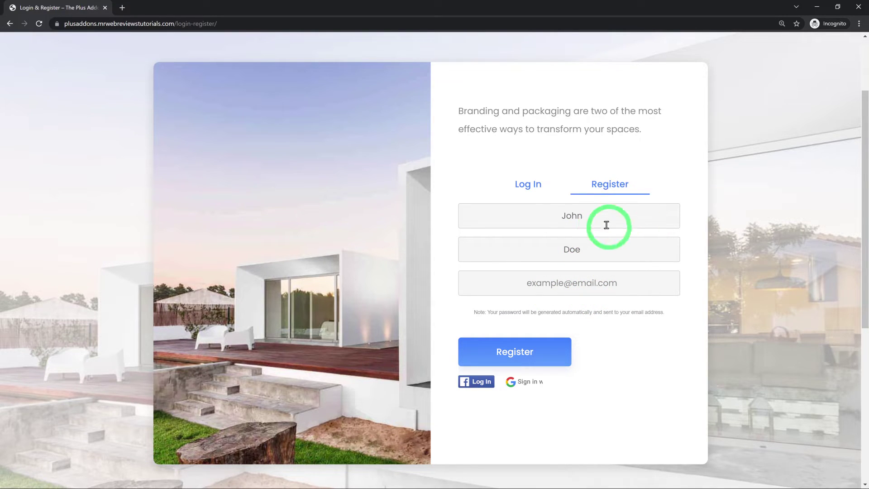
{"action": "left_click", "coordinate": [556, 249]}
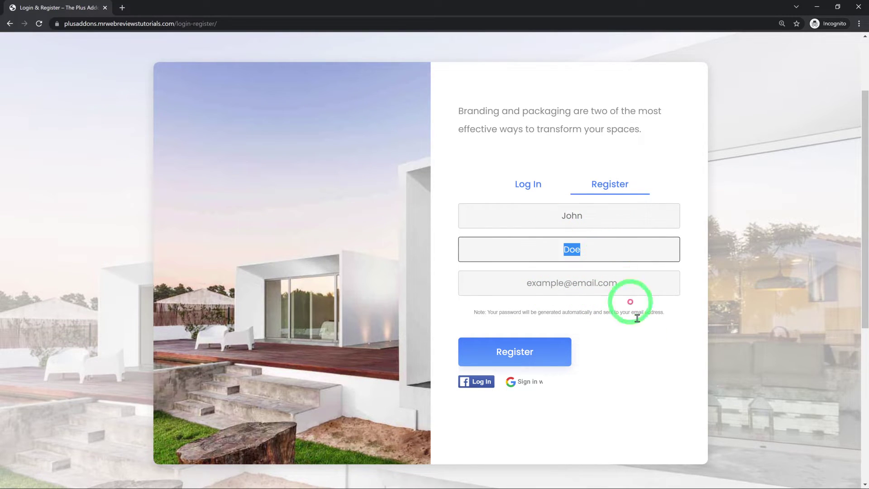
{"action": "left_click", "coordinate": [649, 370]}
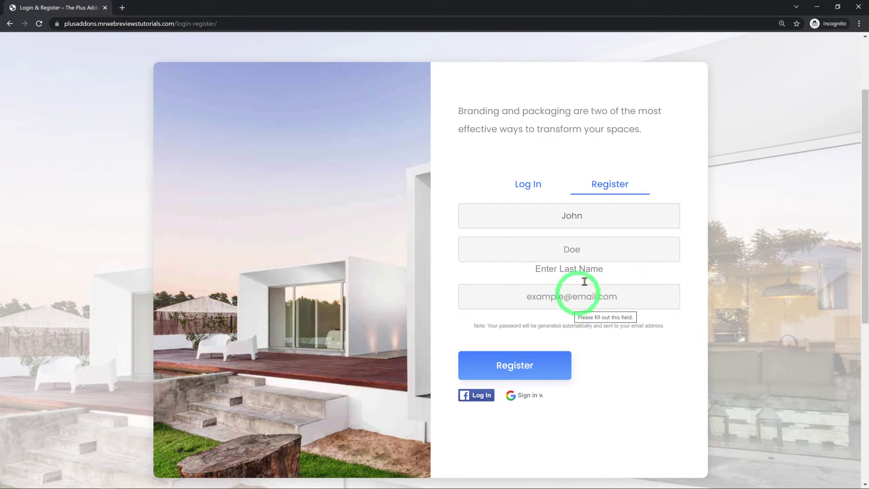
{"action": "left_click", "coordinate": [600, 256]}
{"action": "type", "text": "Doe"}
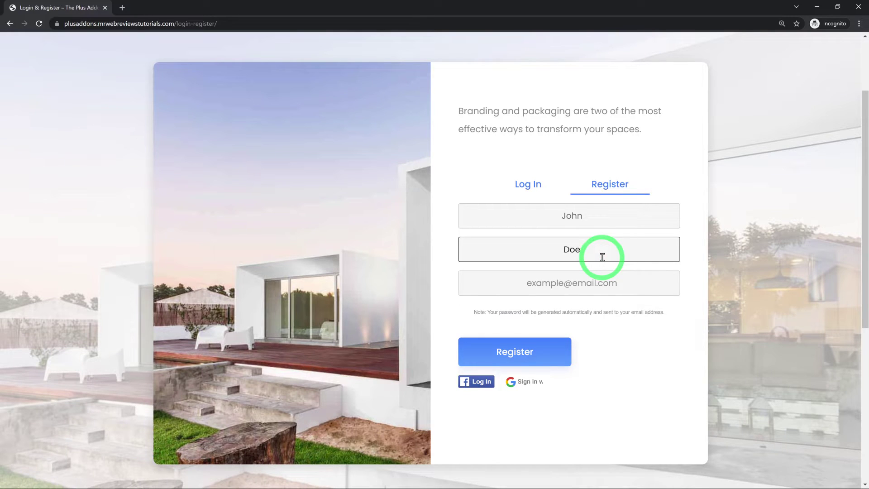
{"action": "left_click", "coordinate": [645, 360]}
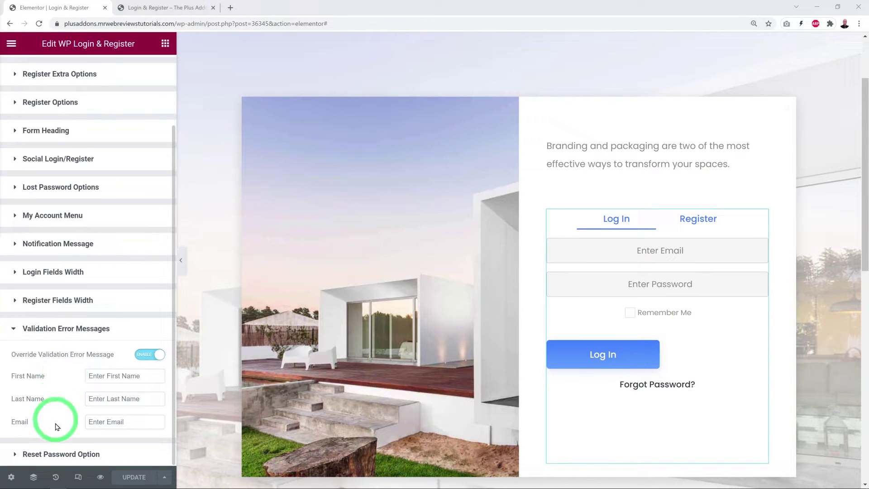
Set Strong Password Required to ENABLE under Reset Password Option.
{"action": "left_click", "coordinate": [49, 454]}
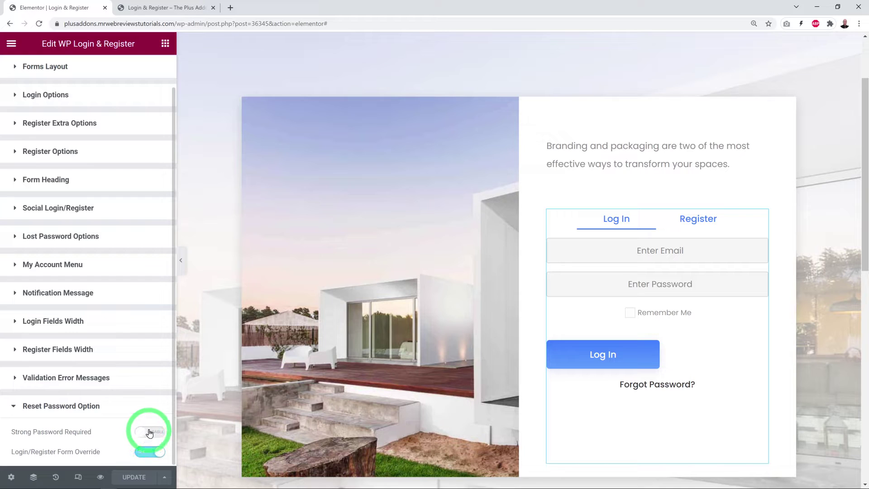
{"action": "left_click", "coordinate": [134, 429]}
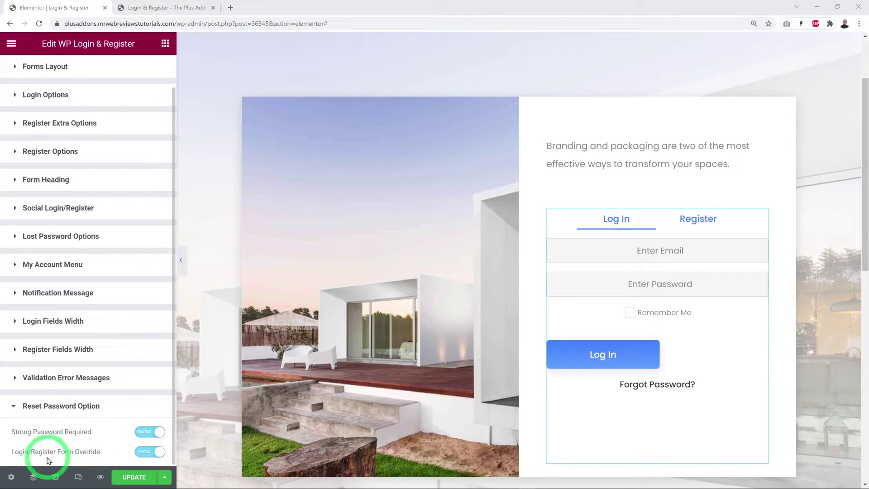
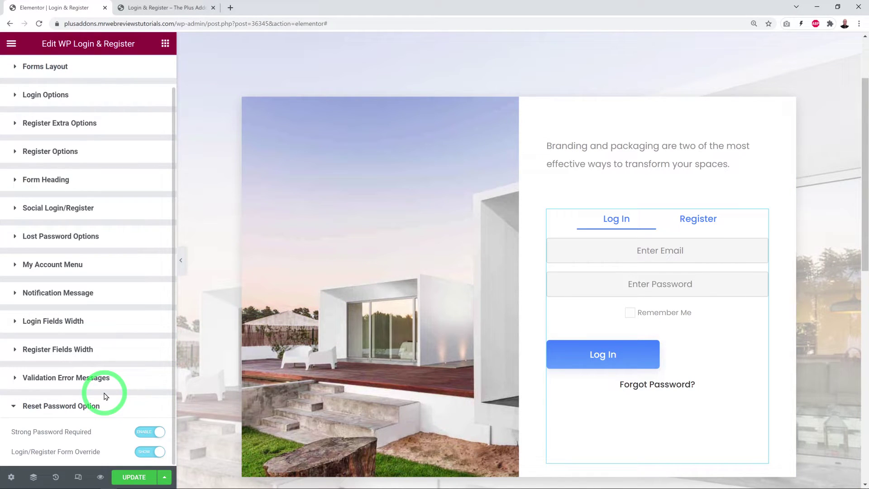
Toggle the Login/Register Form Override and show the form's Style settings with Form Label collapsed.
{"action": "left_click", "coordinate": [151, 452]}
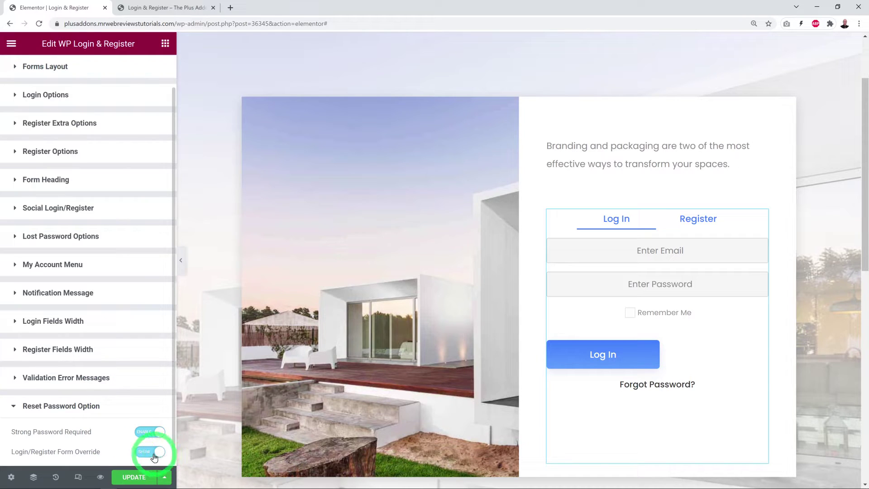
{"action": "scroll", "coordinate": [99, 364], "scroll_direction": "up", "scroll_amount": 1}
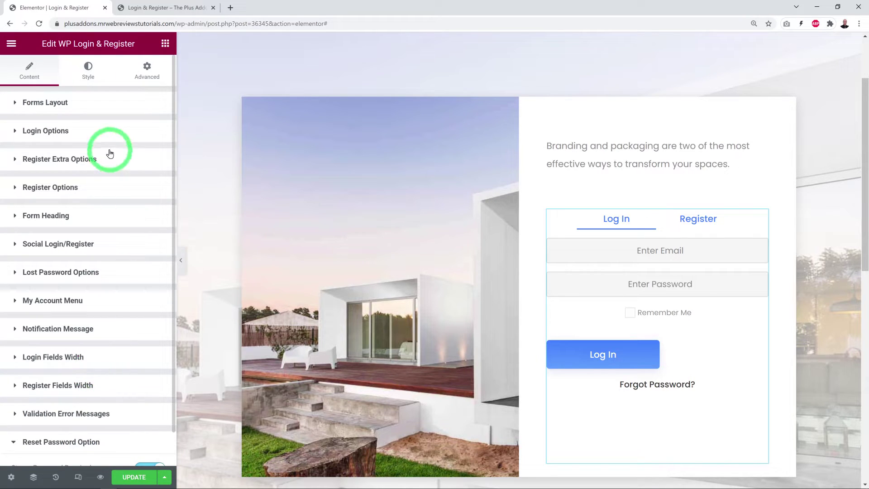
{"action": "left_click", "coordinate": [88, 75]}
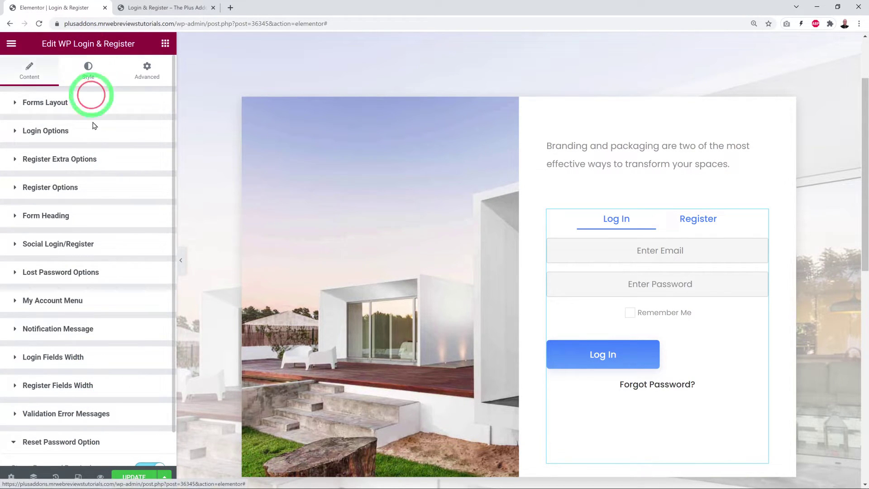
{"action": "left_click", "coordinate": [16, 109]}
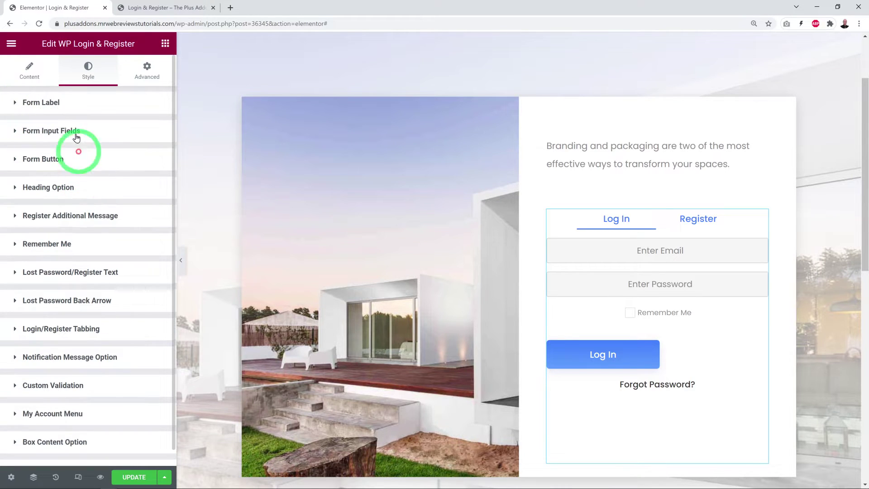
{"action": "scroll", "coordinate": [76, 349], "scroll_direction": "down", "scroll_amount": 1}
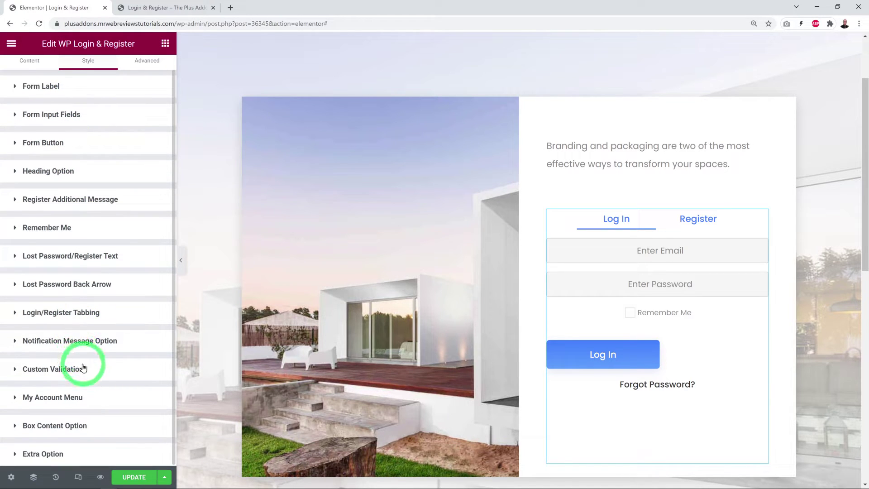
{"action": "scroll", "coordinate": [83, 367], "scroll_direction": "up", "scroll_amount": 1}
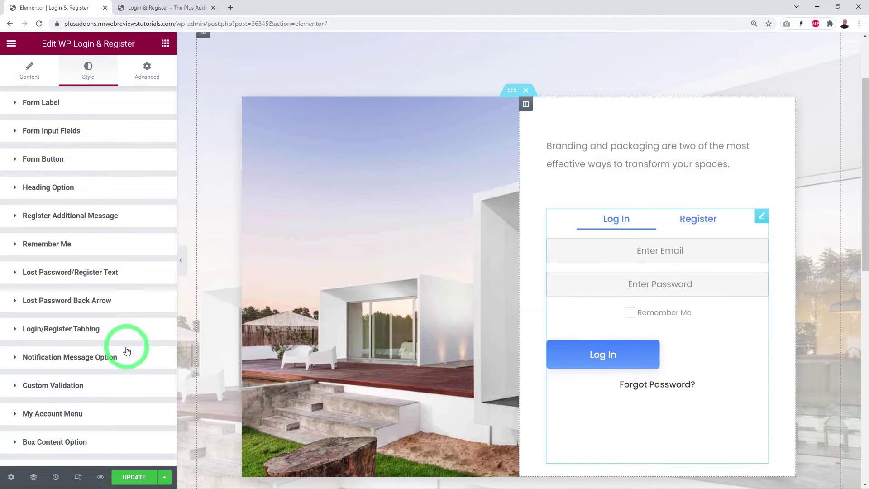
Set the form label colour to bright red #FF0000.
{"action": "left_click", "coordinate": [38, 109]}
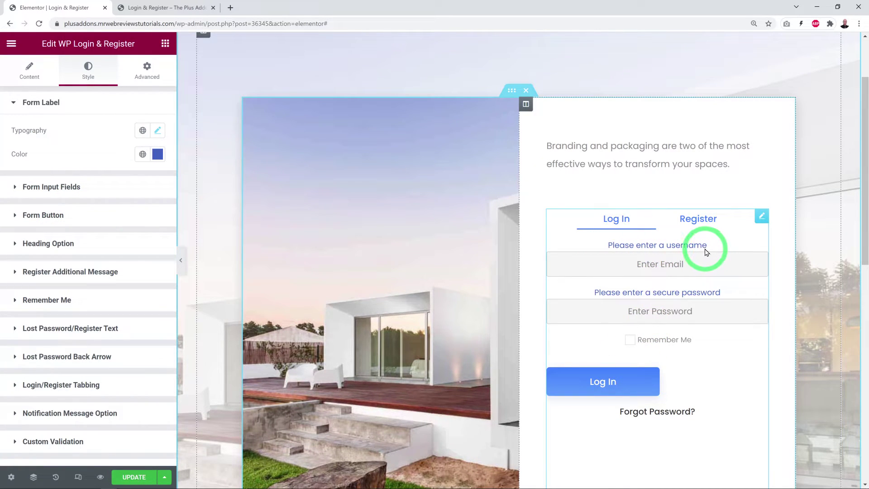
{"action": "left_click", "coordinate": [157, 155]}
{"action": "left_click_drag", "start_coordinate": [54, 298], "coordinate": [28, 299]}
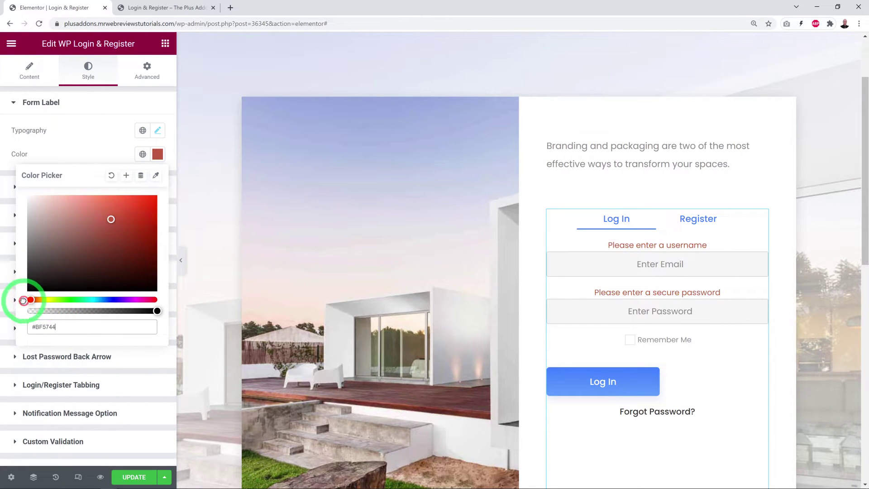
{"action": "left_click_drag", "start_coordinate": [97, 233], "coordinate": [158, 195]}
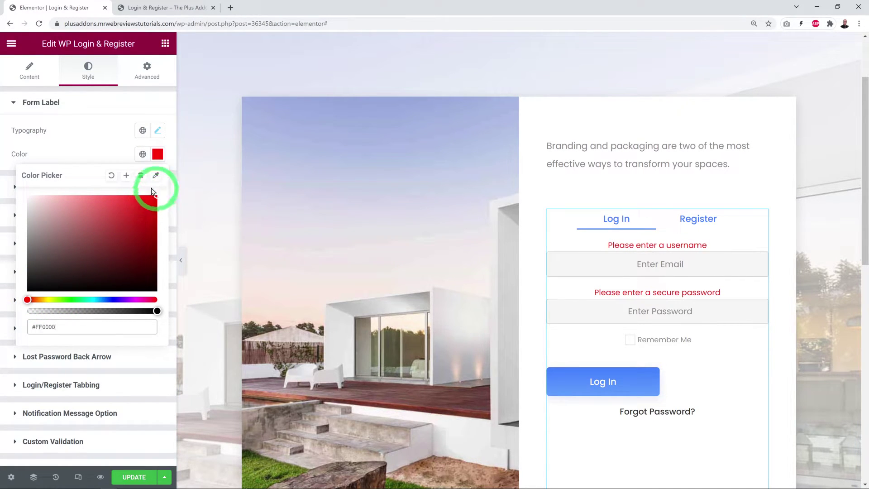
{"action": "left_click", "coordinate": [99, 132]}
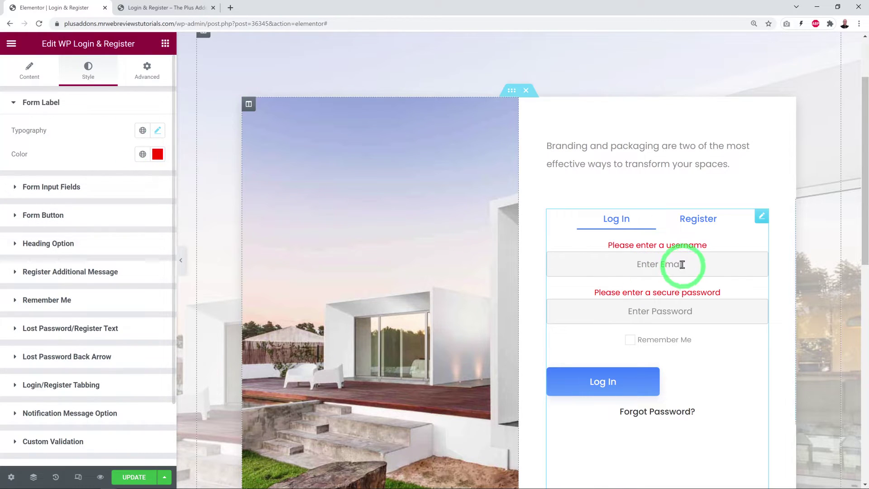
Reduce the form label typography size to 10 px.
{"action": "left_click", "coordinate": [158, 131]}
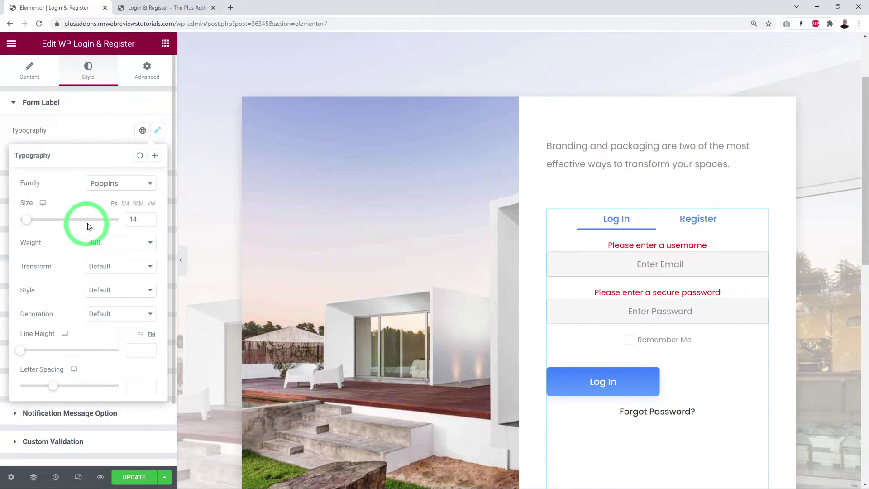
{"action": "left_click", "coordinate": [149, 222]}
{"action": "left_click", "coordinate": [150, 222]}
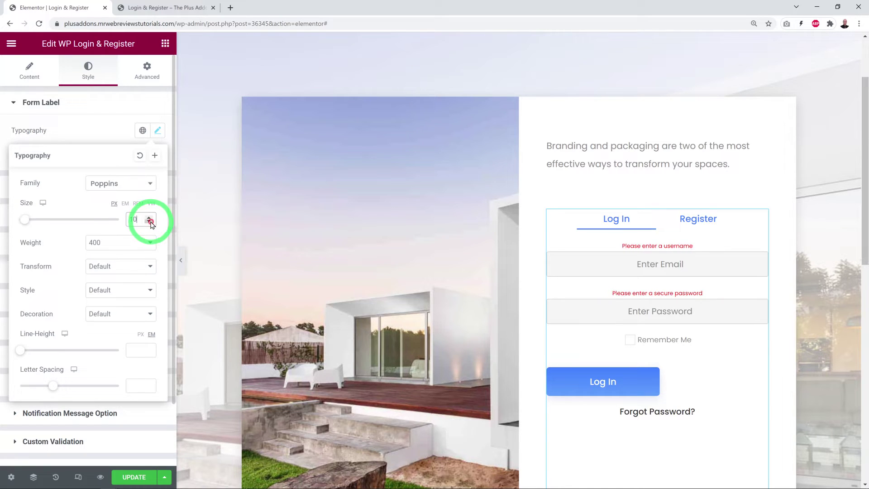
{"action": "left_click", "coordinate": [94, 137]}
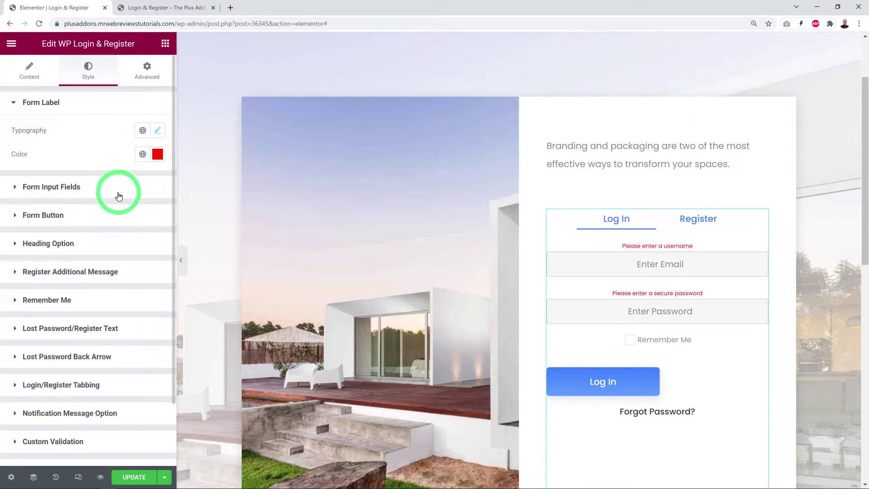
{"action": "left_click", "coordinate": [79, 188]}
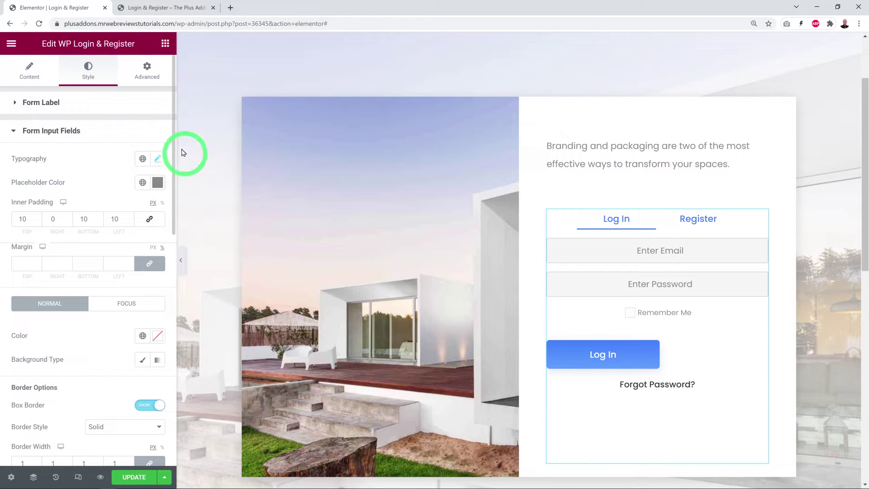
Set the input text size to 13 and lighten the placeholder colour to about #969696 grey.
{"action": "left_click", "coordinate": [157, 158]}
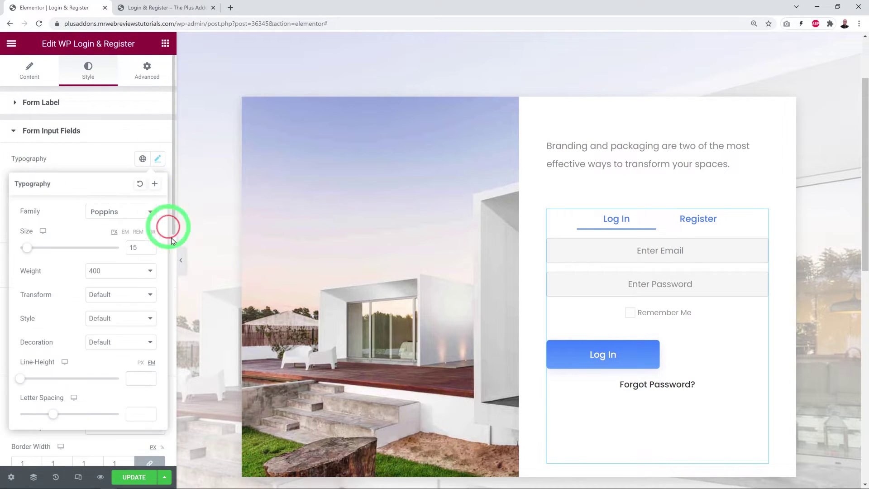
{"action": "left_click", "coordinate": [149, 250]}
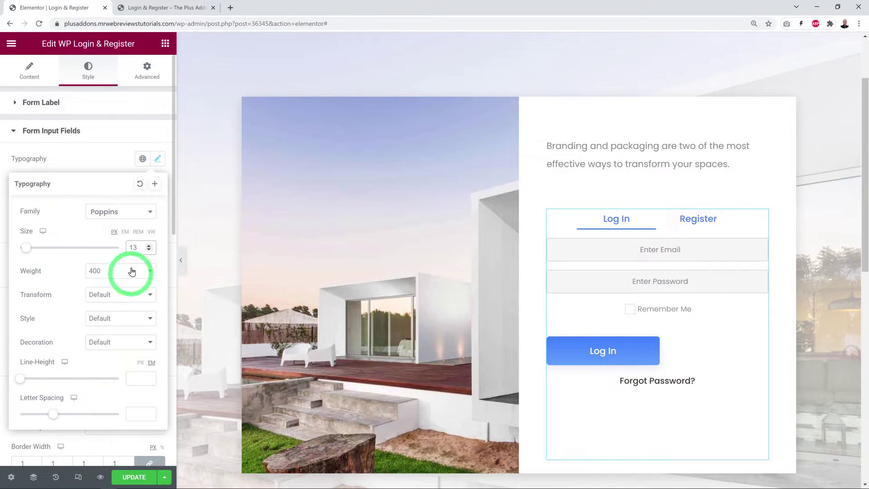
{"action": "left_click", "coordinate": [113, 160]}
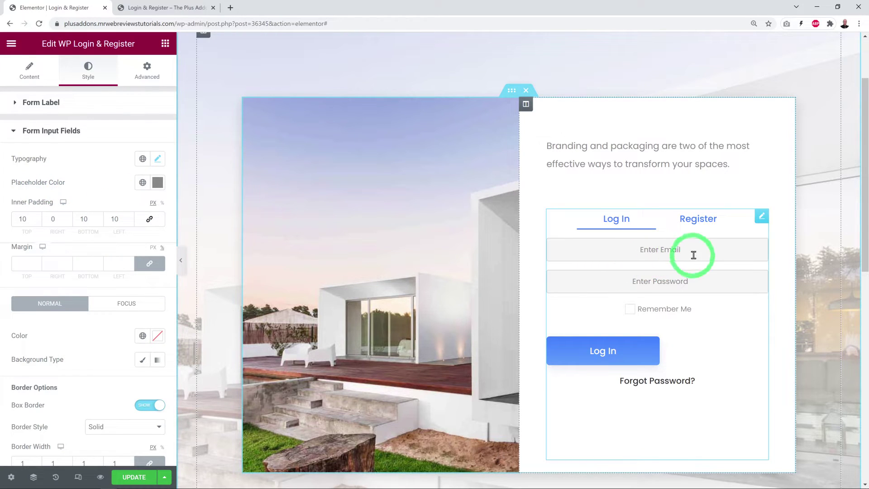
{"action": "left_click", "coordinate": [157, 182]}
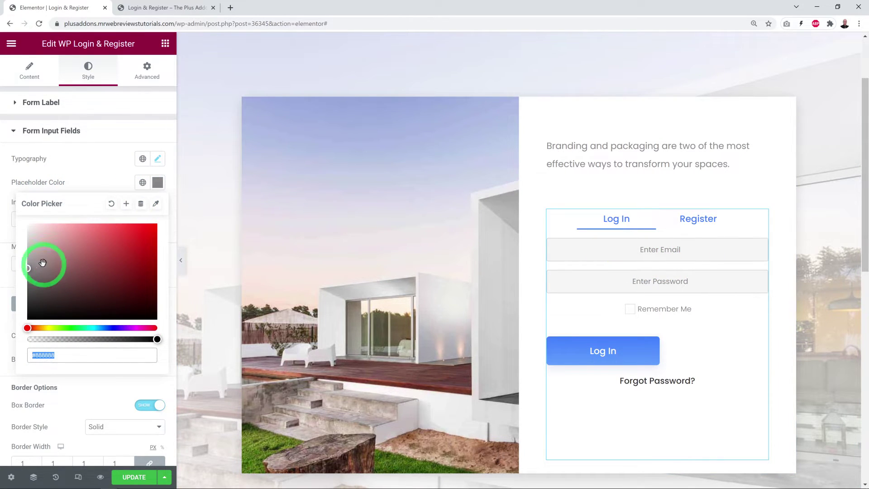
{"action": "left_click_drag", "start_coordinate": [32, 260], "coordinate": [9, 239]}
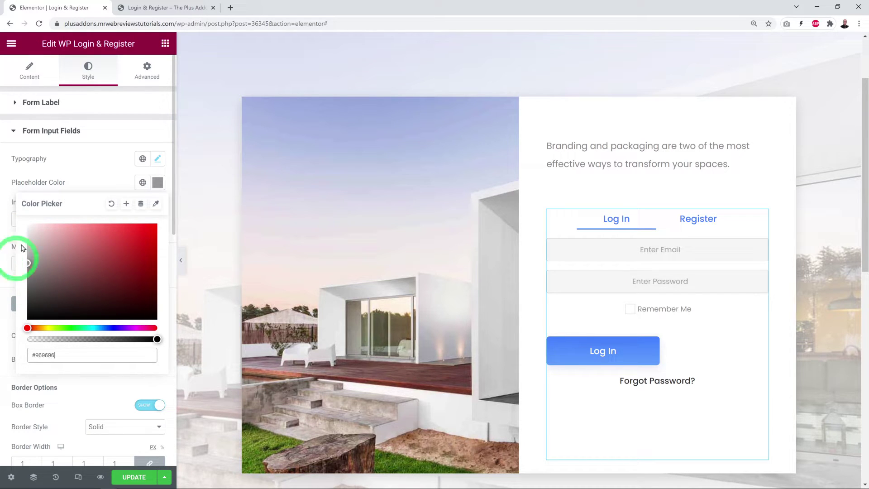
{"action": "left_click", "coordinate": [78, 177]}
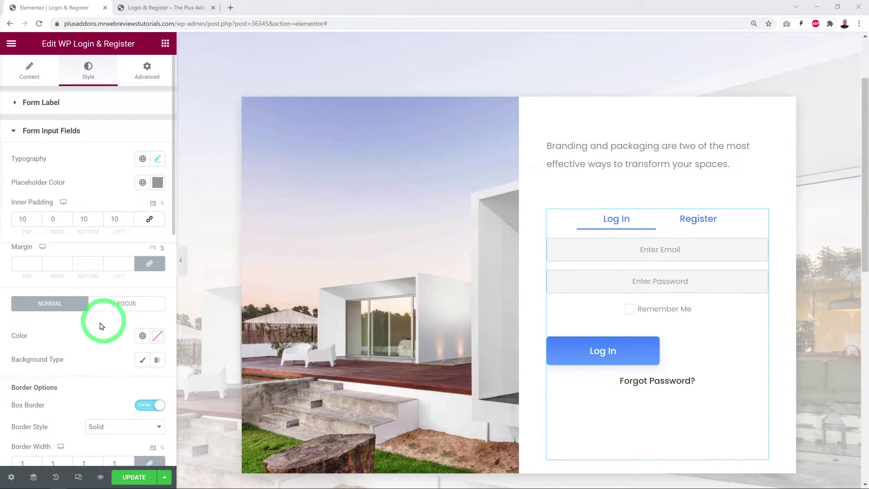
Give the input fields a light yellow solid background.
{"action": "left_click", "coordinate": [142, 360]}
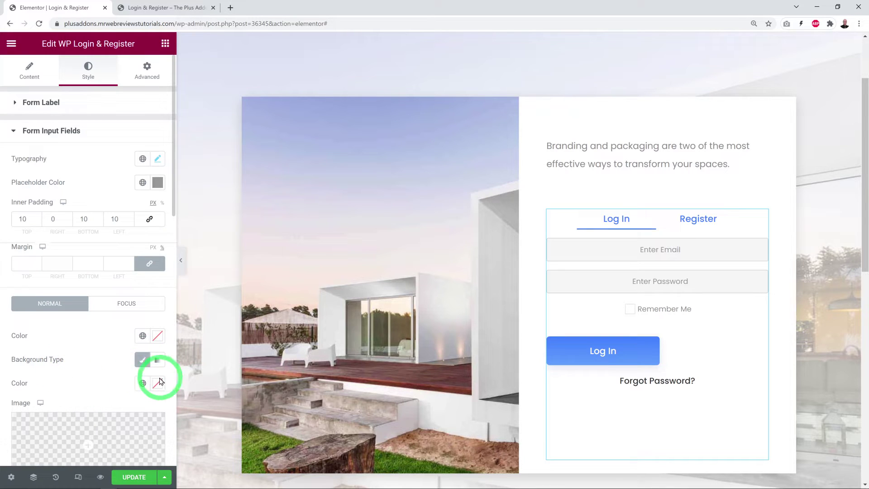
{"action": "left_click", "coordinate": [158, 384]}
{"action": "left_click", "coordinate": [55, 245]}
{"action": "left_click_drag", "start_coordinate": [51, 229], "coordinate": [52, 225]}
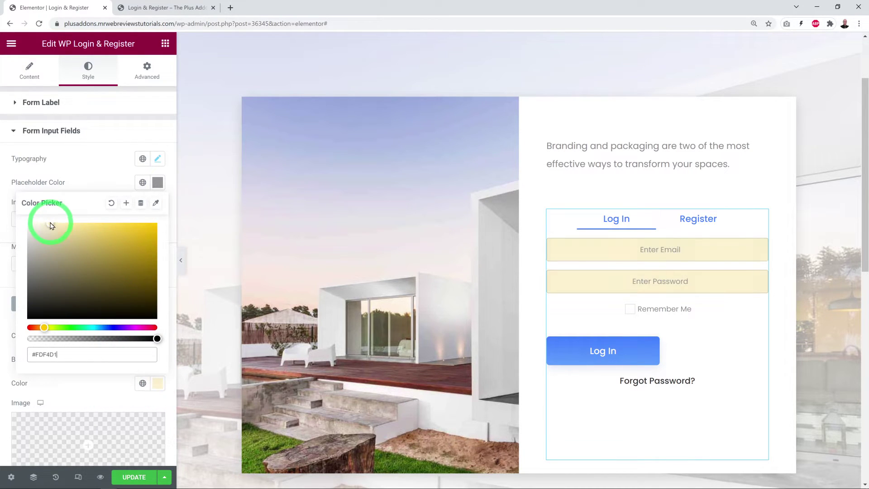
{"action": "left_click", "coordinate": [90, 183]}
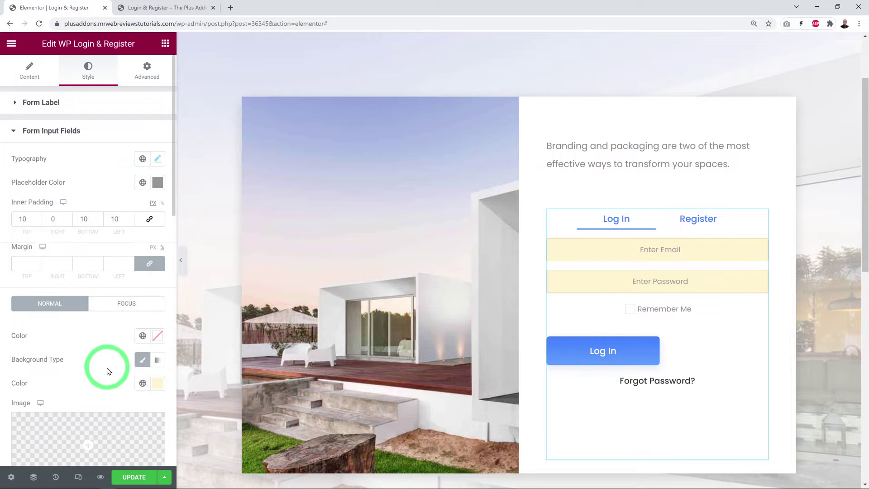
Paste a pale yellow Focus background colour and preview it in the Email field.
{"action": "left_click", "coordinate": [130, 309]}
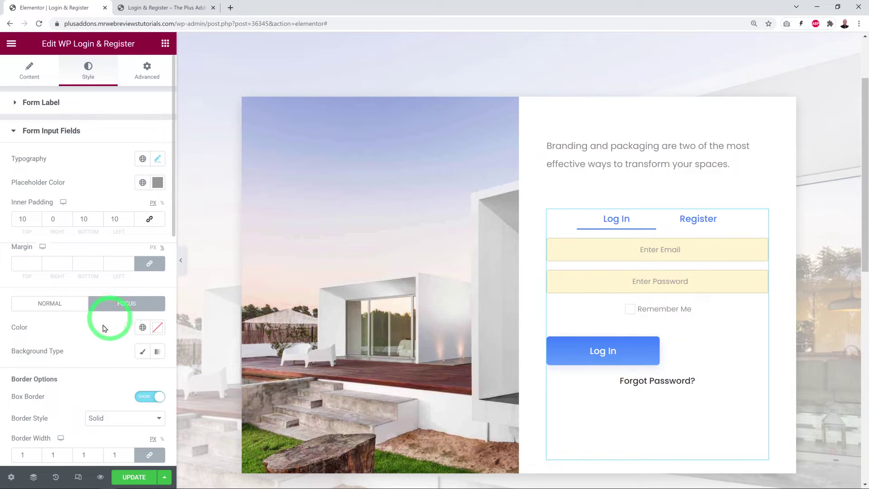
{"action": "left_click", "coordinate": [142, 351]}
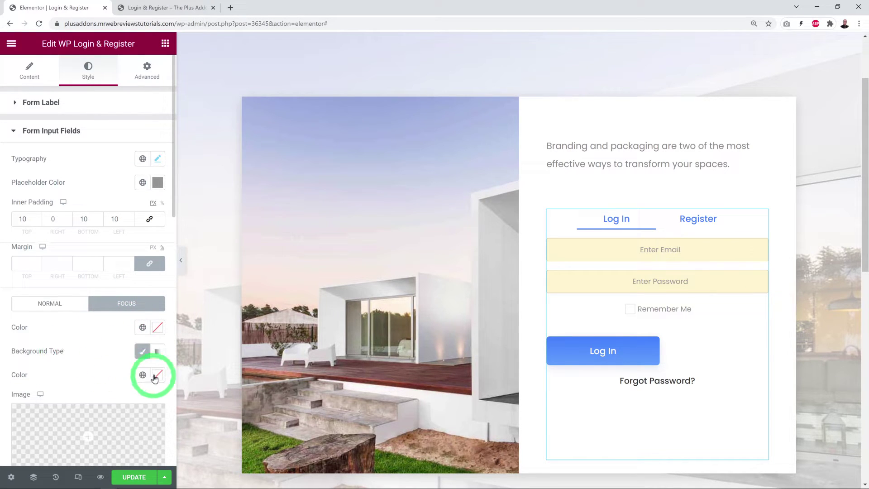
{"action": "left_click", "coordinate": [156, 375]}
{"action": "left_click", "coordinate": [87, 345]}
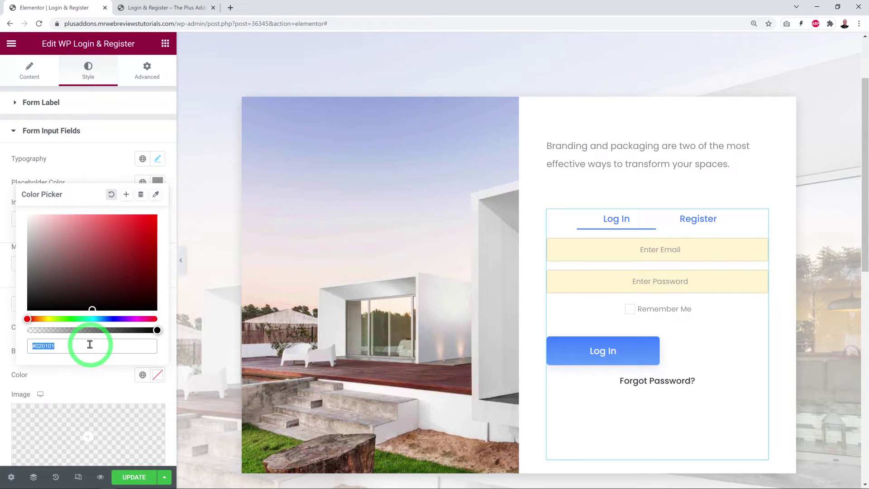
{"action": "type", "text": "#FFF5D0"}
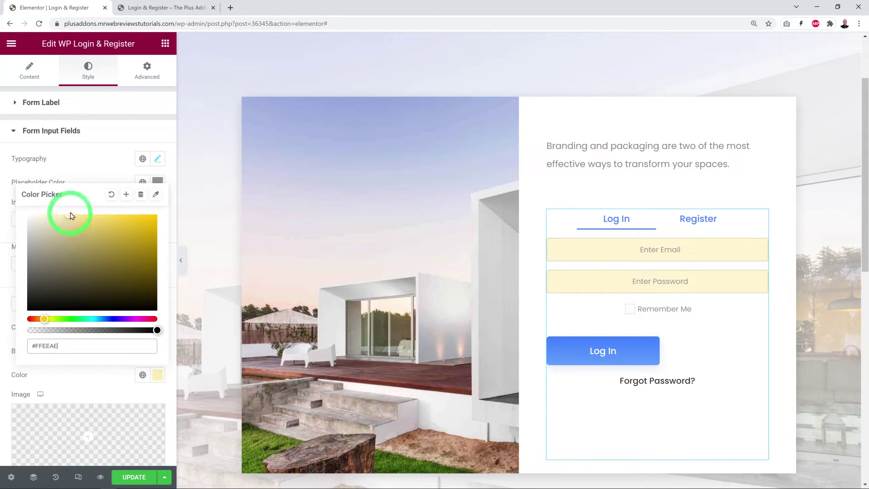
{"action": "left_click", "coordinate": [113, 371]}
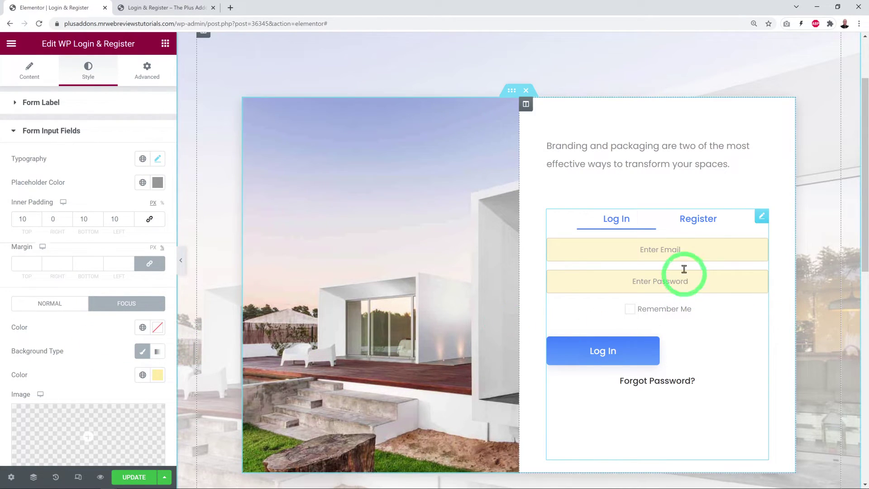
{"action": "left_click", "coordinate": [700, 249]}
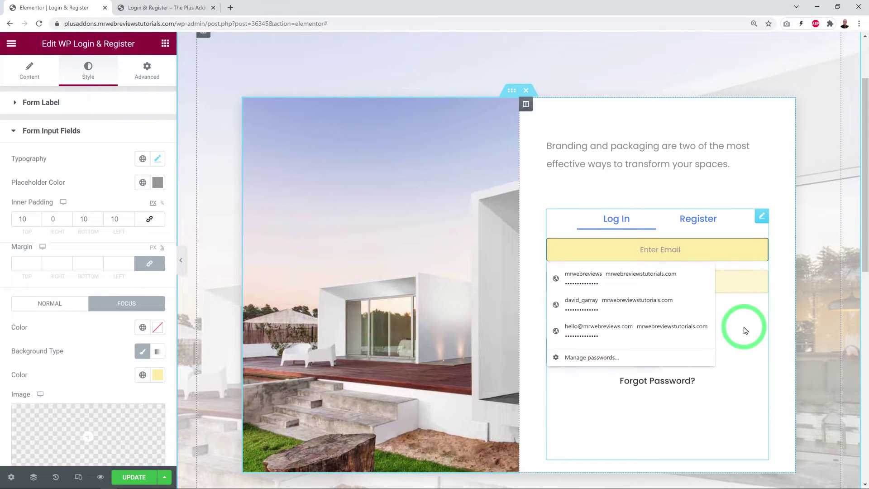
{"action": "left_click", "coordinate": [747, 334]}
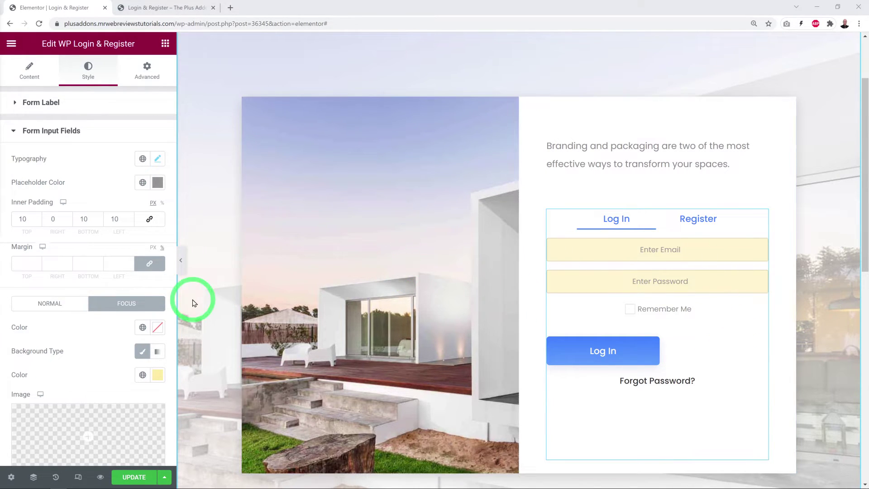
Give the input fields a solid Box Border with width 1.
{"action": "scroll", "coordinate": [114, 324], "scroll_direction": "down", "scroll_amount": 5}
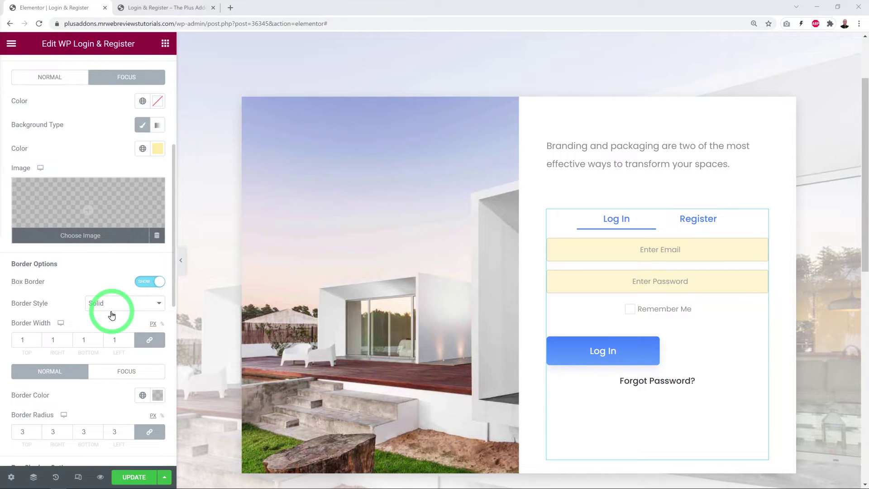
{"action": "scroll", "coordinate": [112, 316], "scroll_direction": "down", "scroll_amount": 3}
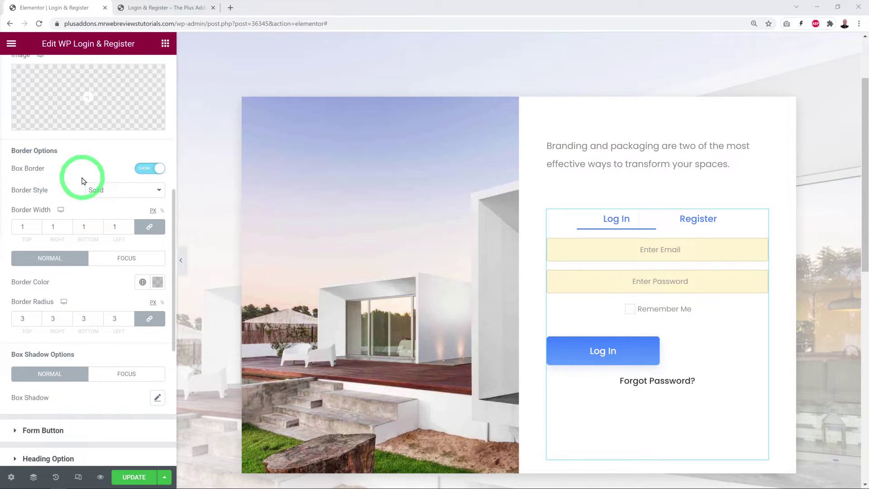
{"action": "left_click", "coordinate": [151, 171]}
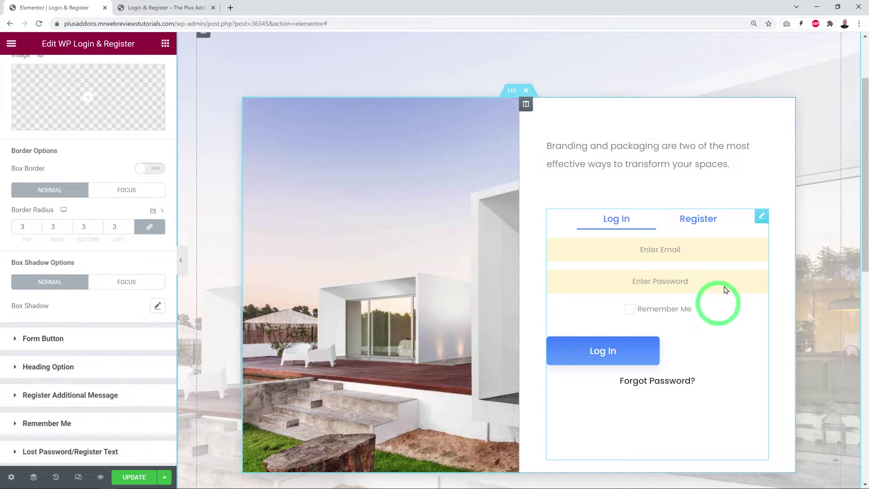
{"action": "left_click", "coordinate": [149, 170]}
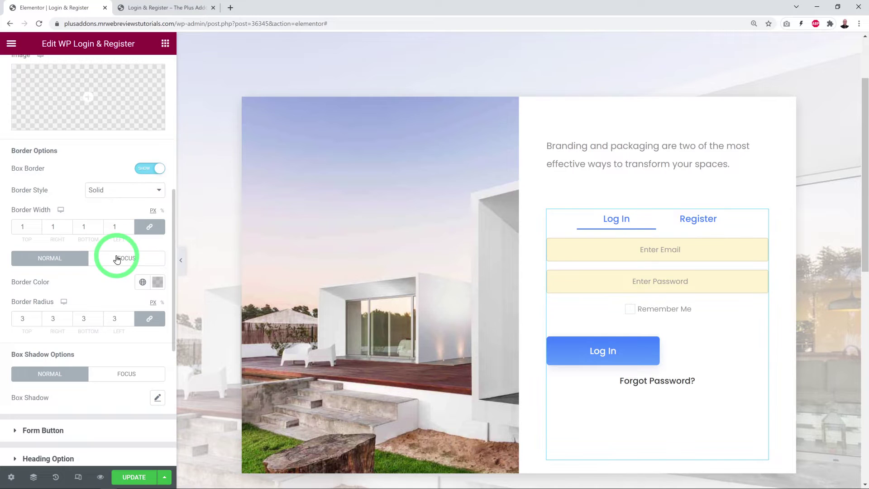
{"action": "left_click", "coordinate": [159, 192]}
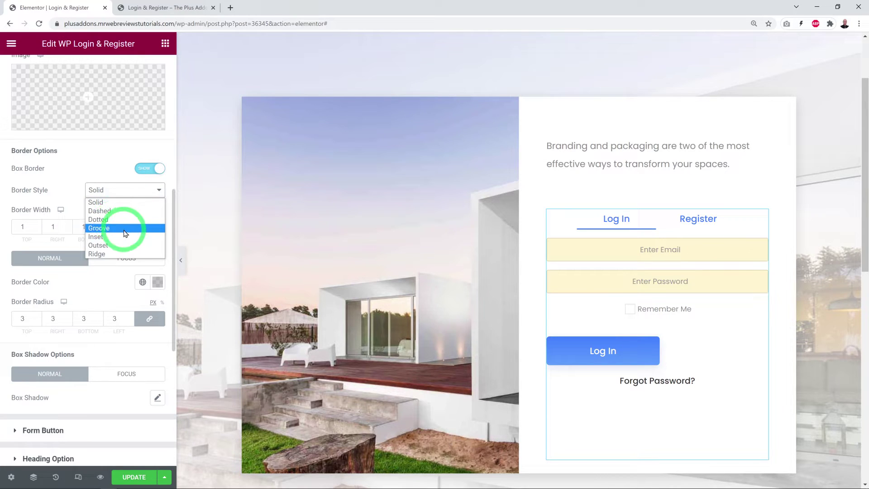
{"action": "left_click", "coordinate": [107, 188]}
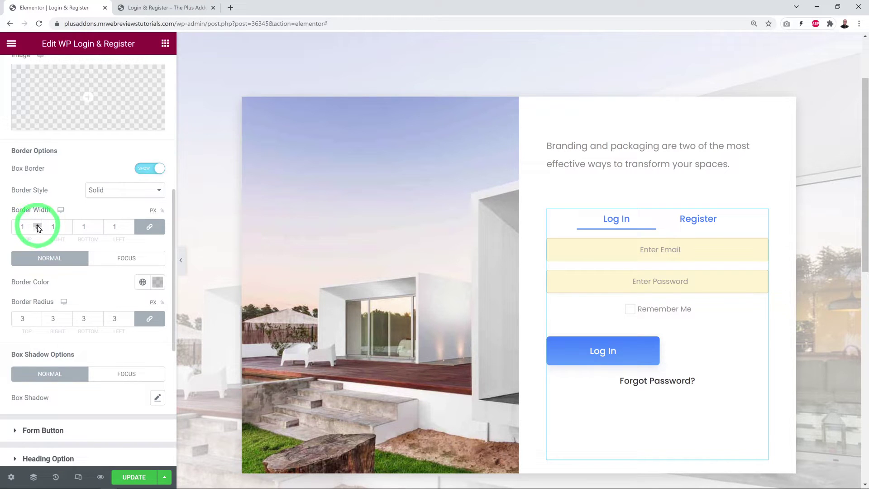
{"action": "left_click", "coordinate": [38, 225]}
{"action": "left_click", "coordinate": [38, 225]}
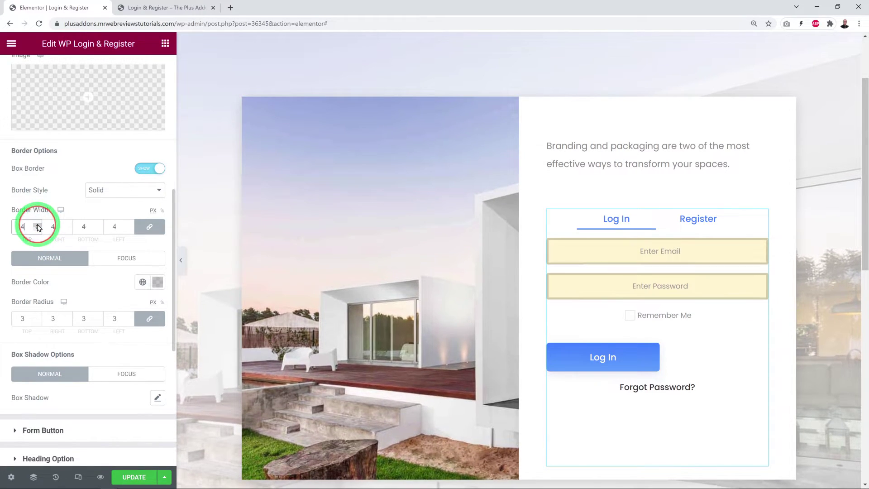
{"action": "left_click", "coordinate": [38, 225]}
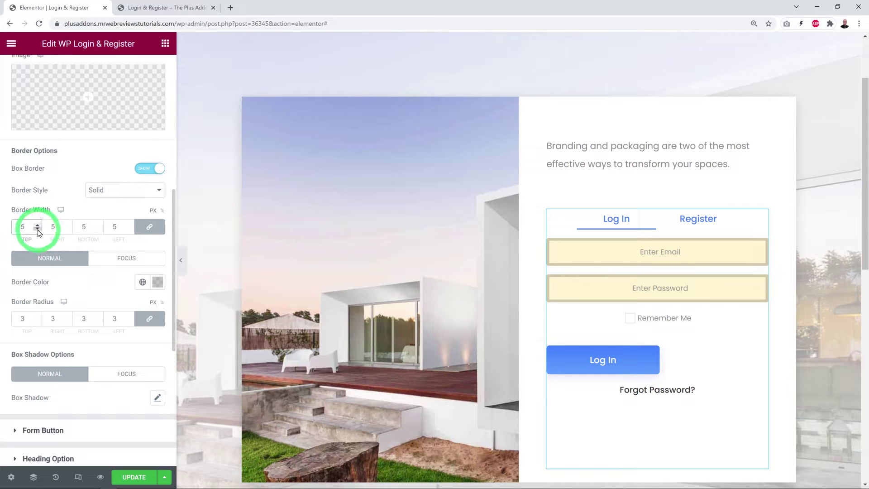
{"action": "left_click", "coordinate": [38, 230]}
{"action": "left_click", "coordinate": [38, 230]}
{"action": "left_click", "coordinate": [38, 229]}
{"action": "left_click", "coordinate": [38, 229]}
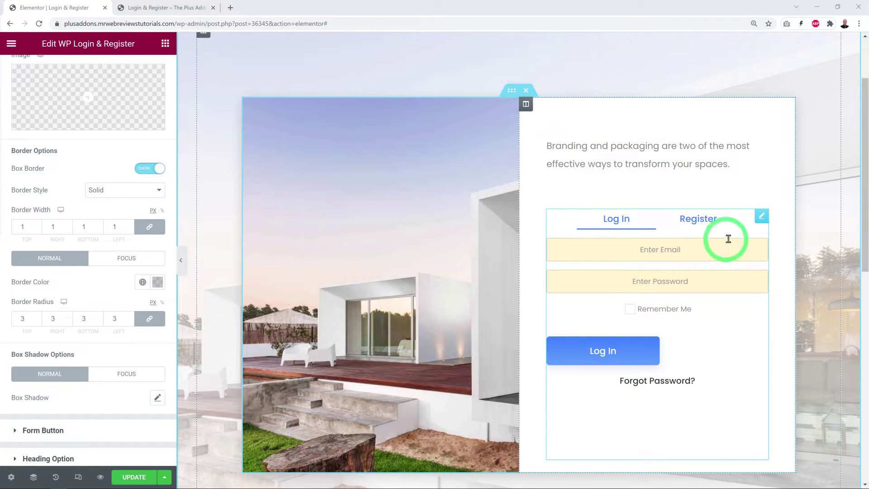
Make the focused-field border colour red and check it on the email field.
{"action": "left_click", "coordinate": [722, 252]}
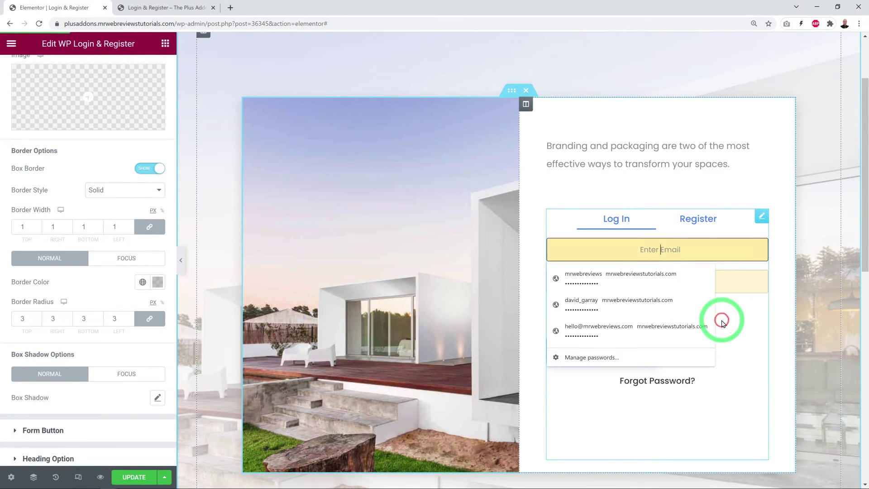
{"action": "left_click", "coordinate": [744, 336]}
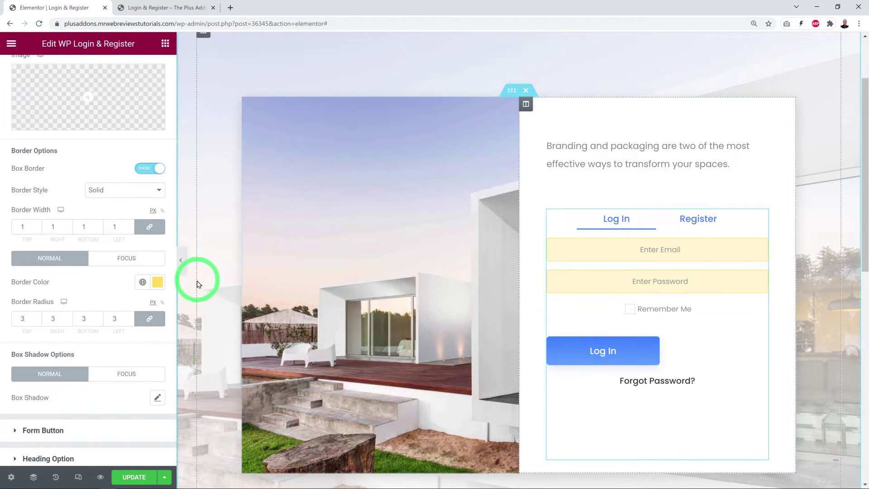
{"action": "left_click", "coordinate": [139, 259]}
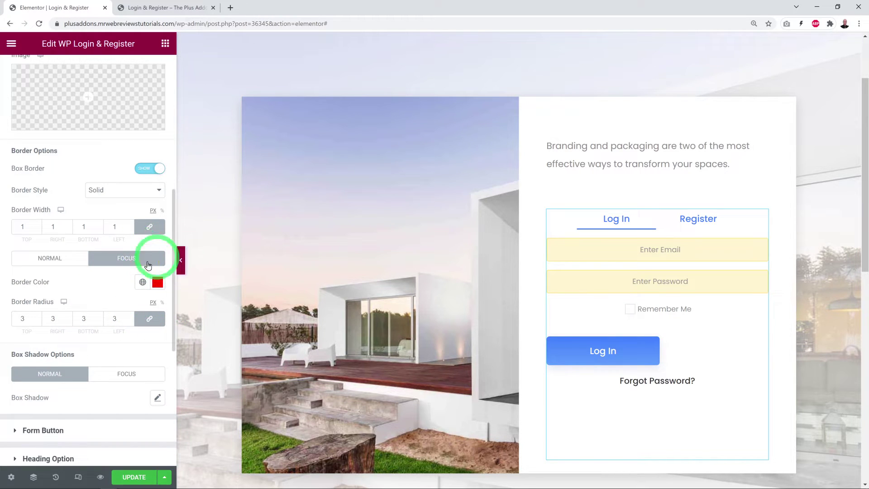
{"action": "left_click", "coordinate": [729, 249]}
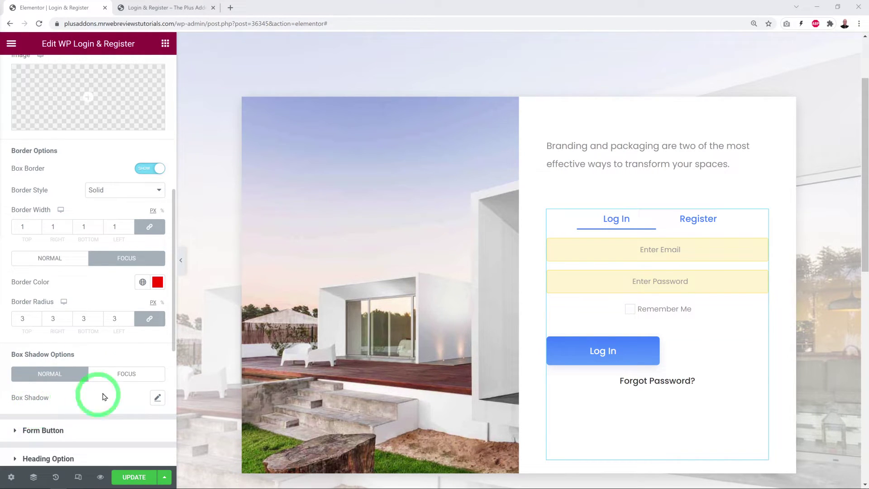
Add a Focus box shadow with horizontal offset 2, previewing it with sample text in the email field.
{"action": "left_click", "coordinate": [129, 378]}
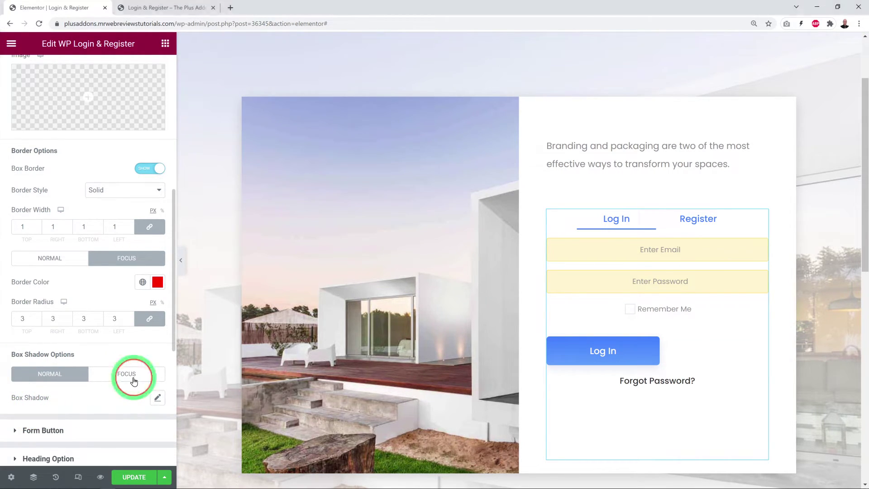
{"action": "left_click", "coordinate": [158, 398]}
{"action": "scroll", "coordinate": [126, 395], "scroll_direction": "down", "scroll_amount": 5}
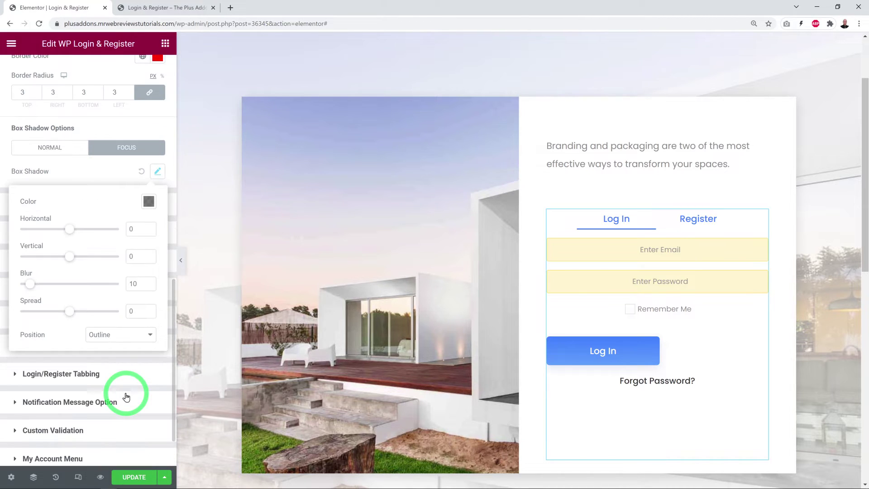
{"action": "left_click", "coordinate": [149, 228]}
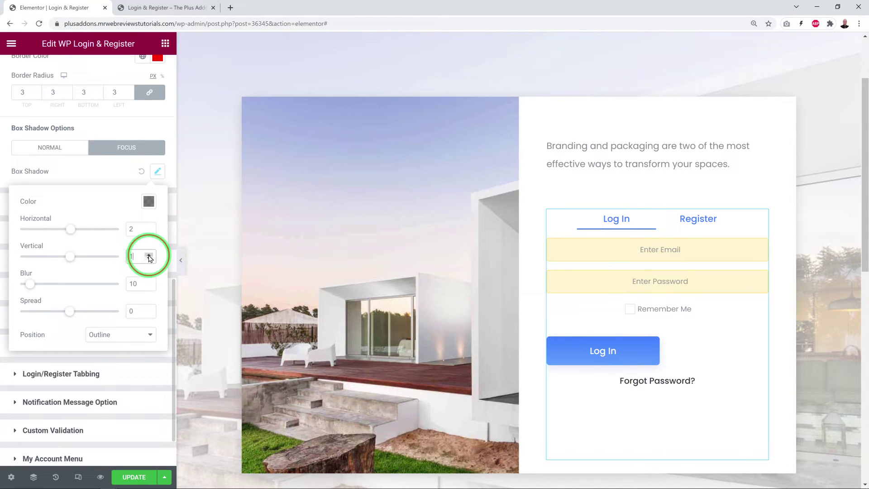
{"action": "left_click", "coordinate": [107, 180]}
{"action": "left_click", "coordinate": [711, 254]}
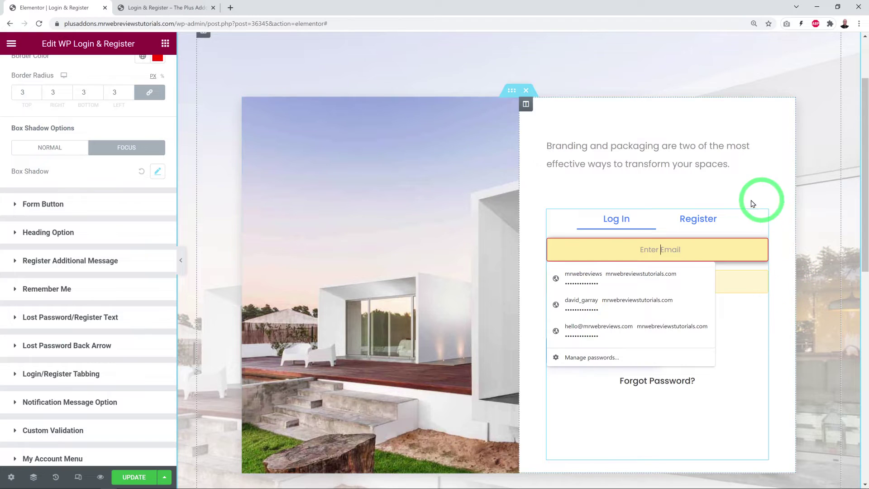
{"action": "type", "text": "mrweb"}
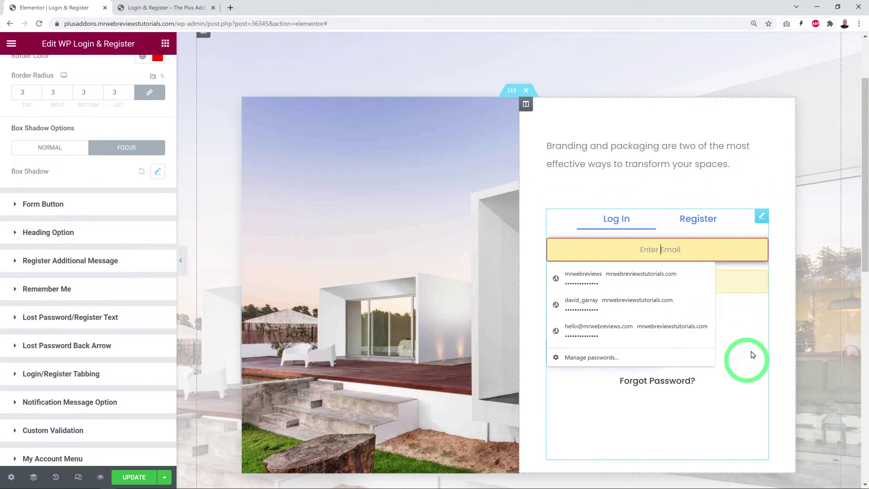
{"action": "left_click", "coordinate": [295, 252]}
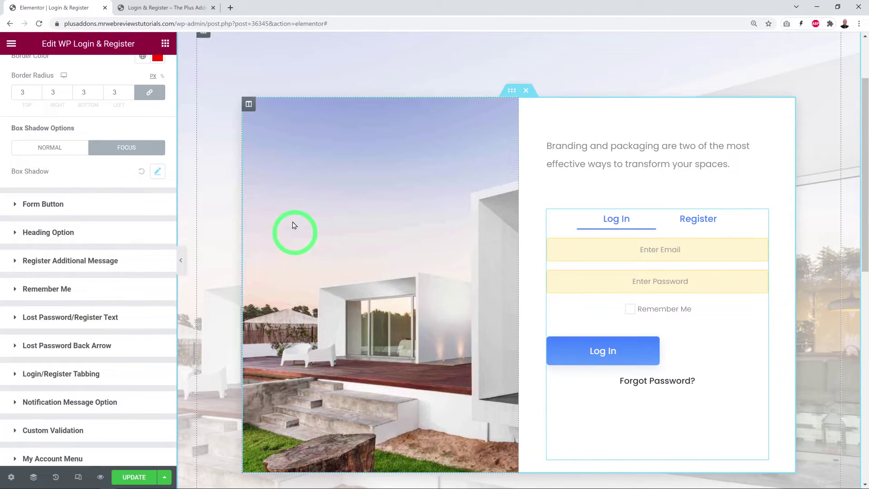
{"action": "left_click", "coordinate": [53, 206]}
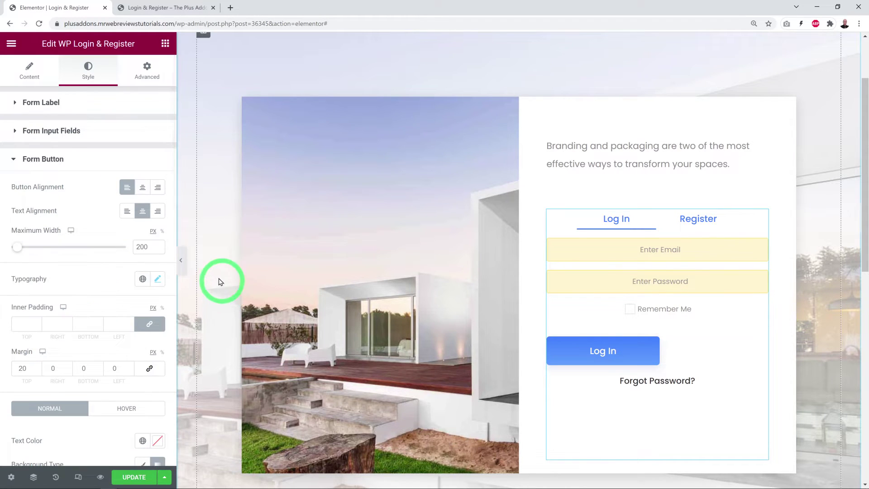
Center the Log In button and its label text, keeping a 200 px maximum width.
{"action": "left_click", "coordinate": [690, 219]}
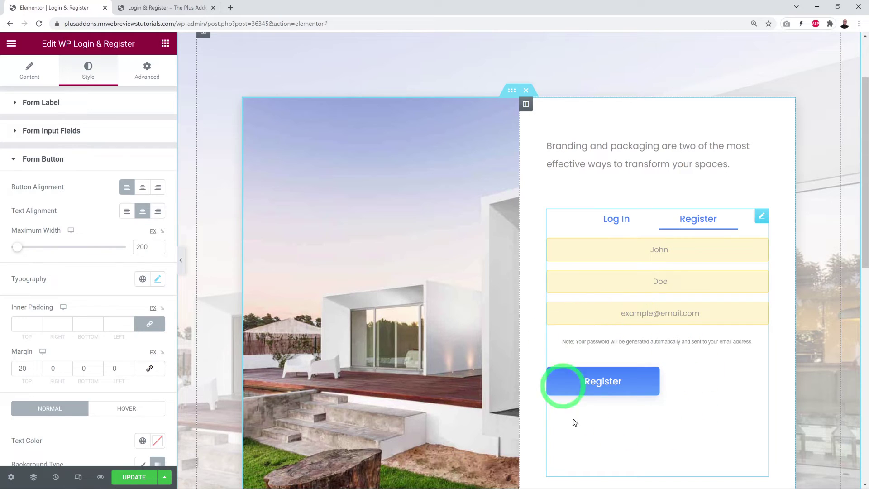
{"action": "left_click", "coordinate": [610, 220]}
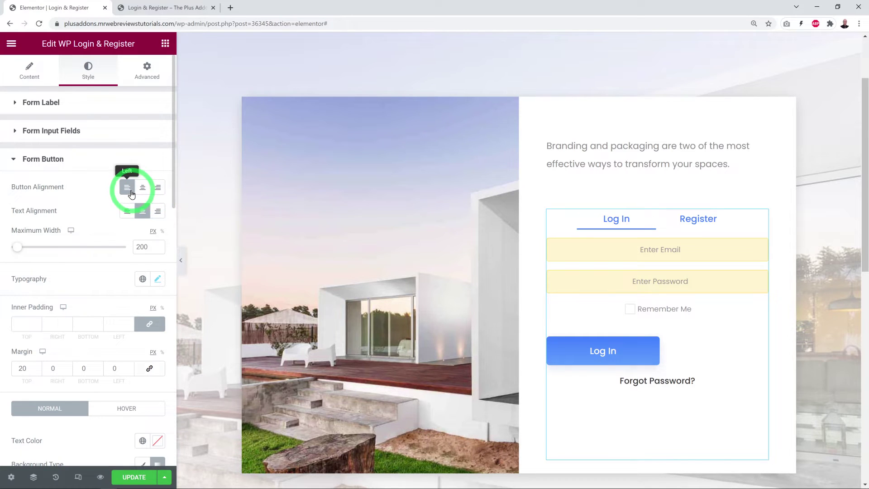
{"action": "left_click", "coordinate": [157, 192]}
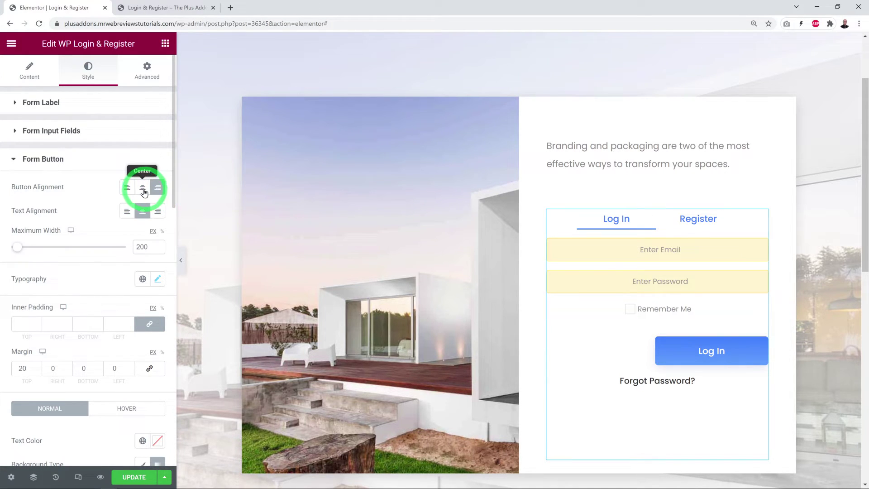
{"action": "left_click", "coordinate": [144, 190]}
{"action": "left_click", "coordinate": [143, 212]}
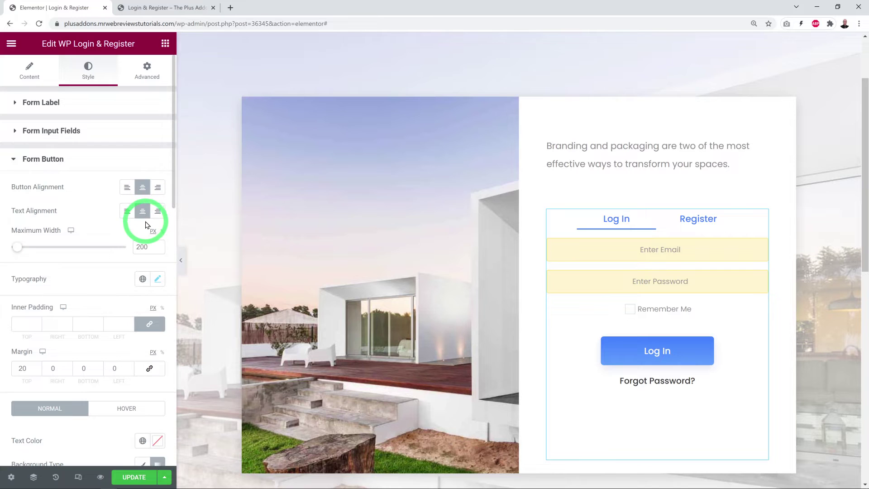
{"action": "left_click", "coordinate": [127, 213]}
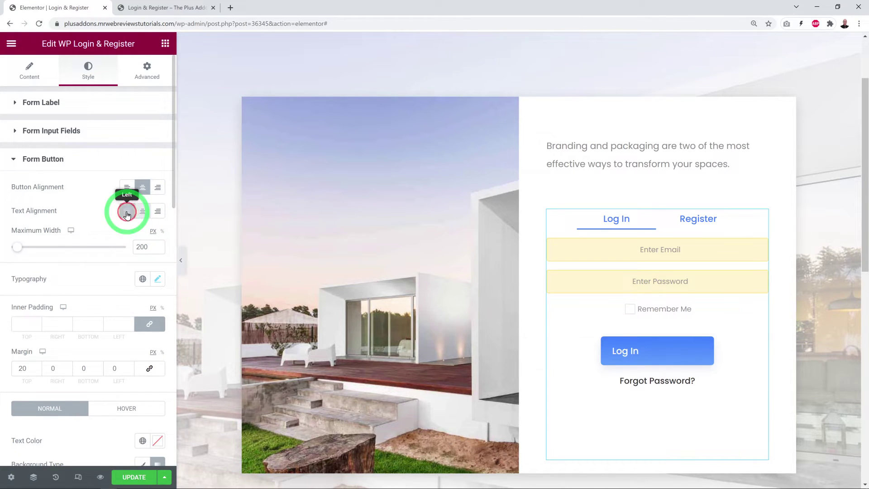
{"action": "left_click", "coordinate": [159, 212]}
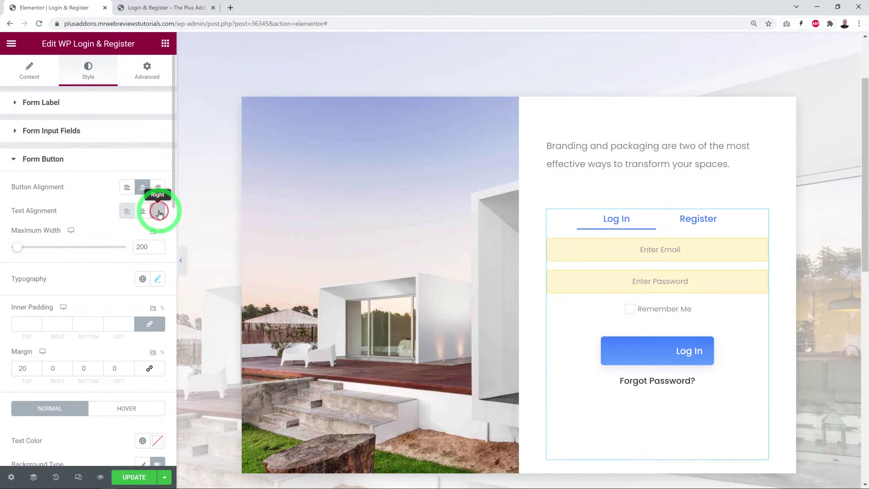
{"action": "left_click", "coordinate": [143, 213]}
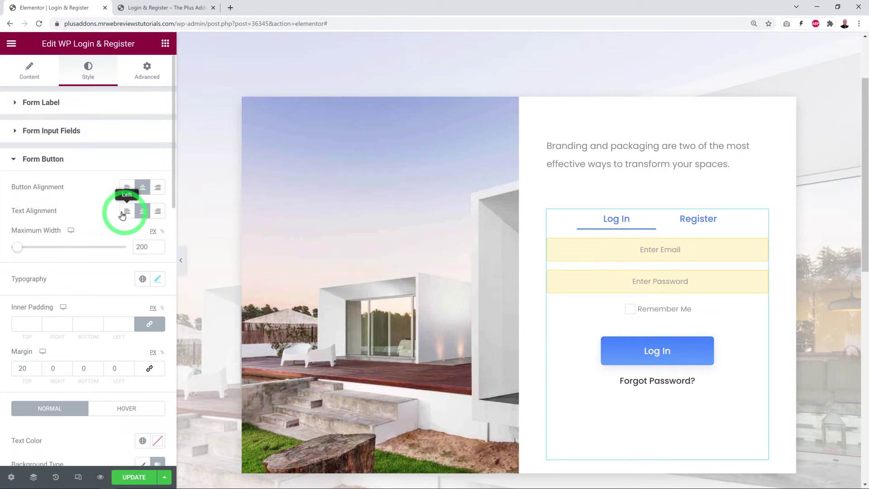
{"action": "left_click", "coordinate": [89, 217]}
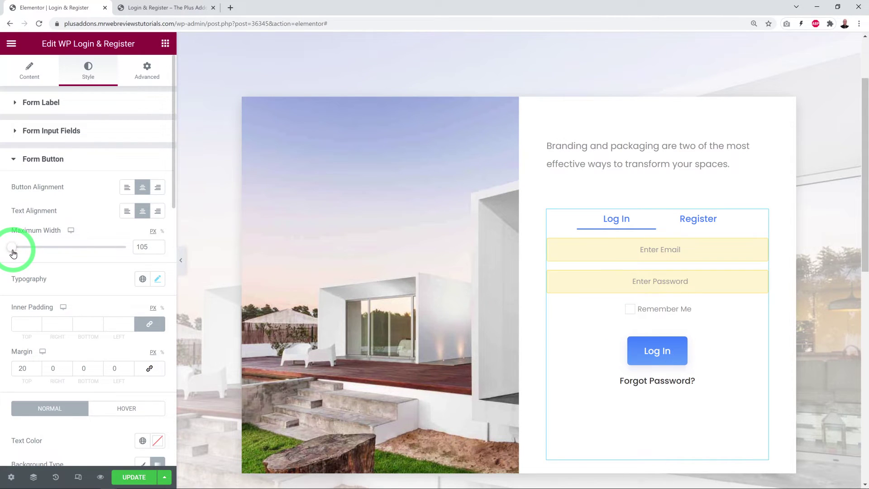
{"action": "mouse_move", "coordinate": [20, 253]}
{"action": "left_mouse_down"}
{"action": "mouse_move", "coordinate": [29, 253]}
{"action": "mouse_move", "coordinate": [17, 253]}
{"action": "left_mouse_up"}
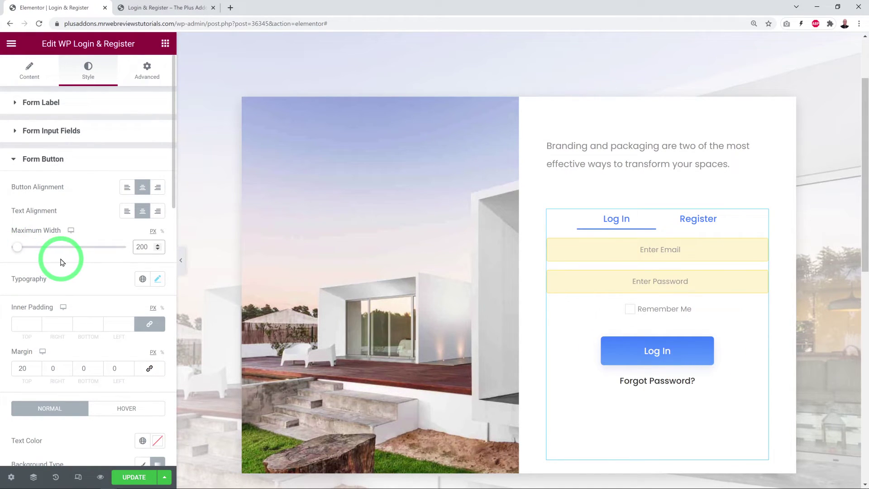
{"action": "scroll", "coordinate": [63, 252], "scroll_direction": "down", "scroll_amount": 3}
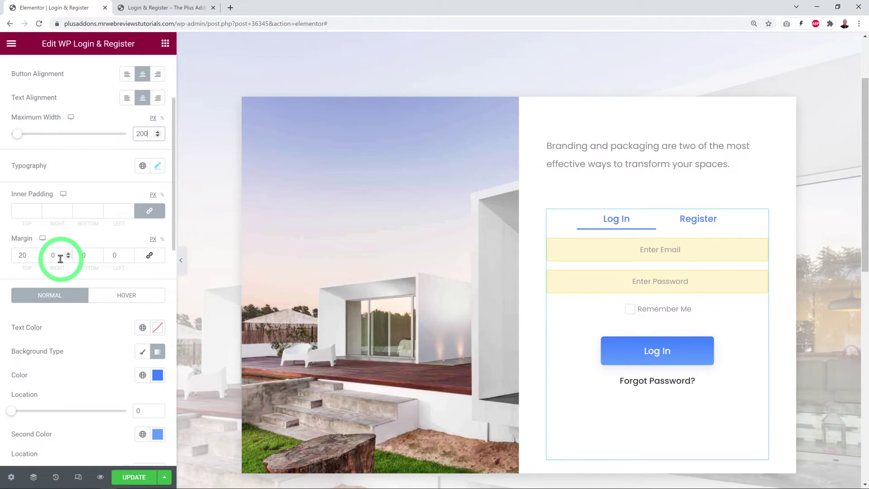
{"action": "left_click", "coordinate": [157, 167]}
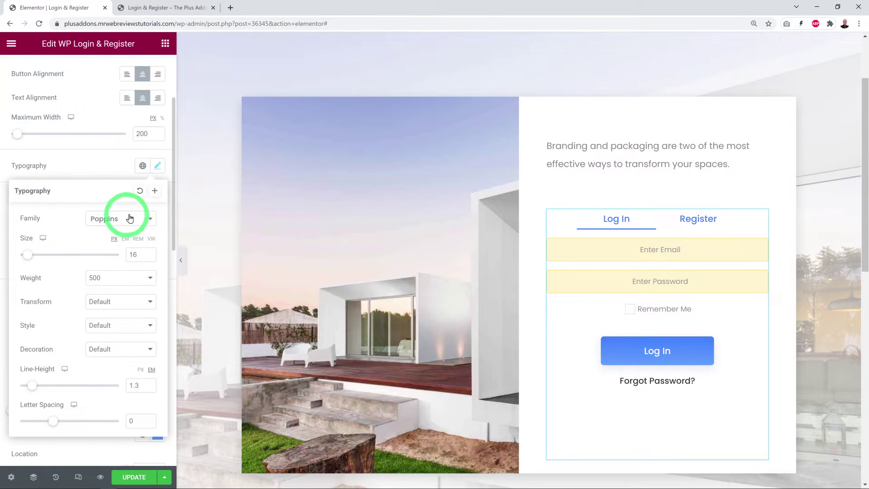
{"action": "left_click", "coordinate": [113, 168]}
{"action": "scroll", "coordinate": [109, 211], "scroll_direction": "down", "scroll_amount": 3}
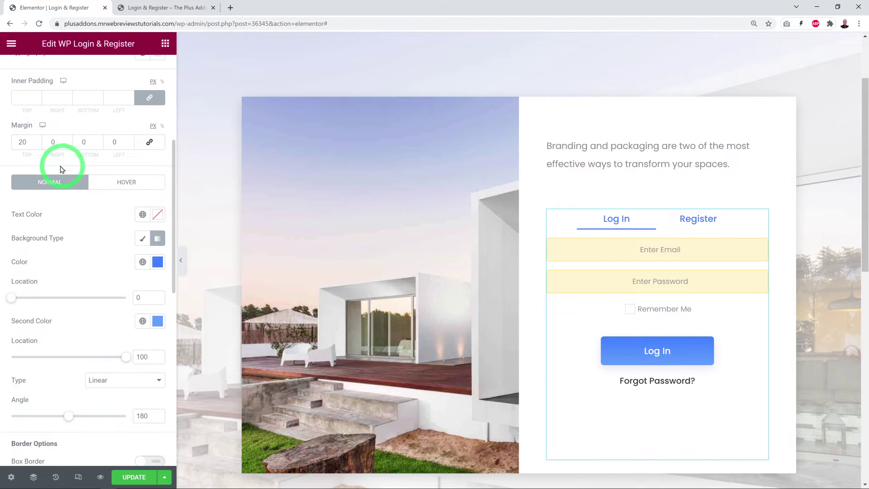
{"action": "left_click", "coordinate": [23, 144]}
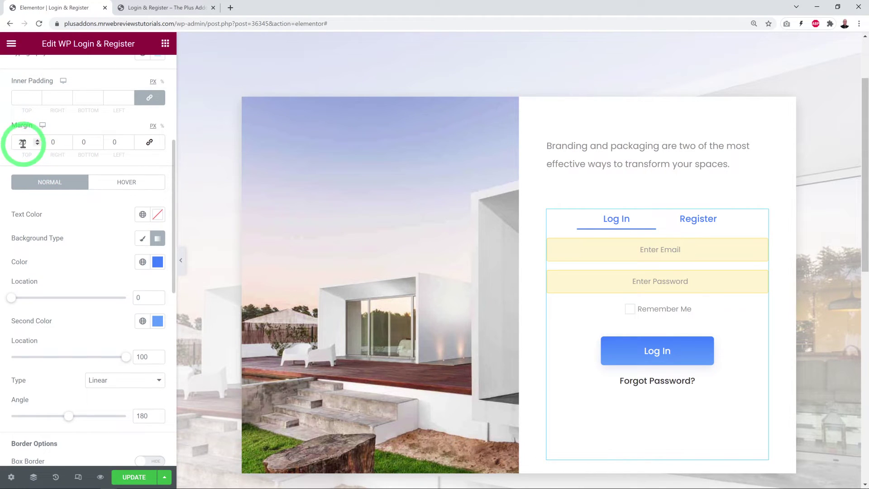
{"action": "left_click_drag", "start_coordinate": [19, 142], "coordinate": [31, 143]}
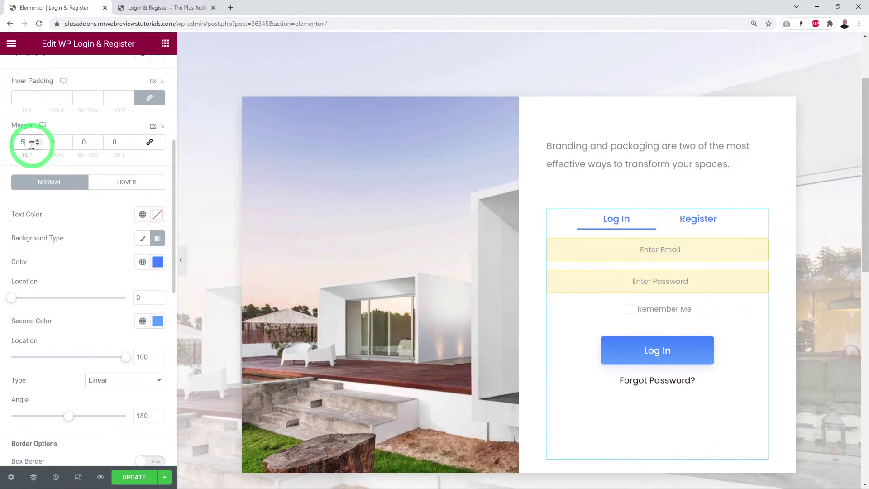
{"action": "type", "text": "50"}
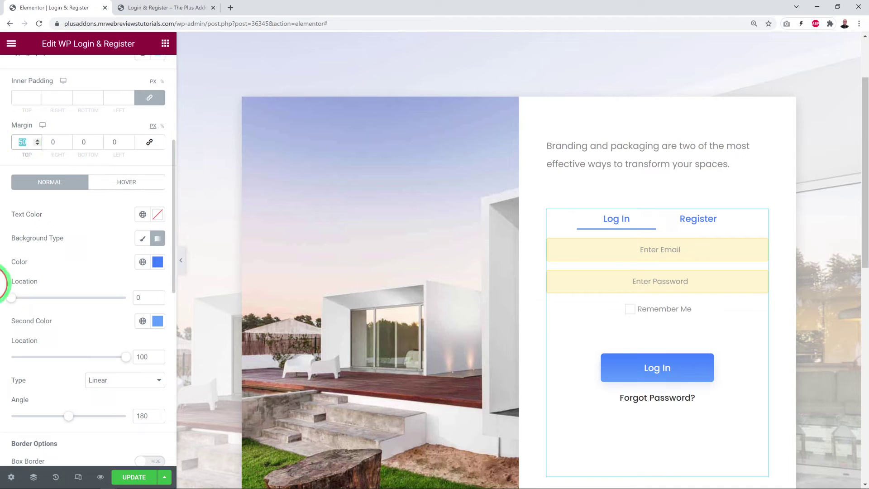
{"action": "type", "text": "20"}
{"action": "left_click", "coordinate": [84, 267]}
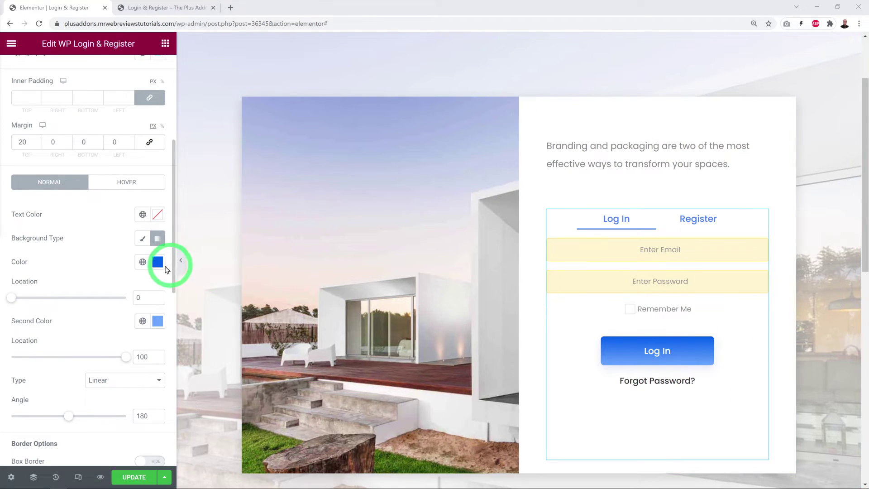
Keep the Log In button's gradient background with the second stop location at 100.
{"action": "left_click", "coordinate": [143, 240]}
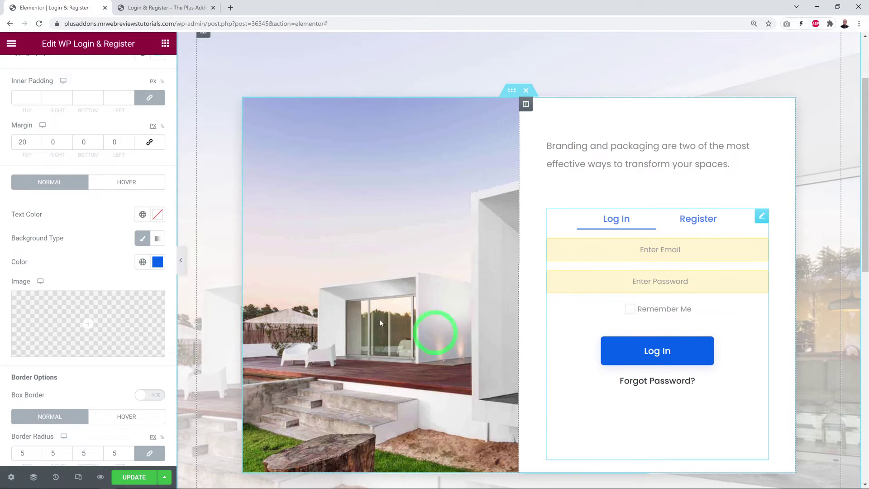
{"action": "left_click", "coordinate": [158, 238]}
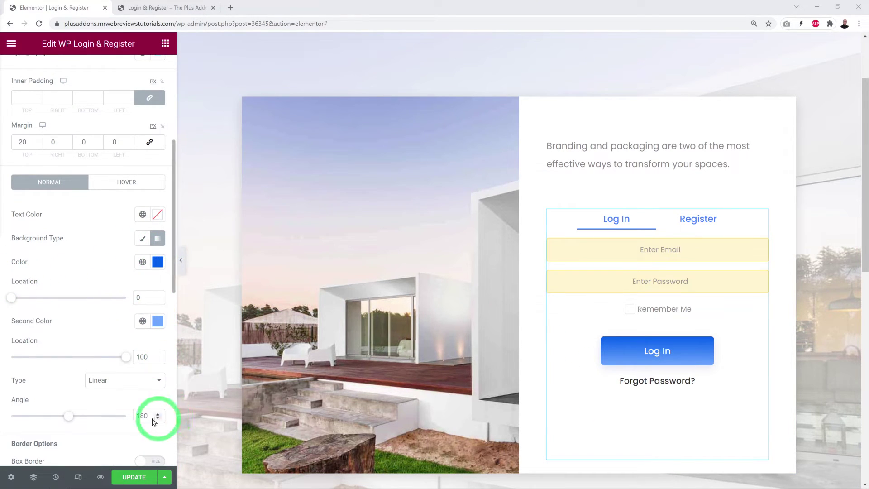
{"action": "left_click", "coordinate": [124, 357]}
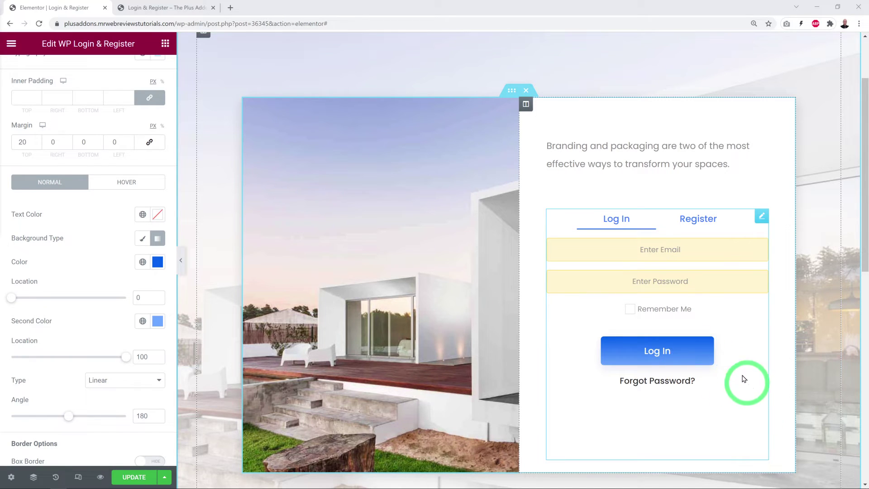
{"action": "left_click", "coordinate": [131, 184]}
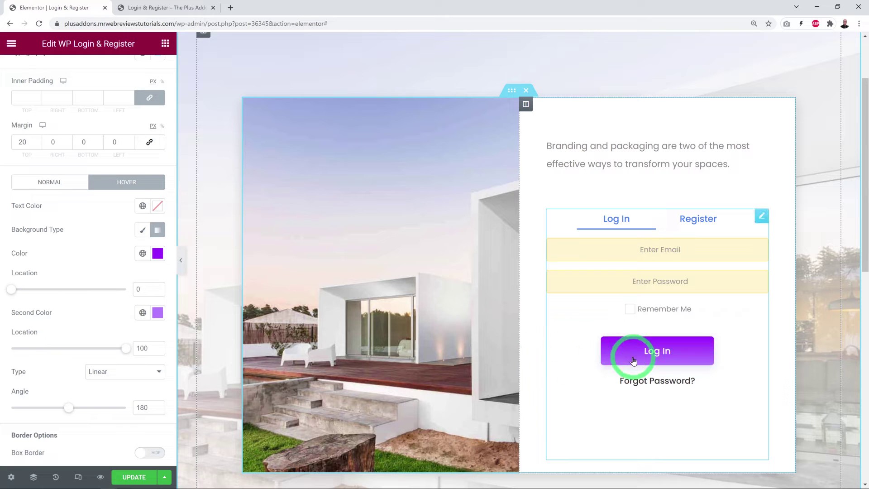
{"action": "scroll", "coordinate": [15, 204], "scroll_direction": "down", "scroll_amount": 5}
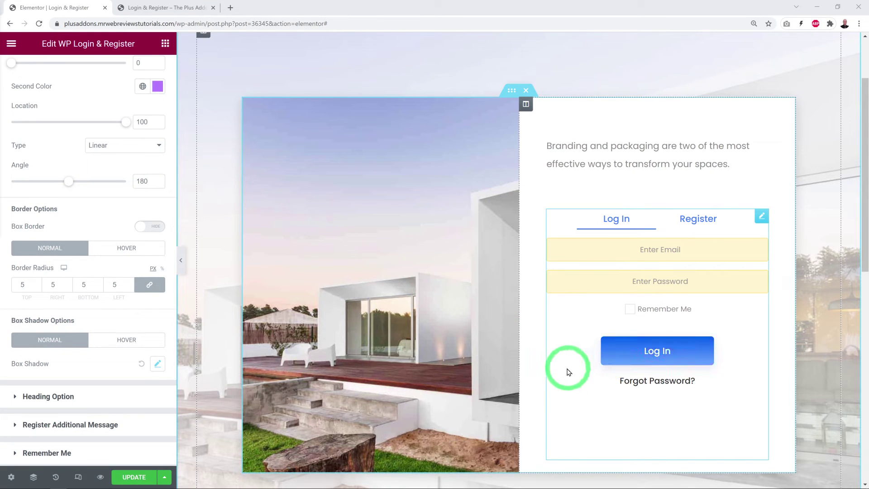
{"action": "left_click", "coordinate": [149, 227]}
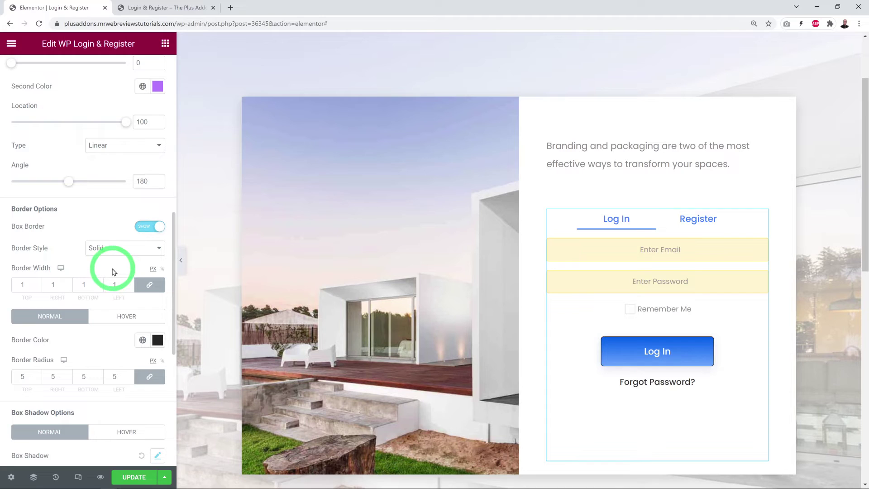
{"action": "left_click", "coordinate": [159, 249]}
{"action": "left_click", "coordinate": [156, 249]}
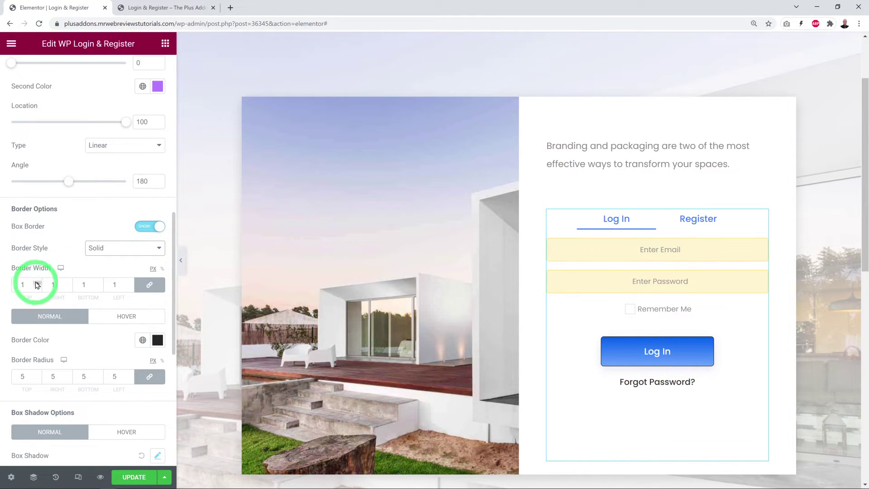
{"action": "scroll", "coordinate": [106, 333], "scroll_direction": "down", "scroll_amount": 3}
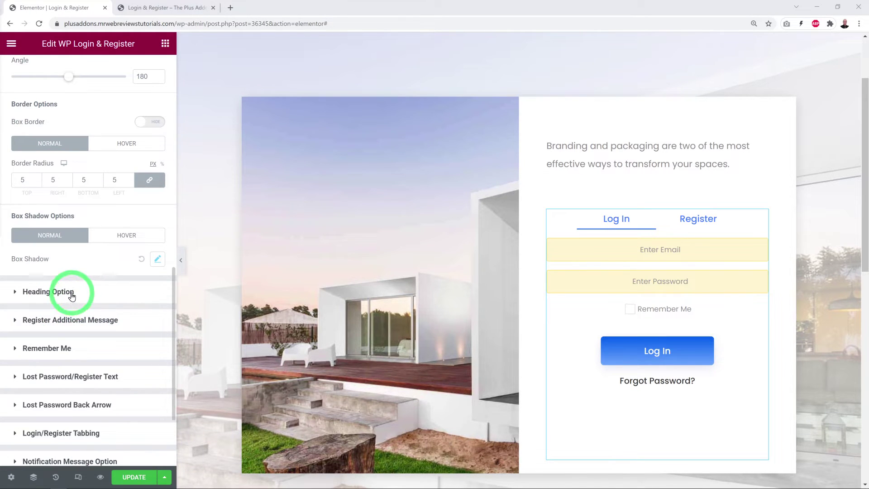
Give the form heading font weight 900 and a pink colour.
{"action": "left_click", "coordinate": [72, 296]}
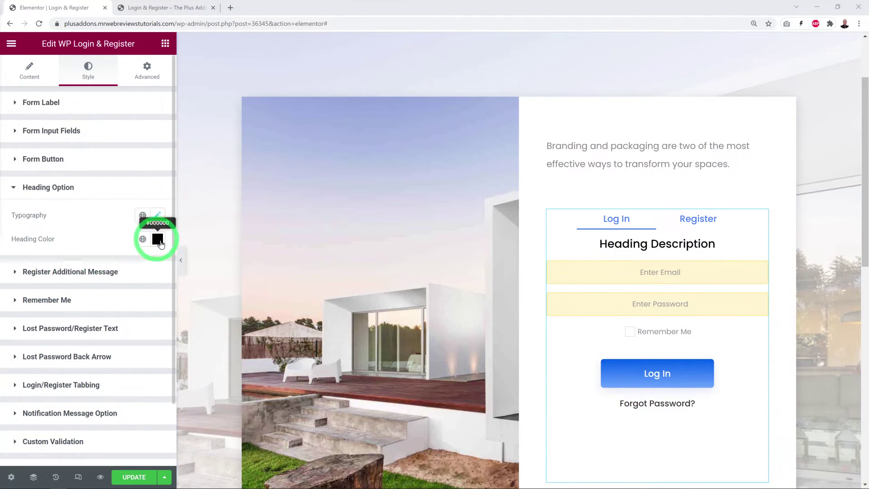
{"action": "left_click", "coordinate": [157, 215]}
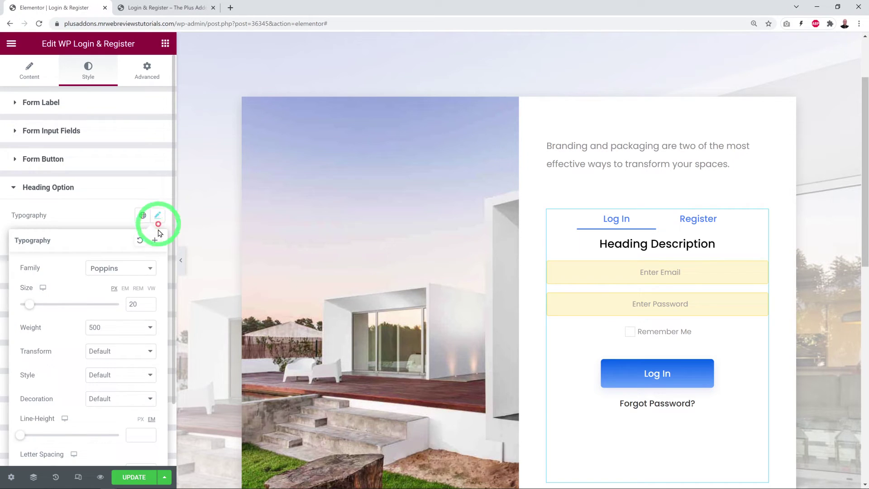
{"action": "left_click", "coordinate": [145, 327]}
{"action": "left_click", "coordinate": [113, 408]}
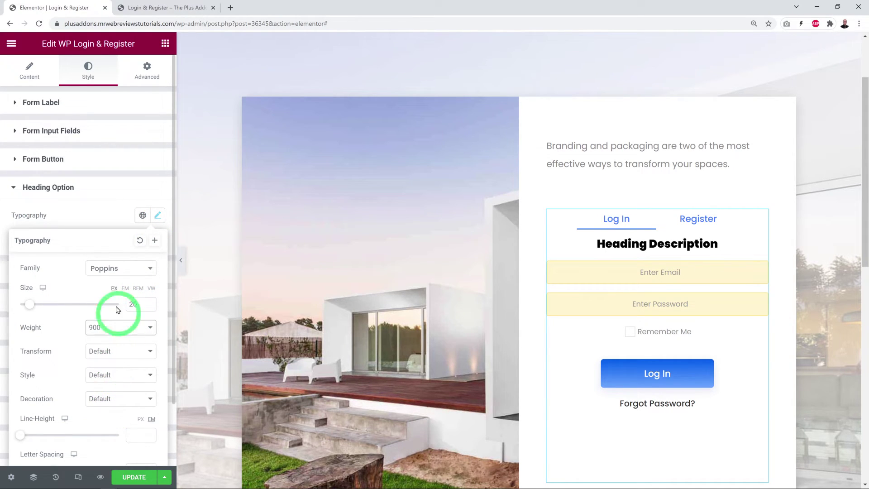
{"action": "left_click", "coordinate": [107, 208]}
{"action": "left_click", "coordinate": [157, 239]}
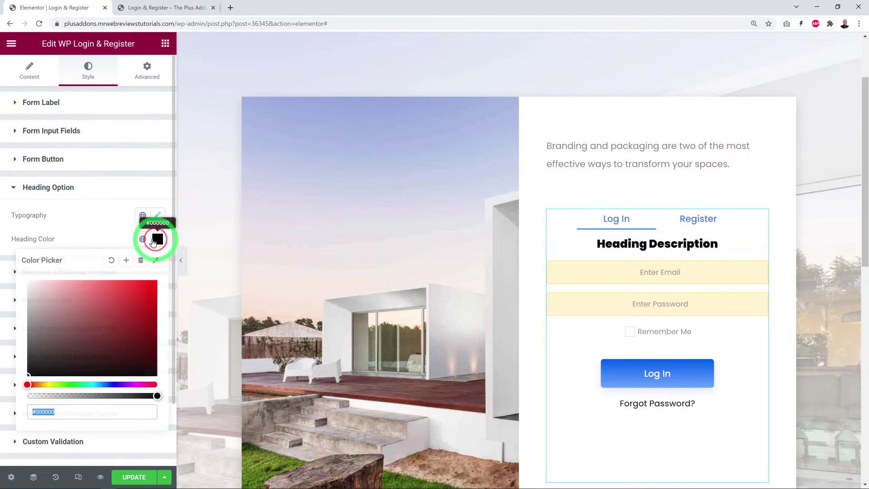
{"action": "left_click", "coordinate": [83, 325]}
{"action": "left_click", "coordinate": [103, 227]}
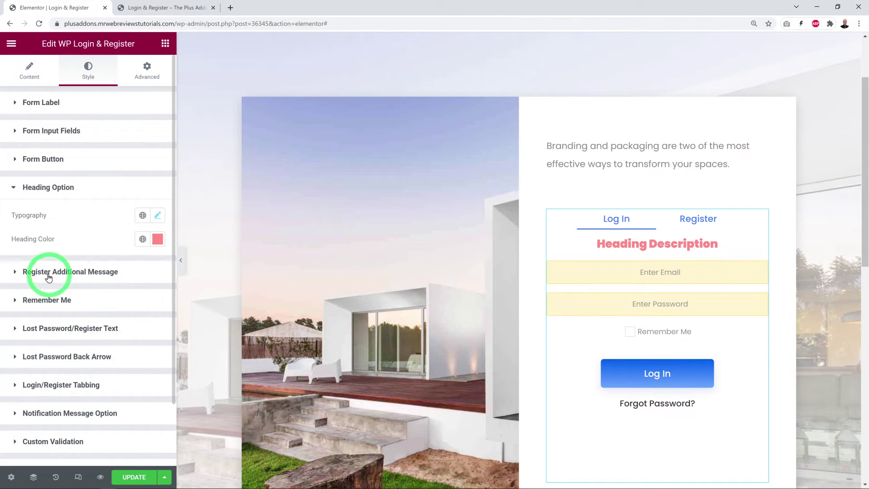
{"action": "left_click", "coordinate": [85, 274]}
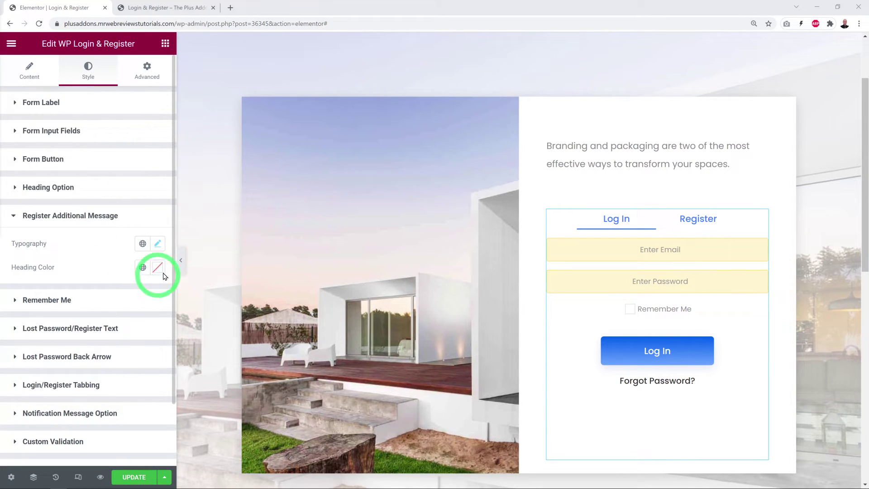
Try size 11 for the Remember Me text, then keep it at 12.
{"action": "left_click", "coordinate": [53, 301]}
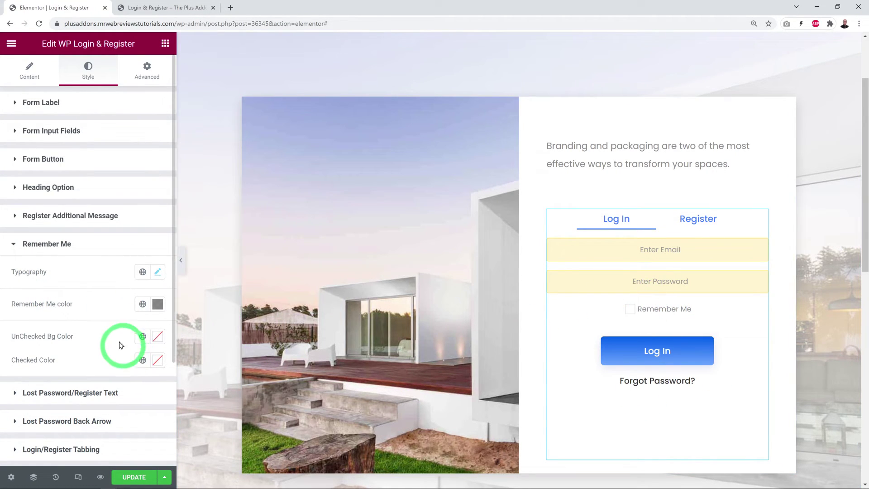
{"action": "left_click", "coordinate": [158, 272]}
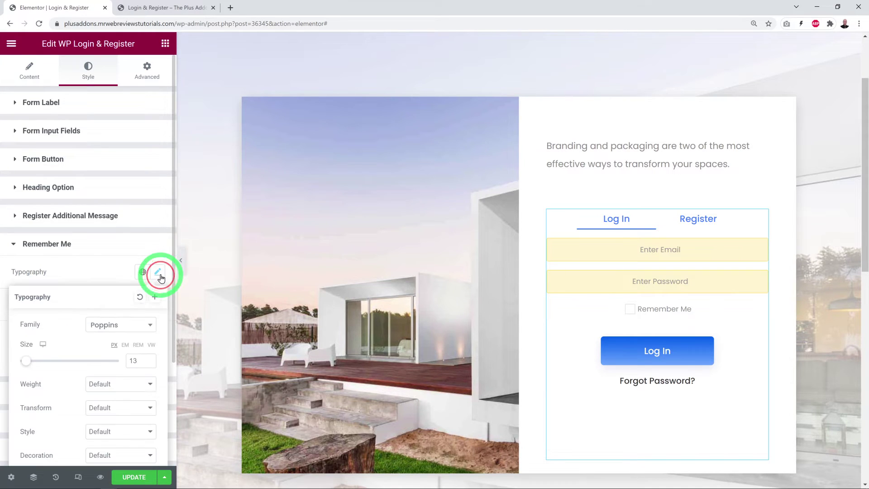
{"action": "left_click", "coordinate": [150, 364]}
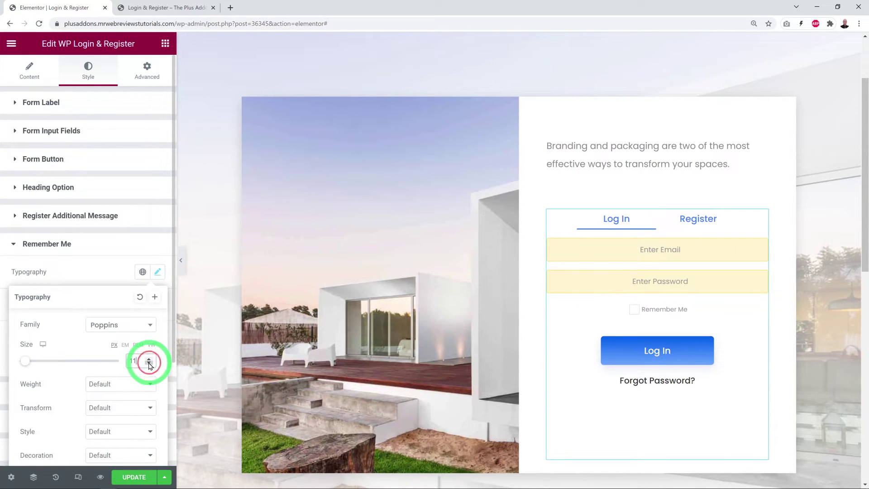
{"action": "left_click", "coordinate": [150, 357]}
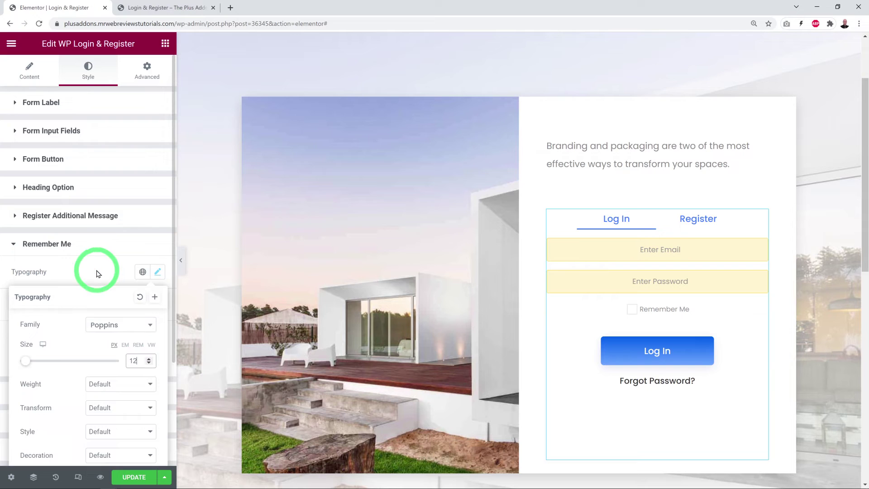
{"action": "left_click", "coordinate": [93, 270]}
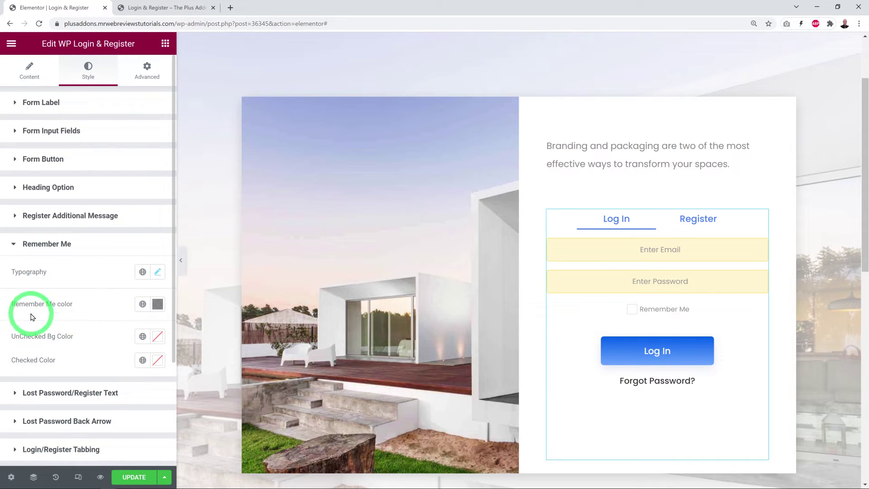
Make the Remember Me label an opaque red and preview the checkbox.
{"action": "left_click", "coordinate": [158, 311]}
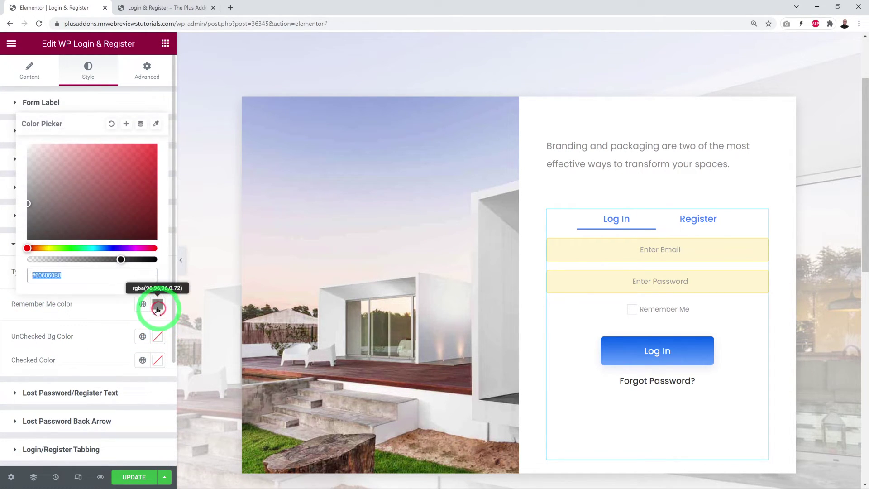
{"action": "left_click_drag", "start_coordinate": [122, 259], "coordinate": [171, 259]}
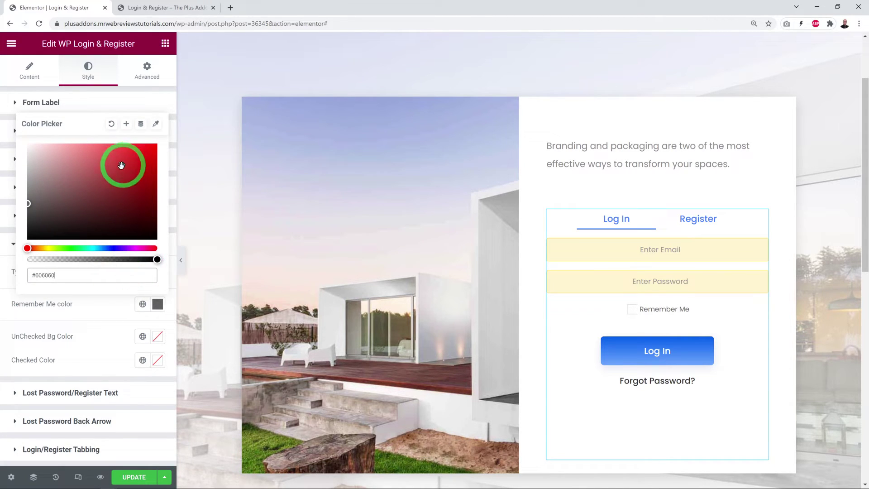
{"action": "mouse_move", "coordinate": [148, 145]}
{"action": "left_mouse_down"}
{"action": "mouse_move", "coordinate": [164, 145]}
{"action": "mouse_move", "coordinate": [108, 135]}
{"action": "left_mouse_up"}
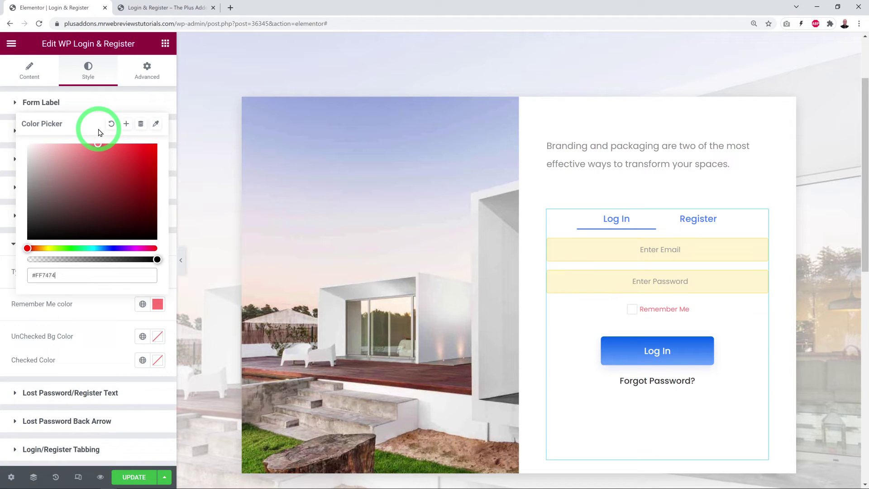
{"action": "left_click", "coordinate": [99, 324]}
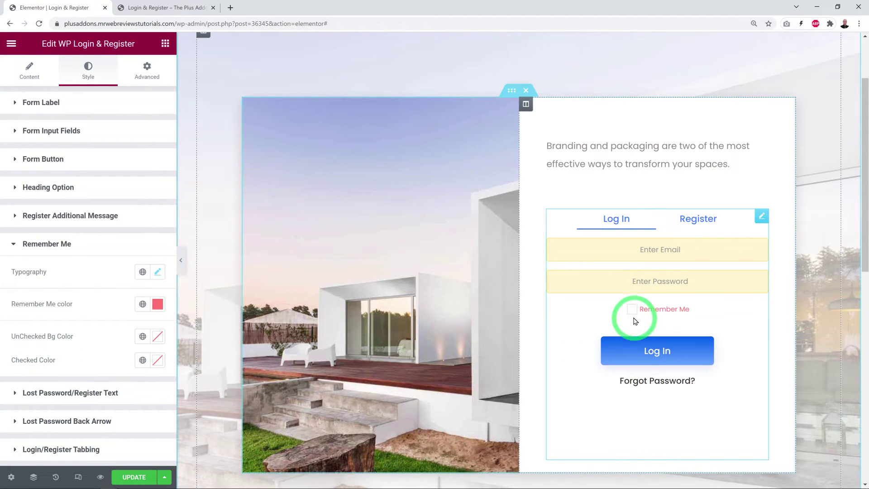
{"action": "left_click", "coordinate": [632, 310]}
{"action": "left_click", "coordinate": [645, 365]}
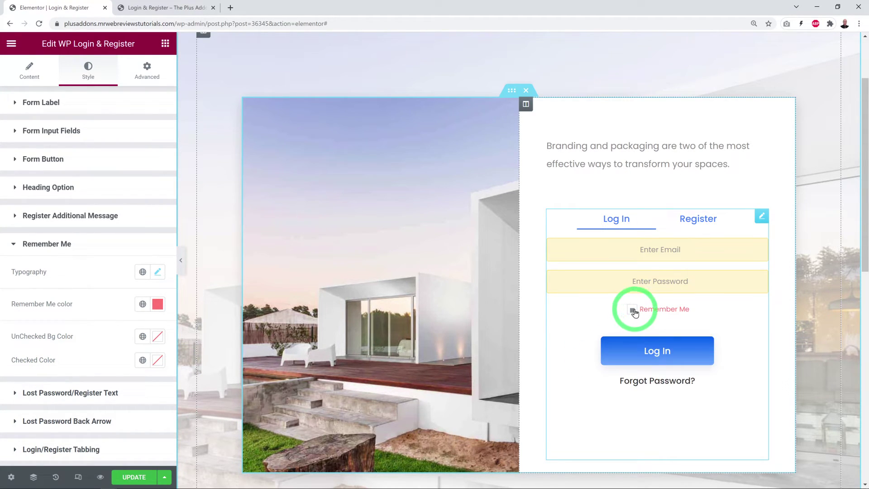
{"action": "left_click", "coordinate": [632, 309]}
{"action": "left_click", "coordinate": [654, 371]}
{"action": "left_click", "coordinate": [209, 343]}
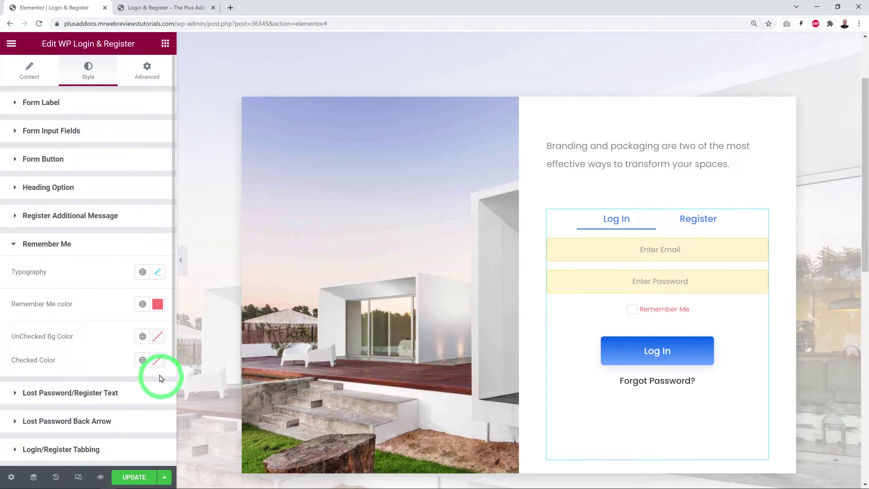
Set the Remember Me checked colour to blue #5F76FF and test it in the preview.
{"action": "left_click", "coordinate": [157, 361]}
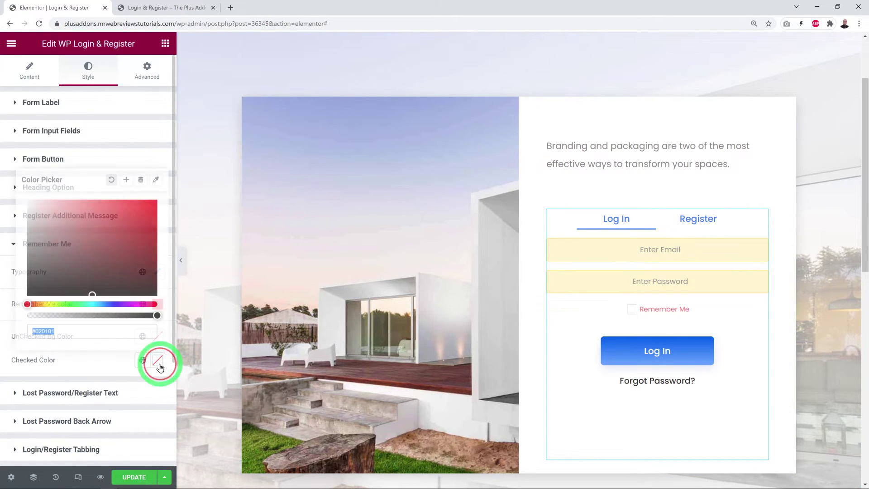
{"action": "left_click", "coordinate": [112, 304]}
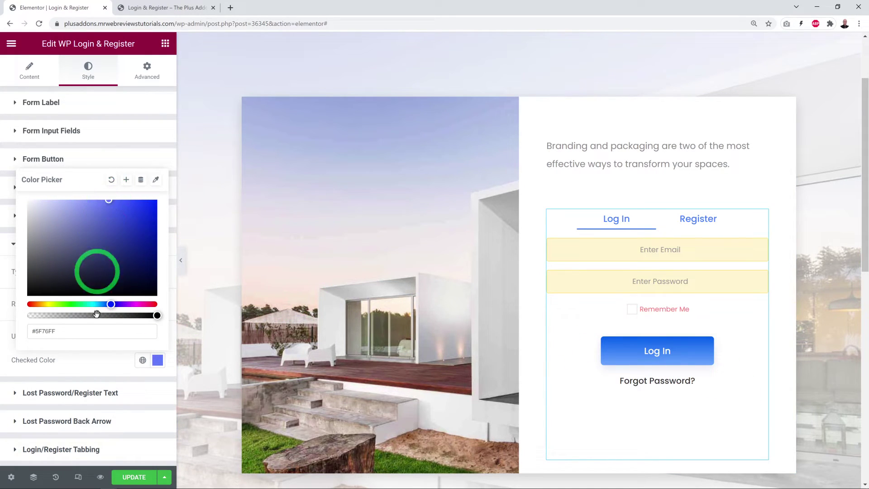
{"action": "left_click", "coordinate": [105, 363]}
{"action": "left_click", "coordinate": [628, 310]}
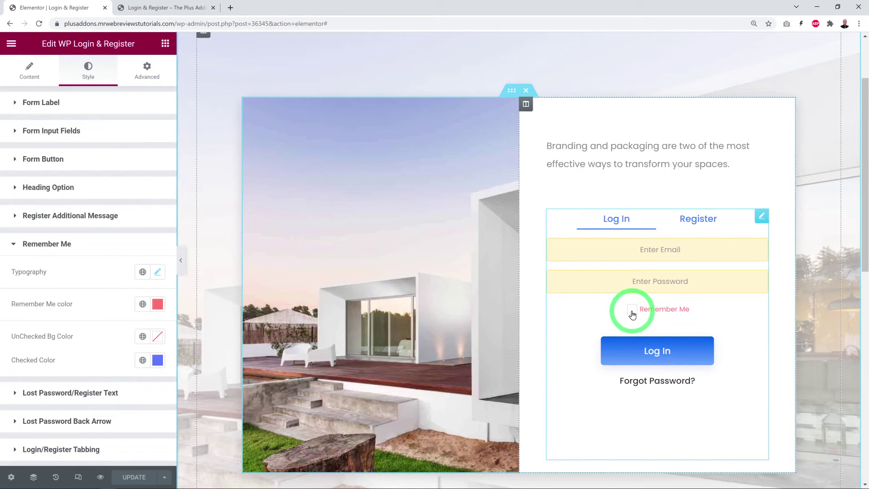
{"action": "left_click", "coordinate": [630, 310]}
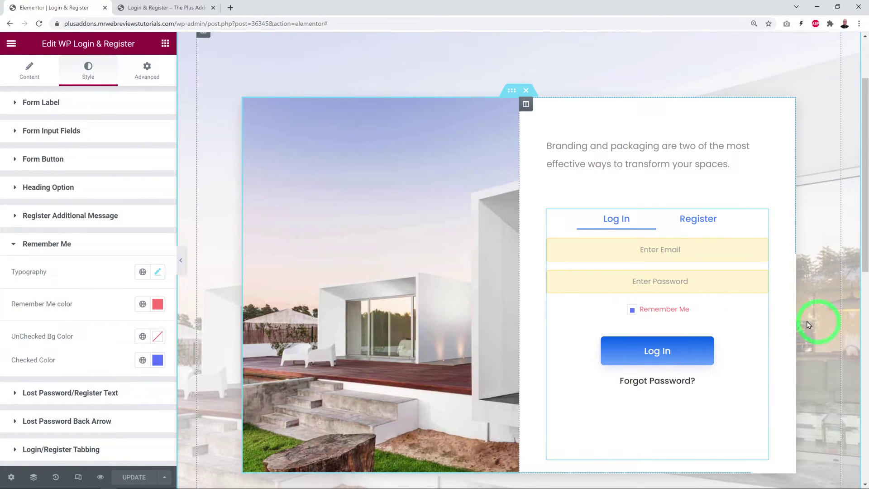
{"action": "left_click", "coordinate": [630, 309]}
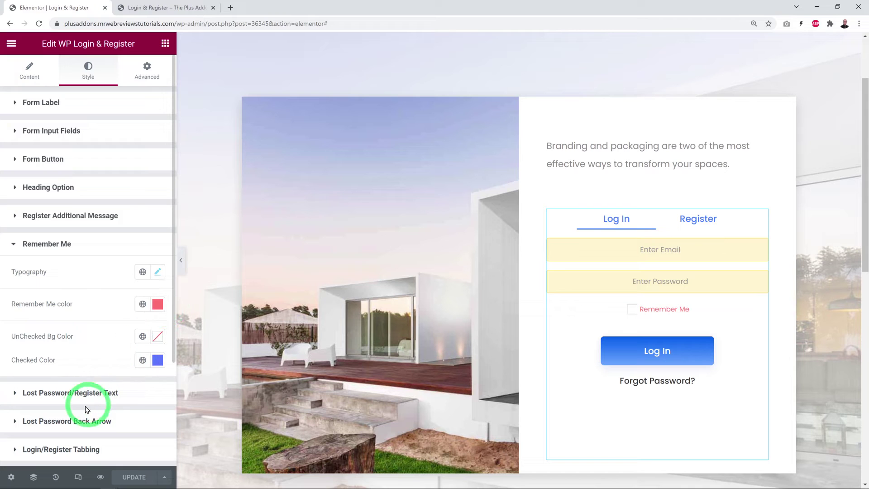
Set the Forgot Password? link's font weight to 300 under Lost Password/Register Text.
{"action": "left_click", "coordinate": [71, 393]}
{"action": "scroll", "coordinate": [95, 355], "scroll_direction": "down", "scroll_amount": 3}
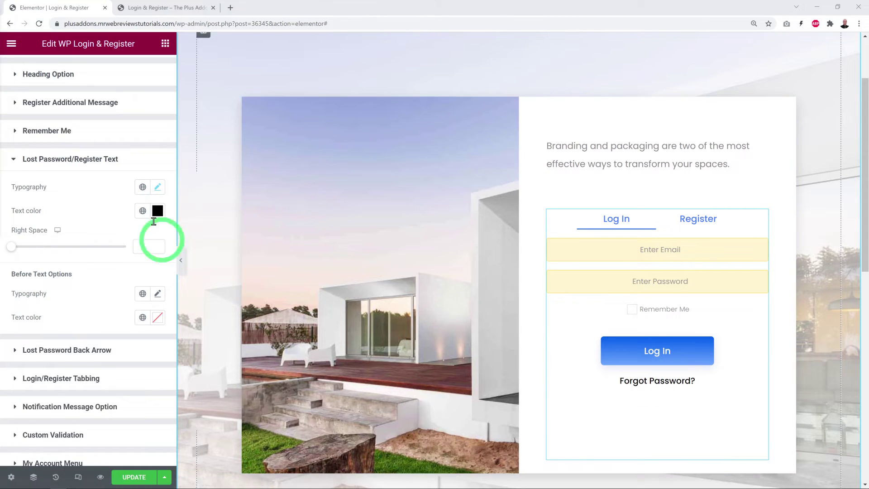
{"action": "left_click", "coordinate": [158, 187]}
{"action": "left_click", "coordinate": [149, 308]}
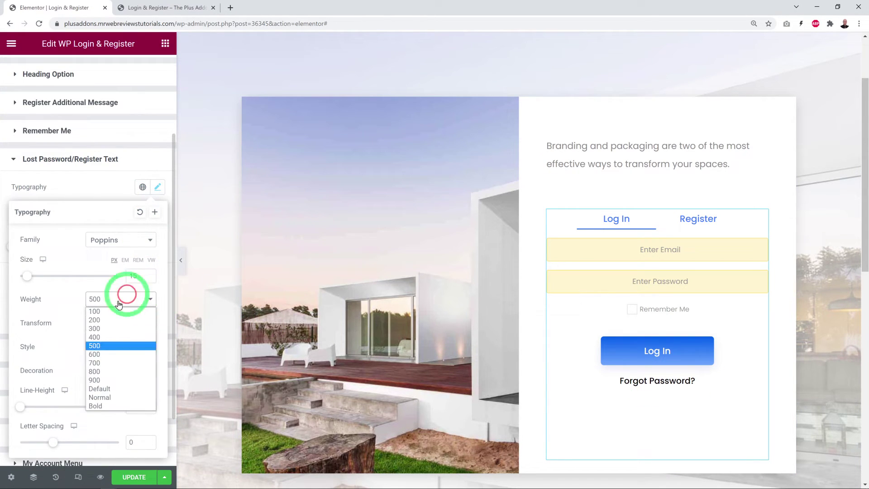
{"action": "left_click", "coordinate": [105, 329]}
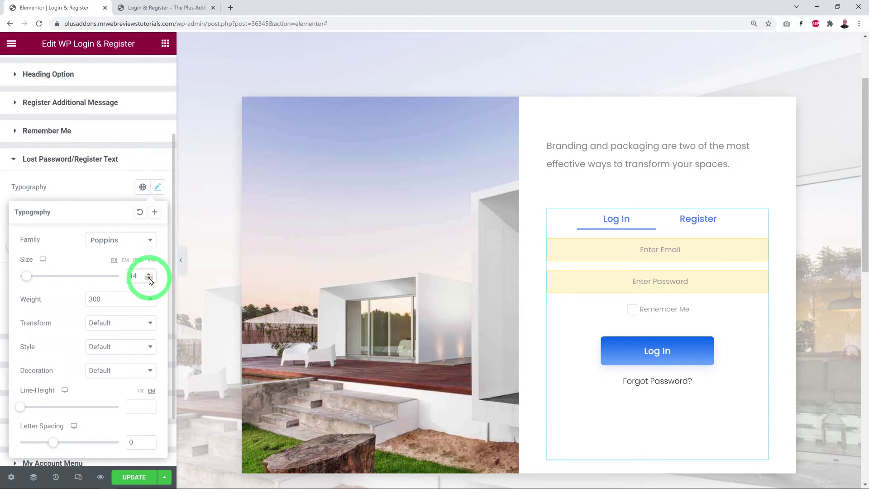
{"action": "left_click", "coordinate": [107, 193]}
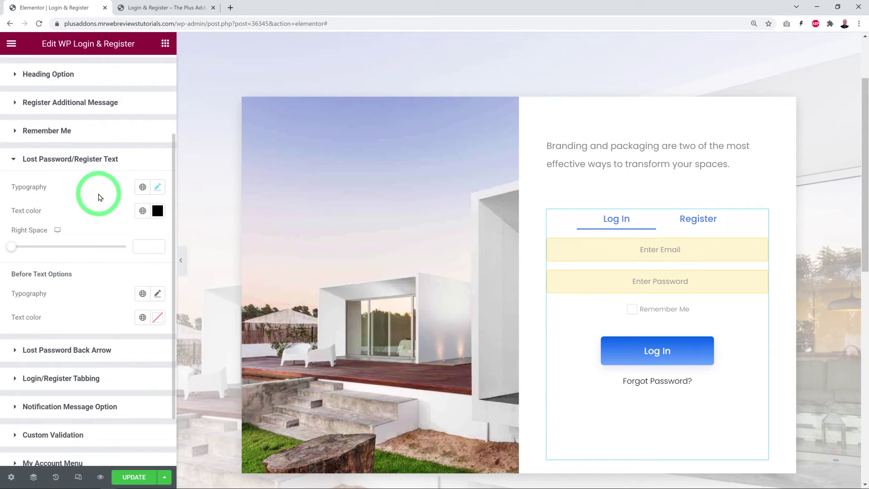
Colour the Forgot Password? link text bright blue.
{"action": "left_click", "coordinate": [156, 210]}
{"action": "left_click", "coordinate": [110, 356]}
{"action": "left_click_drag", "start_coordinate": [93, 291], "coordinate": [134, 248]}
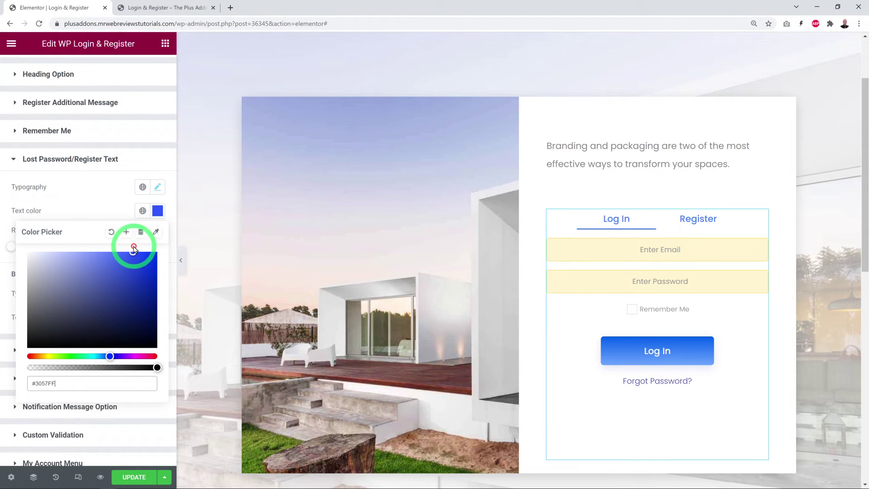
{"action": "key", "text": "Escape"}
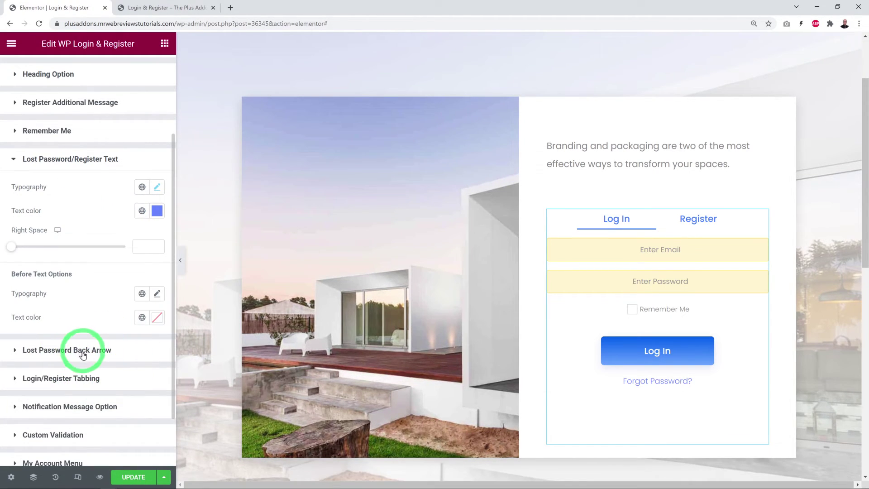
Replace the Lost Password back arrow with a plain left arrow found by searching 'arrow'.
{"action": "left_click", "coordinate": [78, 353]}
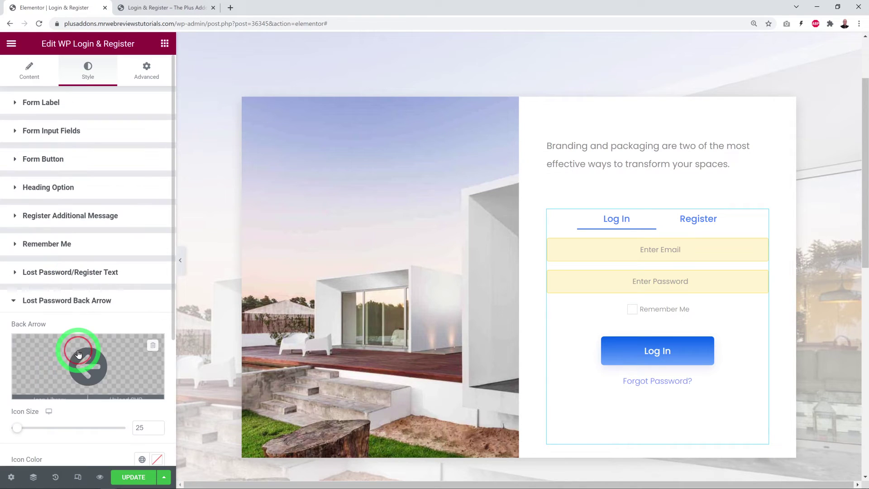
{"action": "left_click", "coordinate": [660, 383]}
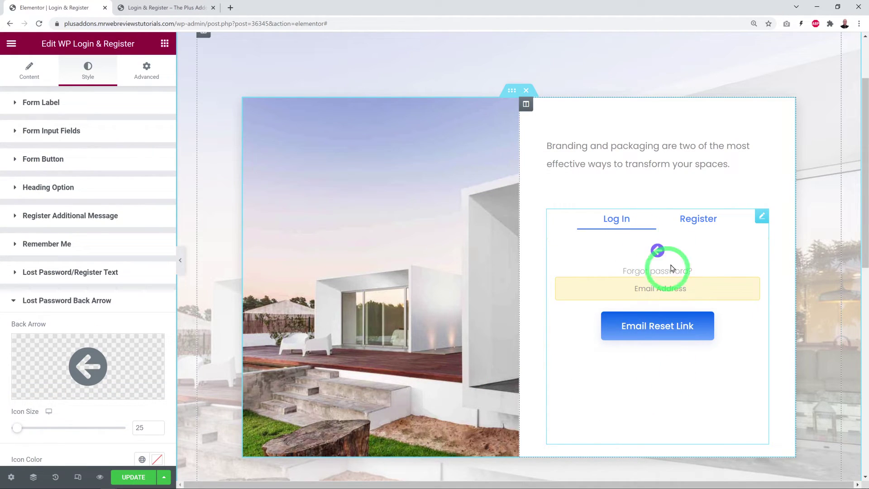
{"action": "left_click", "coordinate": [658, 252]}
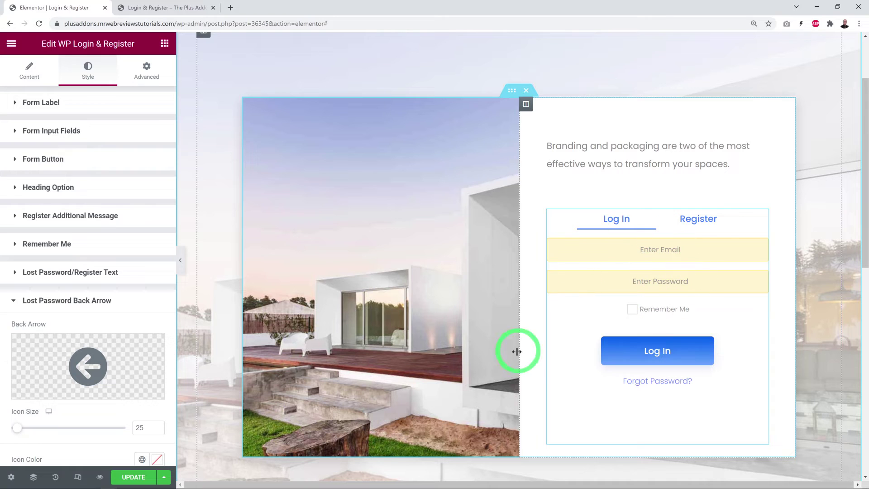
{"action": "mouse_move", "coordinate": [129, 342]}
{"action": "scroll", "coordinate": [127, 341], "scroll_direction": "down", "scroll_amount": 3}
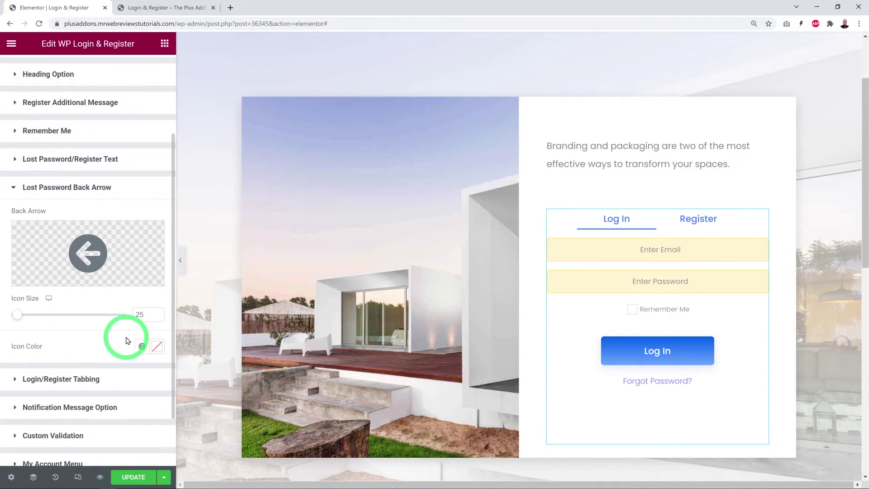
{"action": "left_click", "coordinate": [99, 251]}
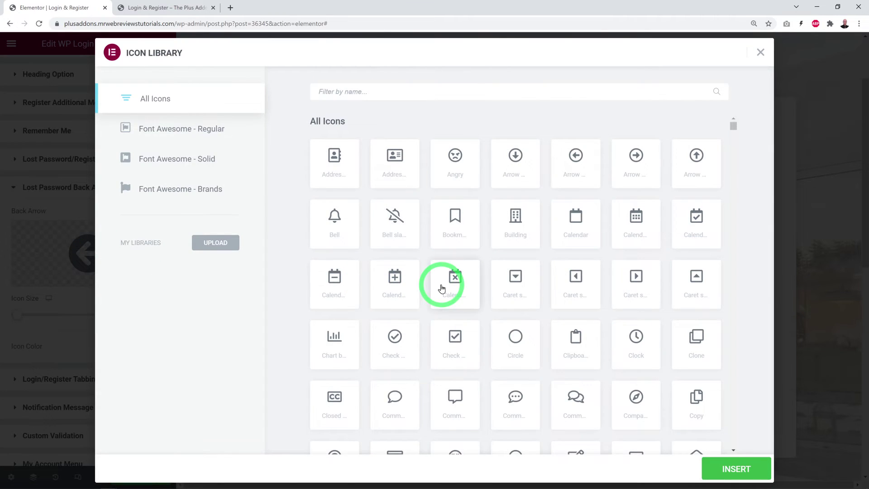
{"action": "scroll", "coordinate": [436, 295], "scroll_direction": "down", "scroll_amount": 5}
{"action": "scroll", "coordinate": [437, 303], "scroll_direction": "up", "scroll_amount": 5}
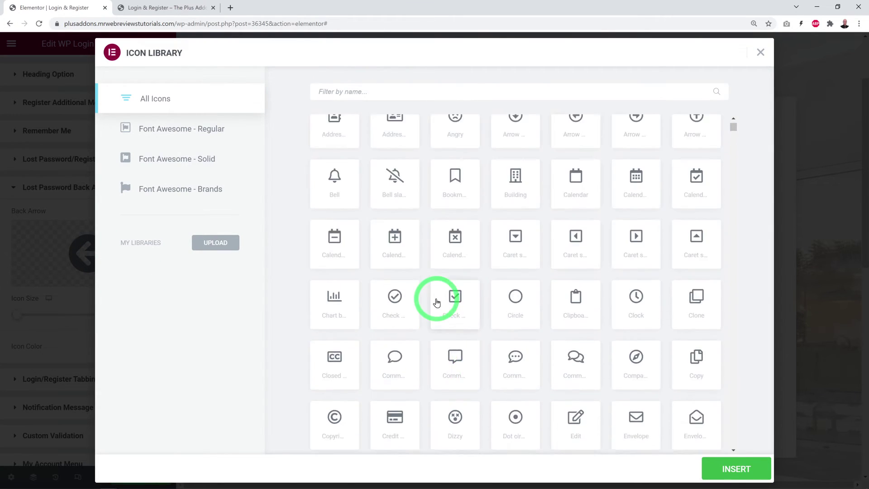
{"action": "left_click", "coordinate": [383, 92]}
{"action": "type", "text": "arrow"}
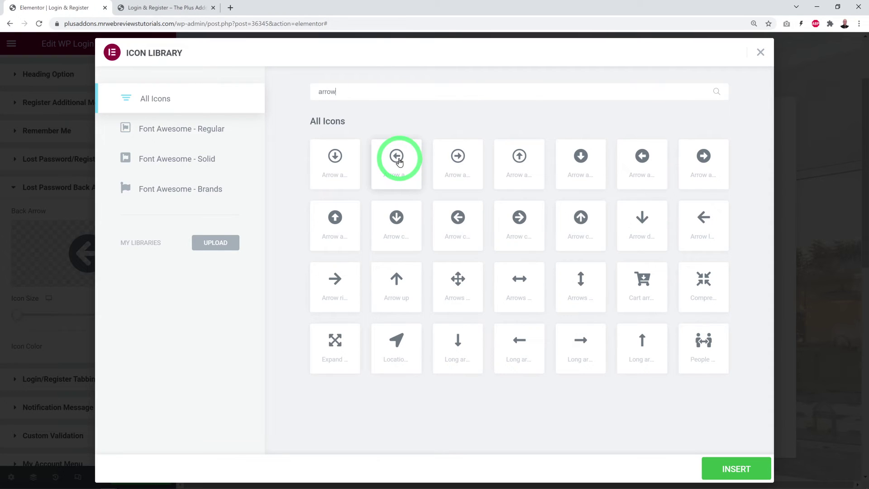
{"action": "left_click", "coordinate": [697, 220]}
{"action": "left_click", "coordinate": [745, 471]}
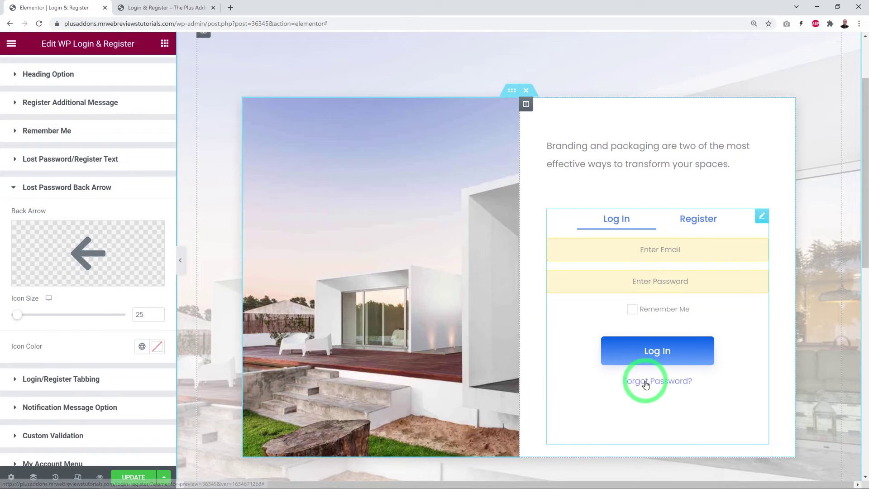
Colour the back arrow bright blue and check it on the lost-password view.
{"action": "left_click", "coordinate": [646, 384]}
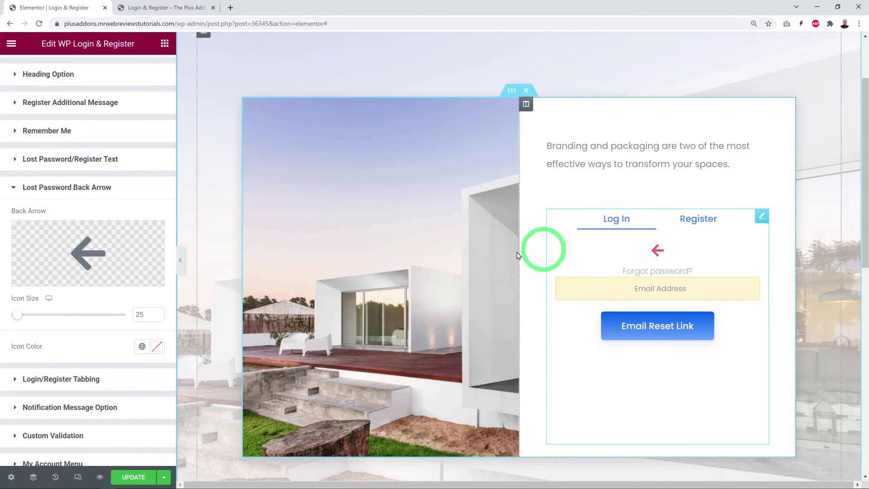
{"action": "left_click", "coordinate": [158, 346]}
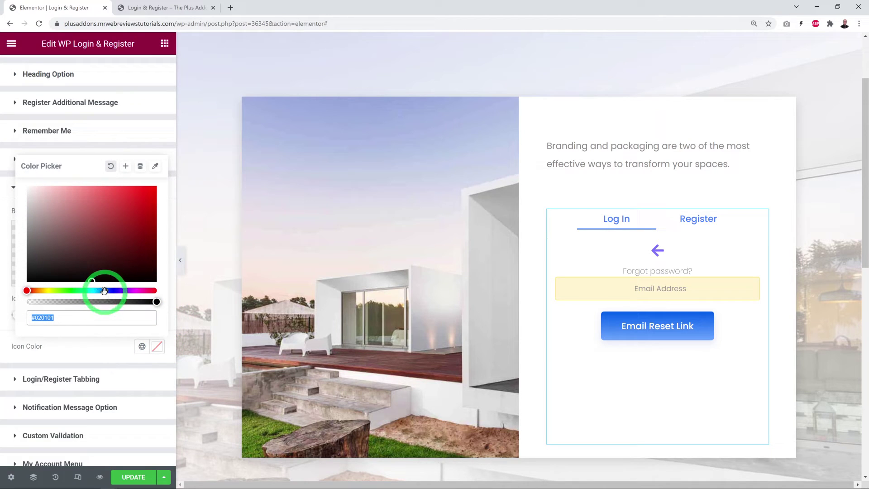
{"action": "left_click", "coordinate": [105, 290]}
{"action": "left_click", "coordinate": [135, 186]}
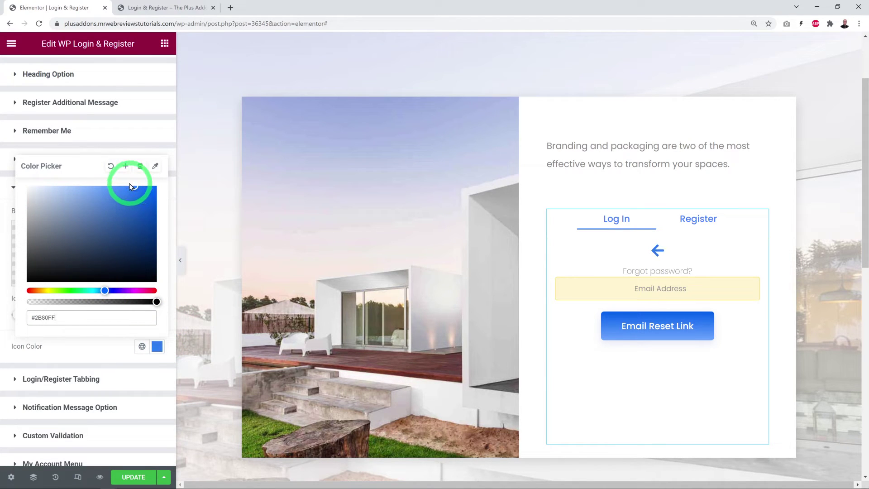
{"action": "left_click", "coordinate": [97, 350]}
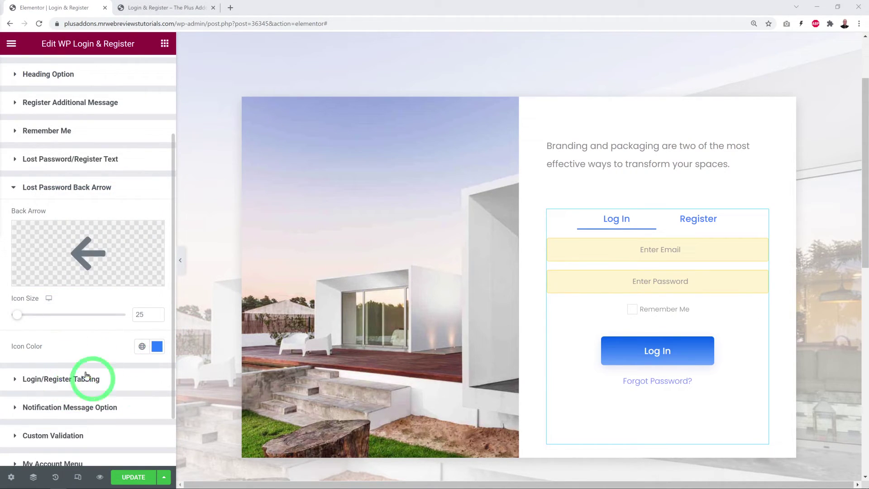
{"action": "left_click", "coordinate": [86, 376]}
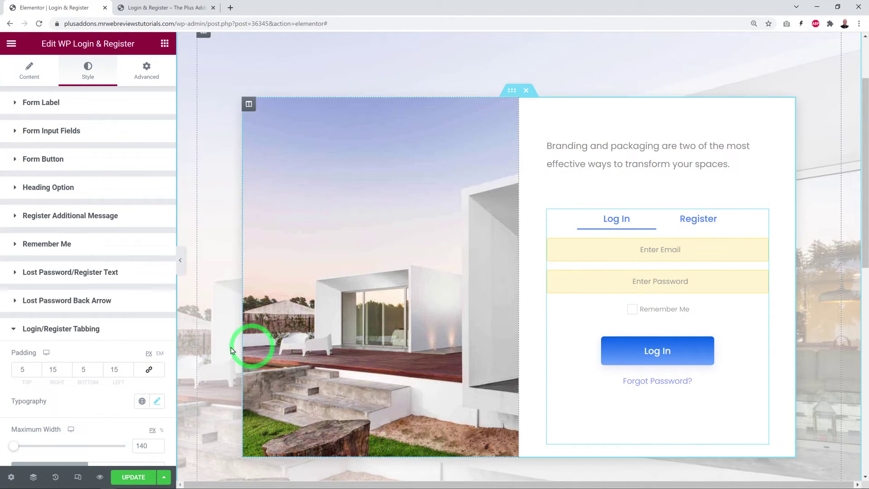
Set the Login/Register tab label colour to black.
{"action": "scroll", "coordinate": [93, 303], "scroll_direction": "down", "scroll_amount": 5}
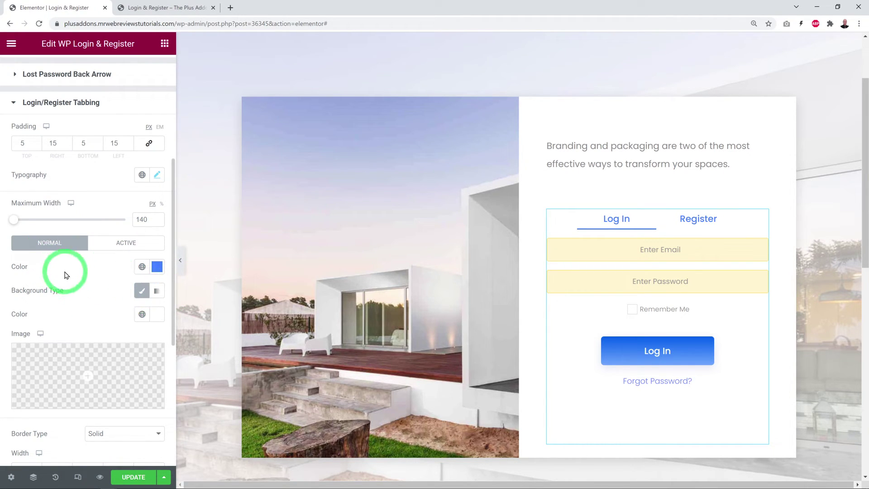
{"action": "left_click", "coordinate": [156, 267]}
{"action": "left_click", "coordinate": [72, 377]}
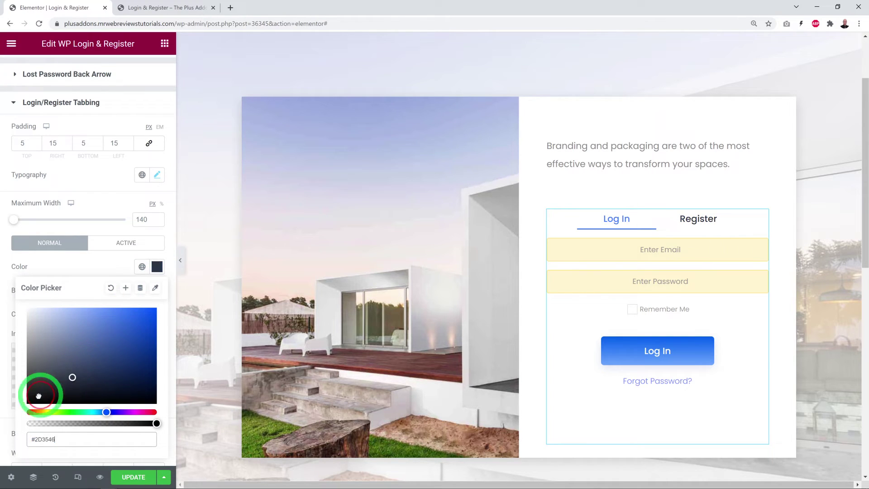
{"action": "left_click_drag", "start_coordinate": [38, 396], "coordinate": [18, 407]}
{"action": "left_click", "coordinate": [64, 270]}
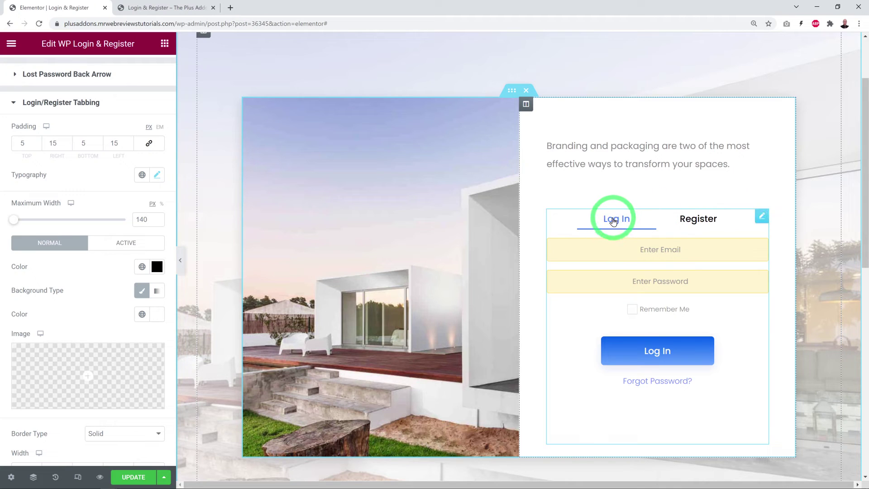
Show the Register tab in the preview and switch to the Active tab styling.
{"action": "left_click", "coordinate": [707, 224]}
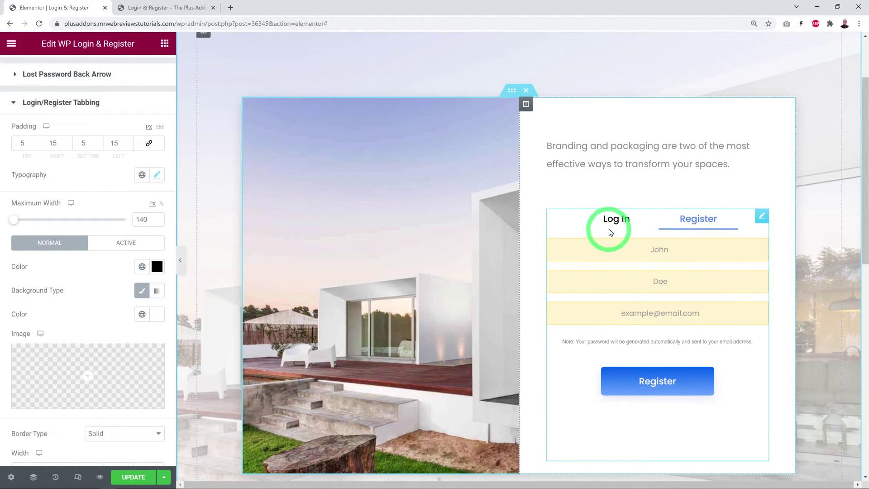
{"action": "left_click", "coordinate": [128, 243]}
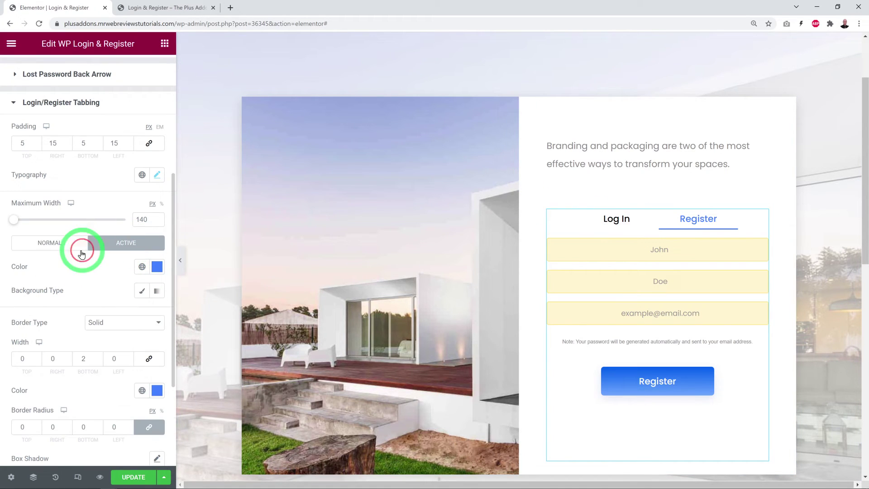
{"action": "left_click", "coordinate": [51, 243]}
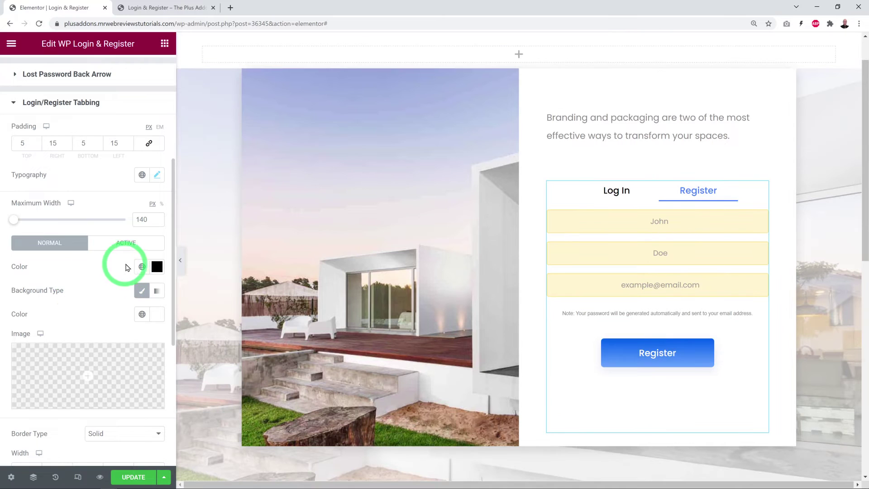
{"action": "left_click", "coordinate": [126, 242]}
Give the active Register tab a Classic background in pale blue (#EDF3FF).
{"action": "scroll", "coordinate": [77, 312], "scroll_direction": "down", "scroll_amount": 3}
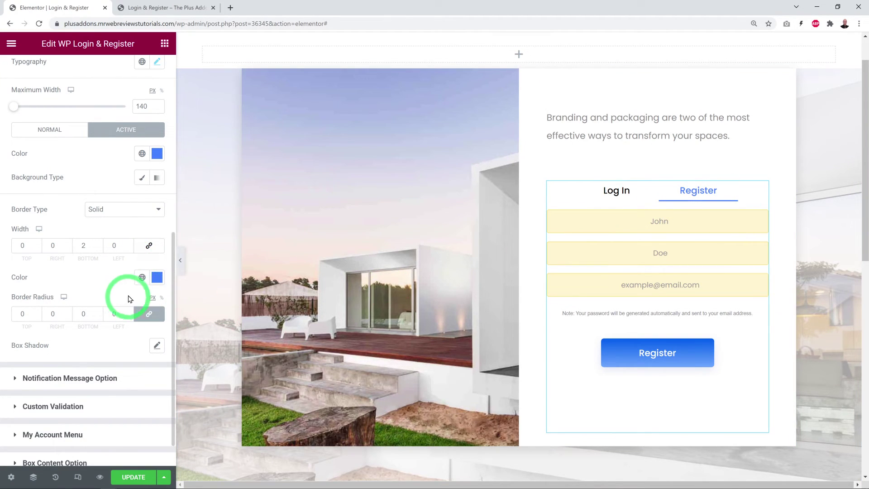
{"action": "left_click", "coordinate": [142, 179]}
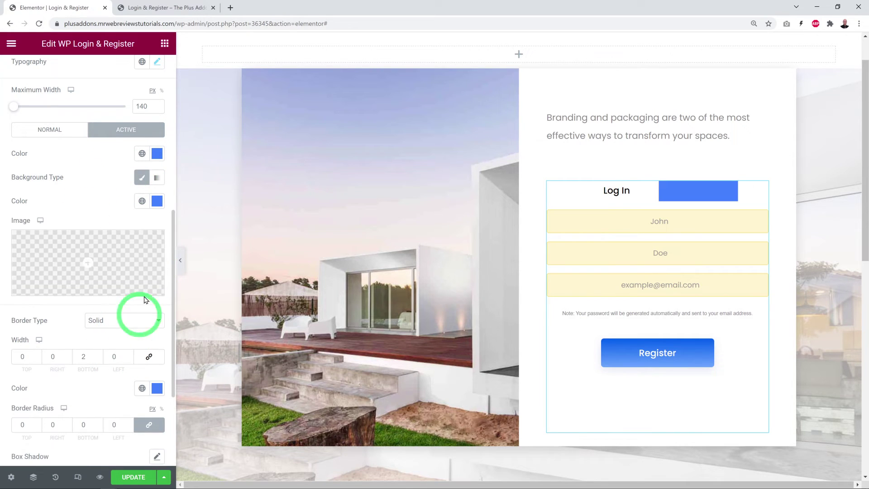
{"action": "left_click", "coordinate": [159, 200]}
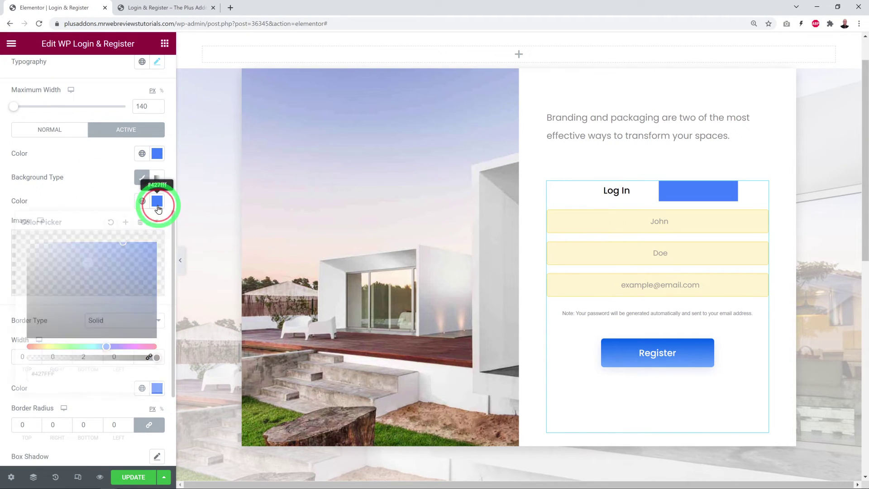
{"action": "left_click_drag", "start_coordinate": [52, 261], "coordinate": [37, 244]}
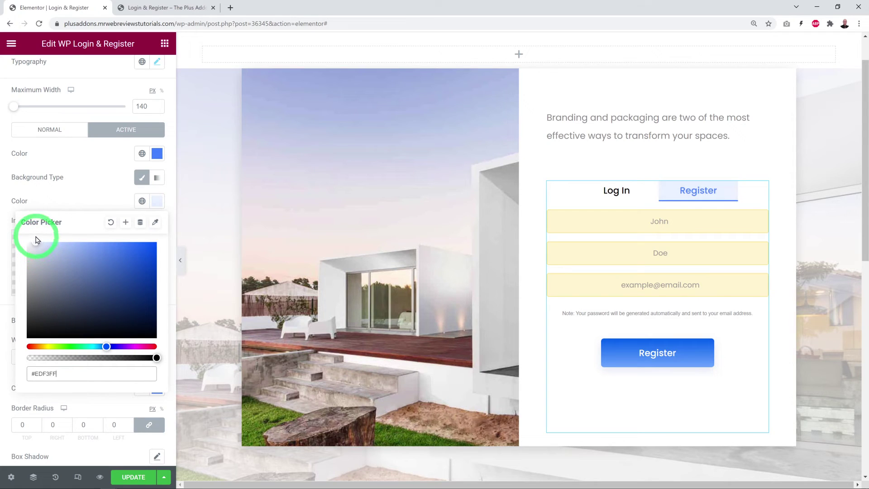
{"action": "left_click", "coordinate": [73, 190]}
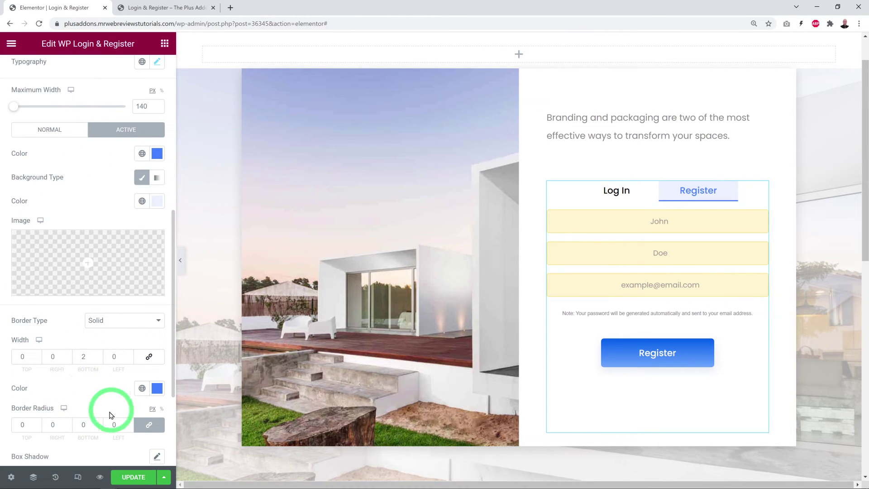
{"action": "scroll", "coordinate": [116, 402], "scroll_direction": "down", "scroll_amount": 3}
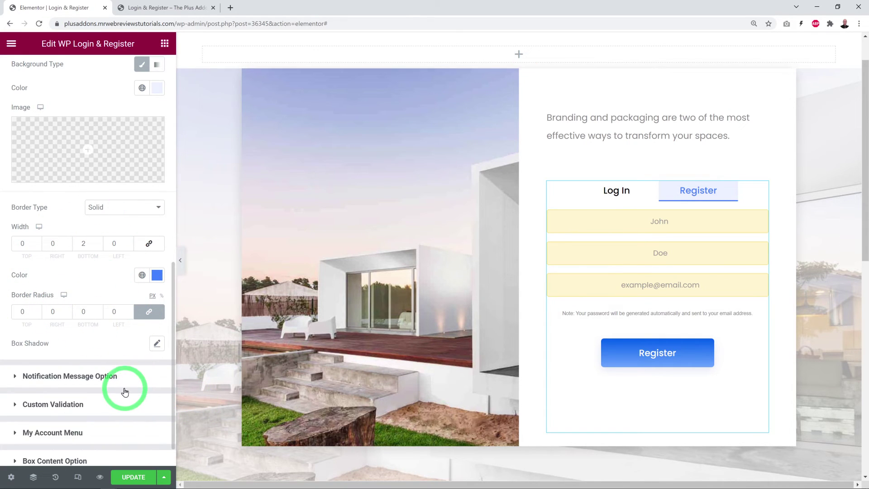
{"action": "scroll", "coordinate": [111, 219], "scroll_direction": "up", "scroll_amount": 3}
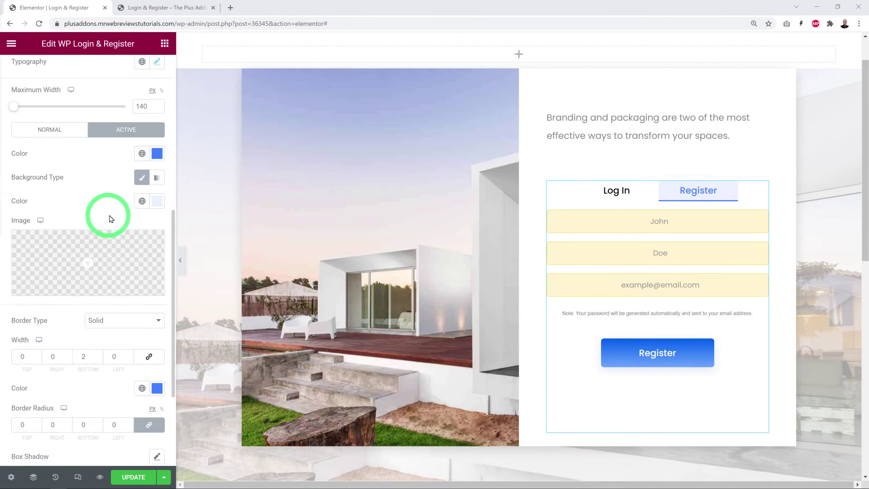
Give the Normal-state Log In tab a pale yellow background (#FFFDCE).
{"action": "left_click", "coordinate": [57, 131]}
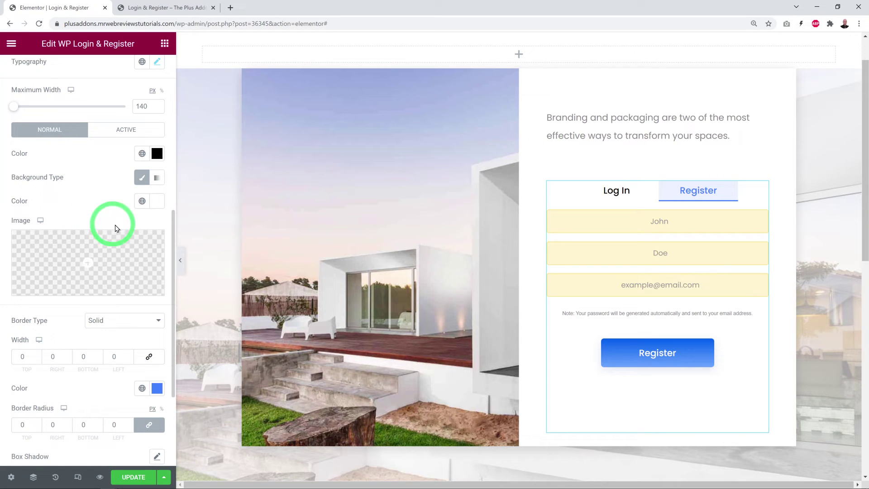
{"action": "left_click", "coordinate": [157, 206]}
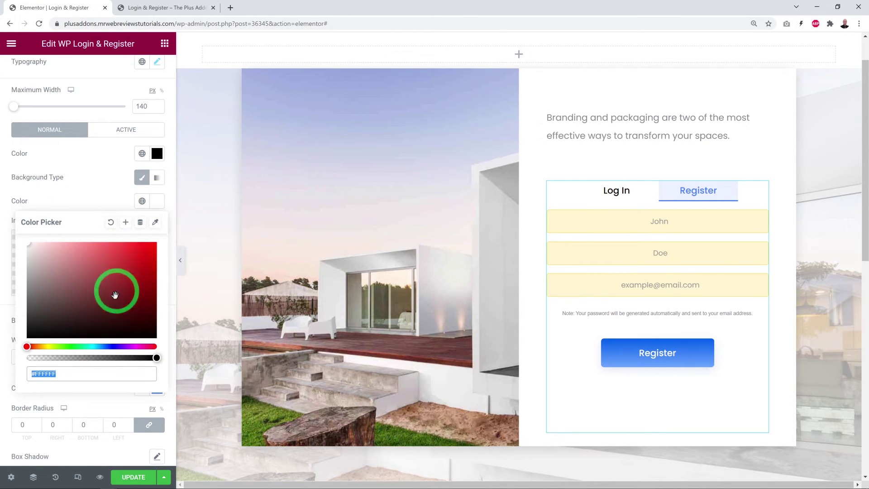
{"action": "left_click", "coordinate": [51, 348]}
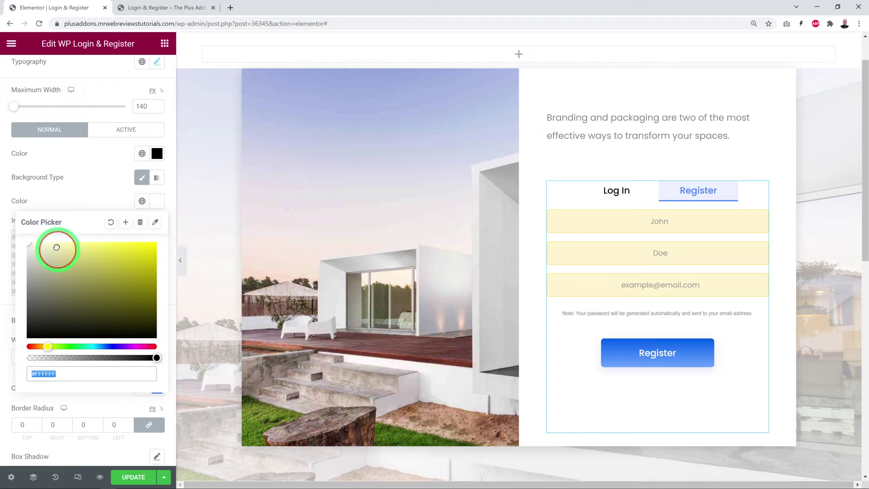
{"action": "left_click_drag", "start_coordinate": [56, 247], "coordinate": [52, 239]}
{"action": "left_click", "coordinate": [109, 188]}
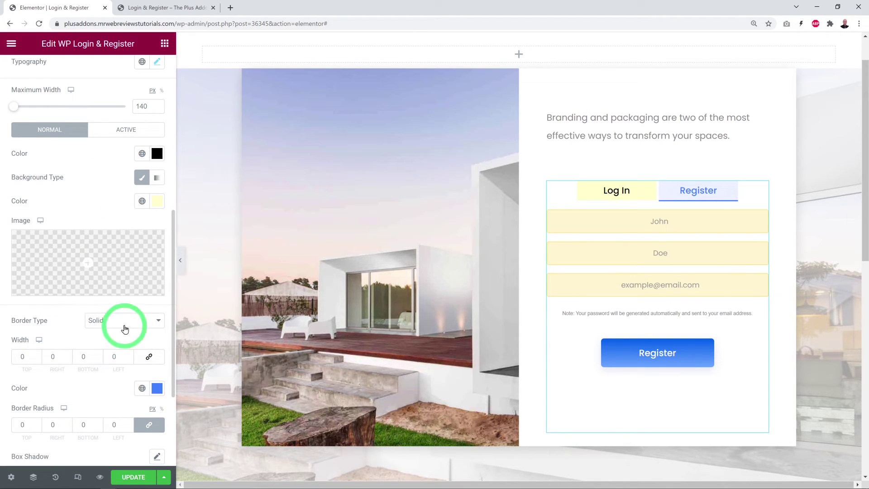
Set the Normal tab's bottom border width to 2 with a saturated orange colour.
{"action": "double_click", "coordinate": [89, 356]}
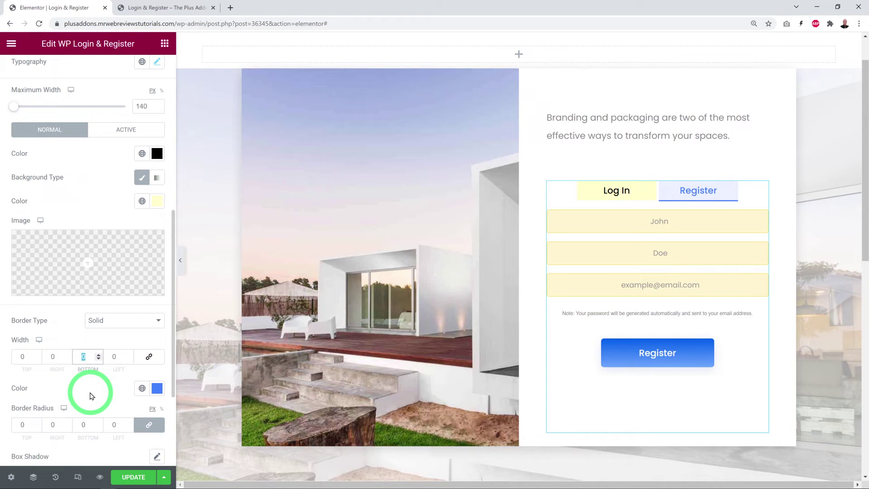
{"action": "type", "text": "2"}
{"action": "left_click", "coordinate": [156, 389]}
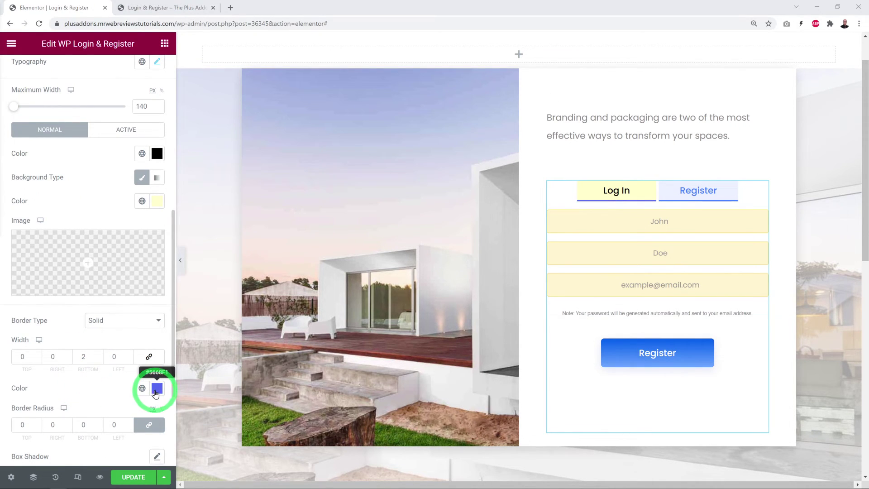
{"action": "left_click", "coordinate": [105, 333]}
{"action": "left_click_drag", "start_coordinate": [105, 333], "coordinate": [37, 333]}
{"action": "left_click", "coordinate": [126, 257]}
{"action": "left_click_drag", "start_coordinate": [126, 257], "coordinate": [158, 221]}
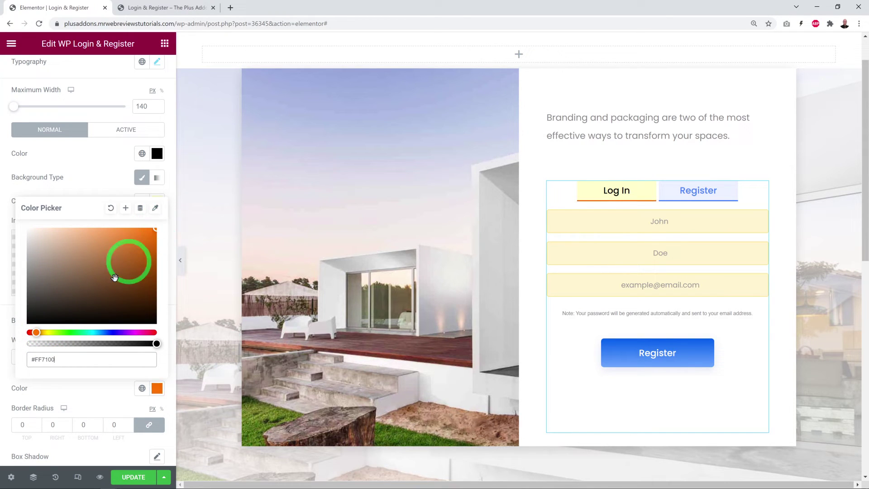
{"action": "left_click", "coordinate": [100, 183]}
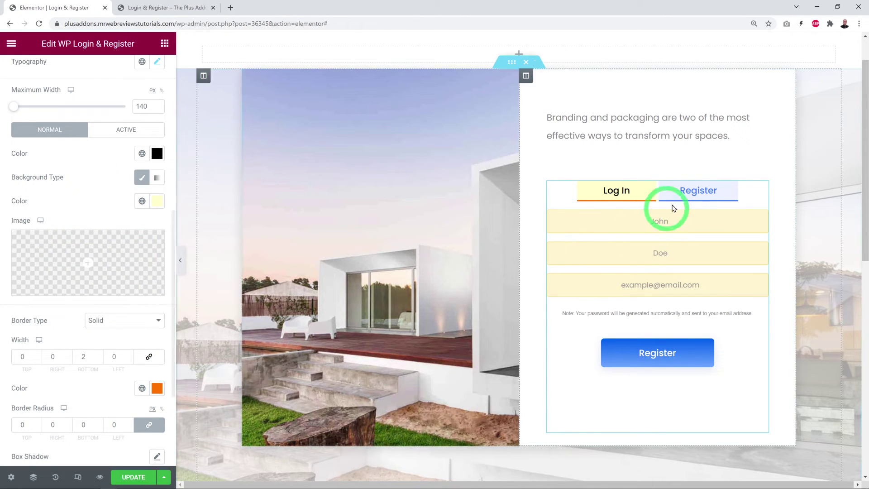
Toggle the preview between Log In and Register tabs, then expand Notification Message Option.
{"action": "left_click", "coordinate": [695, 194]}
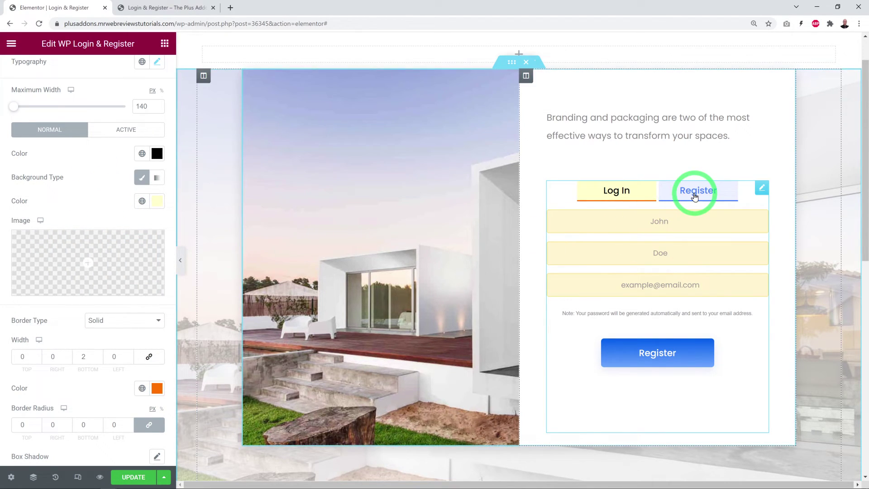
{"action": "left_click", "coordinate": [621, 193]}
{"action": "left_click", "coordinate": [698, 203]}
{"action": "left_click", "coordinate": [620, 206]}
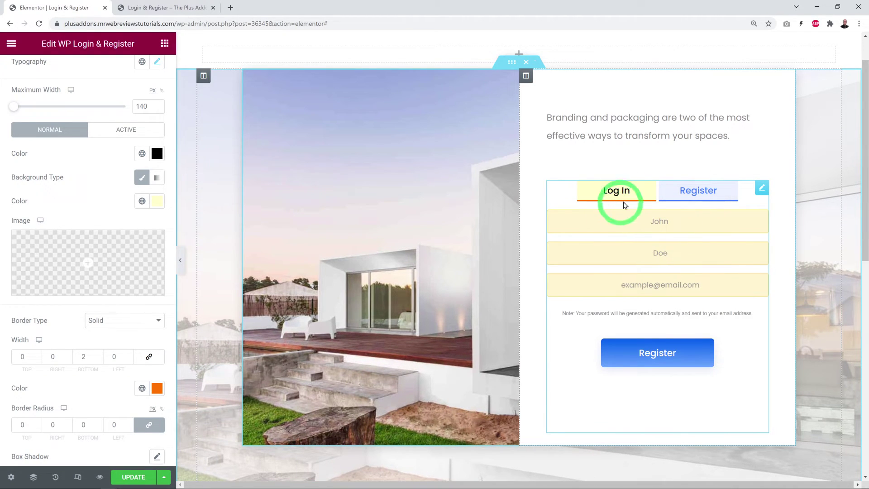
{"action": "left_click", "coordinate": [687, 202]}
{"action": "left_click", "coordinate": [624, 194]}
{"action": "left_click", "coordinate": [684, 190]}
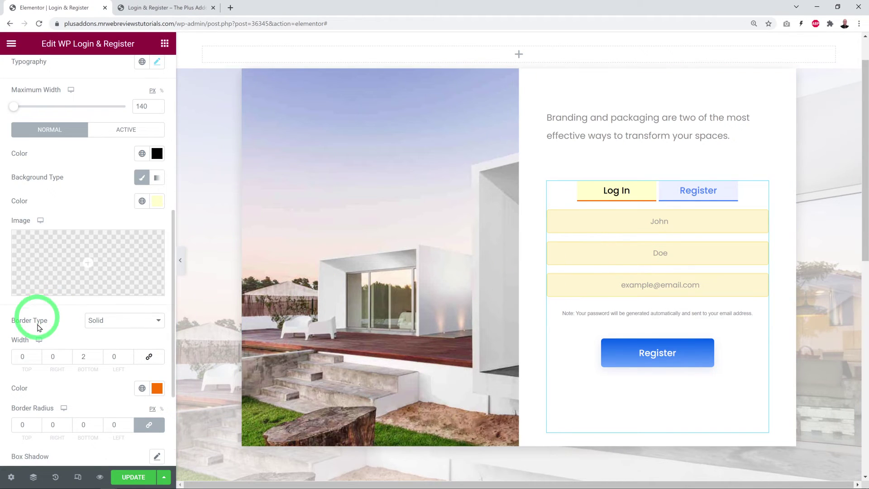
{"action": "scroll", "coordinate": [68, 312], "scroll_direction": "down", "scroll_amount": 3}
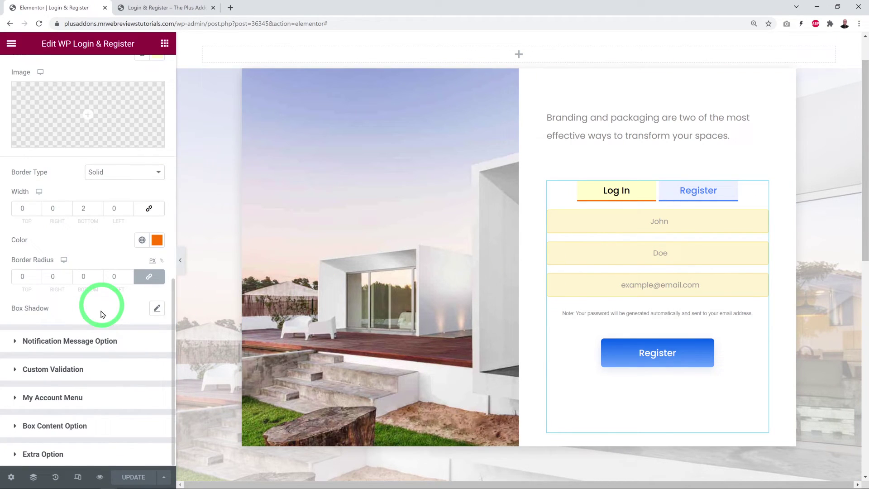
{"action": "left_click", "coordinate": [80, 343]}
{"action": "scroll", "coordinate": [81, 358], "scroll_direction": "down", "scroll_amount": 4}
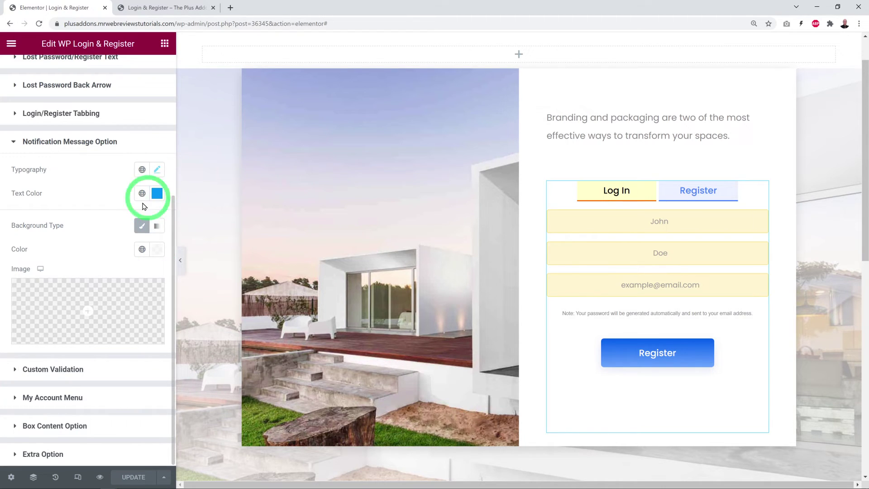
Review the Notification Message texts in the form's Content settings.
{"action": "scroll", "coordinate": [101, 197], "scroll_direction": "up", "scroll_amount": 5}
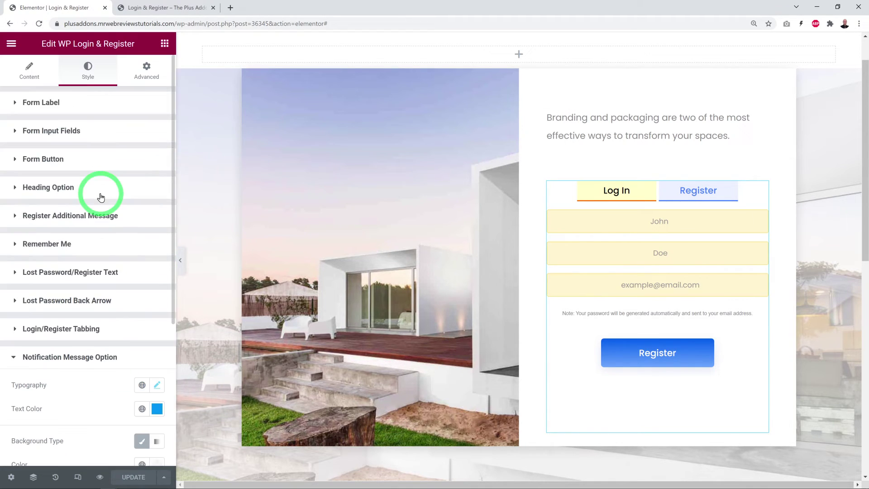
{"action": "left_click", "coordinate": [30, 80]}
{"action": "scroll", "coordinate": [81, 249], "scroll_direction": "down", "scroll_amount": 3}
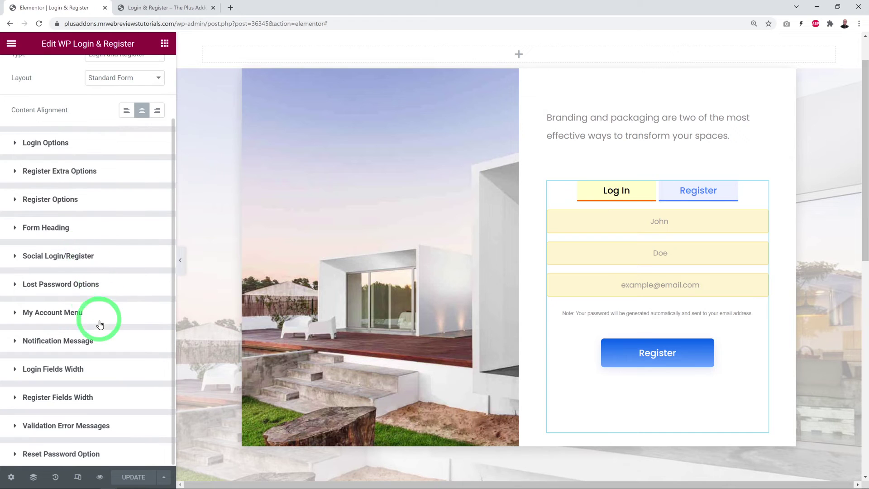
{"action": "left_click", "coordinate": [59, 344]}
{"action": "scroll", "coordinate": [68, 317], "scroll_direction": "down", "scroll_amount": 5}
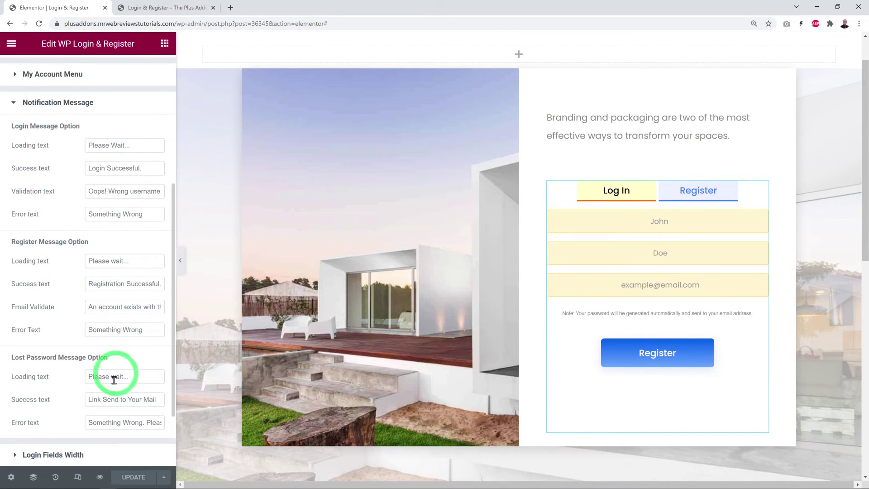
{"action": "scroll", "coordinate": [107, 310], "scroll_direction": "up", "scroll_amount": 5}
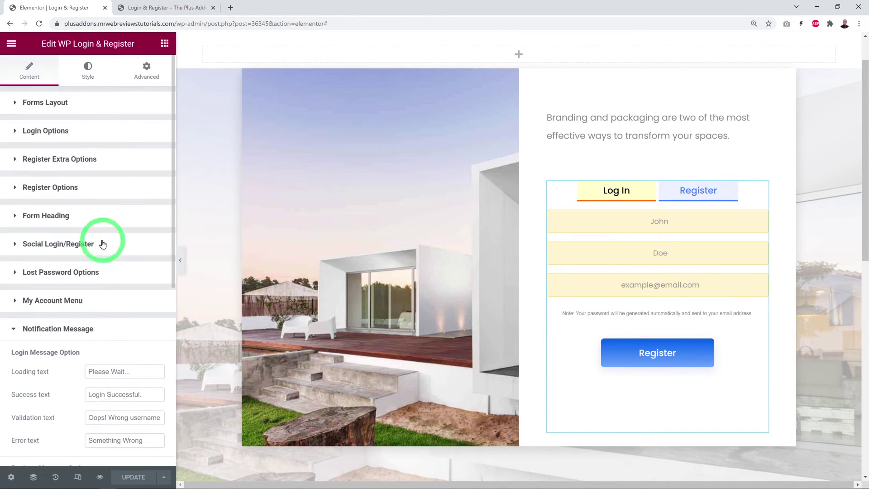
Back in Style, expand Notification Message Option and open Custom Validation.
{"action": "left_click", "coordinate": [89, 72]}
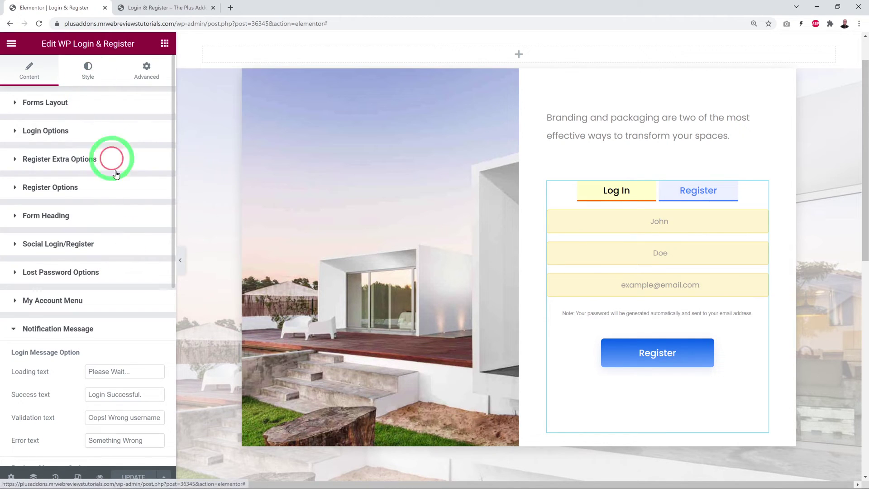
{"action": "scroll", "coordinate": [122, 256], "scroll_direction": "down", "scroll_amount": 1}
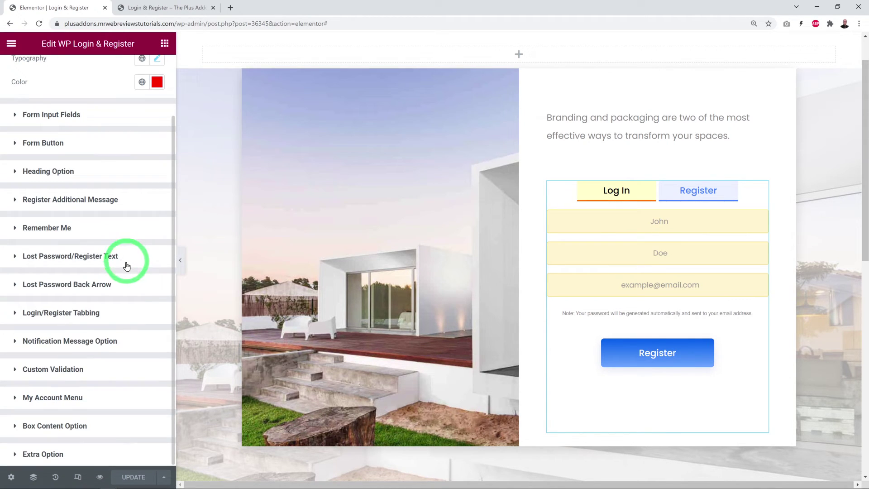
{"action": "left_click", "coordinate": [99, 344]}
{"action": "scroll", "coordinate": [101, 316], "scroll_direction": "down", "scroll_amount": 5}
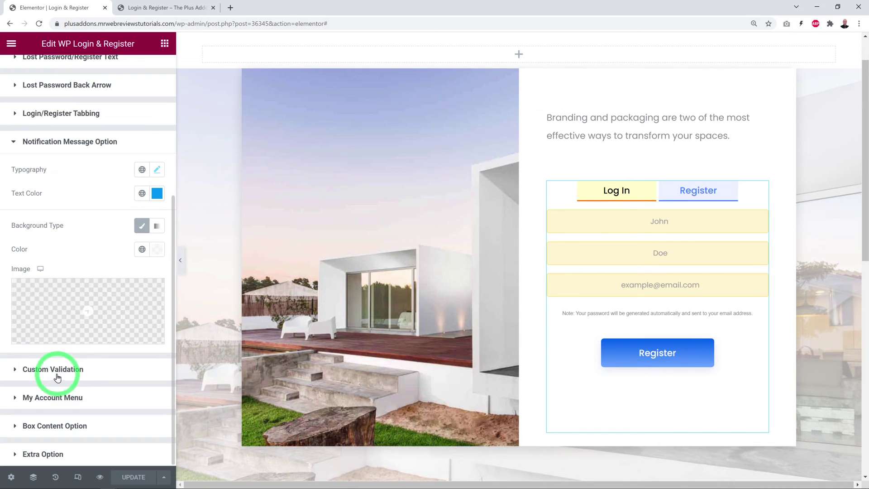
{"action": "left_click", "coordinate": [59, 375]}
Set the Custom Validation message padding to 0.
{"action": "scroll", "coordinate": [106, 290], "scroll_direction": "down", "scroll_amount": 5}
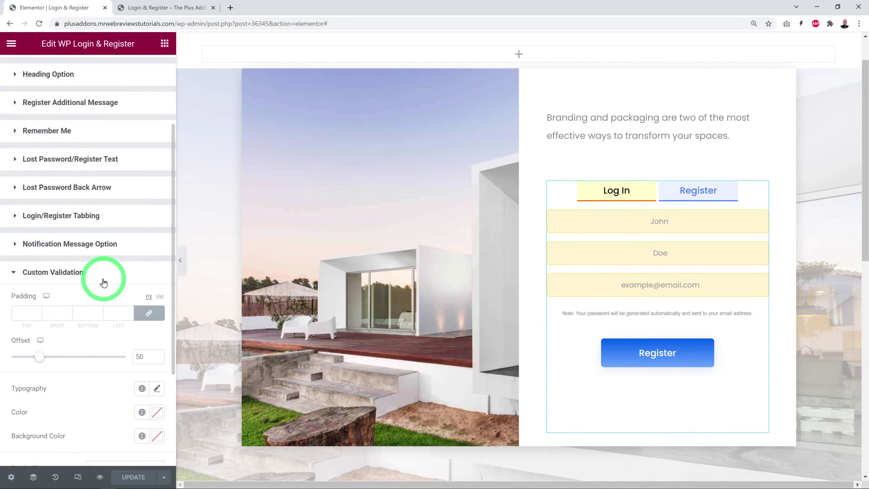
{"action": "scroll", "coordinate": [104, 308], "scroll_direction": "down", "scroll_amount": 1}
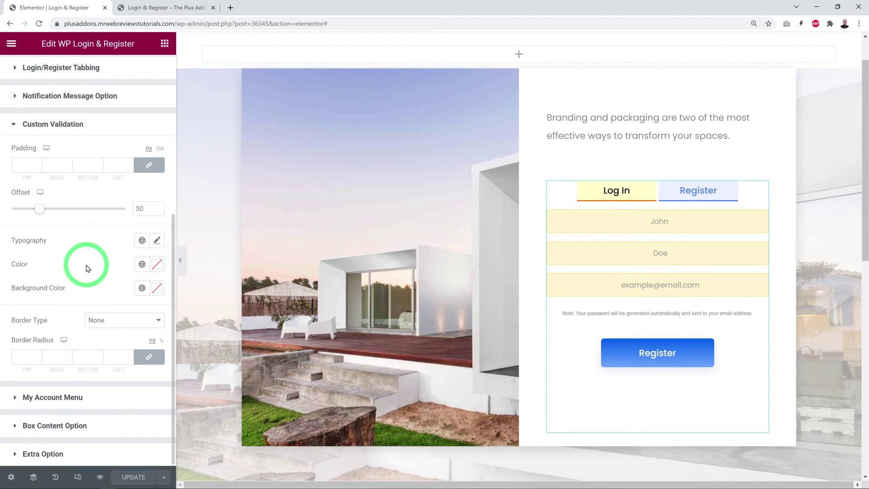
{"action": "double_click", "coordinate": [549, 271]}
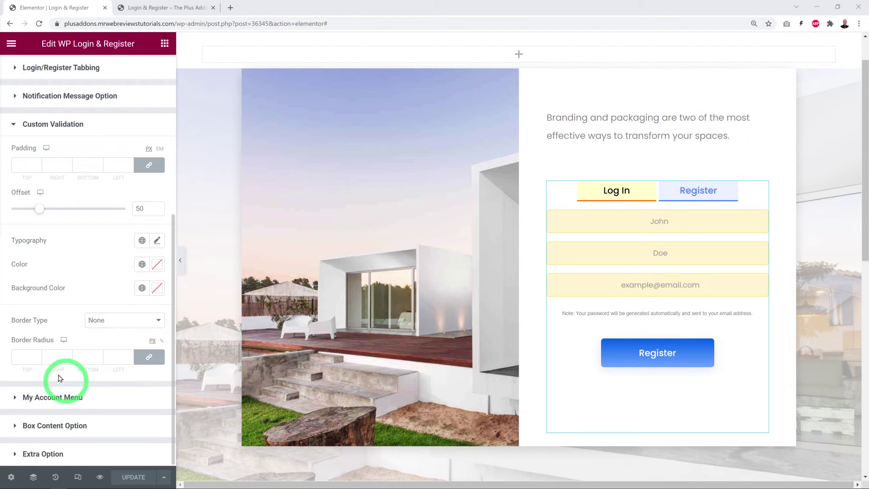
{"action": "left_click", "coordinate": [75, 151]}
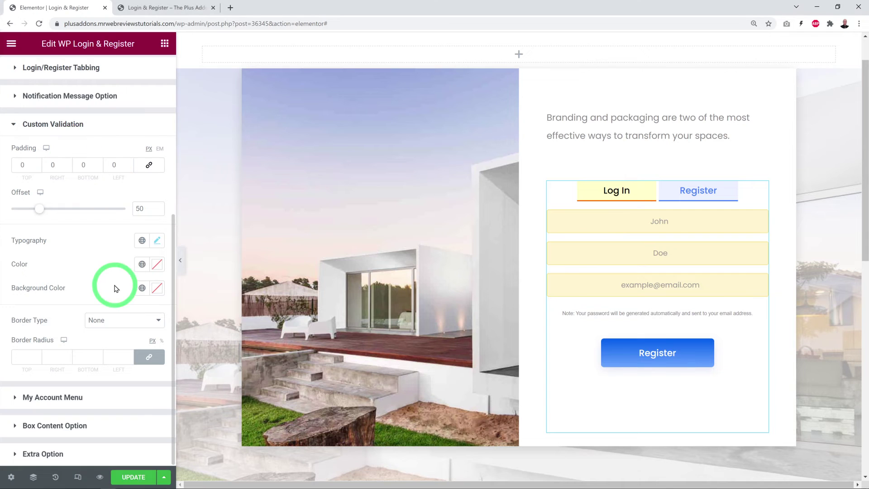
Colour validation messages red (#FF0000) and test them by leaving the last name field.
{"action": "left_click", "coordinate": [154, 271]}
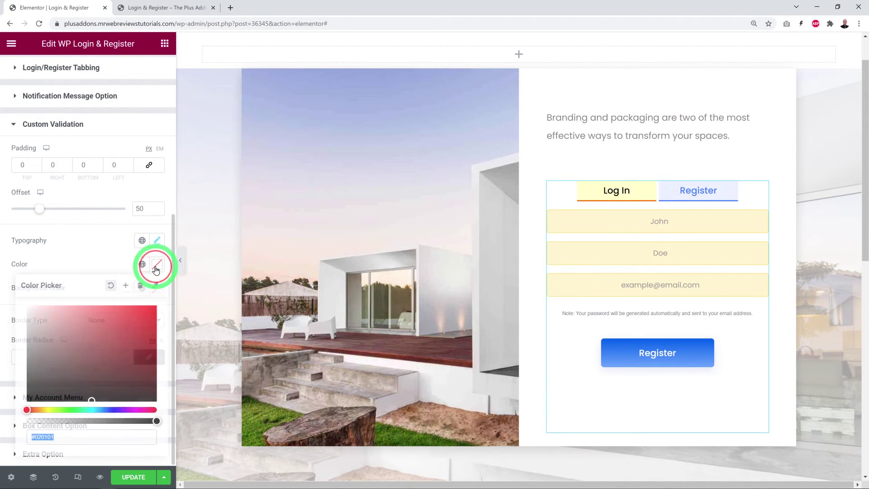
{"action": "left_click_drag", "start_coordinate": [115, 341], "coordinate": [153, 297]}
{"action": "left_click", "coordinate": [96, 262]}
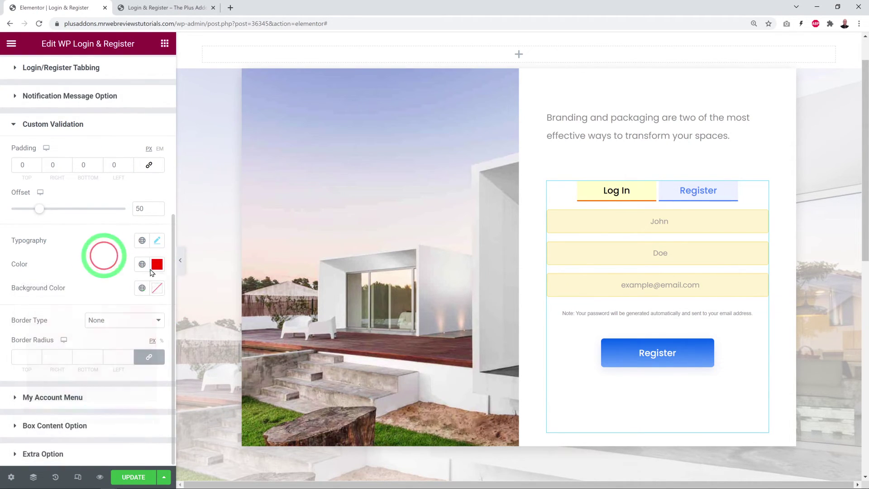
{"action": "left_click", "coordinate": [686, 259]}
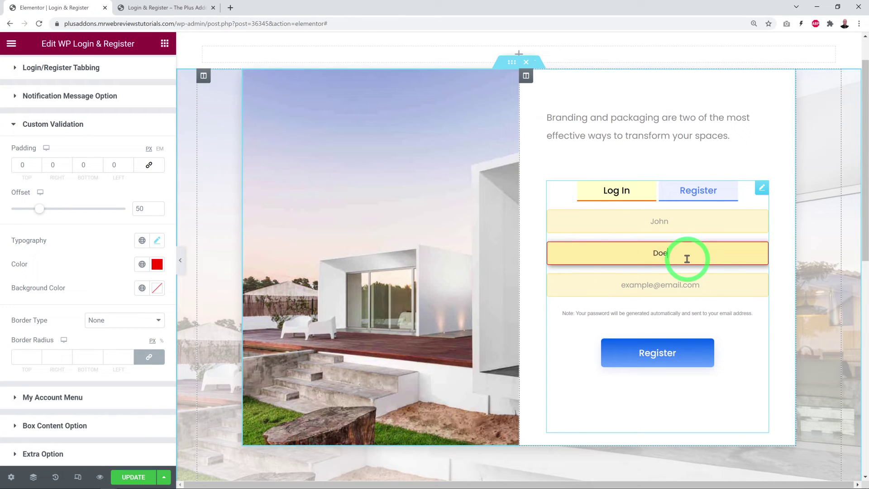
{"action": "left_click", "coordinate": [640, 258]}
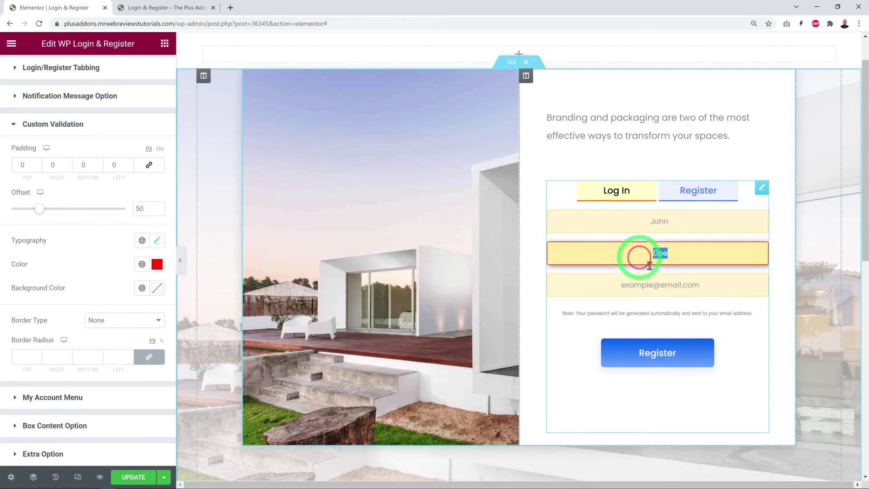
{"action": "left_click", "coordinate": [751, 357]}
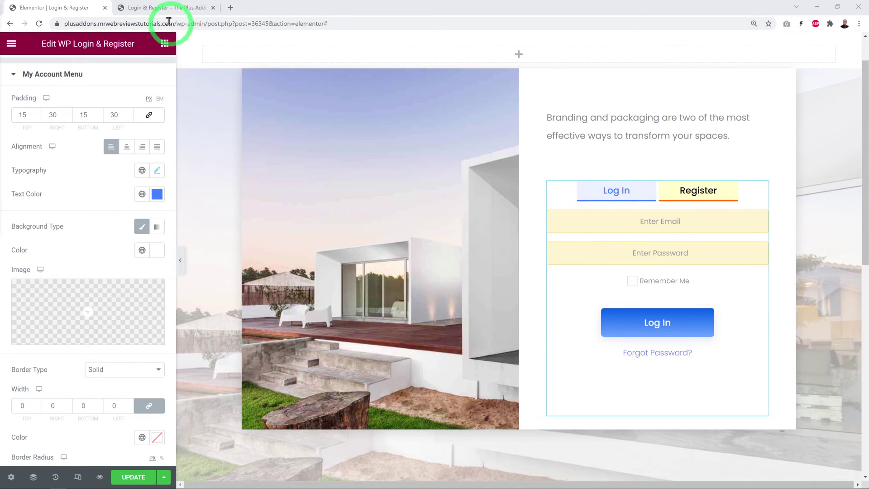
Set the My Account Menu text colour to near-black #080808 and check it in preview.
{"action": "left_click", "coordinate": [162, 8]}
{"action": "mouse_move", "coordinate": [508, 307]}
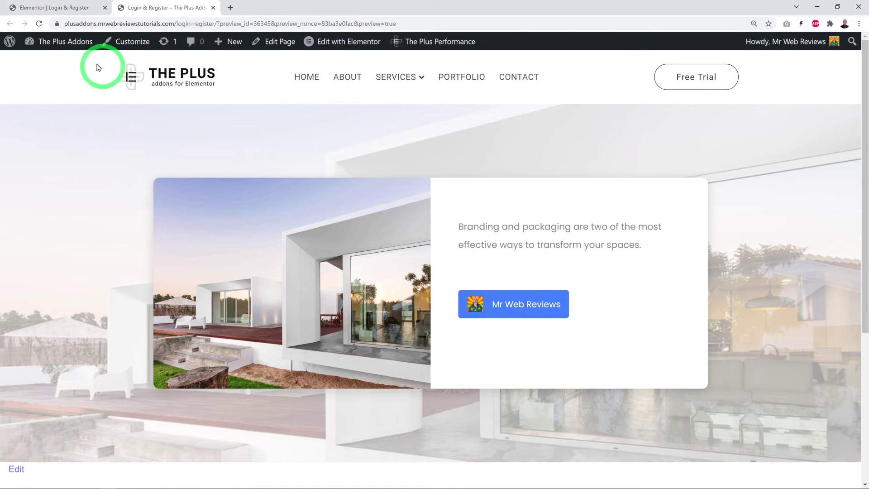
{"action": "left_click", "coordinate": [58, 7]}
{"action": "left_click", "coordinate": [157, 193]}
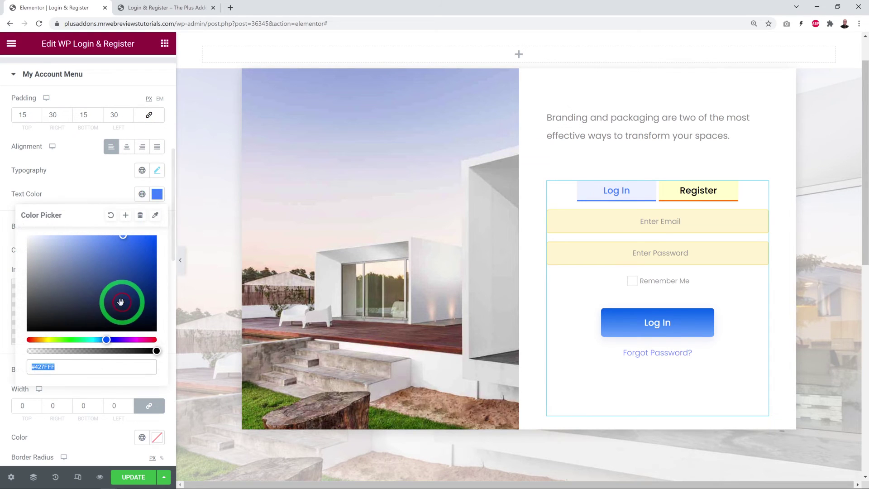
{"action": "left_click_drag", "start_coordinate": [120, 303], "coordinate": [24, 335]}
{"action": "left_click", "coordinate": [80, 183]}
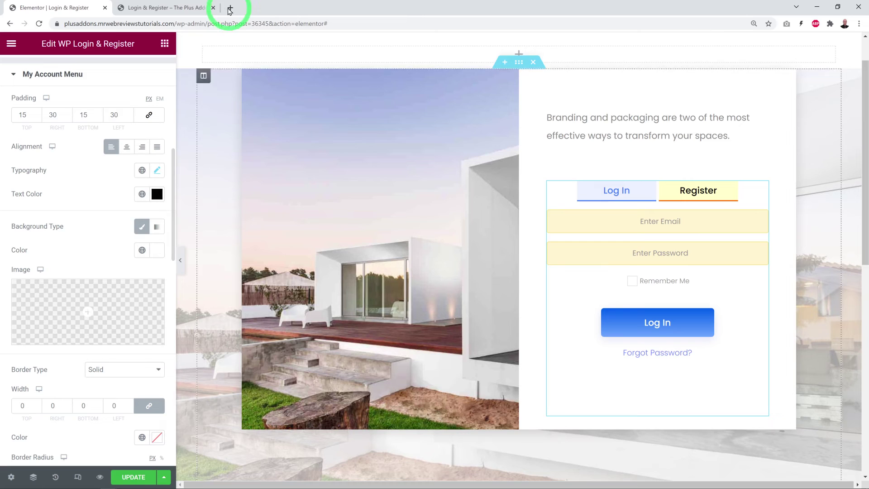
{"action": "left_click", "coordinate": [208, 8]}
{"action": "mouse_move", "coordinate": [496, 308]}
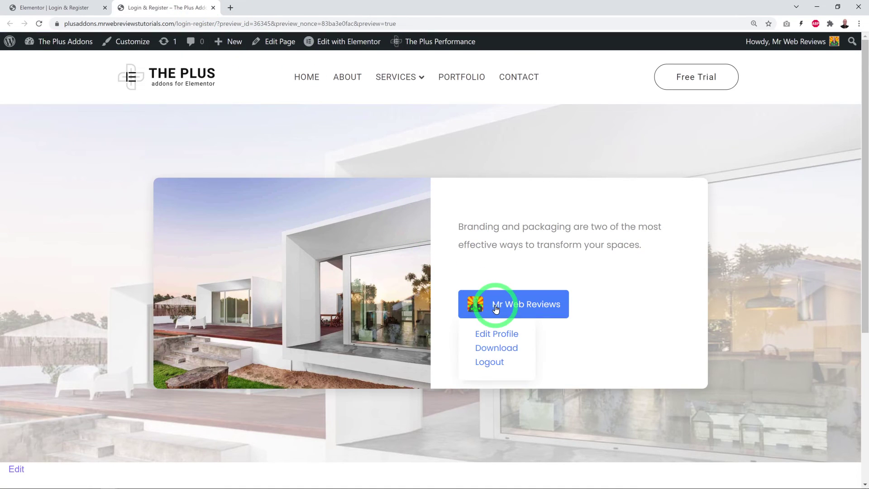
{"action": "left_click", "coordinate": [68, 7]}
Set the My Account Menu background to light grey #C8C8C8 and preview the result.
{"action": "left_click", "coordinate": [154, 252]}
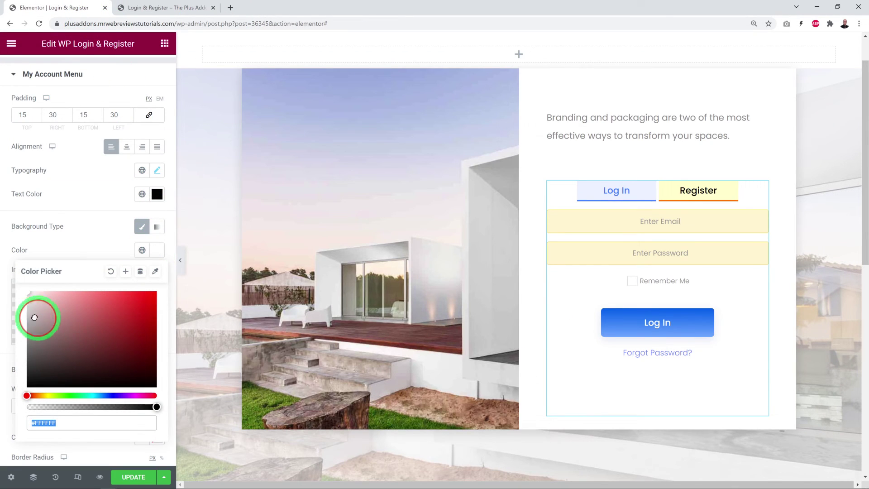
{"action": "left_click_drag", "start_coordinate": [37, 314], "coordinate": [25, 314]}
{"action": "left_click", "coordinate": [95, 242]}
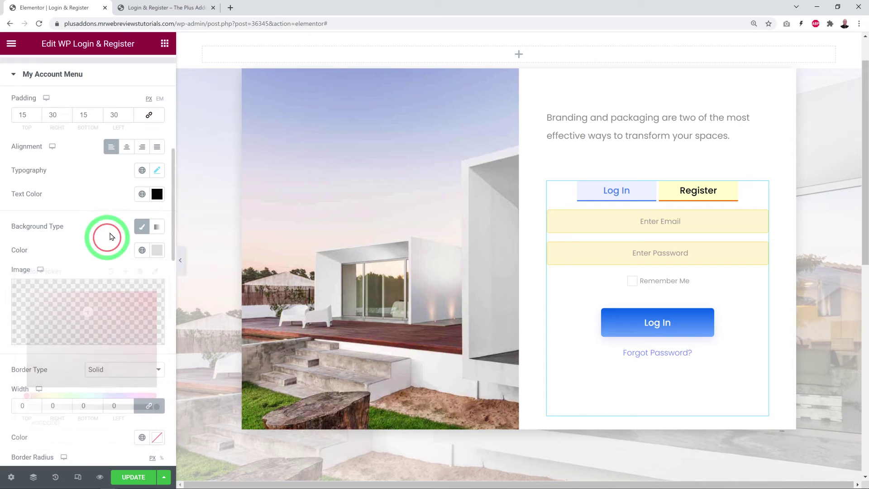
{"action": "left_click", "coordinate": [100, 475]}
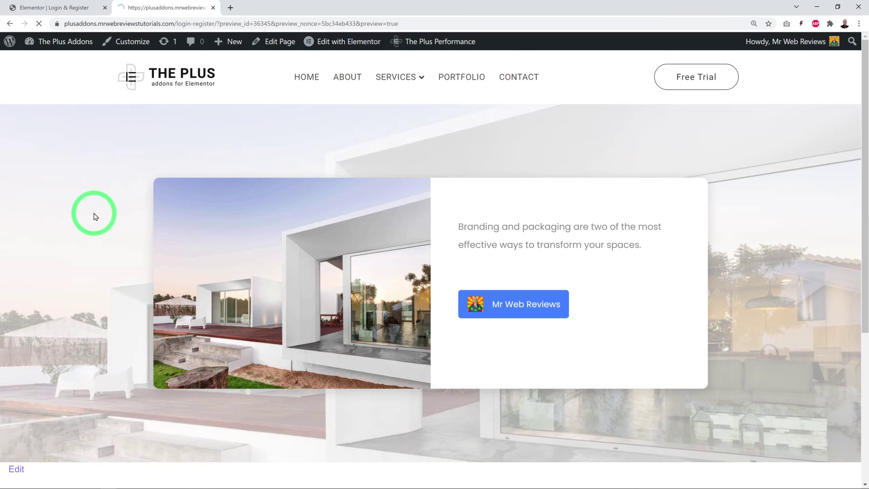
{"action": "mouse_move", "coordinate": [536, 230]}
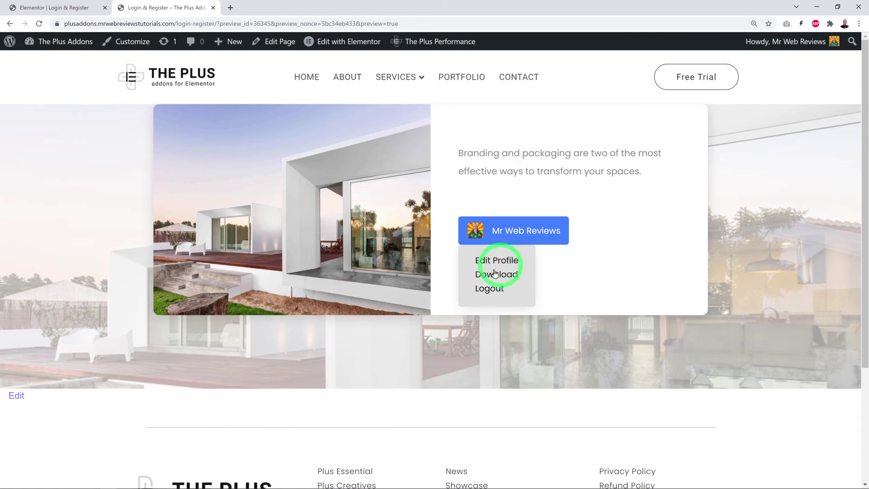
{"action": "left_click", "coordinate": [73, 7]}
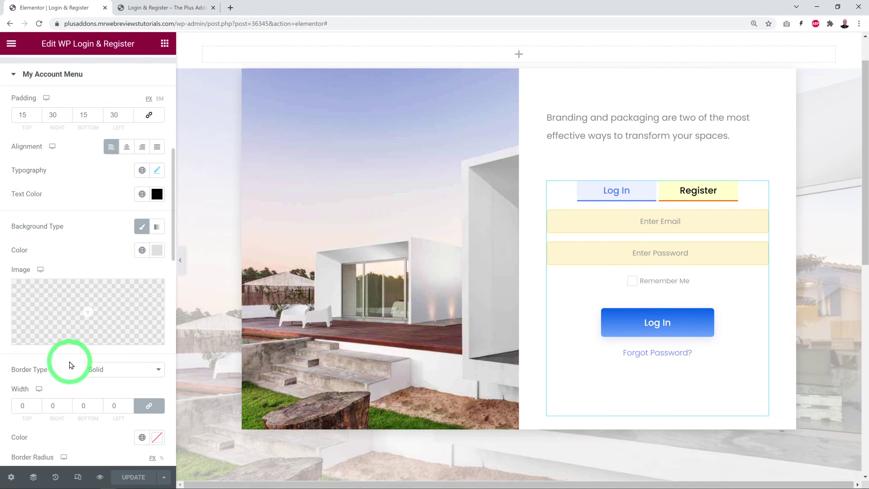
Scroll down to Image Style and inspect the account button in the page preview.
{"action": "scroll", "coordinate": [74, 330], "scroll_direction": "down", "scroll_amount": 3}
{"action": "scroll", "coordinate": [93, 384], "scroll_direction": "down", "scroll_amount": 3}
{"action": "scroll", "coordinate": [97, 359], "scroll_direction": "down", "scroll_amount": 3}
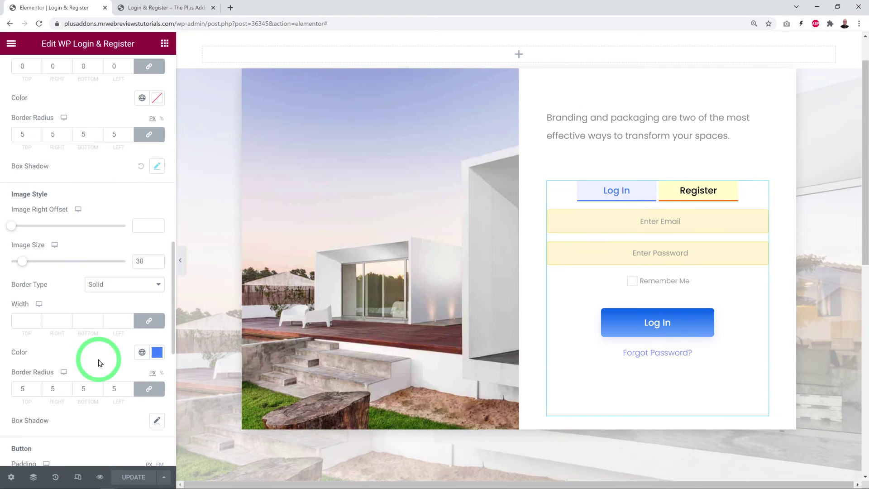
{"action": "scroll", "coordinate": [108, 350], "scroll_direction": "down", "scroll_amount": 3}
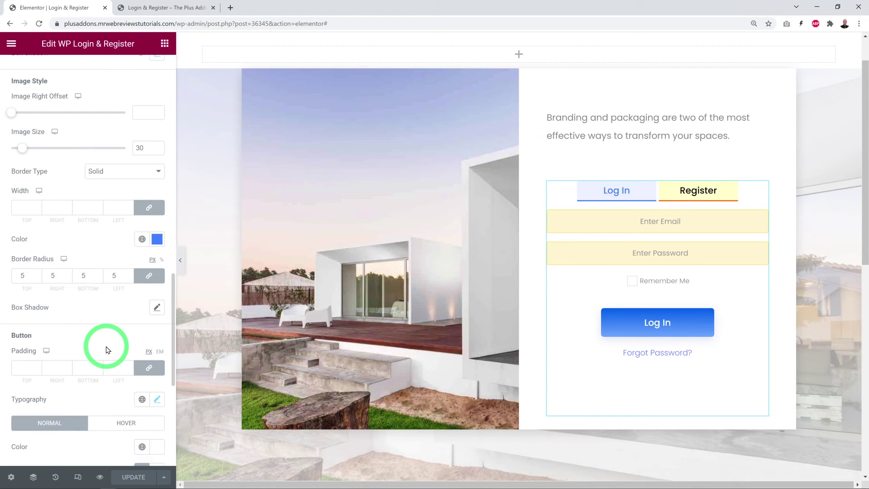
{"action": "left_click", "coordinate": [168, 7]}
{"action": "mouse_move", "coordinate": [498, 231]}
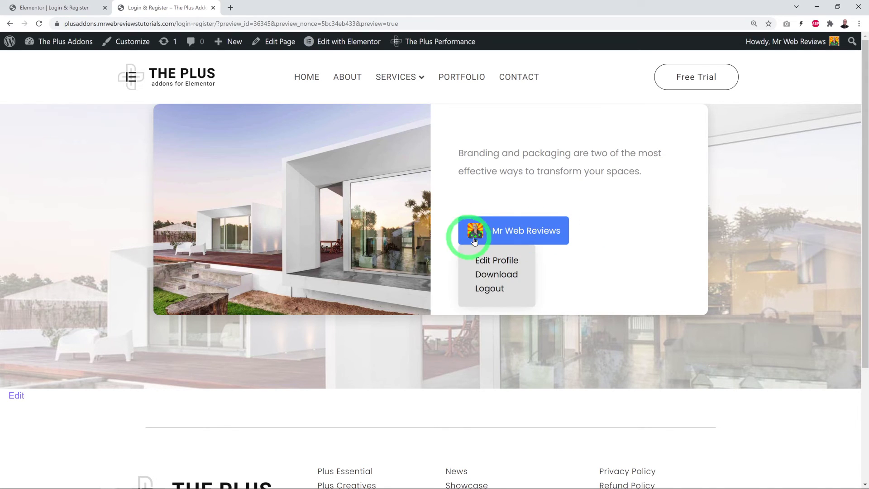
{"action": "left_click", "coordinate": [68, 8]}
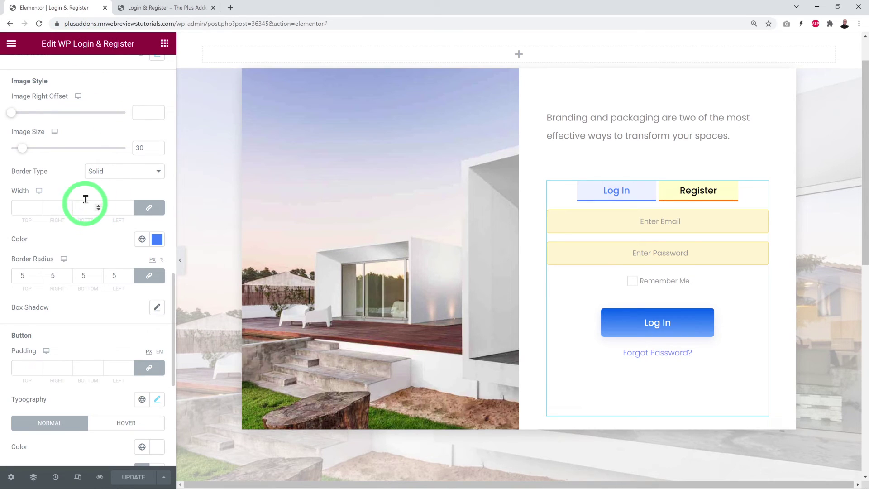
{"action": "left_click", "coordinate": [169, 8]}
{"action": "mouse_move", "coordinate": [480, 232]}
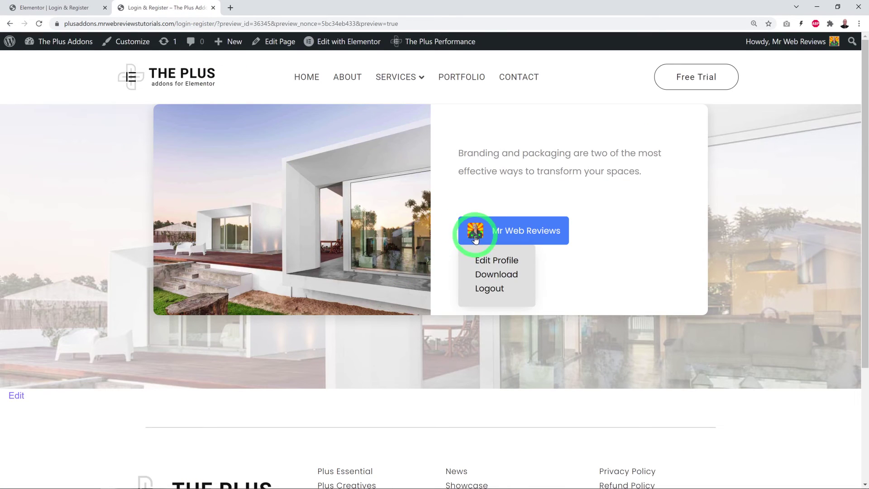
{"action": "left_click", "coordinate": [50, 8]}
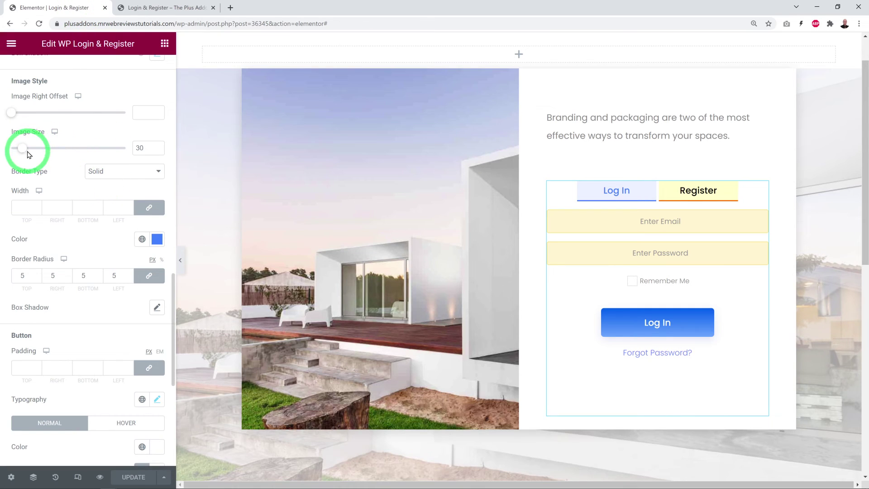
Set the avatar Image Size to 65 and preview the larger avatar.
{"action": "left_click_drag", "start_coordinate": [26, 153], "coordinate": [30, 154]}
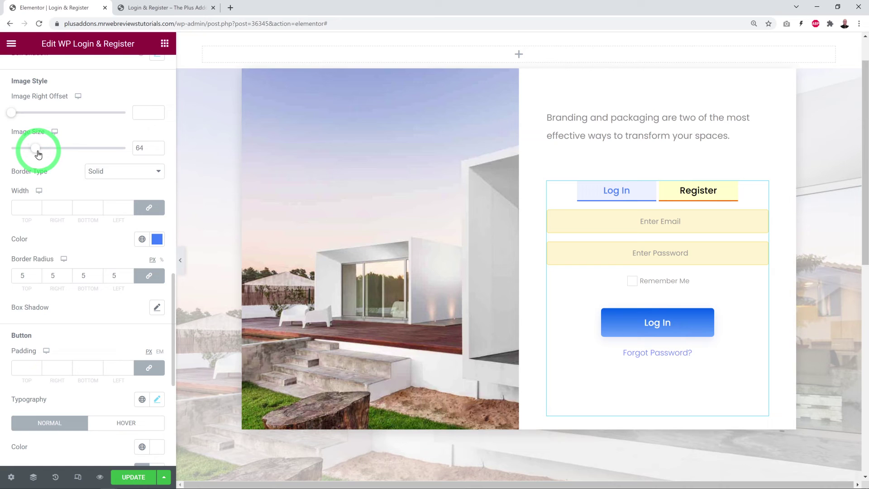
{"action": "left_click", "coordinate": [157, 152]}
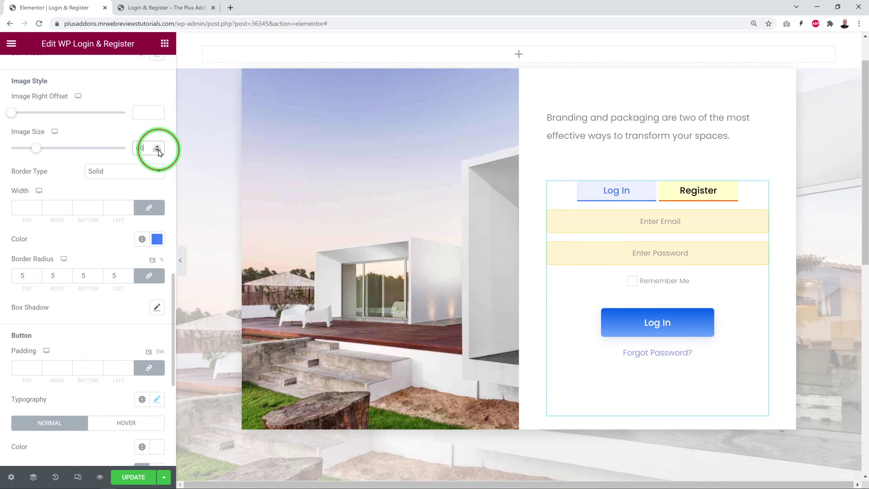
{"action": "left_click", "coordinate": [100, 477]}
{"action": "left_click", "coordinate": [494, 251]}
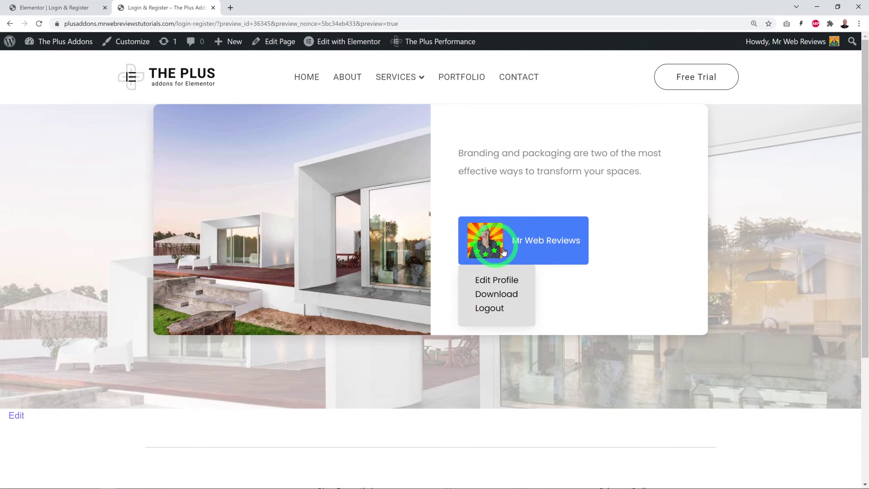
{"action": "left_click", "coordinate": [46, 8]}
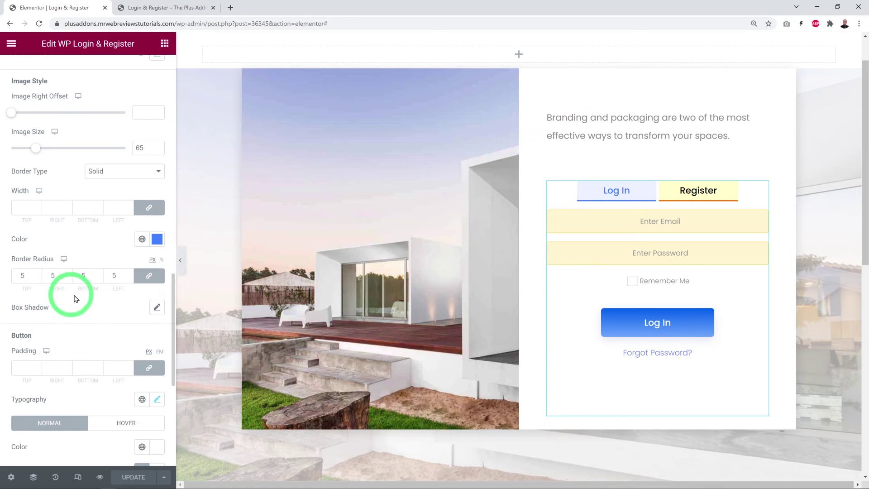
Scroll further through the account button settings and recheck the page preview.
{"action": "scroll", "coordinate": [132, 325], "scroll_direction": "down", "scroll_amount": 3}
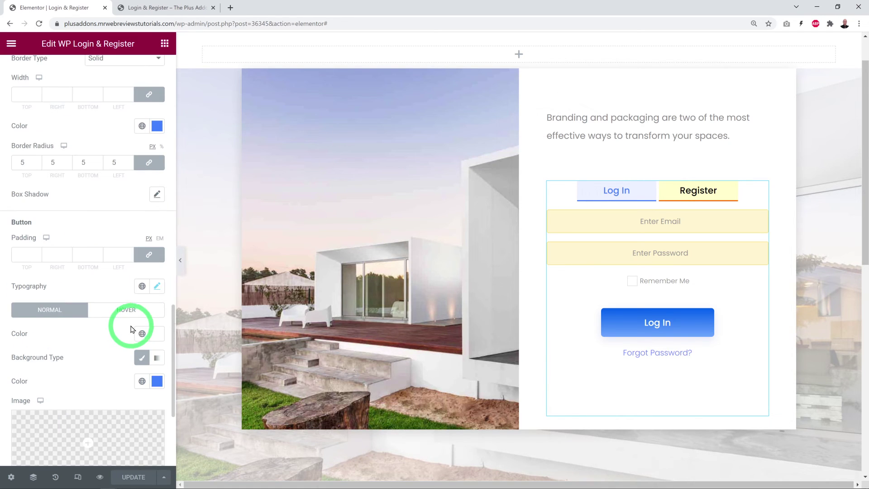
{"action": "scroll", "coordinate": [129, 328], "scroll_direction": "down", "scroll_amount": 3}
{"action": "left_click", "coordinate": [174, 9]}
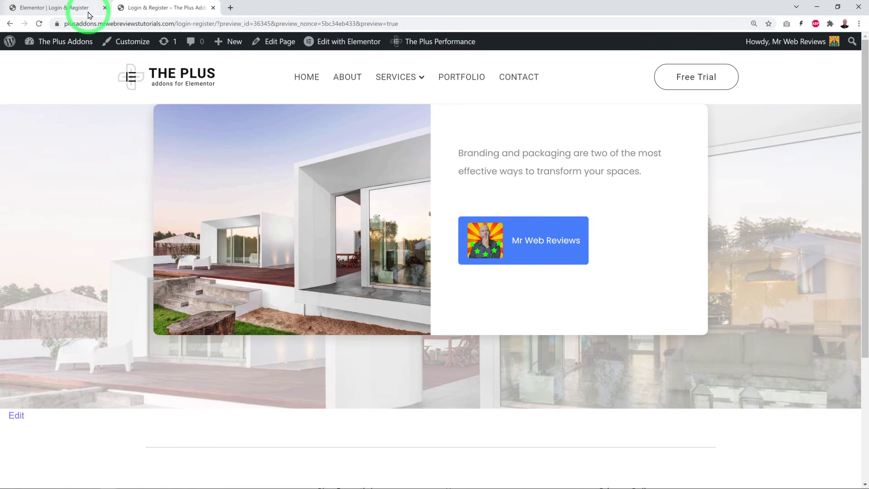
{"action": "left_click", "coordinate": [73, 8]}
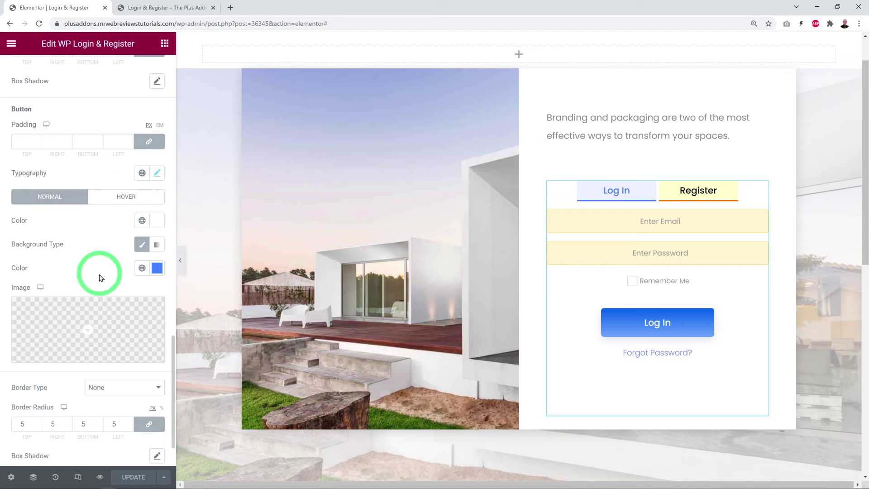
{"action": "scroll", "coordinate": [108, 248], "scroll_direction": "down", "scroll_amount": 1}
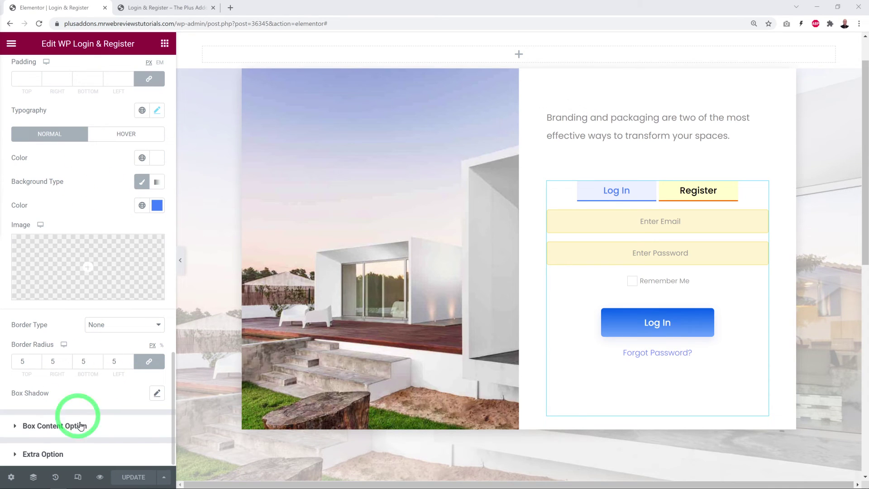
Try and remove a red box background, then give the form box 50 px padding.
{"action": "left_click", "coordinate": [56, 430]}
{"action": "scroll", "coordinate": [103, 261], "scroll_direction": "down", "scroll_amount": 3}
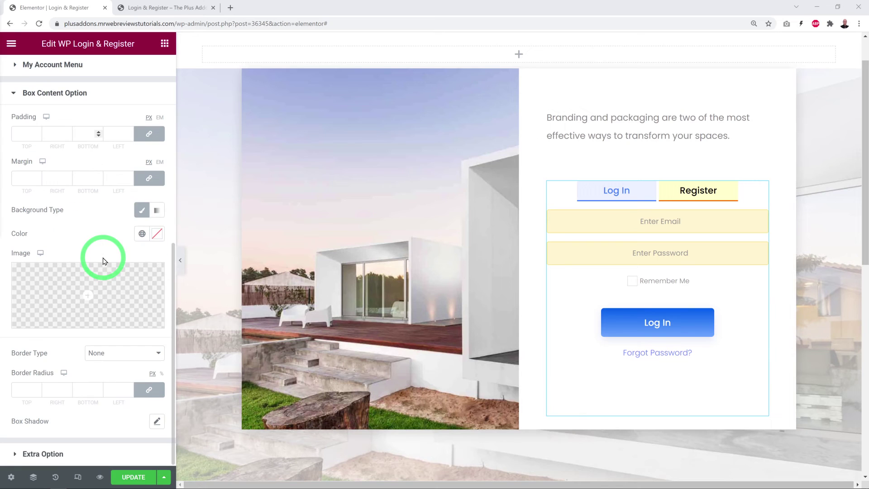
{"action": "left_click", "coordinate": [159, 239]}
{"action": "left_click_drag", "start_coordinate": [127, 295], "coordinate": [156, 278]}
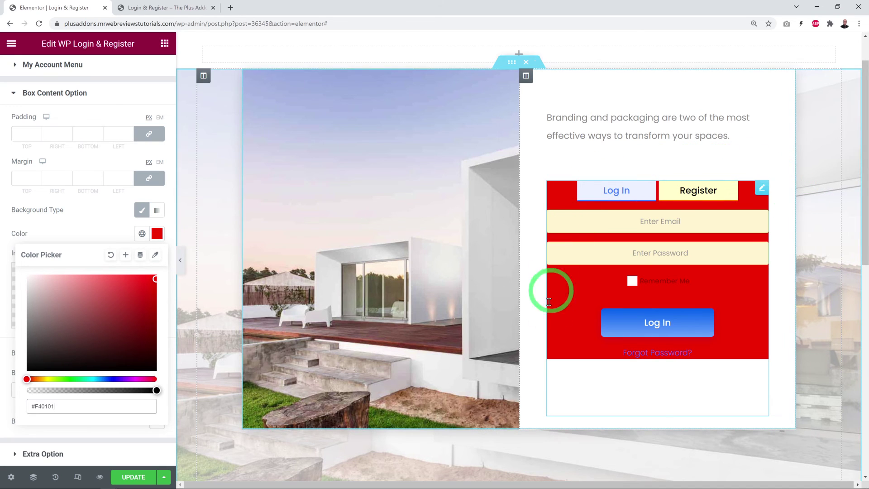
{"action": "left_click", "coordinate": [111, 254]}
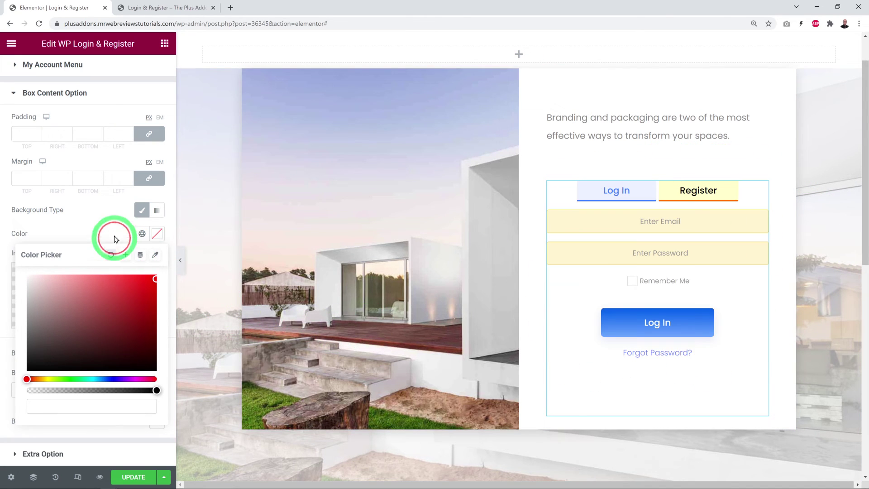
{"action": "left_click", "coordinate": [134, 217]}
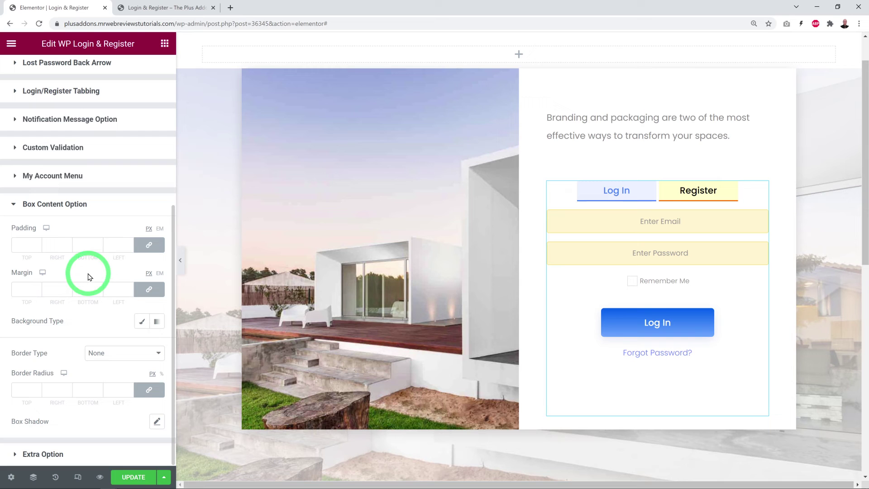
{"action": "left_click", "coordinate": [28, 245]}
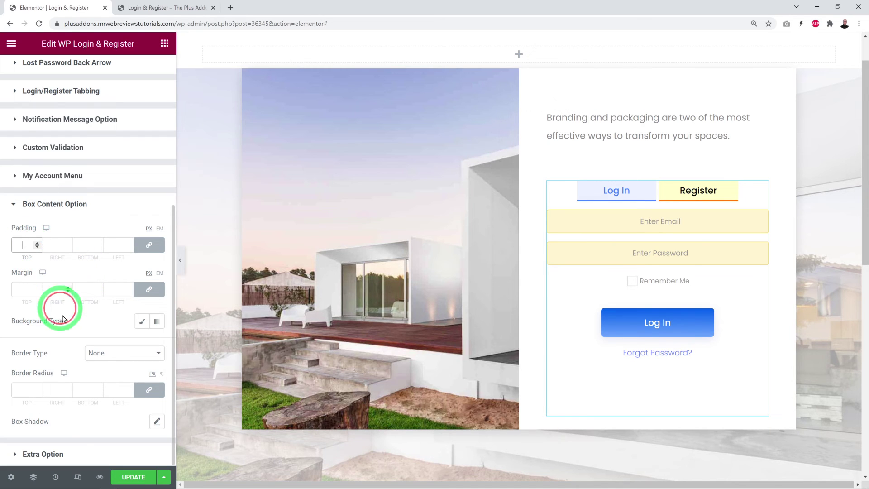
{"action": "type", "text": "50"}
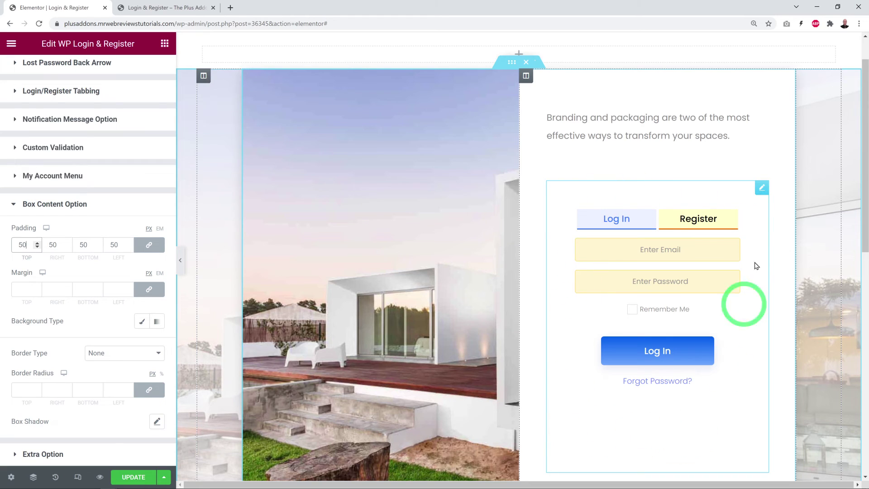
Give the form box a solid border, width 1, with border radius 5.
{"action": "left_click", "coordinate": [160, 358]}
{"action": "left_click", "coordinate": [134, 371]}
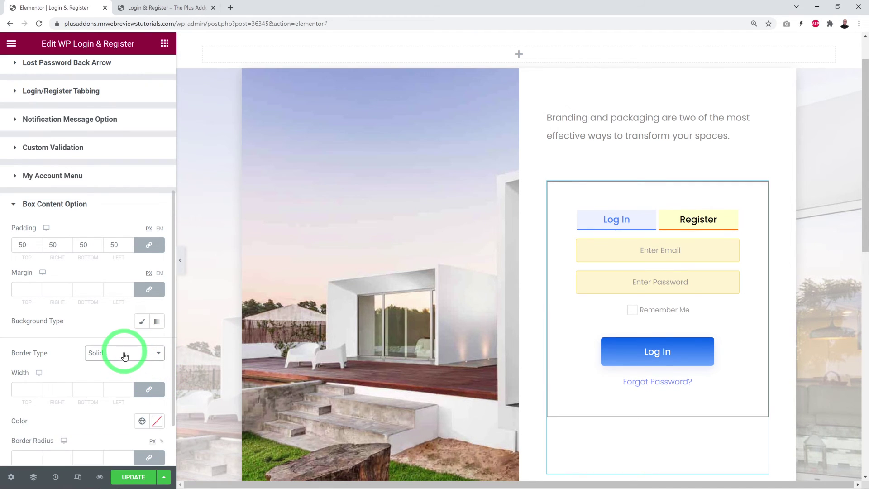
{"action": "scroll", "coordinate": [124, 356], "scroll_direction": "down", "scroll_amount": 2}
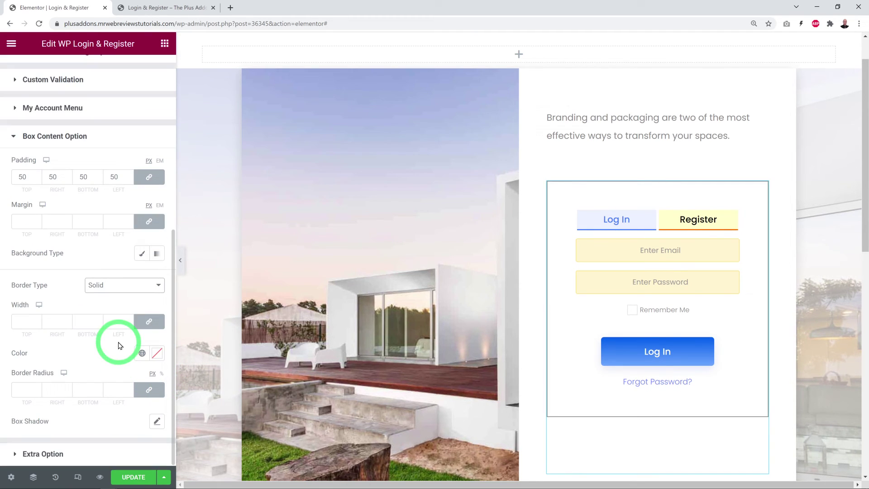
{"action": "left_click", "coordinate": [39, 322]}
{"action": "left_click", "coordinate": [40, 388]}
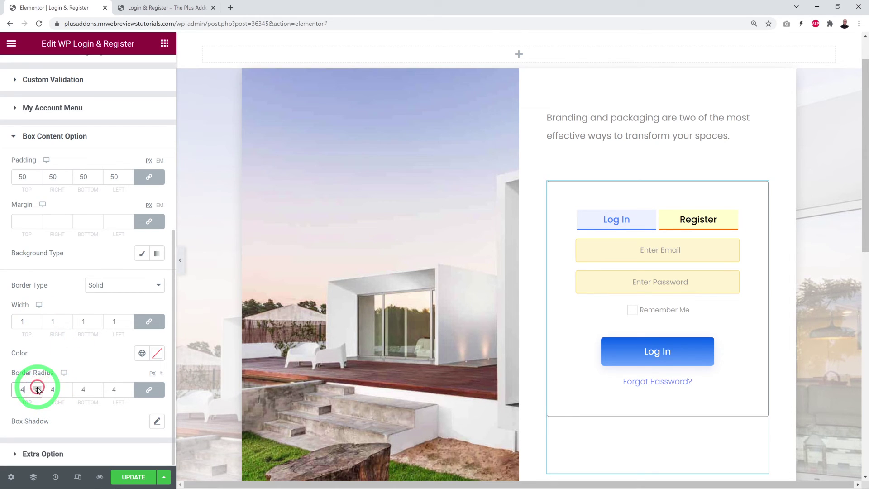
{"action": "left_click", "coordinate": [38, 388]}
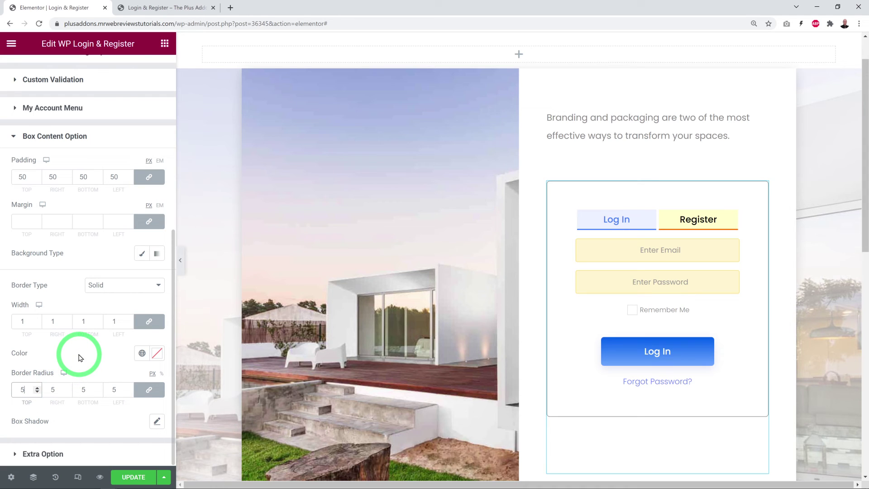
Set the form box border colour to light purple.
{"action": "left_click", "coordinate": [157, 356]}
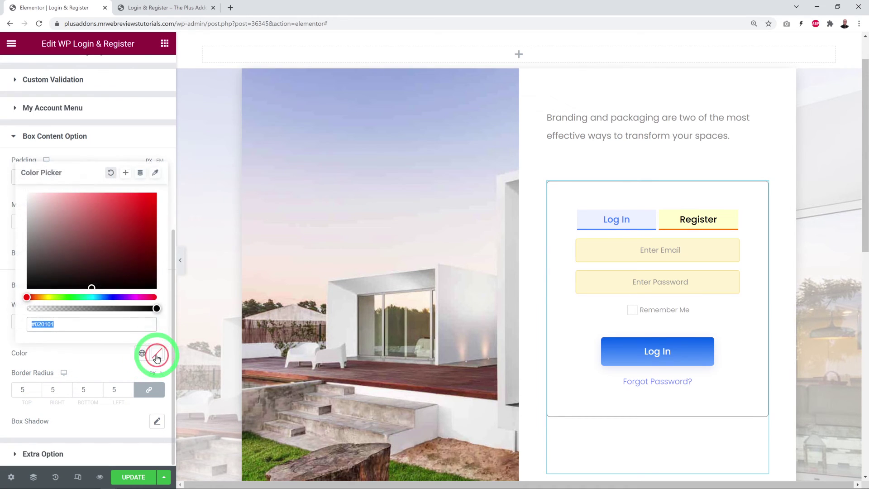
{"action": "left_click", "coordinate": [115, 296]}
{"action": "left_click", "coordinate": [112, 211]}
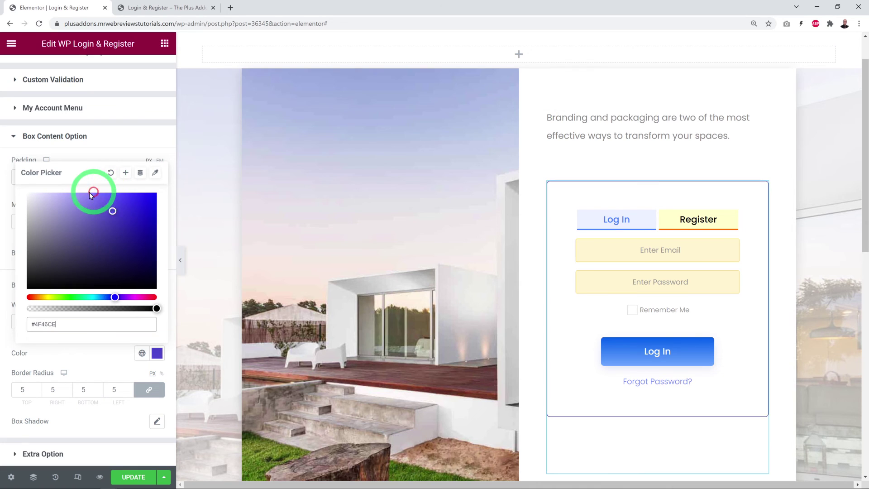
{"action": "left_click", "coordinate": [93, 192]}
{"action": "left_click", "coordinate": [111, 352]}
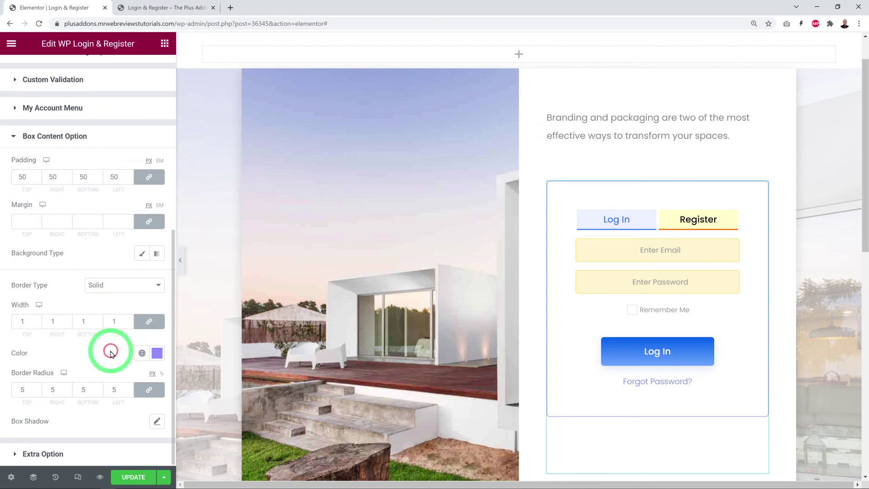
{"action": "left_click", "coordinate": [60, 455]}
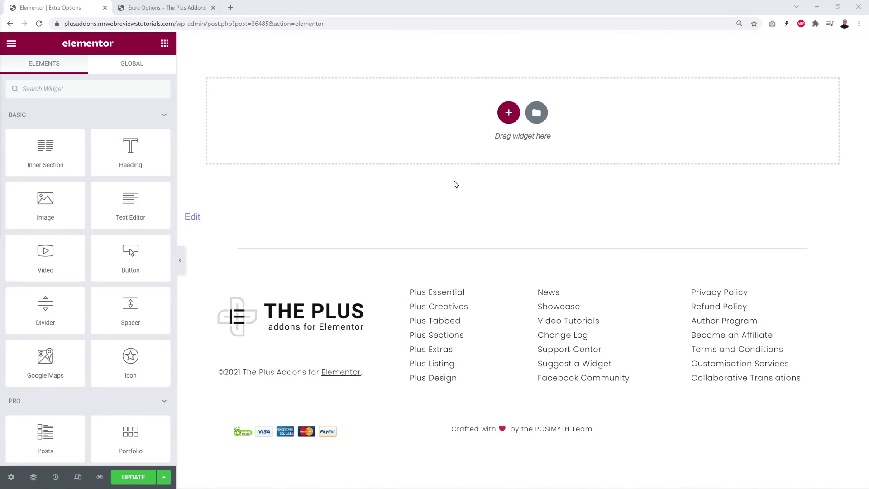
Add a two-column section and place a Navigation Menu widget in the left column.
{"action": "left_click", "coordinate": [508, 113]}
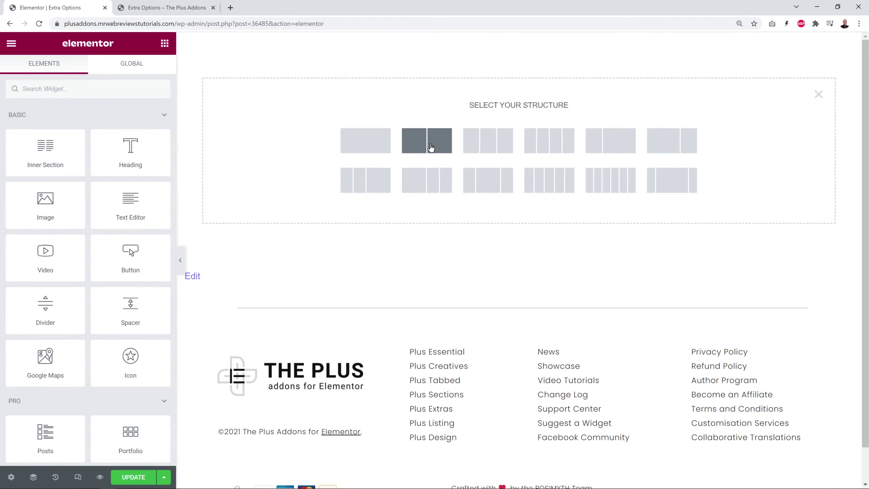
{"action": "left_click", "coordinate": [431, 143]}
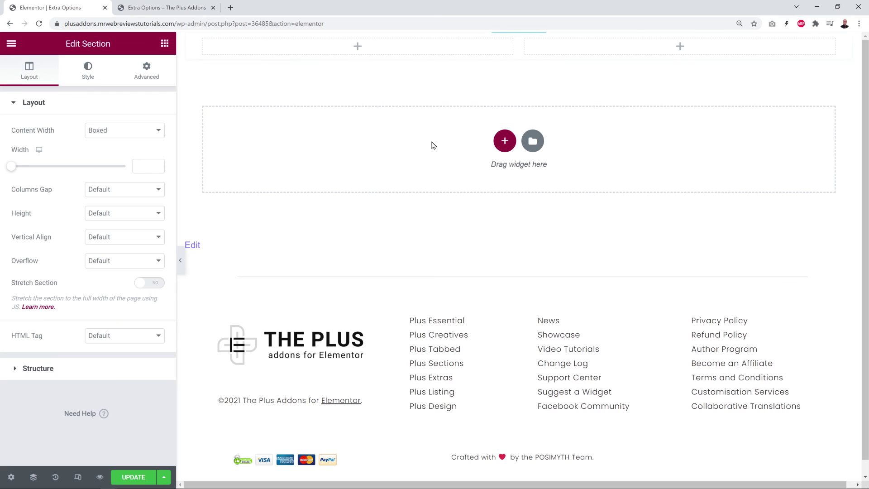
{"action": "left_click", "coordinate": [389, 50]}
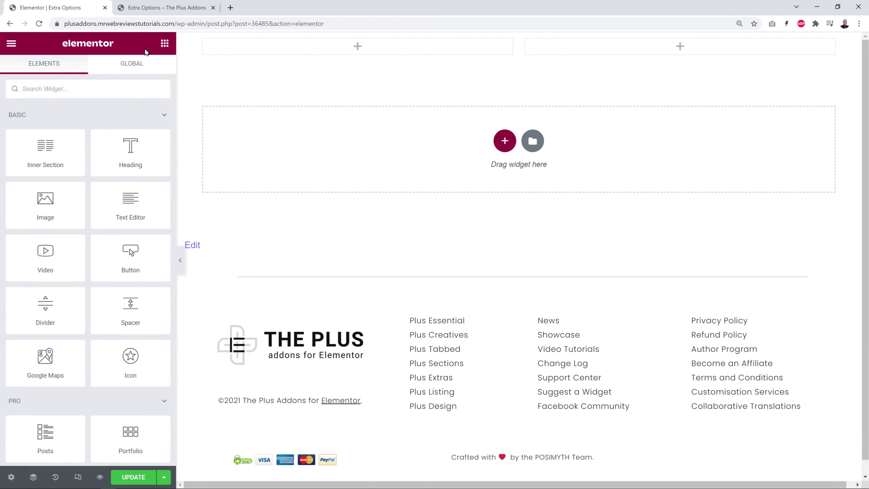
{"action": "type", "text": "menu"}
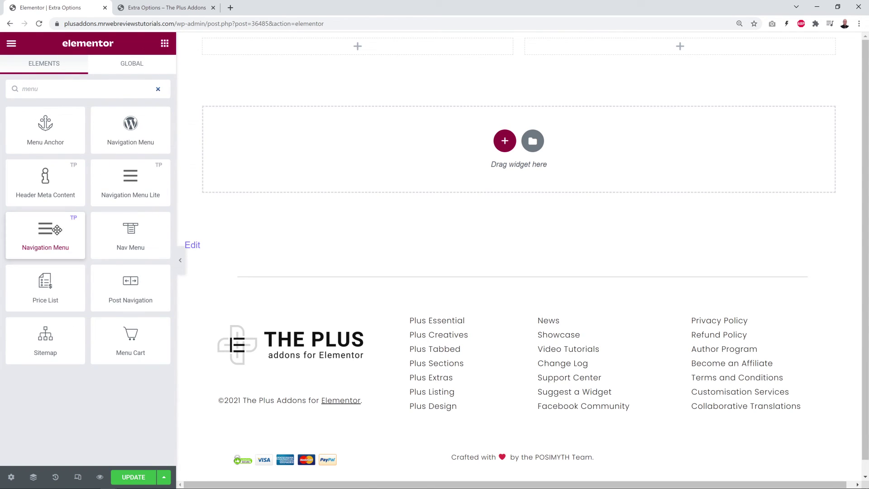
{"action": "mouse_move", "coordinate": [334, 55]}
{"action": "left_mouse_down"}
{"action": "mouse_move", "coordinate": [352, 55]}
{"action": "mouse_move", "coordinate": [344, 54]}
{"action": "left_mouse_up"}
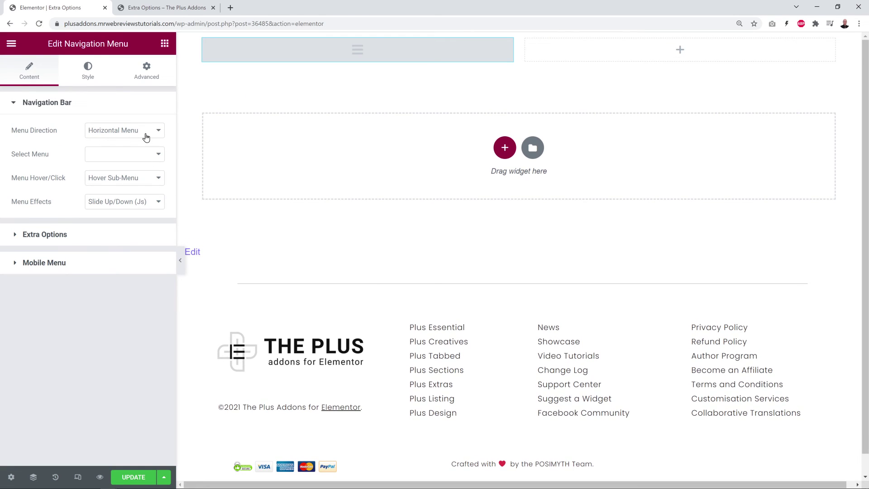
Select Main Navigation for the menu and enable Sticky Menu.
{"action": "left_click", "coordinate": [151, 156]}
{"action": "left_click", "coordinate": [138, 175]}
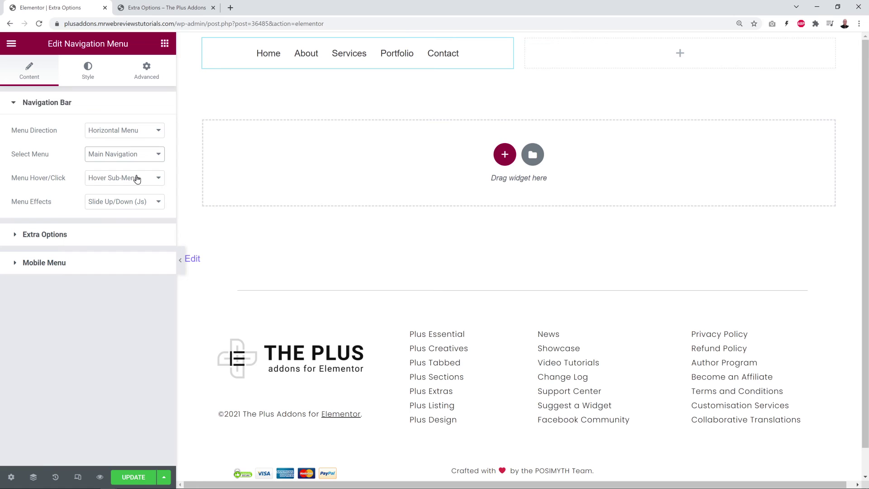
{"action": "left_click", "coordinate": [51, 240]}
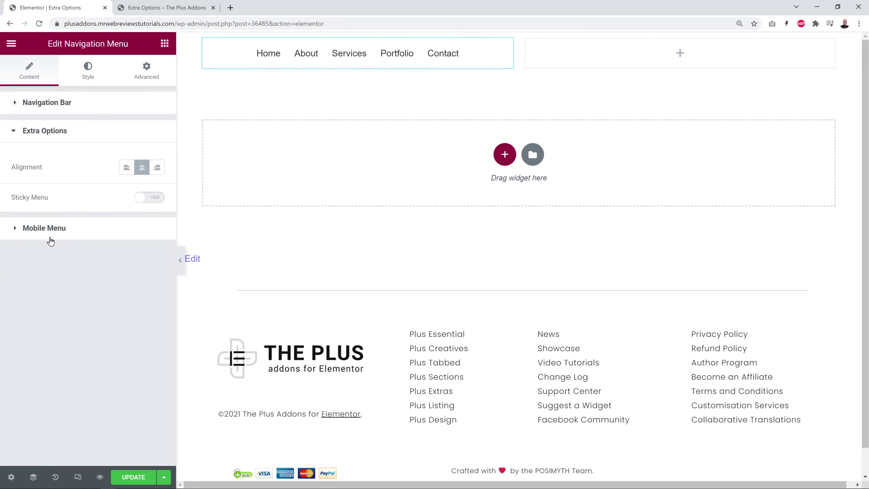
{"action": "left_click", "coordinate": [150, 199]}
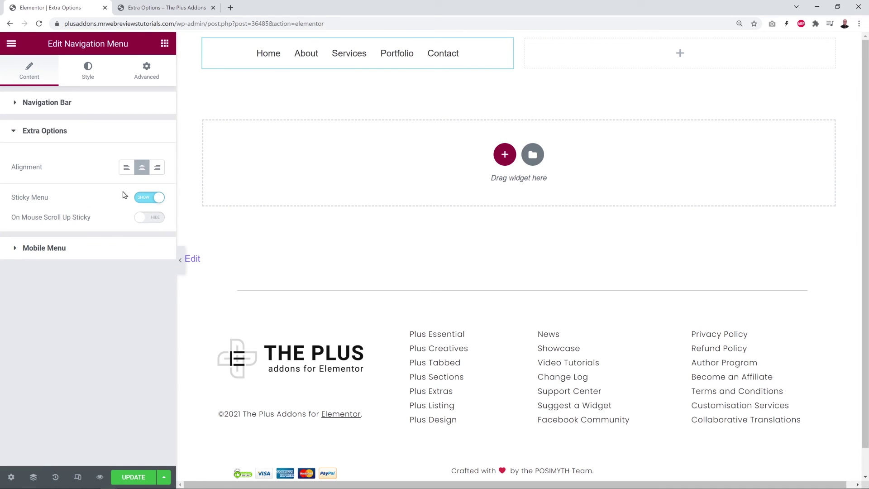
{"action": "key", "text": "Escape"}
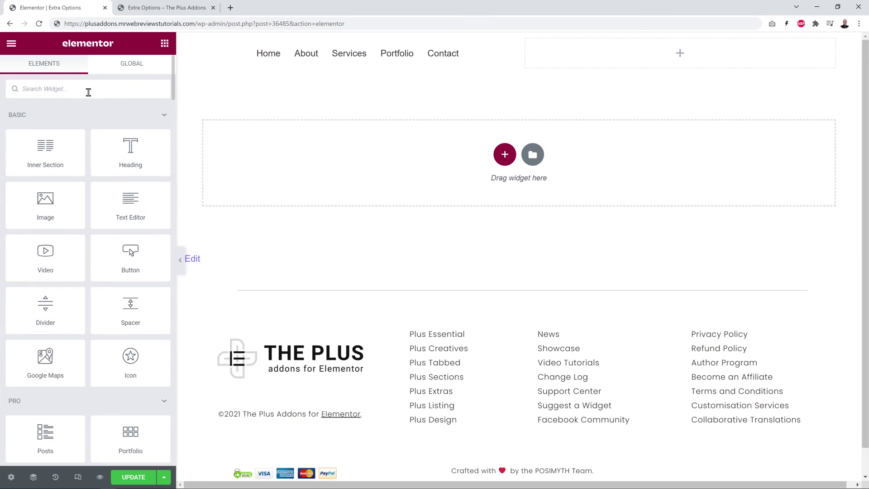
Add WP Login & Register to the right column as a Login form with Button Popup layout.
{"action": "left_click", "coordinate": [88, 92]}
{"action": "type", "text": "login"}
{"action": "left_click_drag", "start_coordinate": [587, 72], "coordinate": [620, 63]}
{"action": "left_click", "coordinate": [155, 136]}
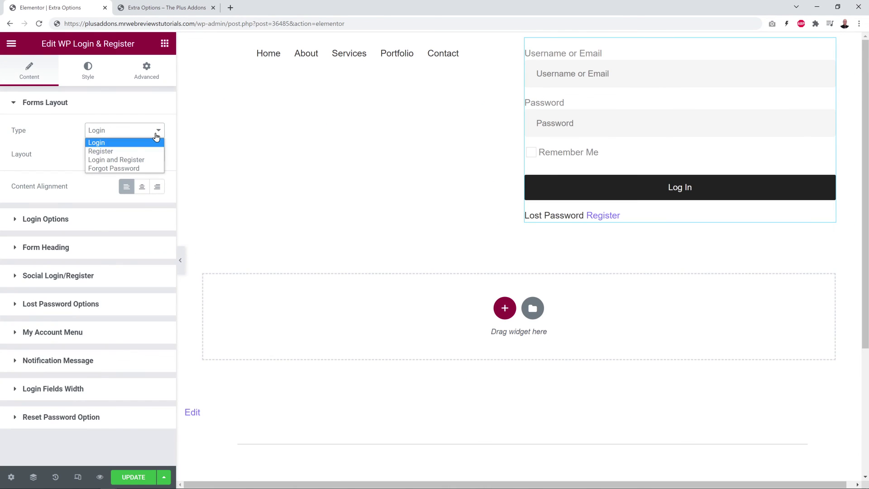
{"action": "left_click", "coordinate": [135, 141]}
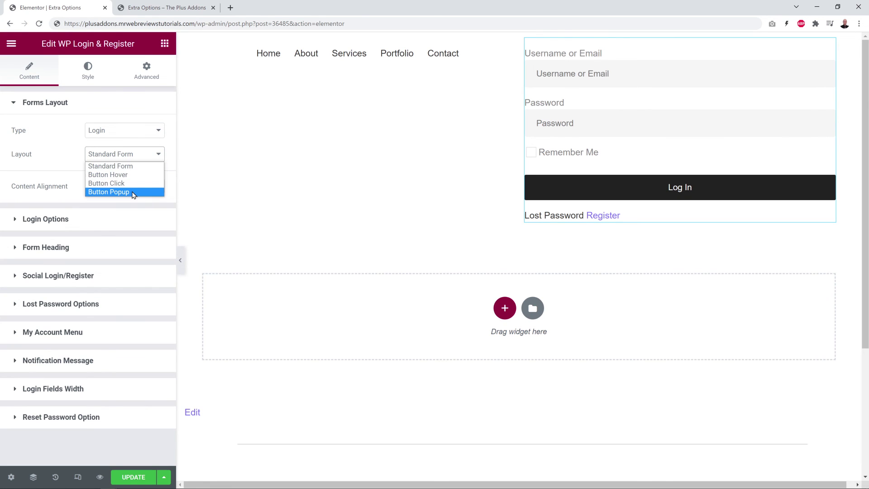
{"action": "left_click", "coordinate": [134, 193]}
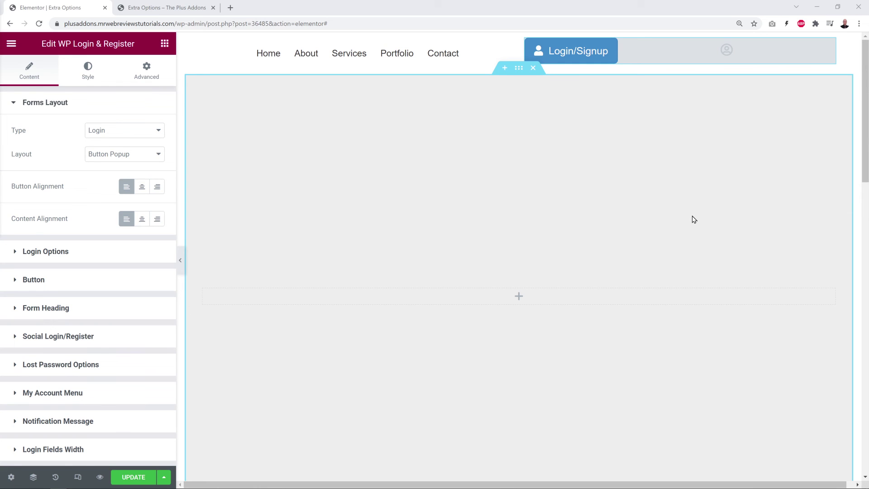
{"action": "scroll", "coordinate": [694, 220], "scroll_direction": "down", "scroll_amount": 5}
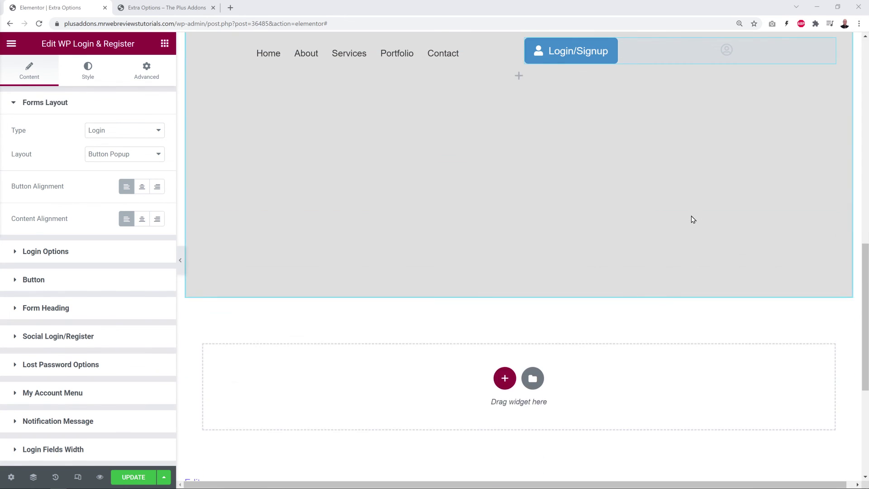
{"action": "scroll", "coordinate": [692, 219], "scroll_direction": "up", "scroll_amount": 5}
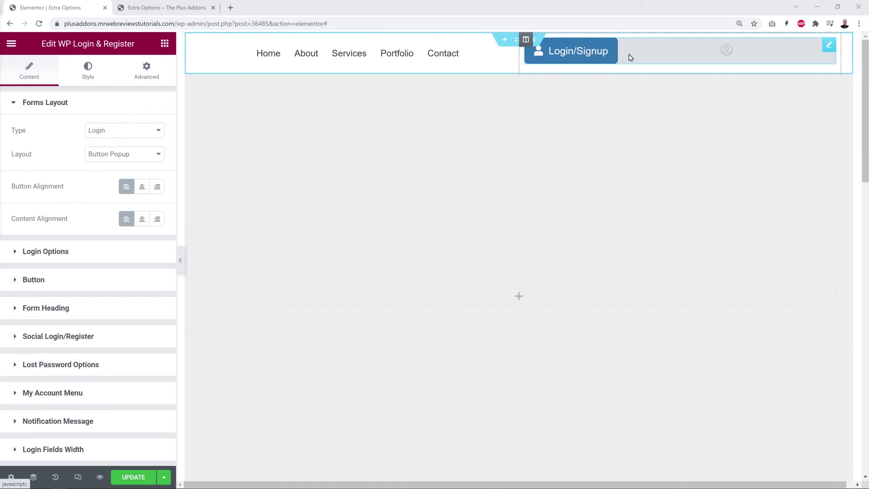
Enable Sticky Navigation Connection in the login widget's Style Extra Option.
{"action": "left_click", "coordinate": [86, 78]}
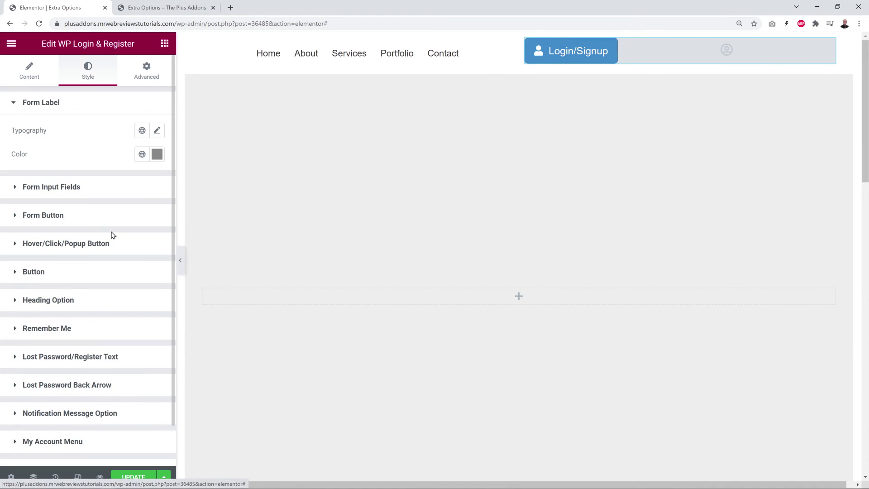
{"action": "scroll", "coordinate": [110, 236], "scroll_direction": "down", "scroll_amount": 1}
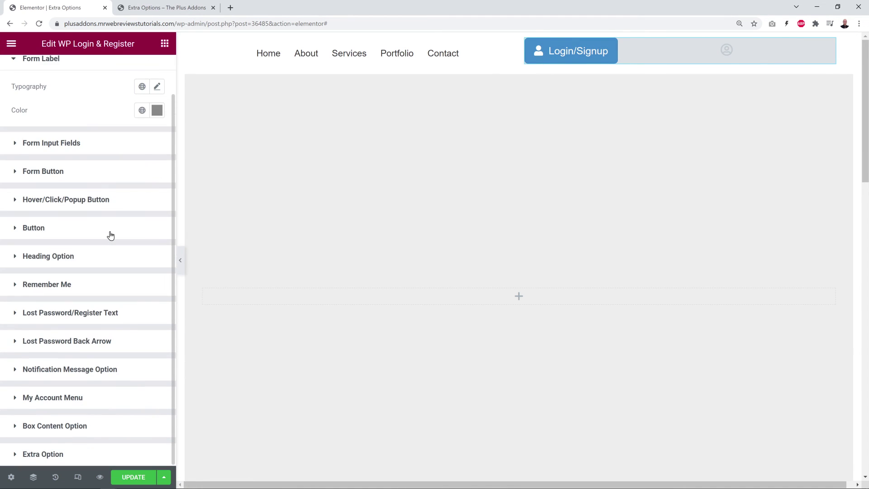
{"action": "left_click", "coordinate": [59, 453]}
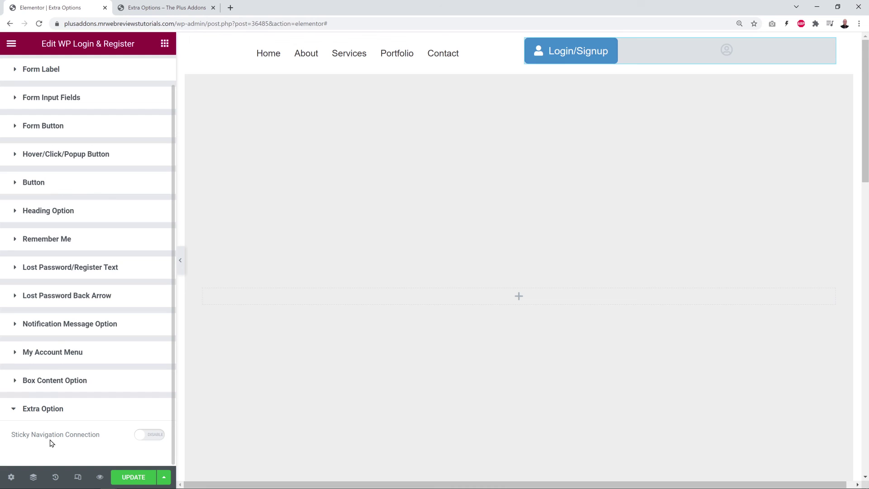
{"action": "left_click", "coordinate": [150, 436]}
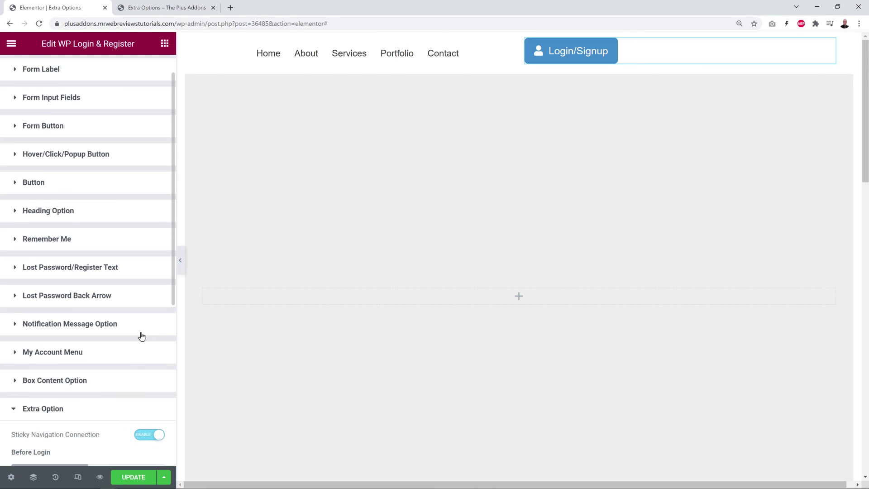
Set the before-login button text colour to black and a Classic pink background.
{"action": "scroll", "coordinate": [112, 324], "scroll_direction": "down", "scroll_amount": 5}
{"action": "scroll", "coordinate": [112, 322], "scroll_direction": "down", "scroll_amount": 1}
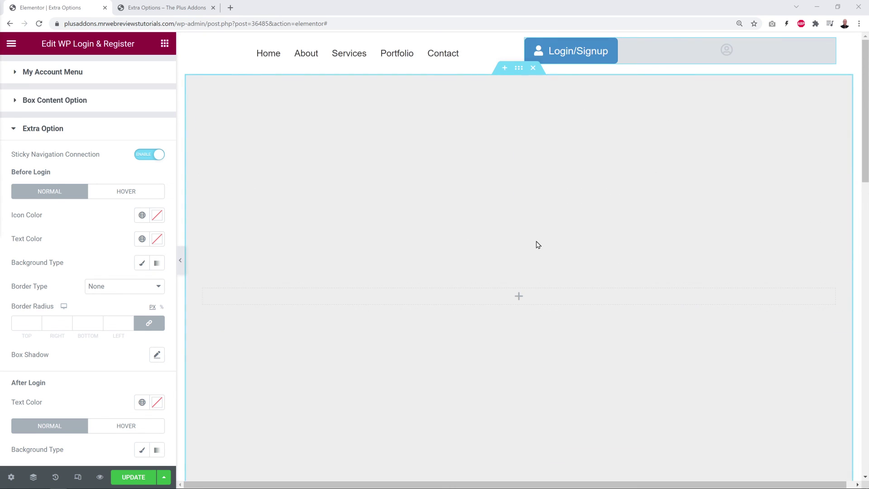
{"action": "left_click", "coordinate": [157, 245]}
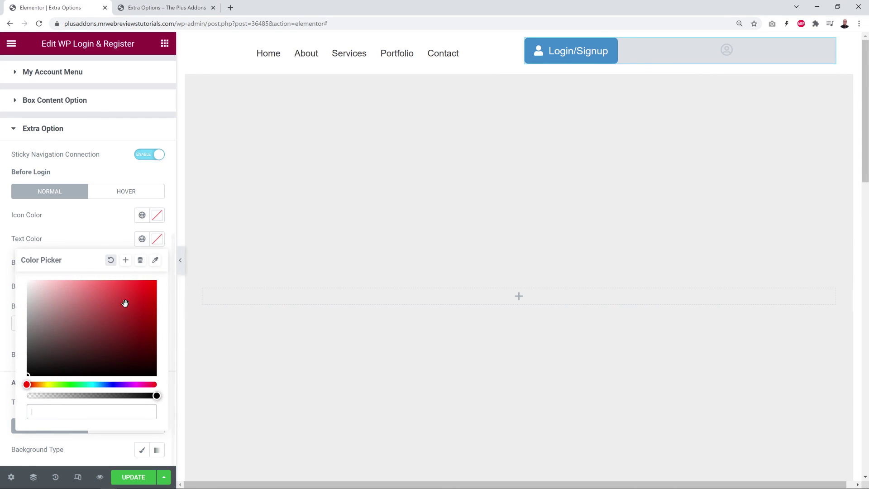
{"action": "left_click", "coordinate": [88, 236]}
{"action": "left_click", "coordinate": [142, 263]}
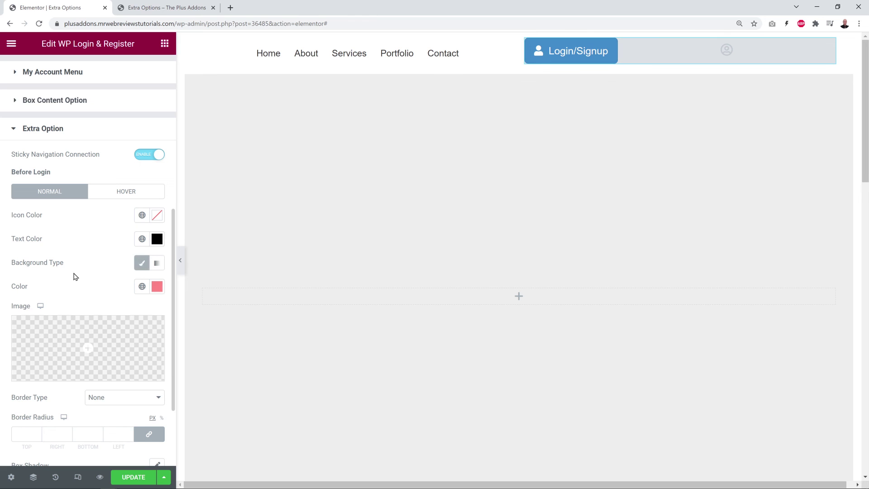
{"action": "scroll", "coordinate": [606, 232], "scroll_direction": "down", "scroll_amount": 6}
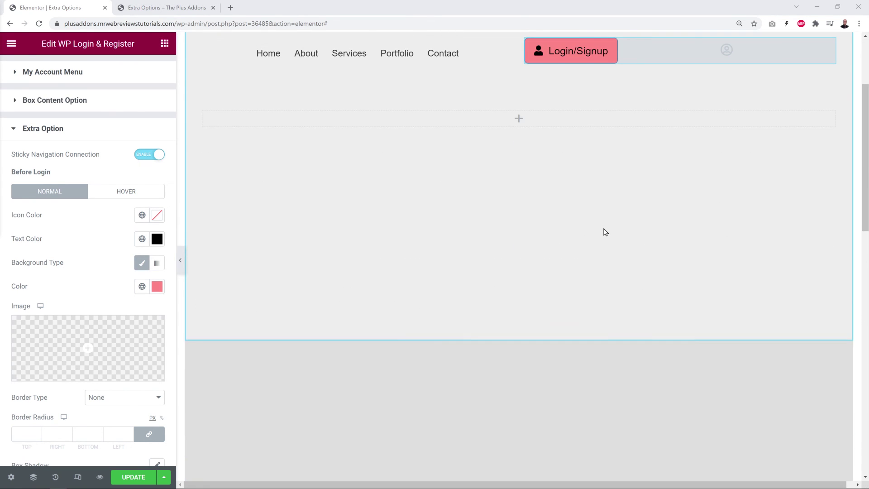
{"action": "scroll", "coordinate": [604, 234], "scroll_direction": "down", "scroll_amount": 5}
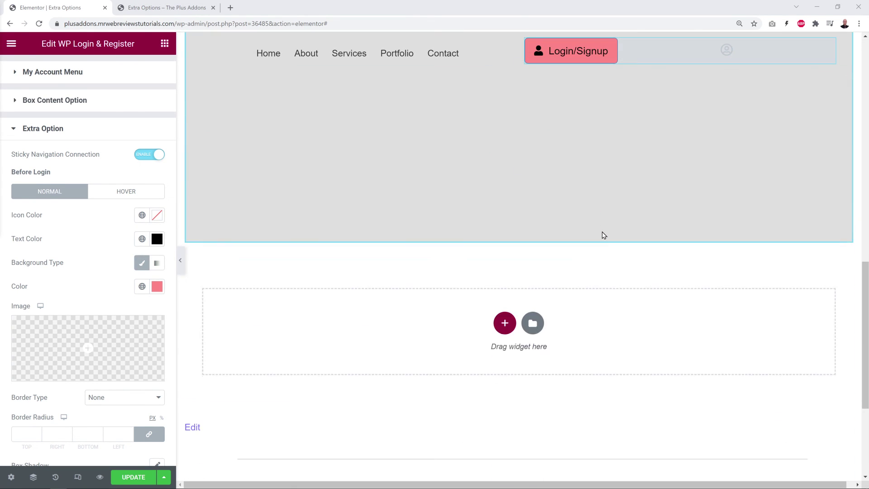
{"action": "scroll", "coordinate": [604, 235], "scroll_direction": "up", "scroll_amount": 3}
{"action": "scroll", "coordinate": [604, 235], "scroll_direction": "up", "scroll_amount": 5}
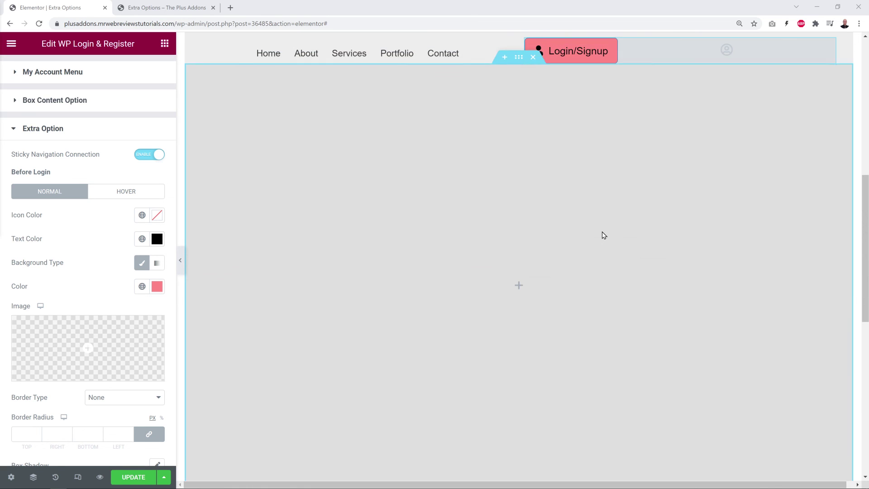
{"action": "scroll", "coordinate": [604, 235], "scroll_direction": "up", "scroll_amount": 5}
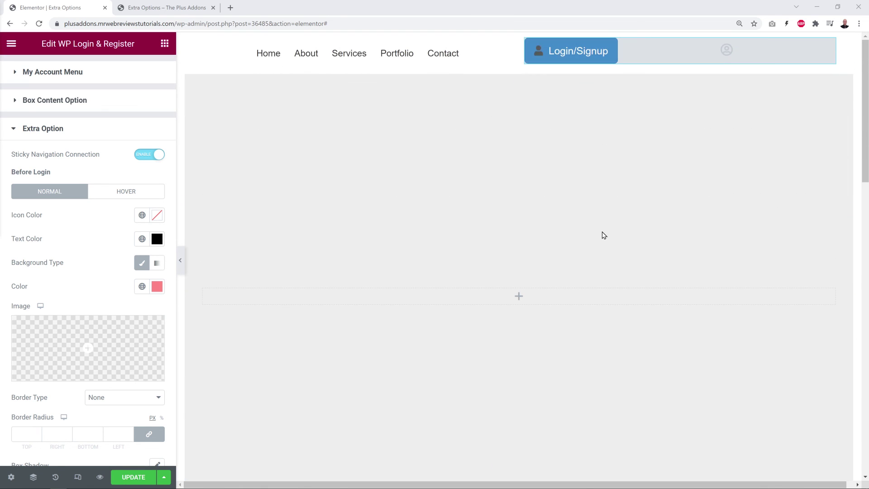
{"action": "scroll", "coordinate": [96, 233], "scroll_direction": "down", "scroll_amount": 1}
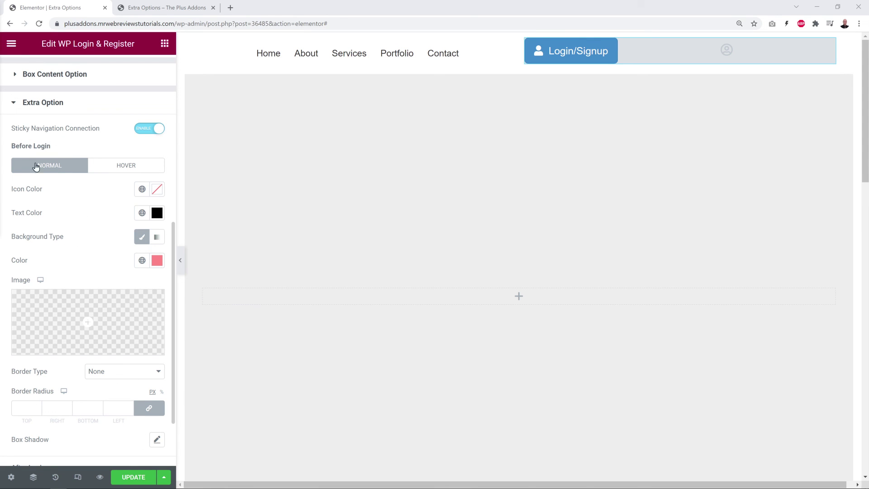
{"action": "scroll", "coordinate": [82, 251], "scroll_direction": "down", "scroll_amount": 2}
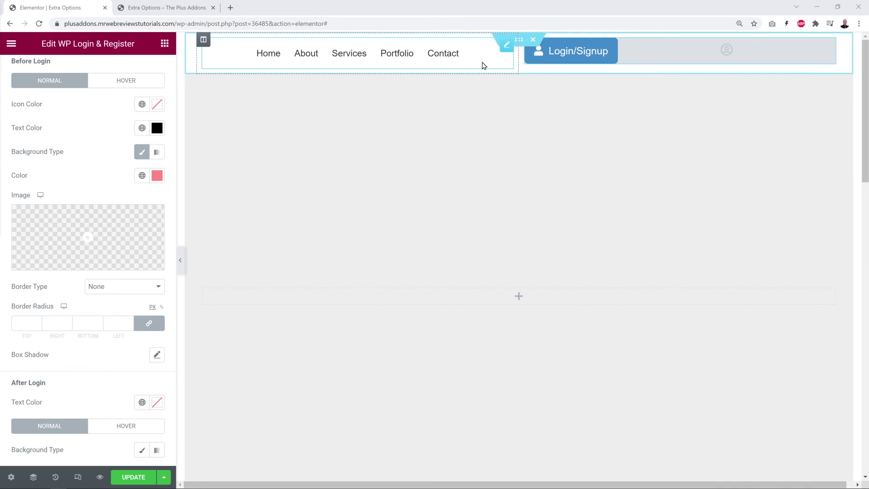
Give the navigation header section a Classic pink background under Sticky Main Menu.
{"action": "left_click", "coordinate": [508, 51]}
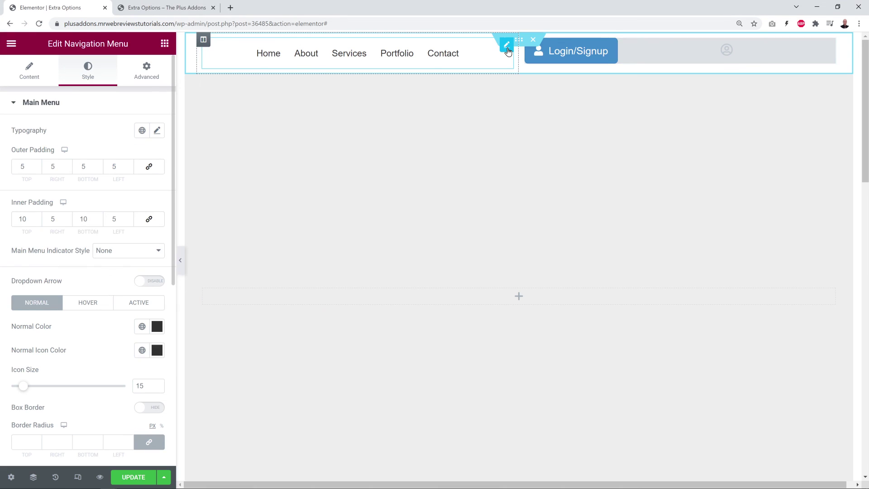
{"action": "left_click", "coordinate": [57, 104]}
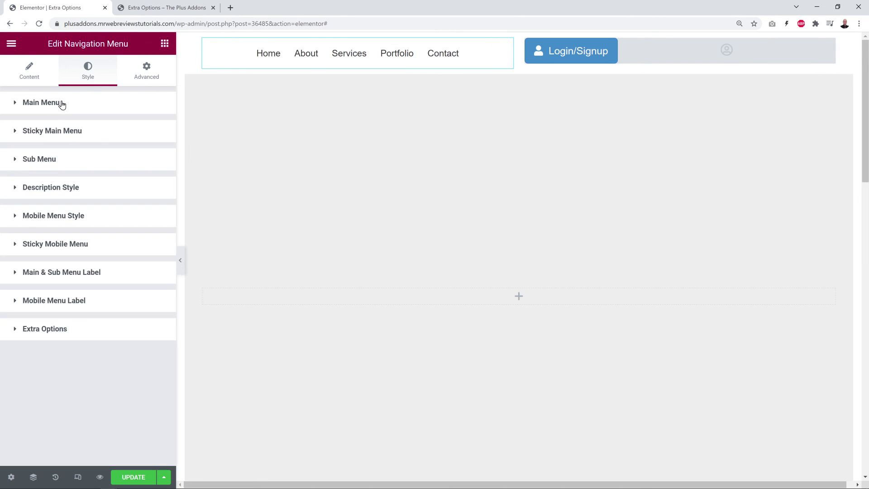
{"action": "left_click", "coordinate": [49, 136]}
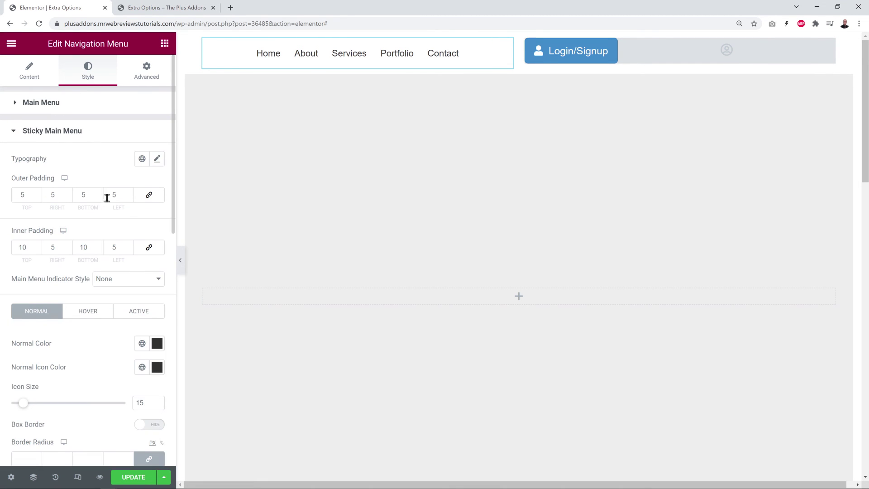
{"action": "scroll", "coordinate": [106, 194], "scroll_direction": "down", "scroll_amount": 10}
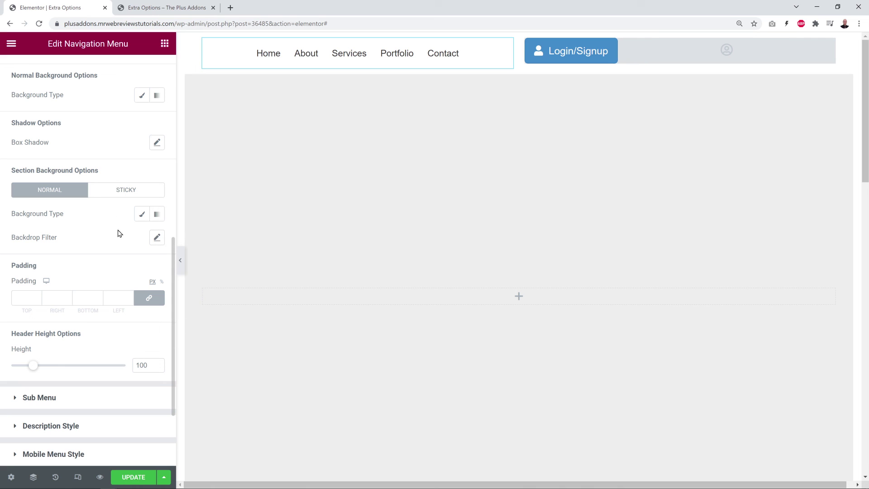
{"action": "left_click", "coordinate": [140, 220]}
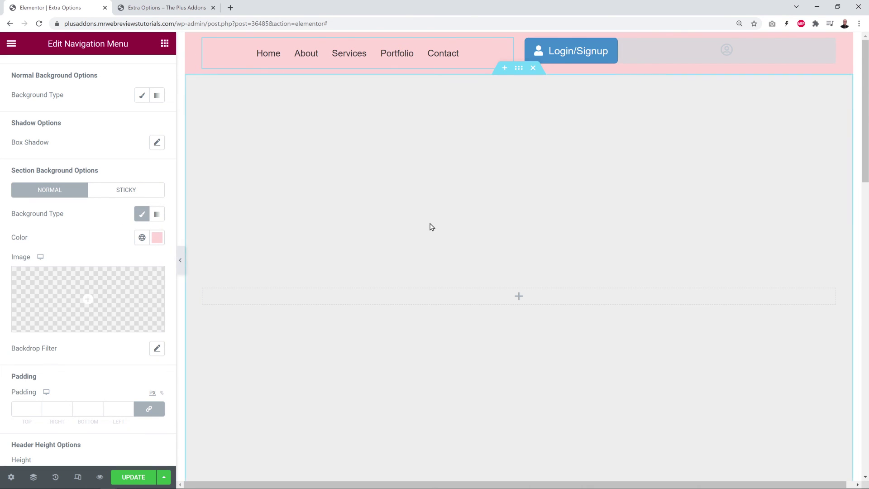
{"action": "scroll", "coordinate": [430, 227], "scroll_direction": "down", "scroll_amount": 5}
{"action": "scroll", "coordinate": [417, 235], "scroll_direction": "up", "scroll_amount": 5}
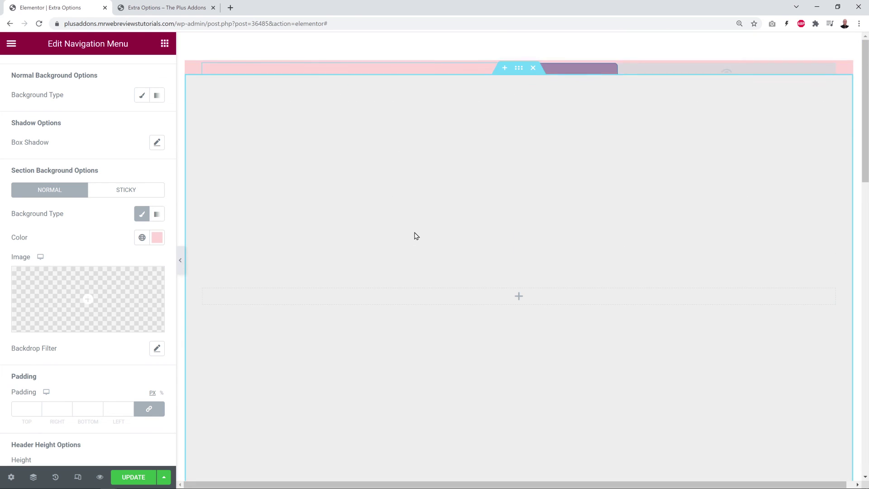
Give the header's sticky state a Classic pale yellow background.
{"action": "left_click", "coordinate": [134, 199]}
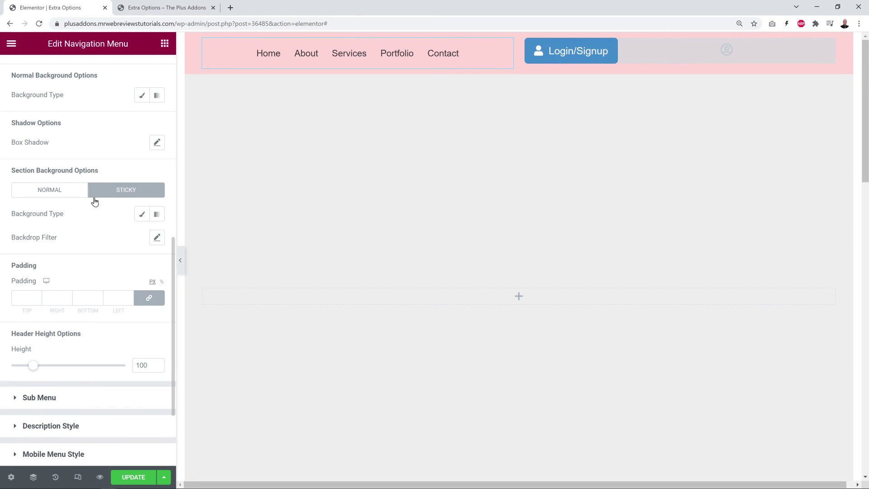
{"action": "left_click", "coordinate": [141, 214]}
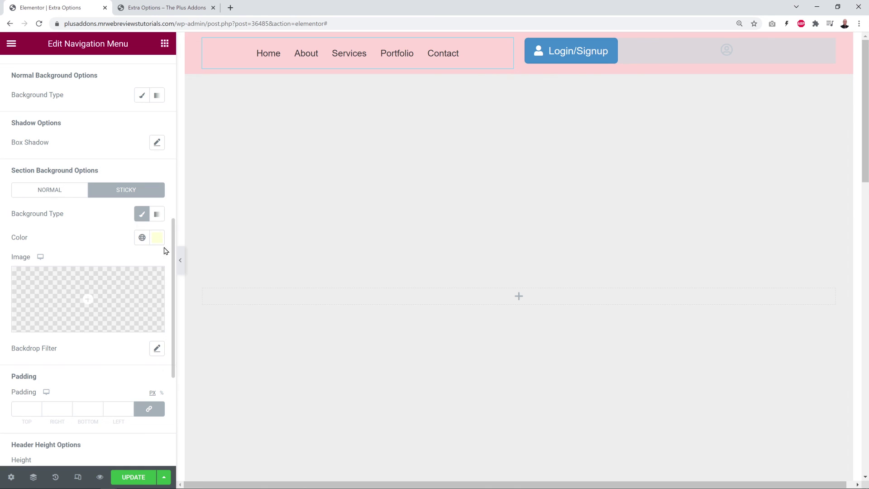
{"action": "scroll", "coordinate": [482, 215], "scroll_direction": "down", "scroll_amount": 5}
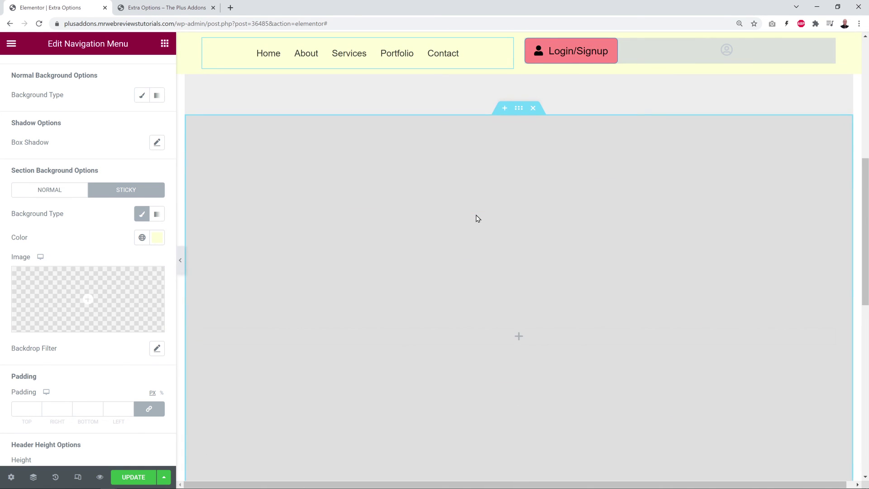
{"action": "scroll", "coordinate": [476, 217], "scroll_direction": "up", "scroll_amount": 5}
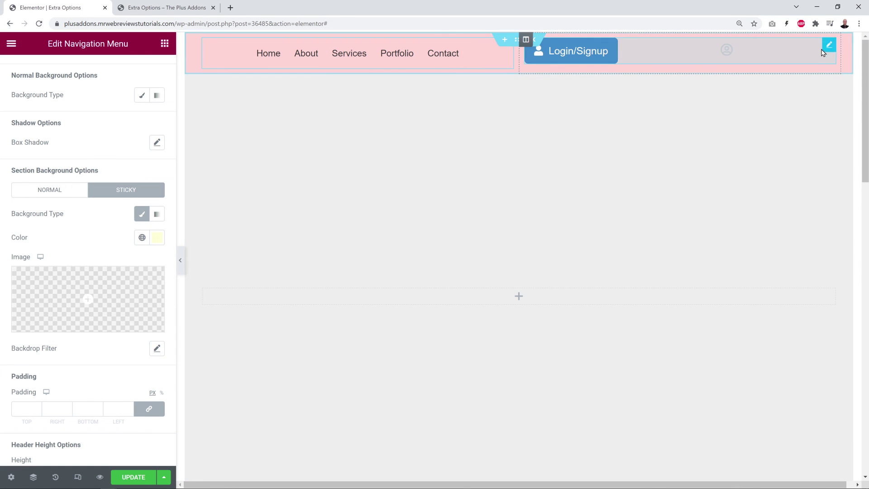
{"action": "left_click", "coordinate": [829, 50]}
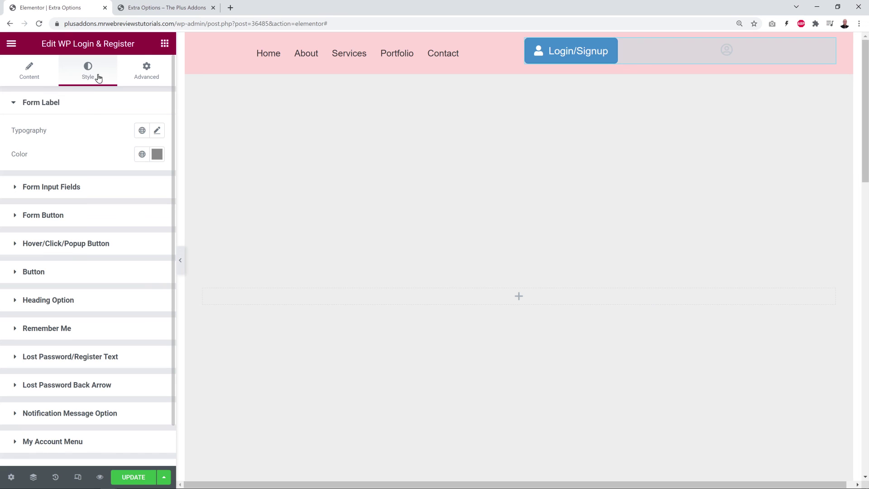
Collapse Form Label and expand Extra Option in the WP Login & Register Style tab.
{"action": "left_click", "coordinate": [51, 108]}
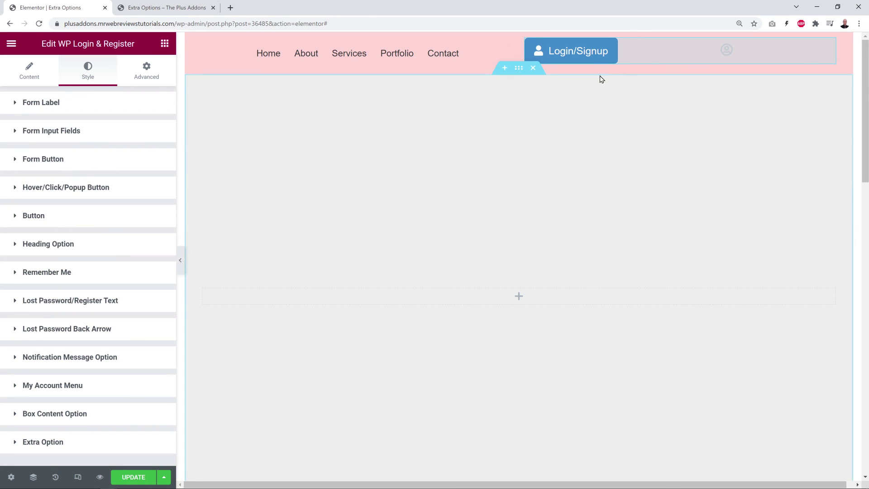
{"action": "left_click", "coordinate": [71, 443]}
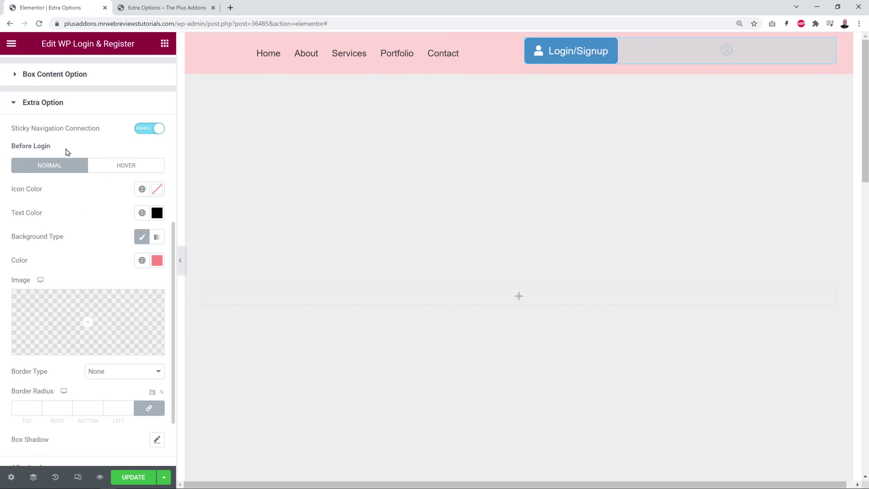